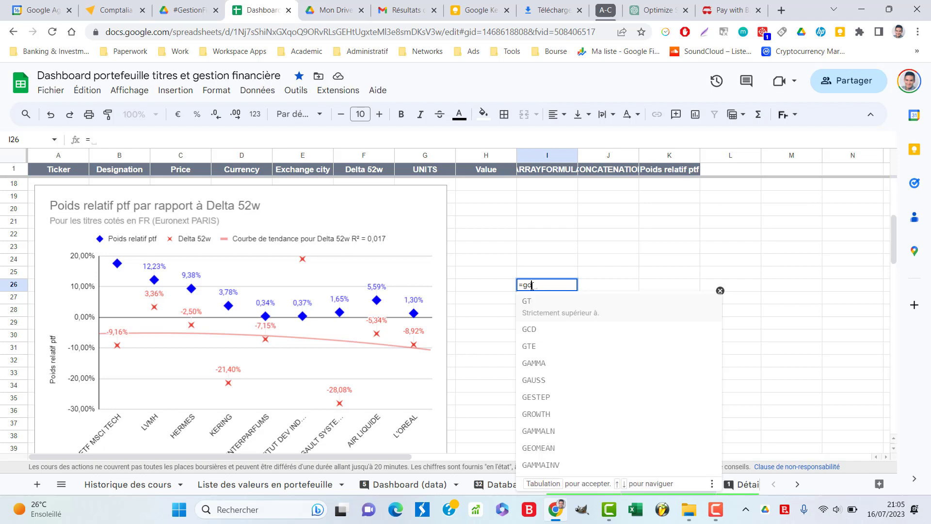
pyautogui.write('ogle')
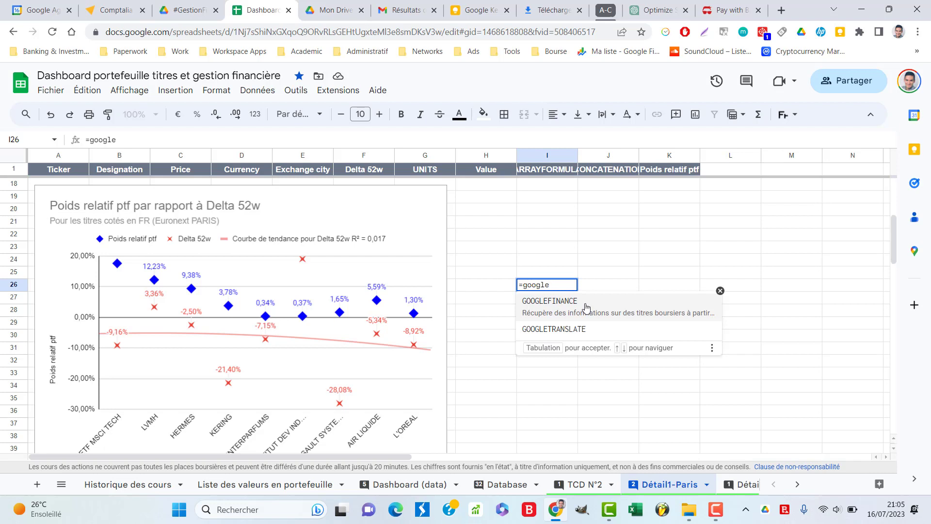
pyautogui.press('BackSpace')
pyautogui.press('BackSpace')
pyautogui.press('BackSpace')
pyautogui.press('BackSpace')
pyautogui.press('BackSpace')
pyautogui.press('BackSpace')
pyautogui.press('BackSpace')
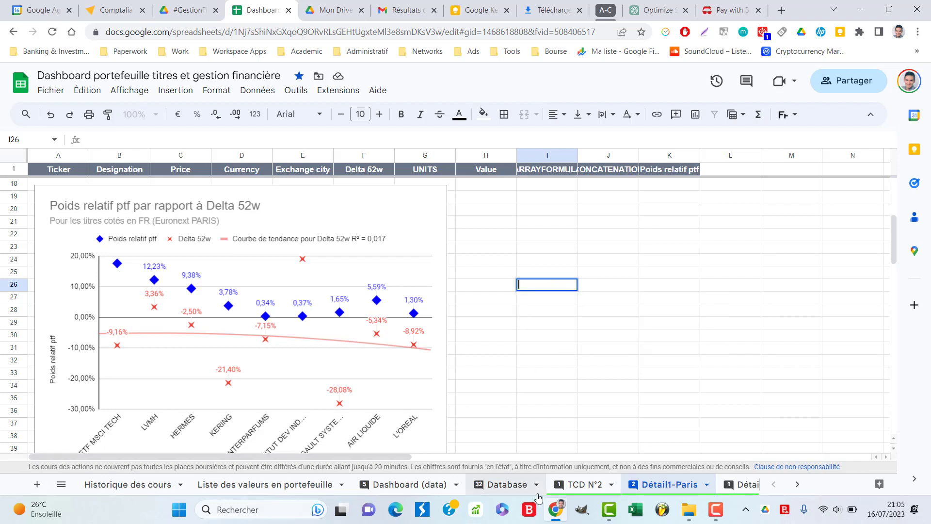
# Open the Dashboard (data) sheet and look through the ticker choices available in cell A2.
pyautogui.click(133, 487)
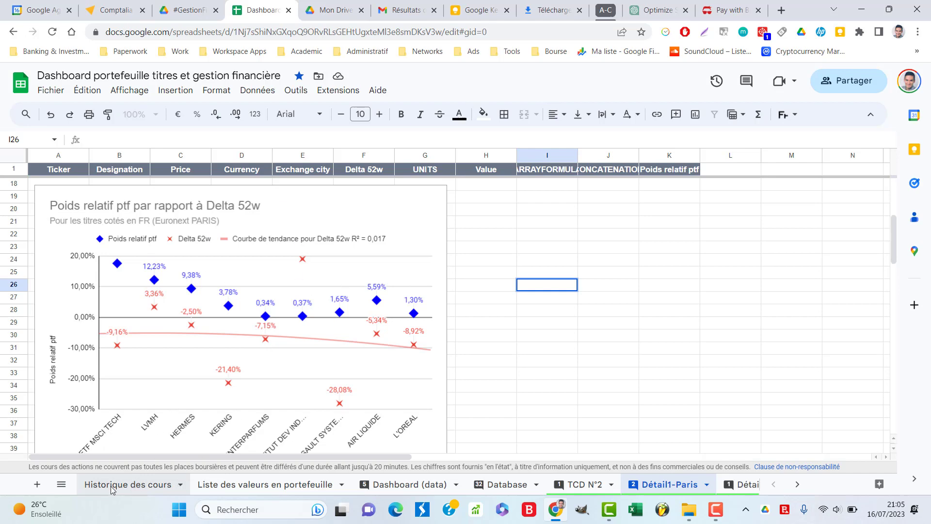
pyautogui.click(404, 485)
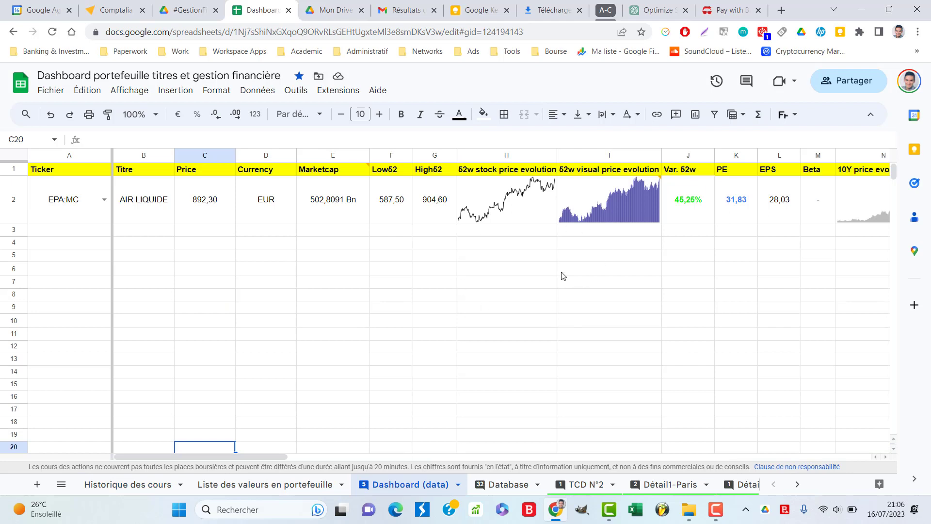
pyautogui.moveTo(576, 220)
pyautogui.click(104, 200)
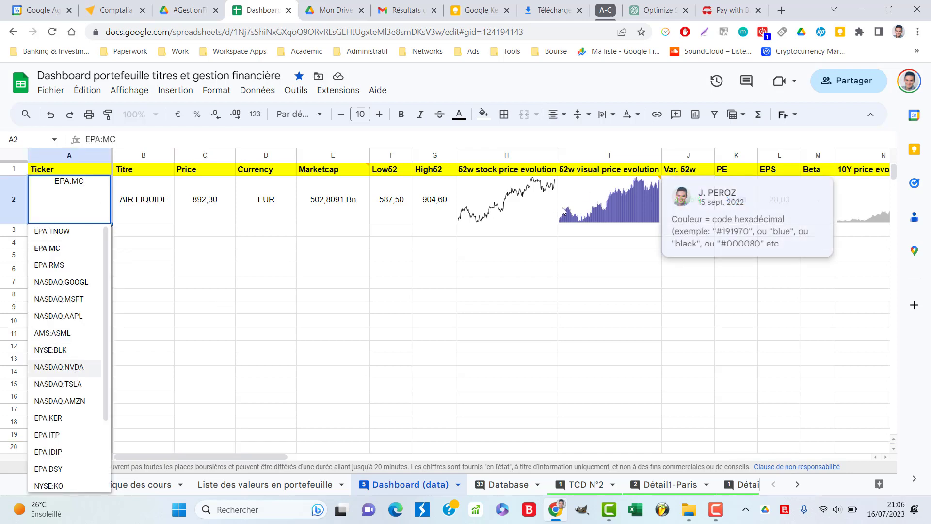
pyautogui.click(553, 255)
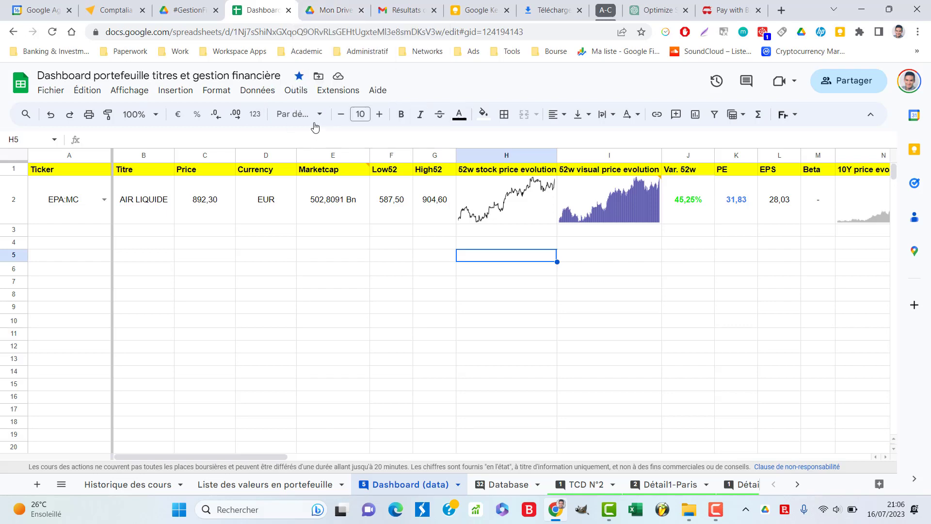
pyautogui.click(237, 52)
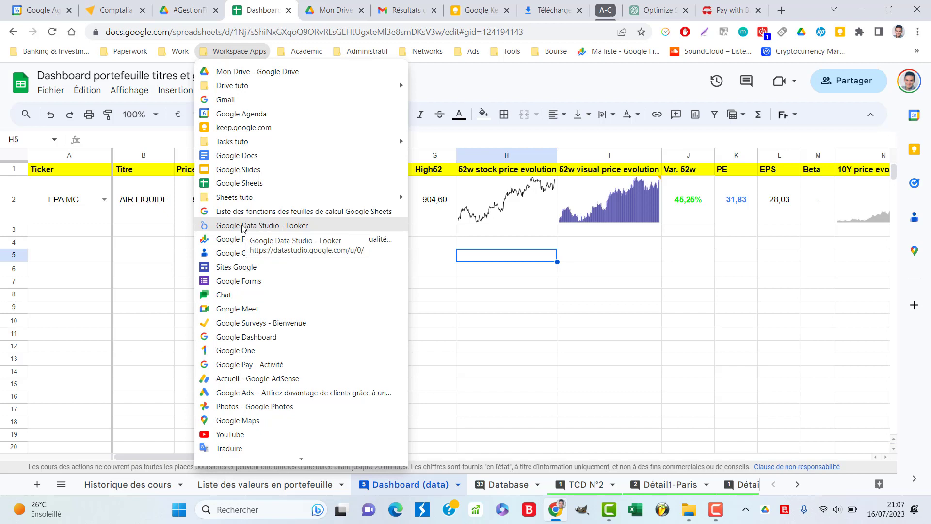
pyautogui.click(507, 260)
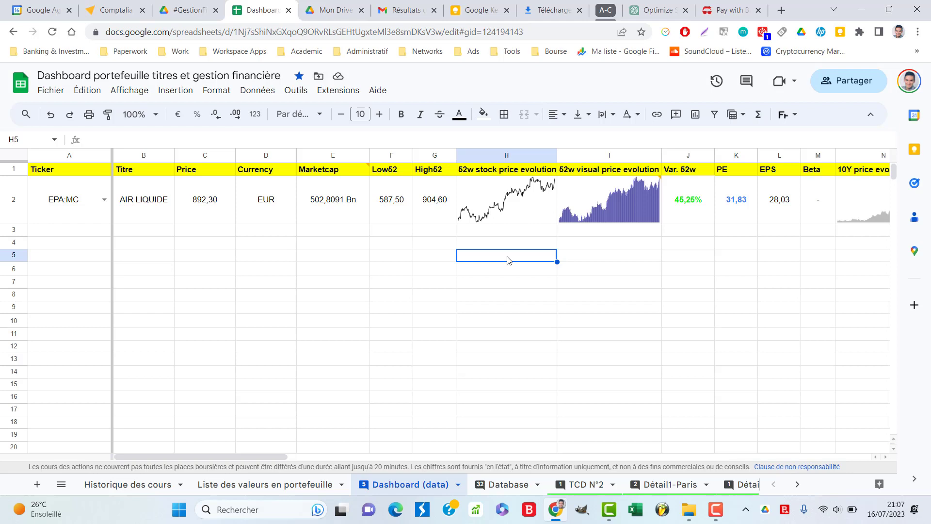
pyautogui.click(432, 257)
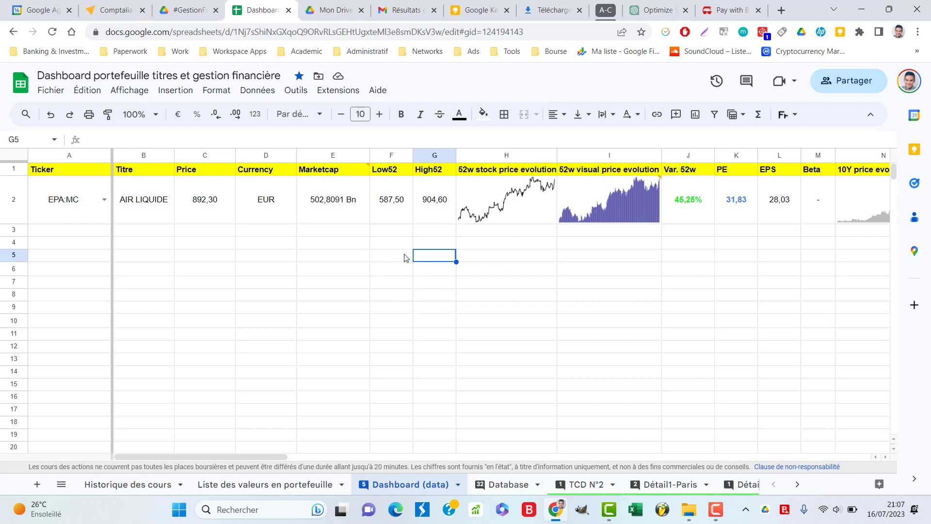
pyautogui.click(406, 258)
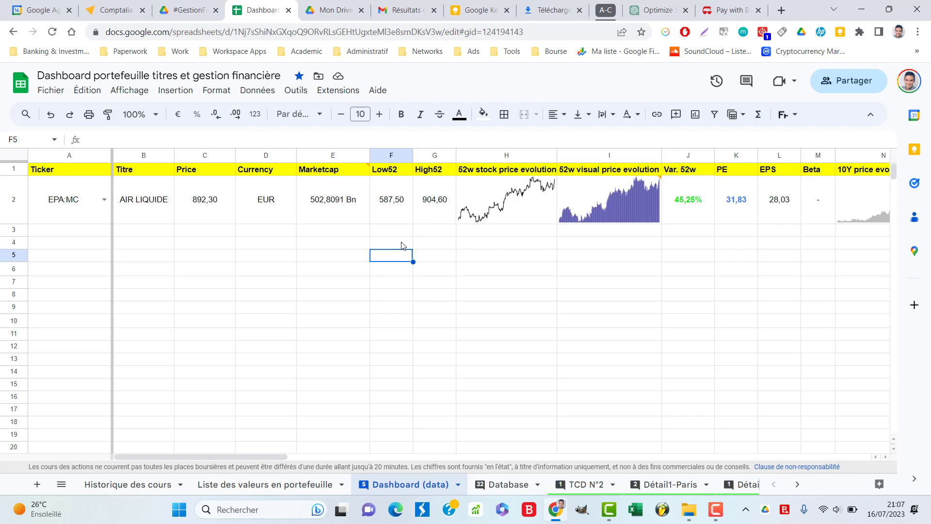
# Switch to Gmail, review the planning DCG report e-mail of 30/11/2022 and return to the search results.
pyautogui.click(415, 5)
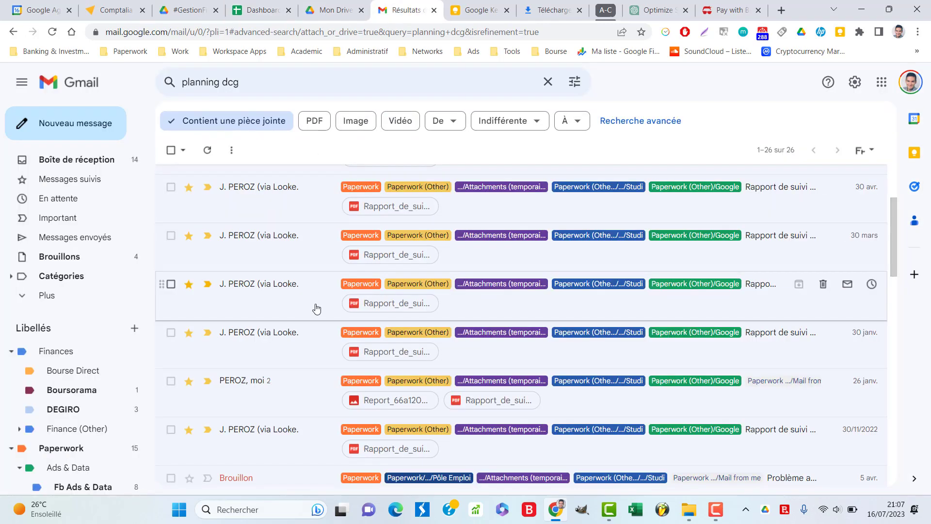
pyautogui.click(299, 445)
pyautogui.scroll(-3, 245, 376)
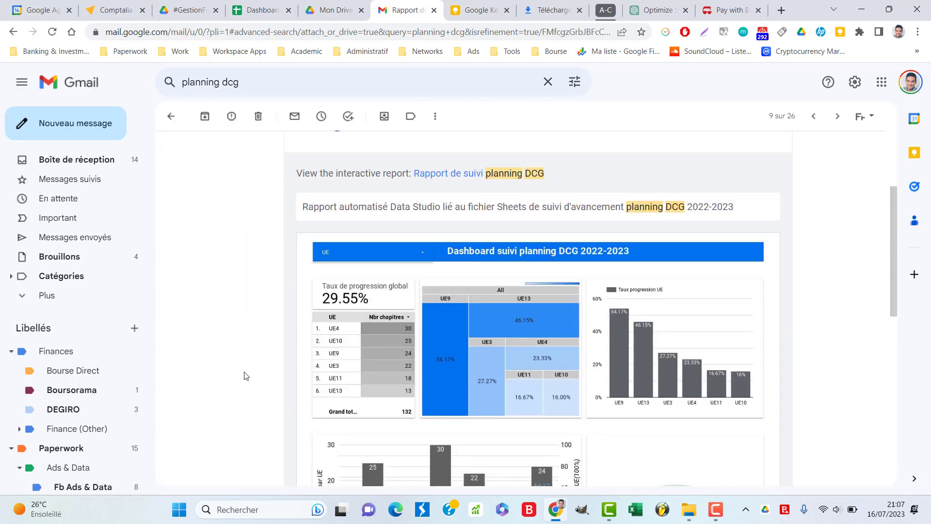
pyautogui.scroll(-1, 246, 368)
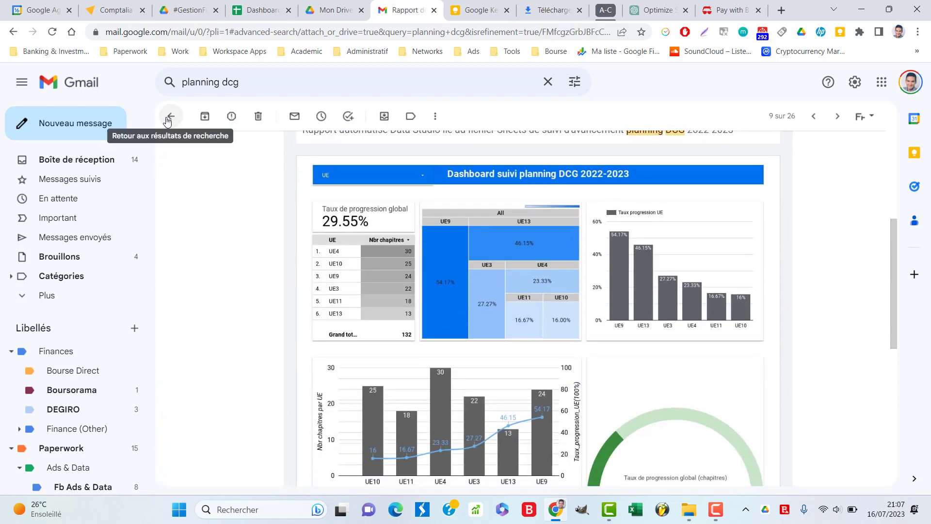
pyautogui.scroll(-1, 238, 289)
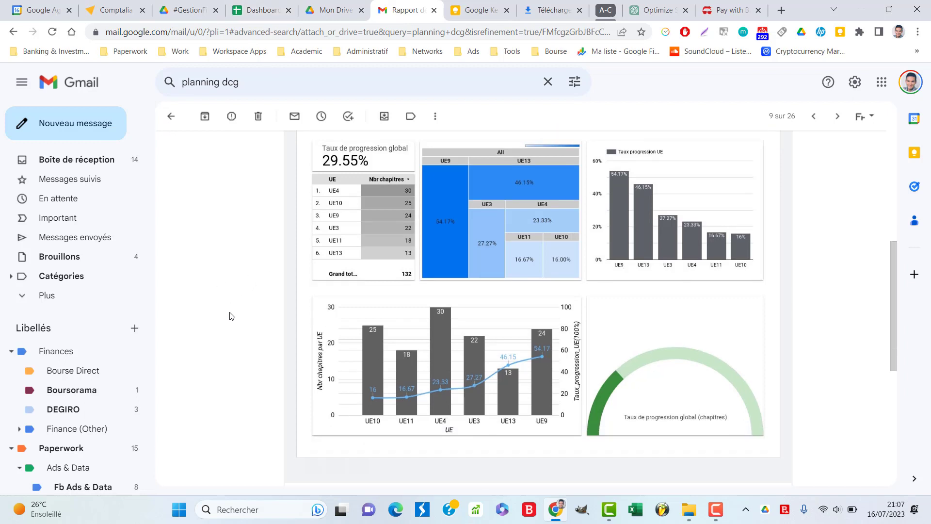
pyautogui.scroll(1, 231, 320)
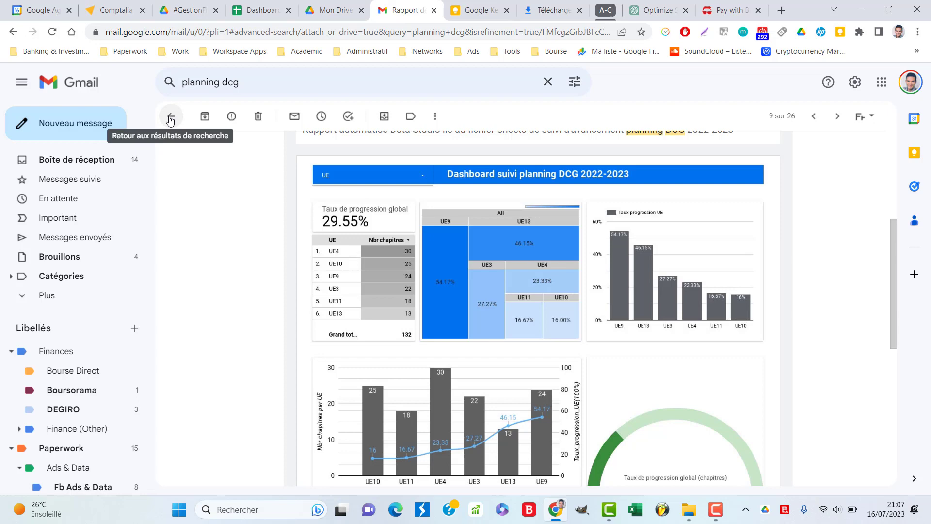
pyautogui.click(170, 118)
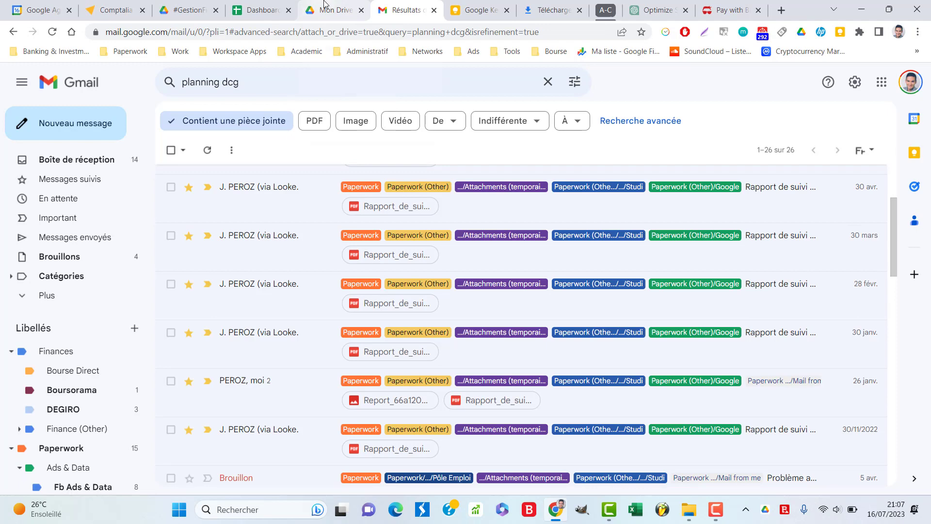
# Switch to Google Drive and open Suivi planning DCG 2022-2023 from # Personal handcrafted files, #DCG - XP PRO & PLANNING.
pyautogui.click(324, 4)
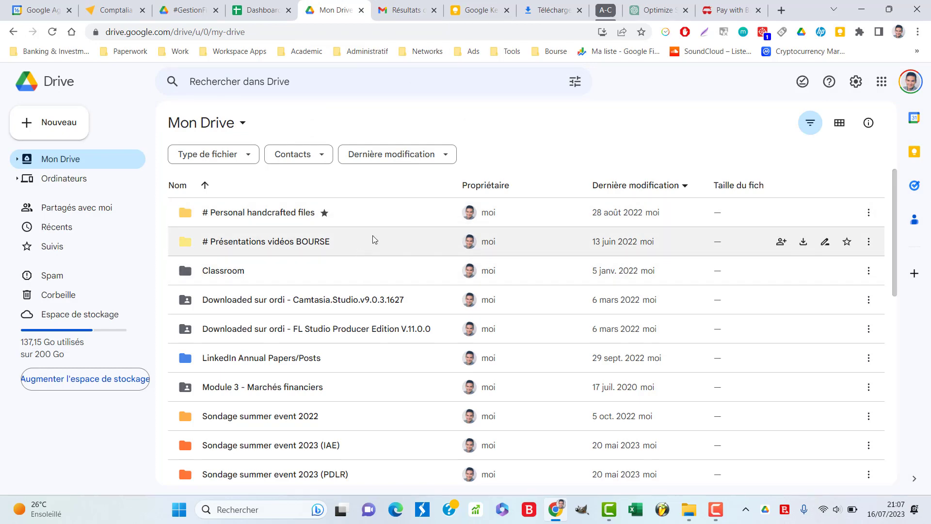
pyautogui.hotkey('ctrl', 'shift', 'Tab')
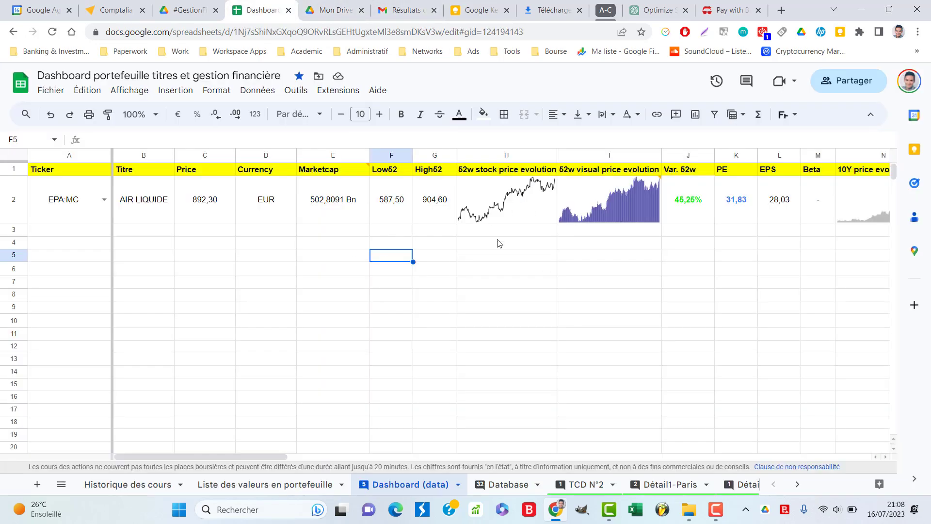
pyautogui.click(321, 7)
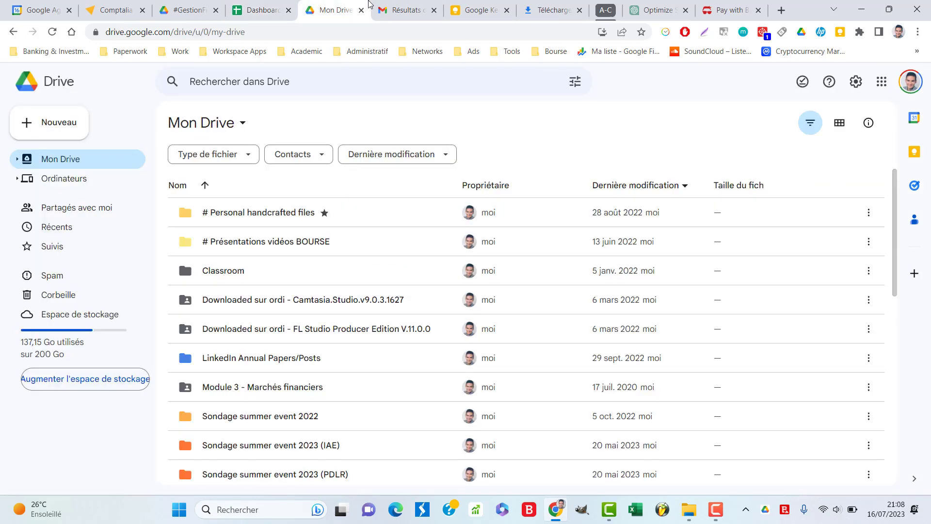
pyautogui.click(369, 212)
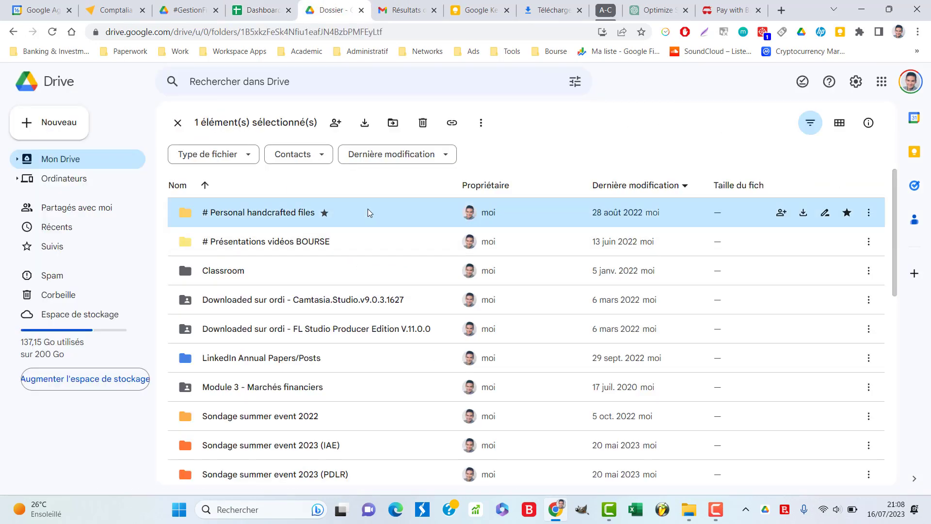
pyautogui.click(336, 220)
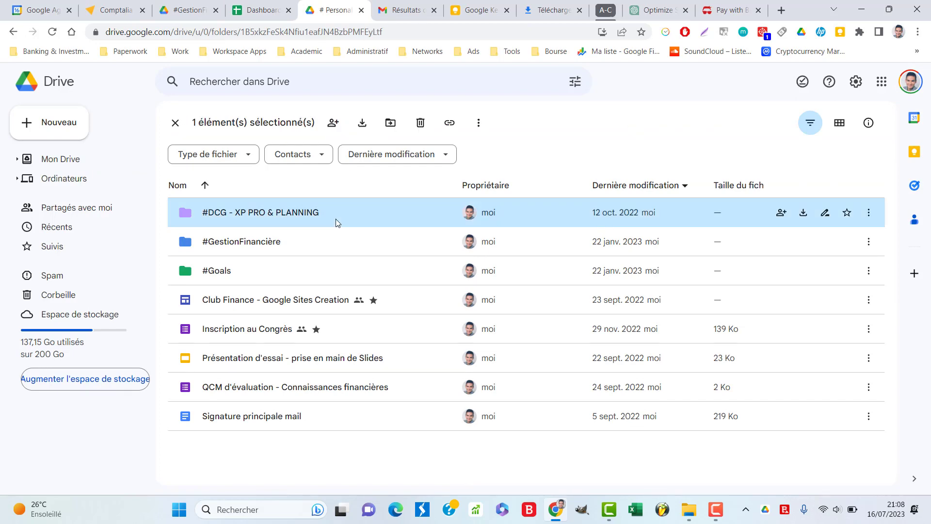
pyautogui.doubleClick(335, 219)
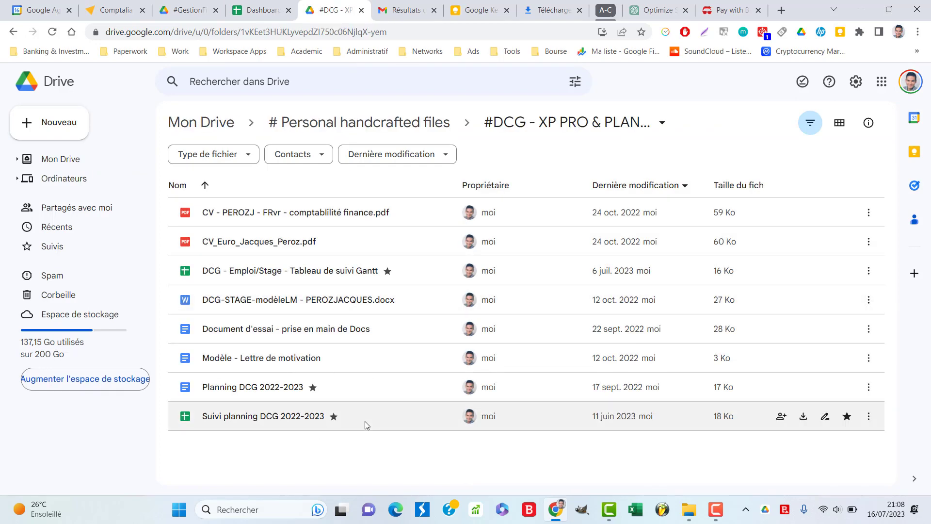
pyautogui.doubleClick(376, 415)
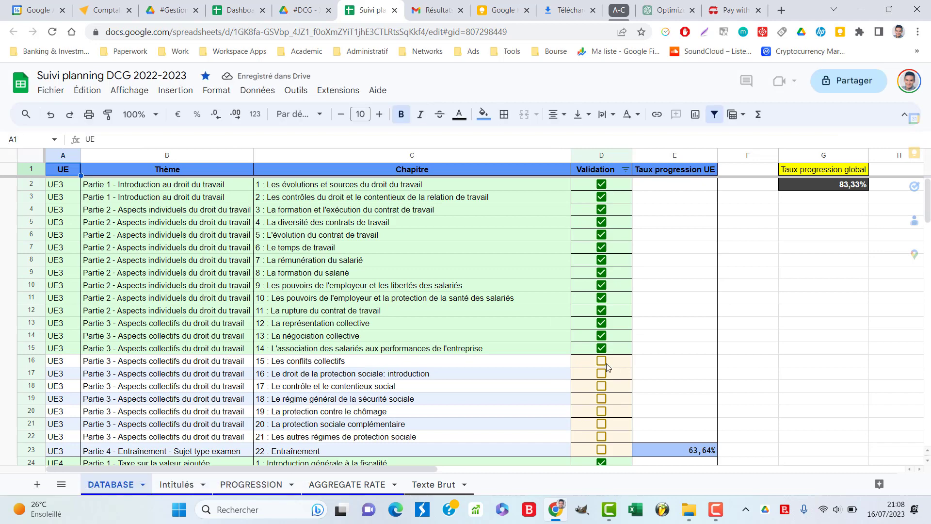
# Mark UE3 chapters 15 and 16 as validated in the DATABASE sheet and check the gauges in the PROGRESSION sheet.
pyautogui.click(602, 361)
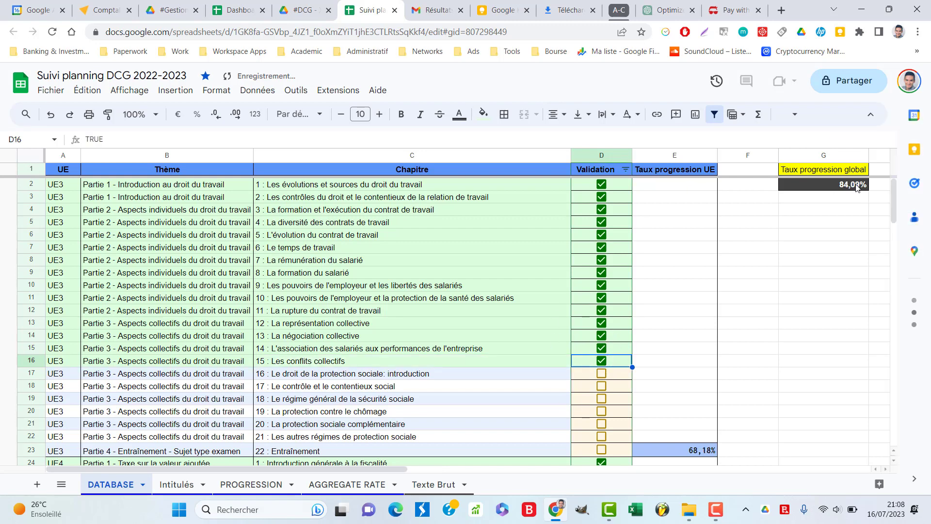
pyautogui.click(819, 190)
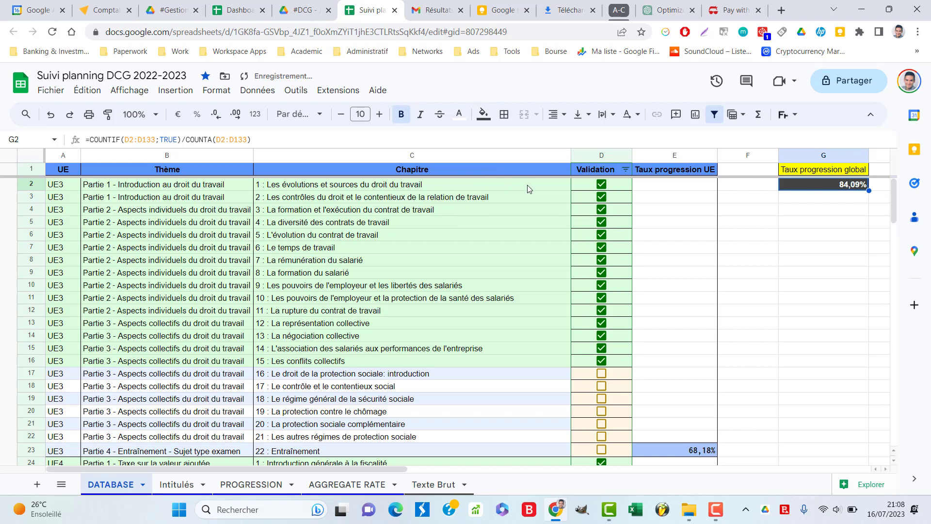
pyautogui.click(556, 361)
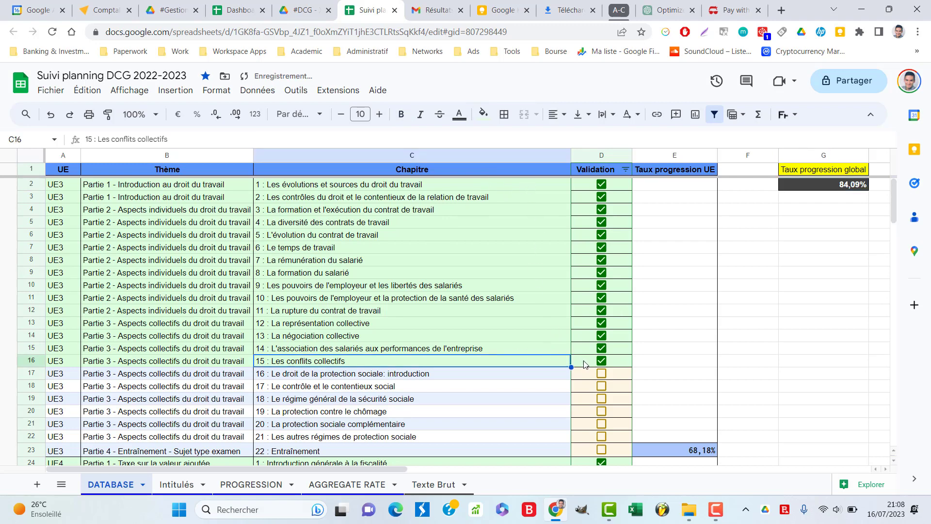
pyautogui.click(602, 374)
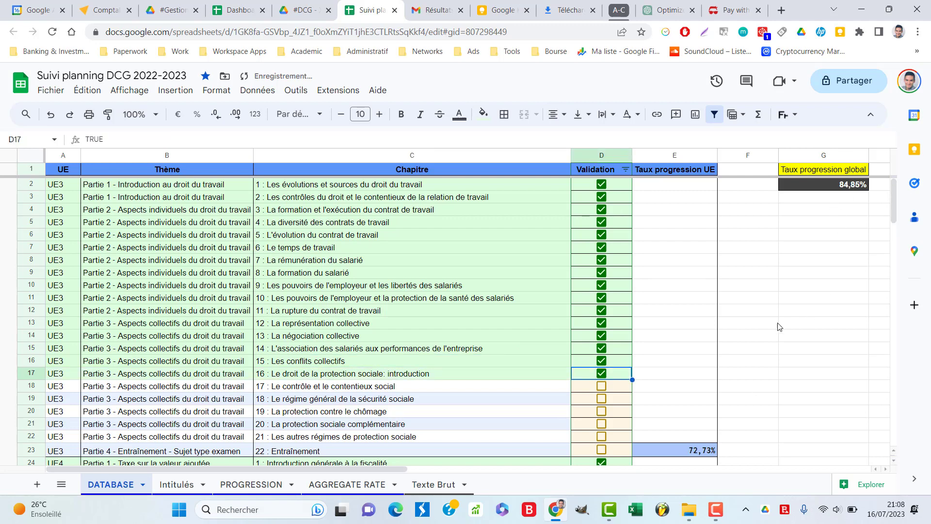
pyautogui.click(258, 487)
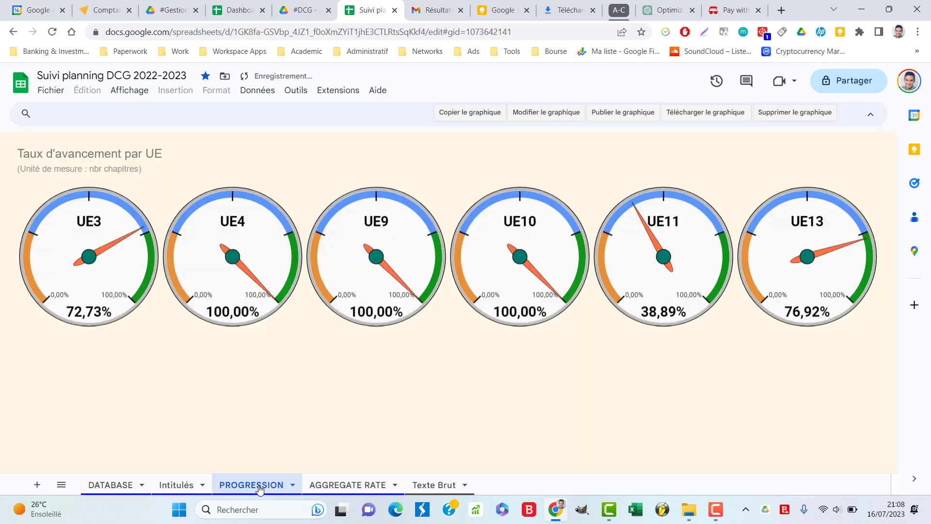
pyautogui.click(115, 485)
# Switch to Gmail, review the planning DCG report e-mail of 30 January and return to the search results.
pyautogui.click(430, 6)
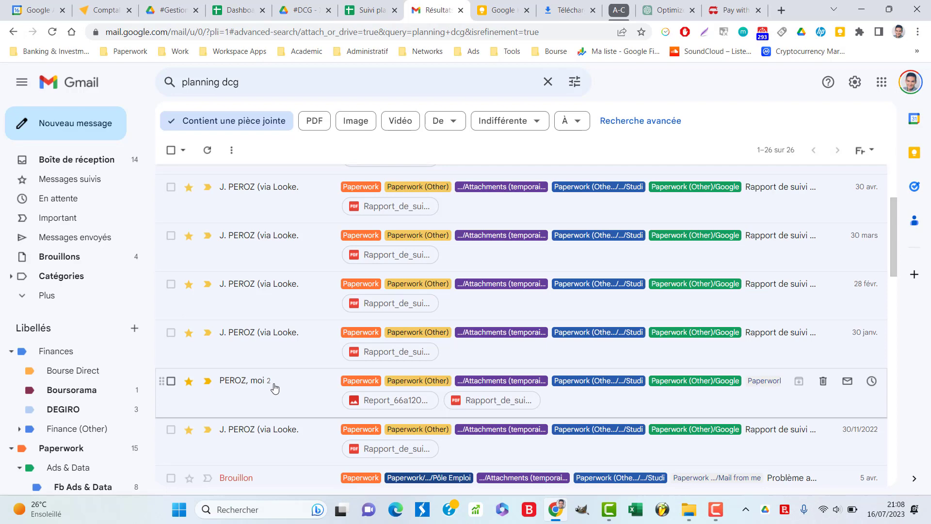
pyautogui.click(283, 344)
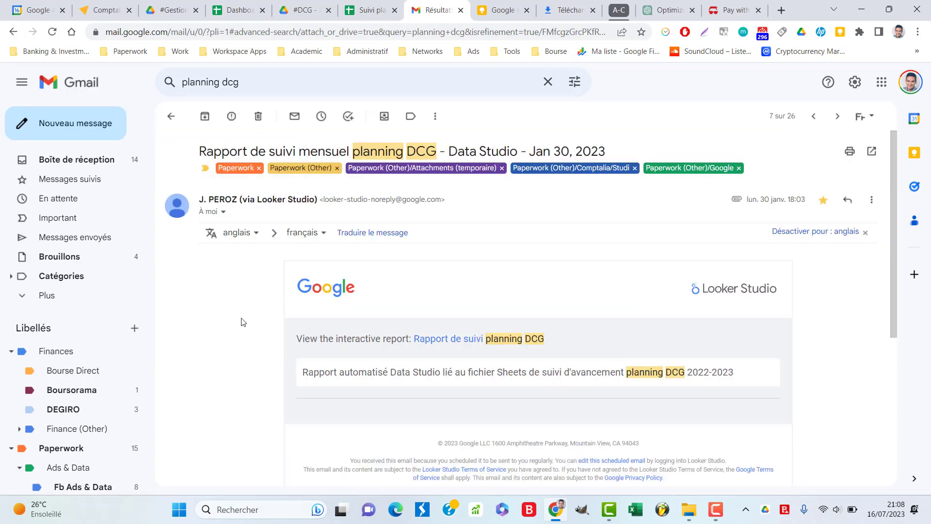
pyautogui.scroll(-6, 241, 333)
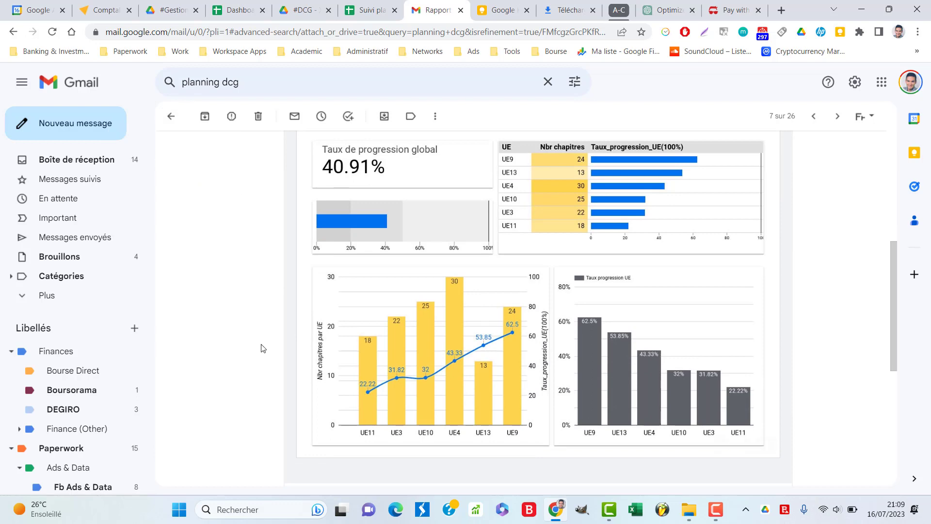
pyautogui.scroll(4, 260, 348)
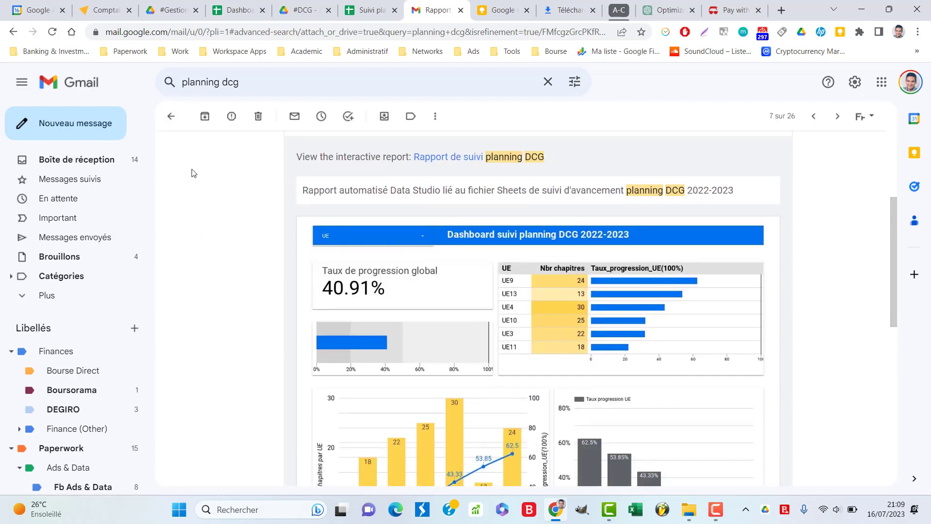
pyautogui.click(171, 116)
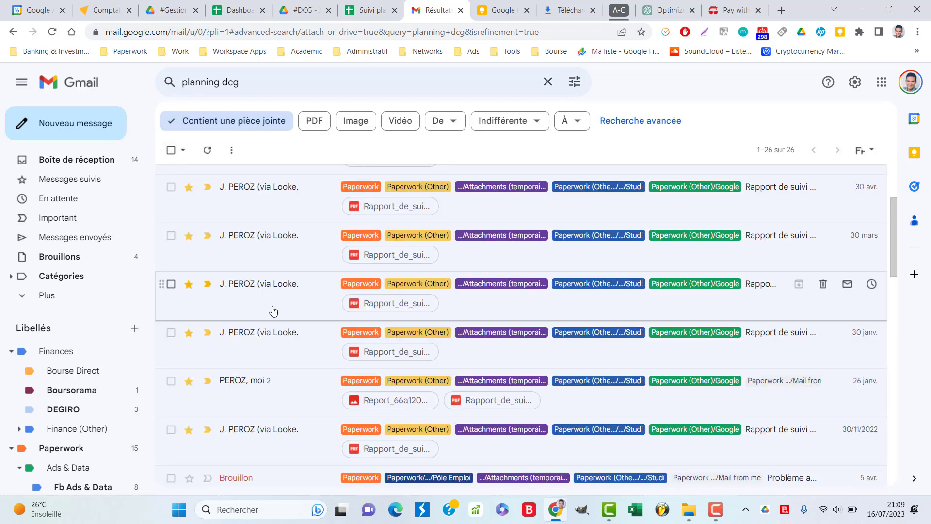
# Review the progress dashboard in the 28 February planning DCG report e-mail and return to the search results.
pyautogui.click(273, 311)
pyautogui.scroll(-6, 202, 343)
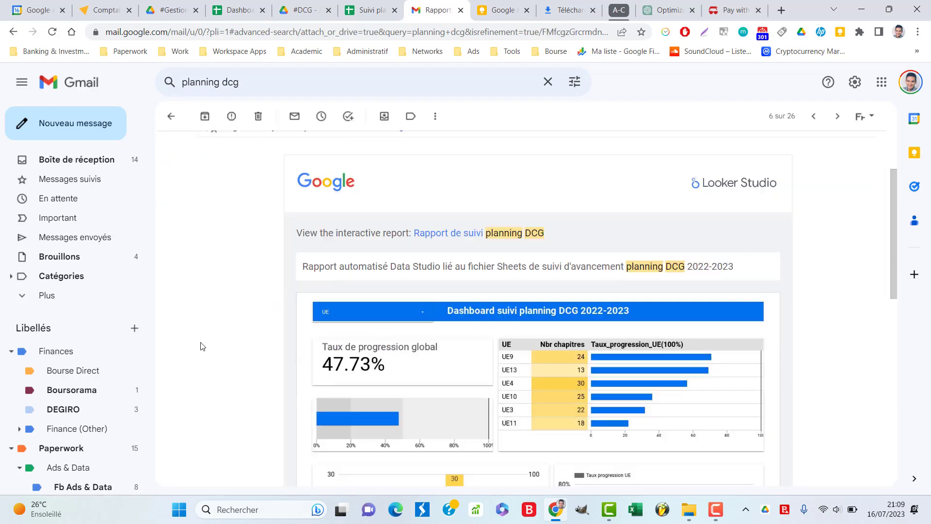
pyautogui.click(172, 115)
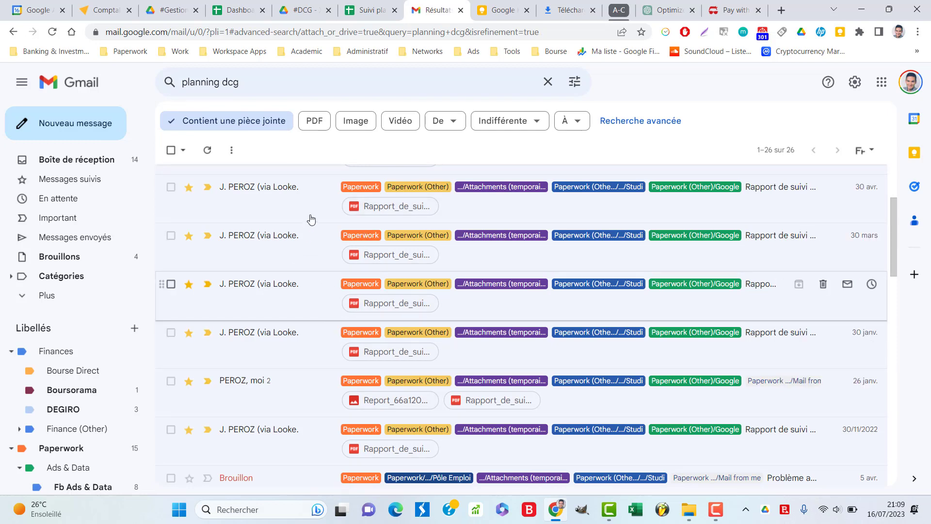
# Return to the Suivi planning DCG 2022-2023 spreadsheet, then switch to Looker Studio and open the report Rapport de suivi planning DCG.
pyautogui.click(367, 4)
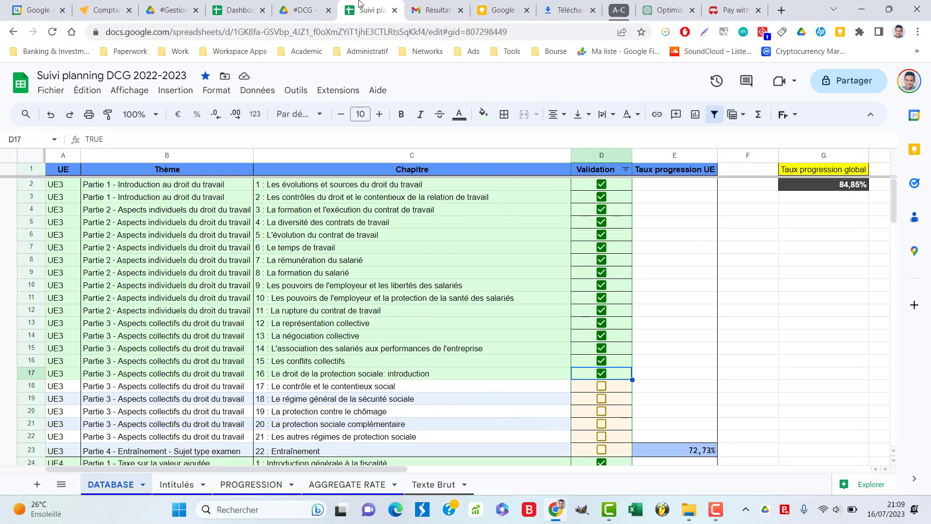
pyautogui.click(261, 52)
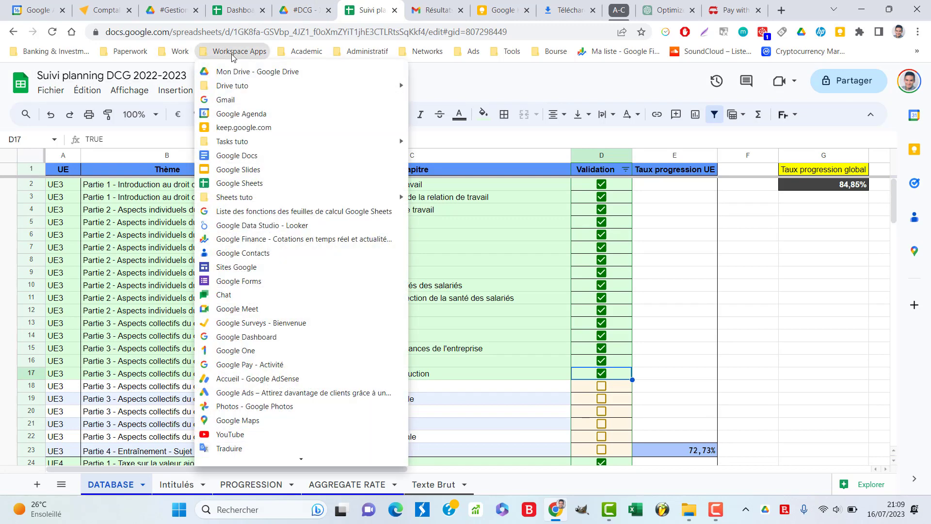
pyautogui.click(261, 225)
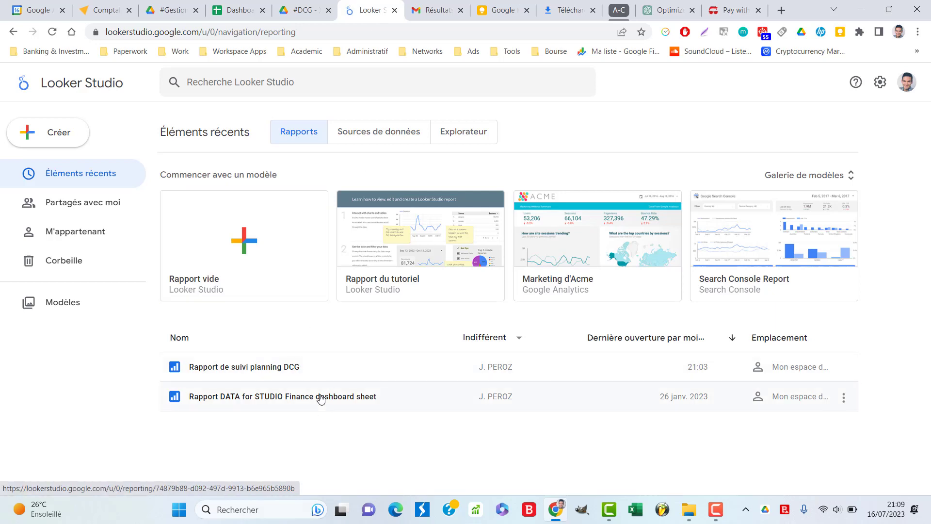
pyautogui.click(276, 369)
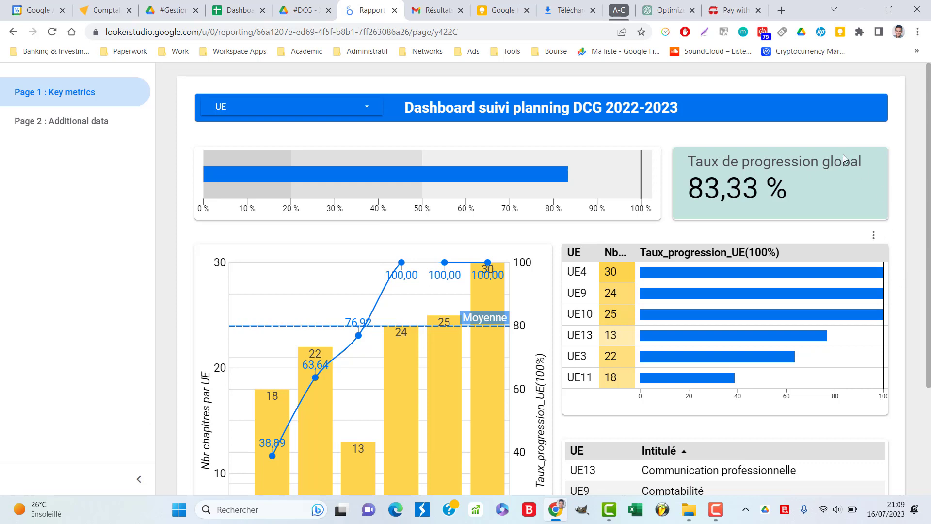
# Refresh the data of the Rapport de suivi planning DCG report.
pyautogui.moveTo(815, 77)
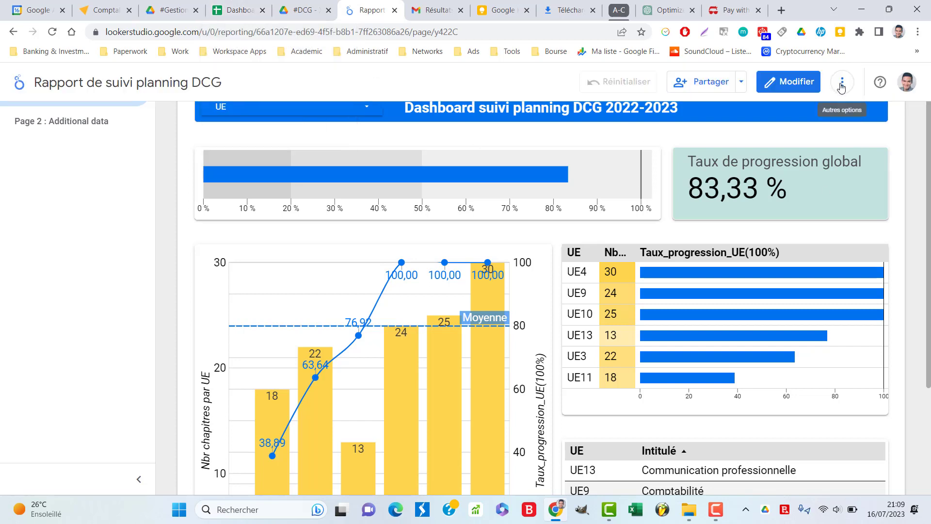
pyautogui.click(840, 85)
pyautogui.click(818, 119)
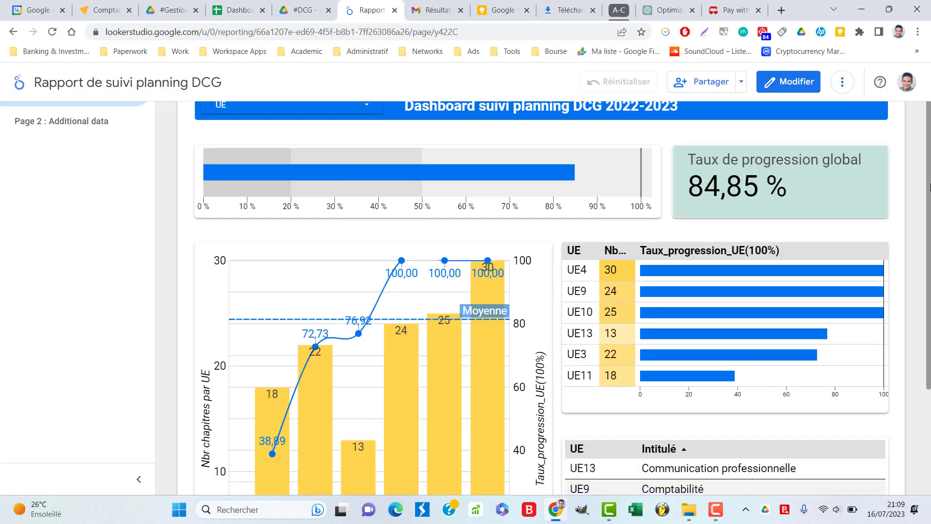
# Examine the refreshed progress charts and check the report's sharing options, including scheduled delivery.
pyautogui.scroll(-1, 377, 213)
pyautogui.scroll(-2, 905, 199)
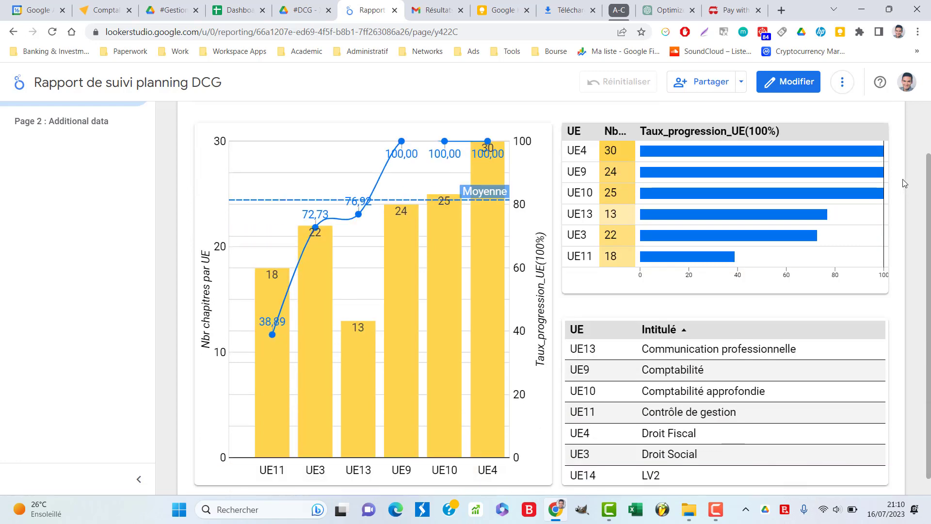
pyautogui.scroll(3, 850, 157)
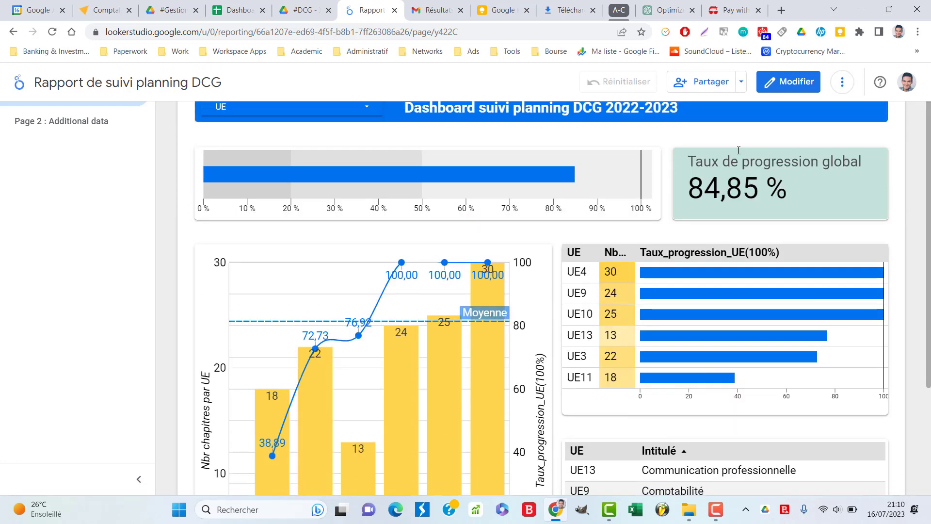
pyautogui.click(741, 82)
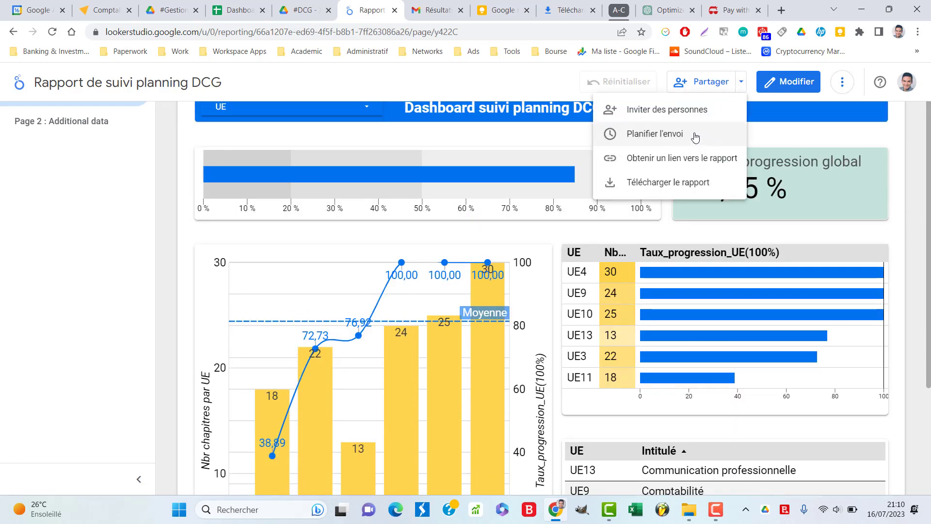
pyautogui.click(864, 135)
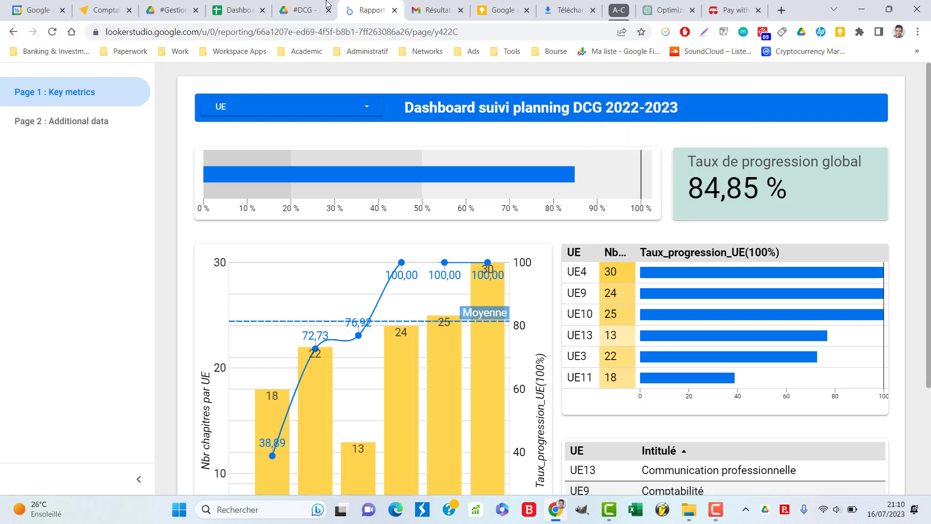
# Switch to Gmail, review the dashboard in the 30 March planning DCG report e-mail and return to the search results.
pyautogui.click(433, 4)
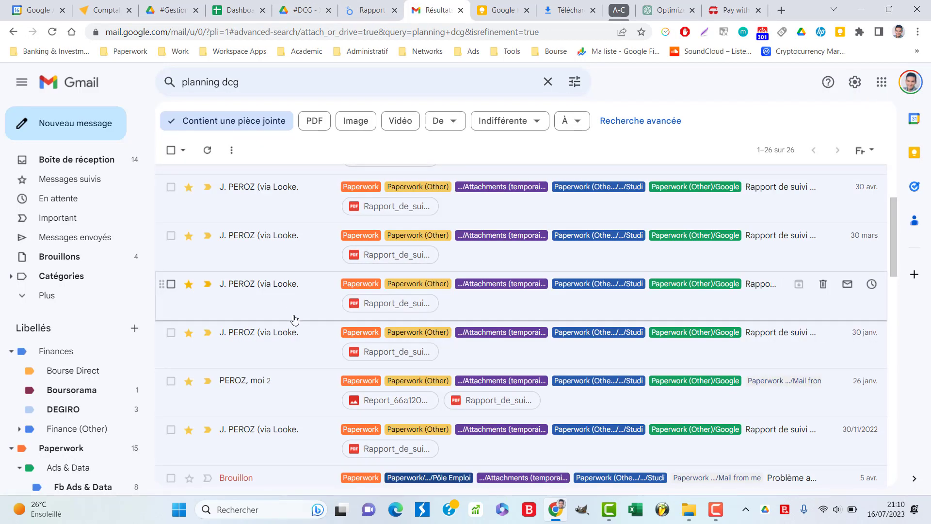
pyautogui.click(301, 254)
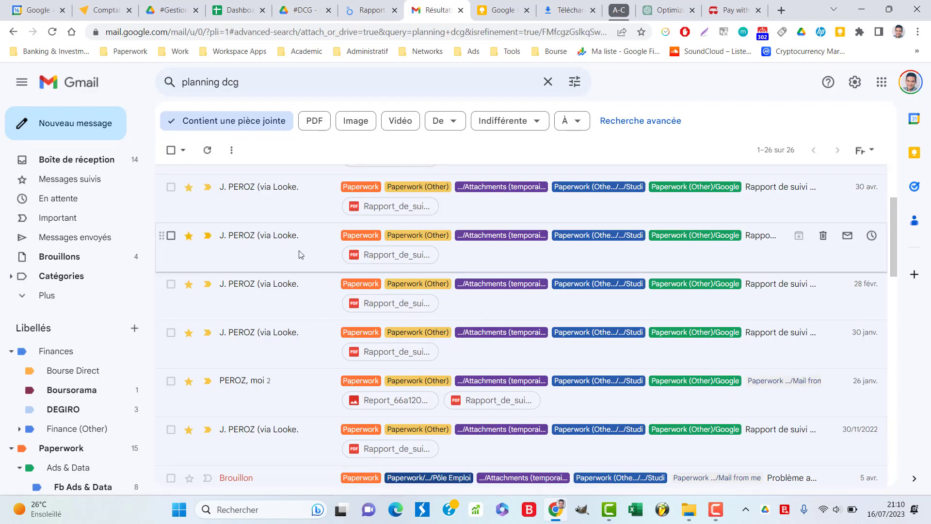
pyautogui.scroll(-9, 217, 318)
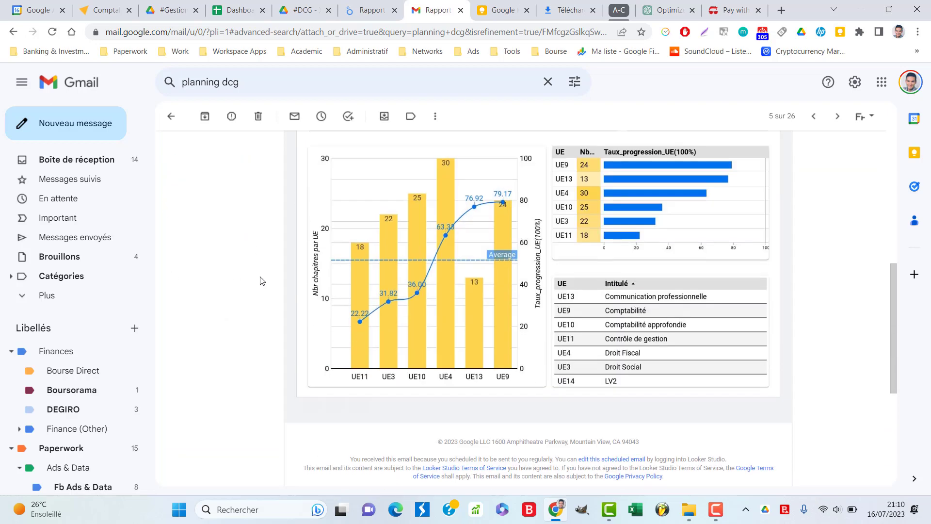
pyautogui.scroll(1, 231, 297)
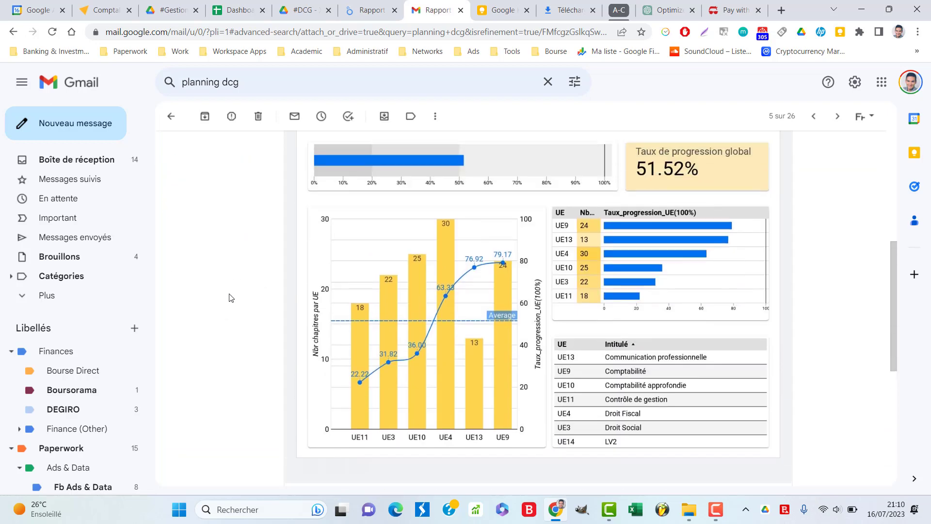
pyautogui.click(171, 116)
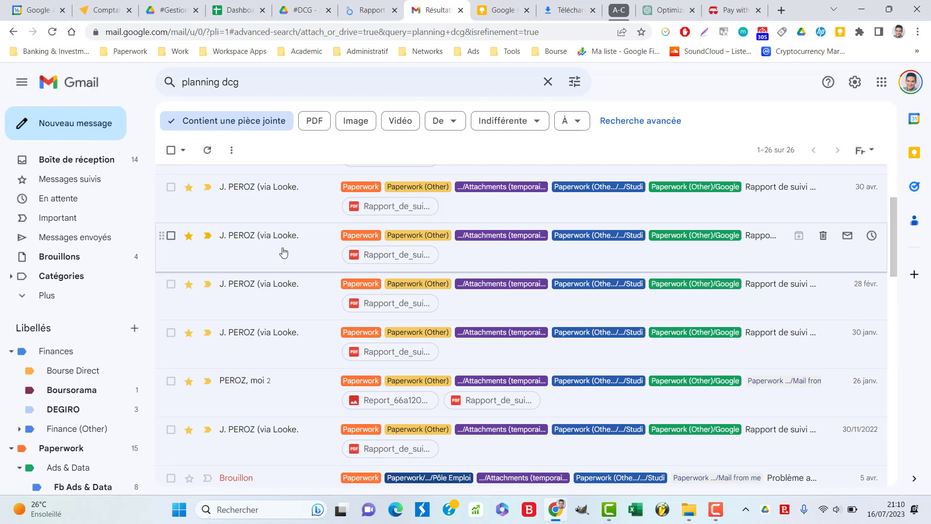
# Review the dashboard in the 30 April planning DCG report e-mail and return to the search results.
pyautogui.click(289, 210)
pyautogui.scroll(-3, 231, 303)
pyautogui.scroll(-5, 234, 302)
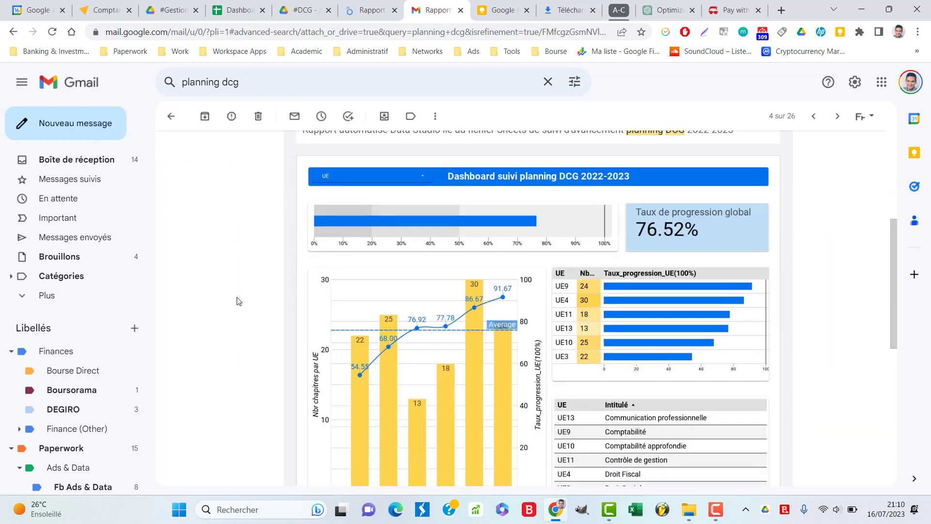
pyautogui.click(171, 118)
# Open the planning DCG report e-mail of 30 June 2023 and review its global progress rate and UE charts.
pyautogui.scroll(1, 244, 303)
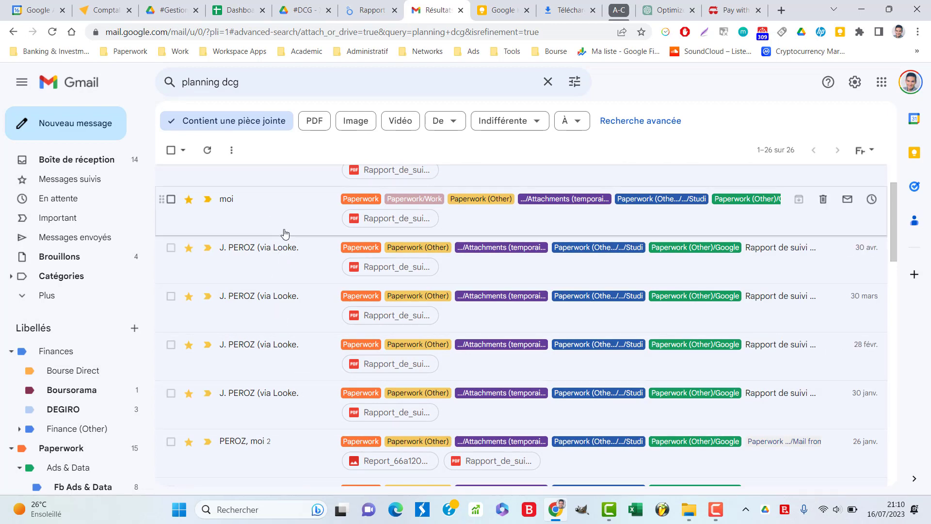
pyautogui.scroll(2, 284, 233)
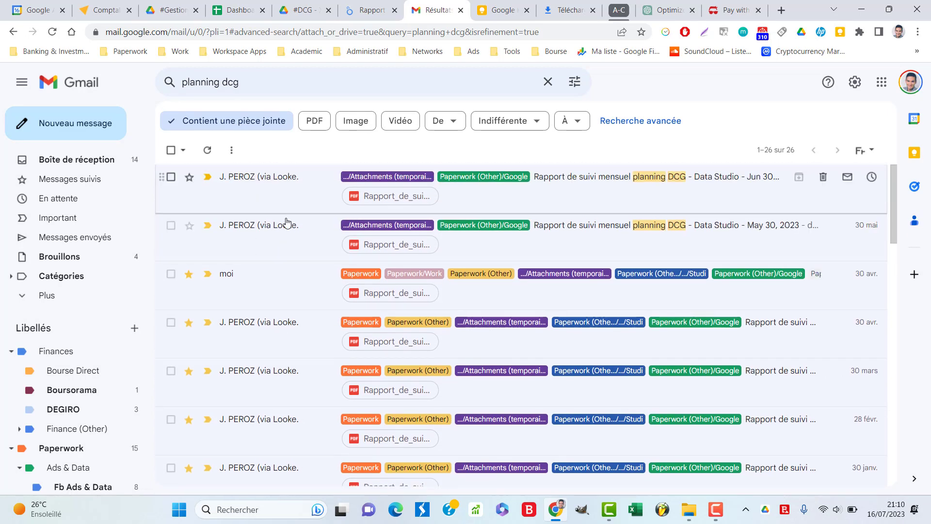
pyautogui.click(285, 208)
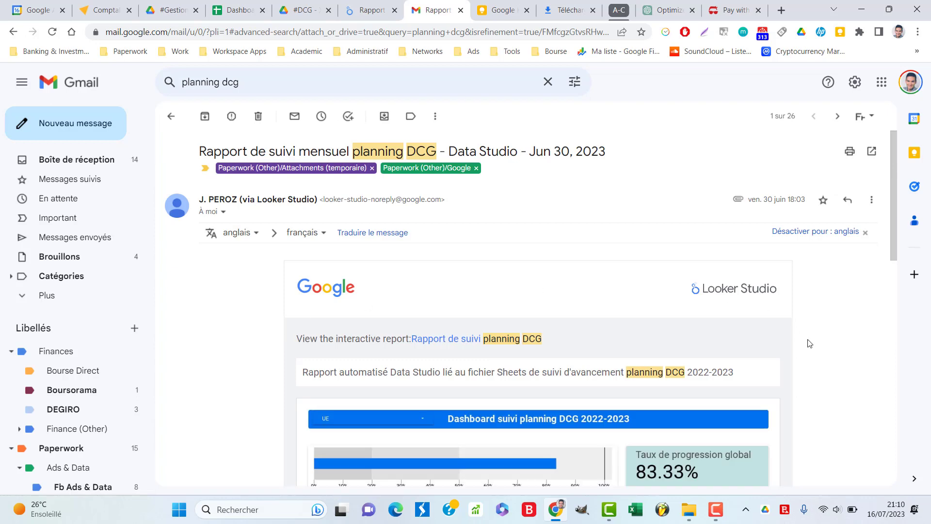
pyautogui.scroll(-5, 825, 318)
pyautogui.scroll(-3, 825, 318)
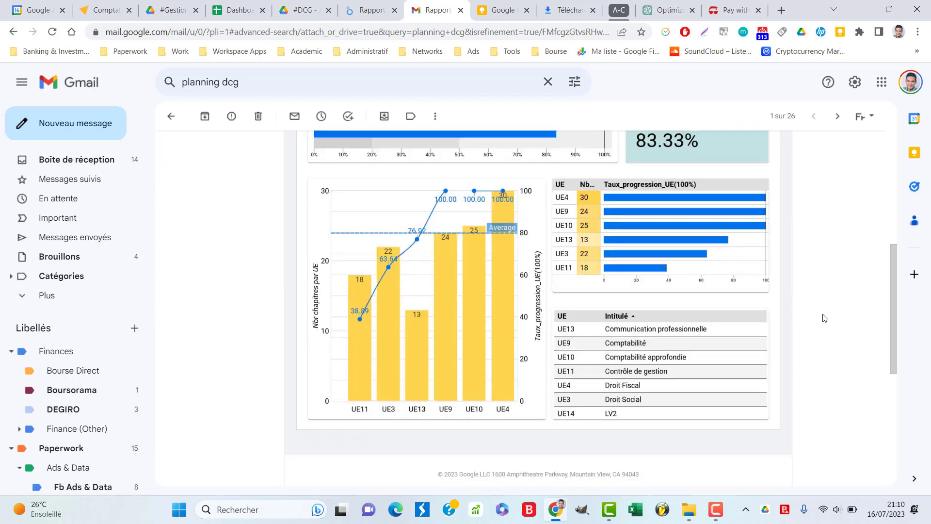
pyautogui.scroll(1, 825, 318)
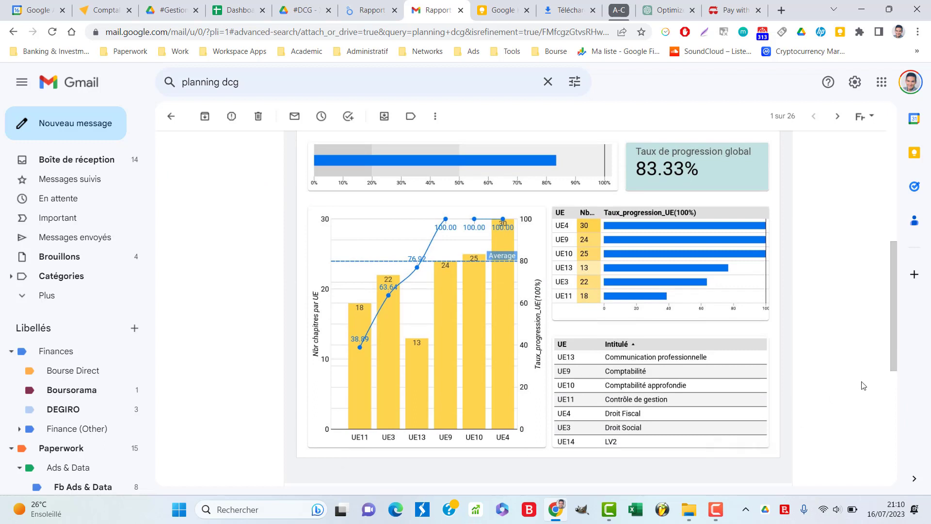
pyautogui.scroll(1, 855, 380)
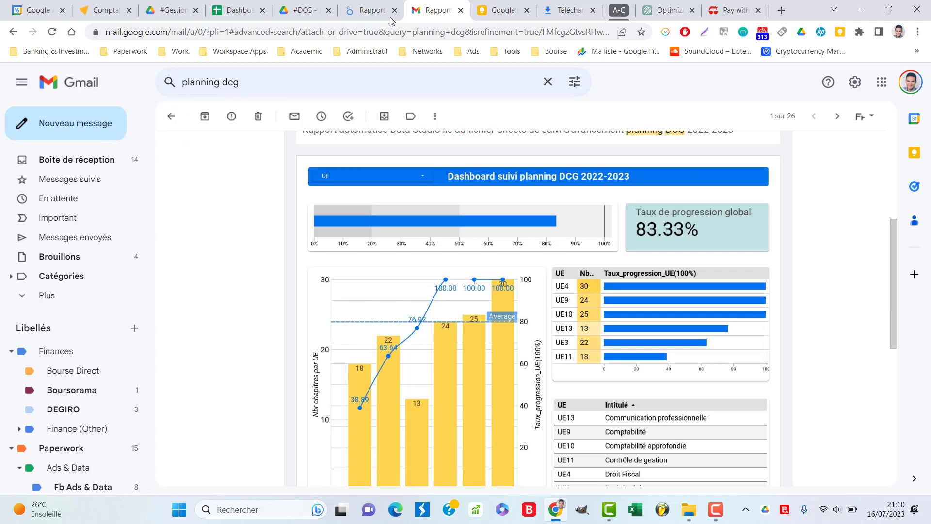
# Switch to the Dashboard portefeuille titres et gestion financière spreadsheet and inspect the GOOGLEFINANCE formula of the Price cell C2.
pyautogui.click(271, 4)
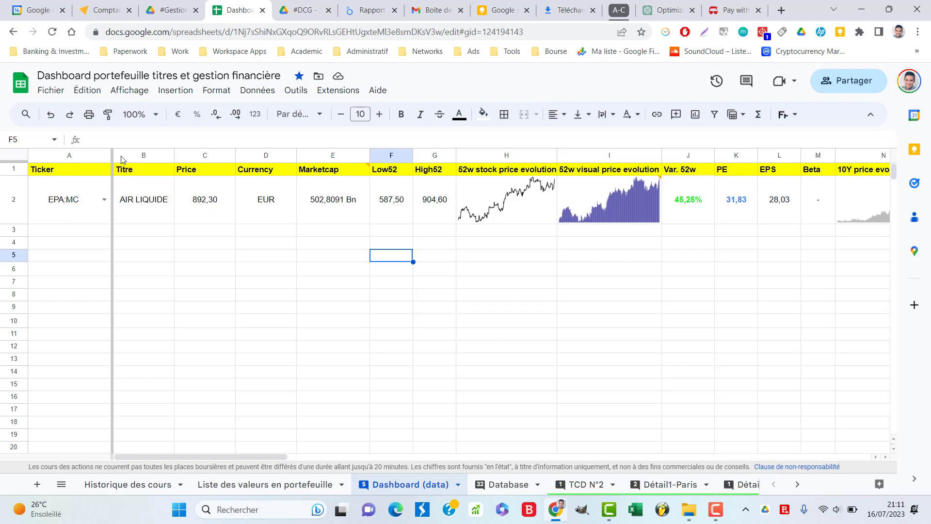
pyautogui.click(210, 203)
pyautogui.click(117, 139)
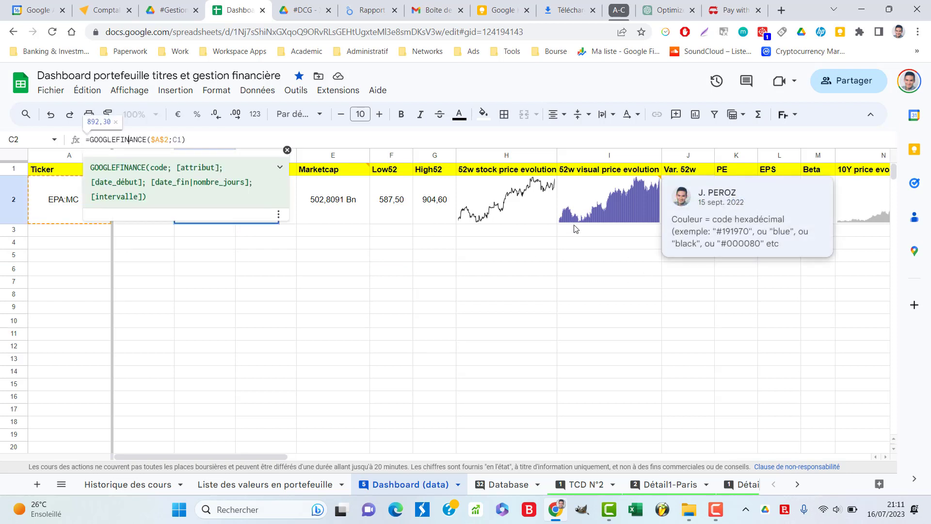
pyautogui.click(348, 234)
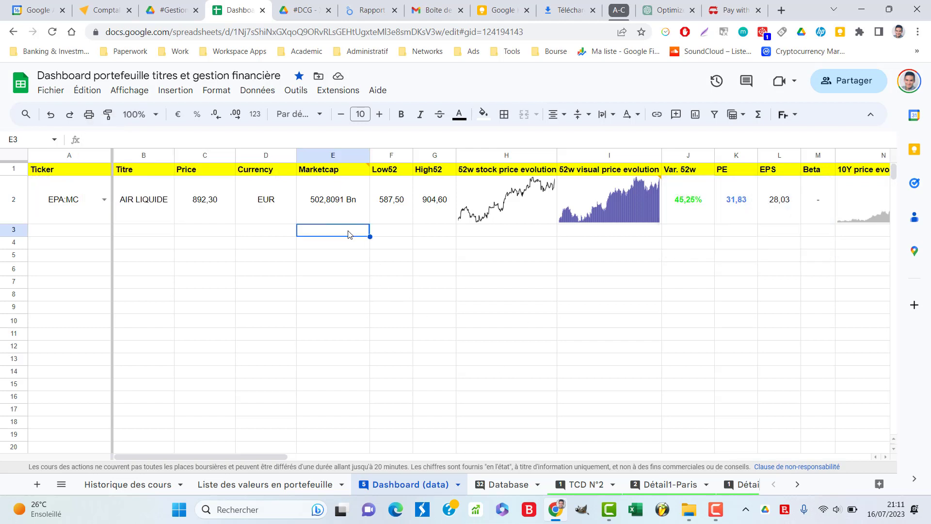
# Inspect the Low52 and High52 formulas and the SPARKLINE formula of the 52-week stock price evolution in H2.
pyautogui.press('Up')
pyautogui.press('Right')
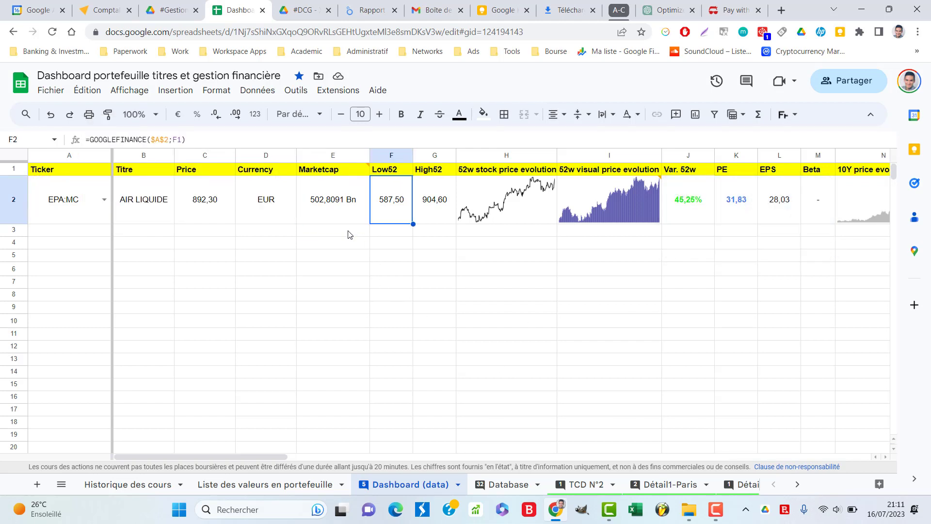
pyautogui.press('Right')
pyautogui.press('Right')
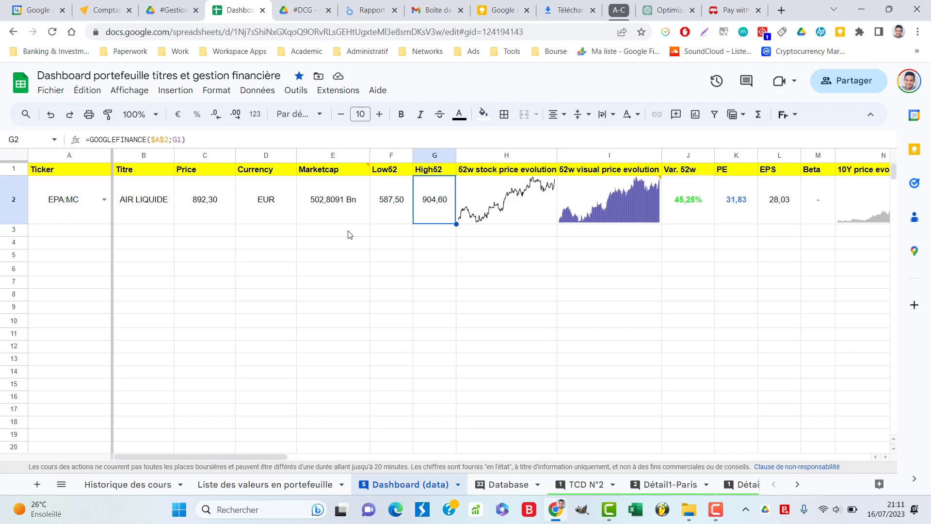
pyautogui.click(116, 139)
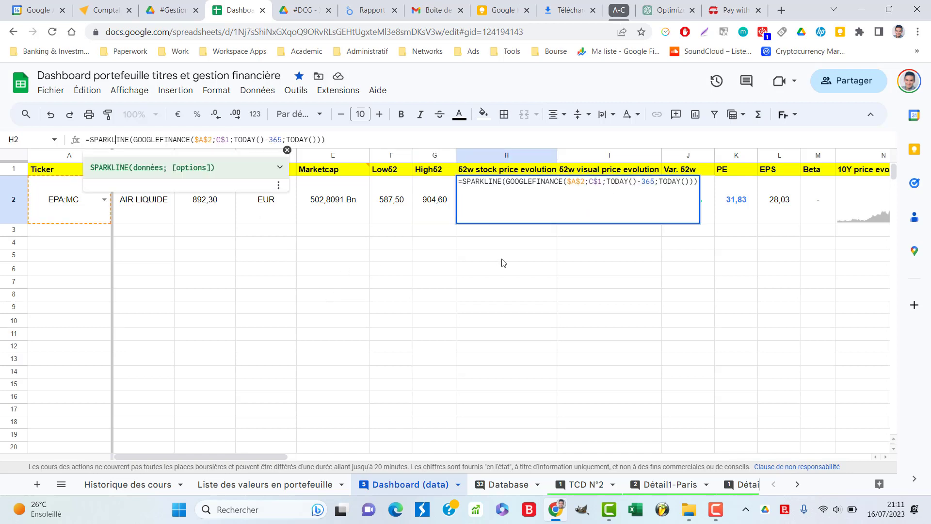
pyautogui.press('Escape')
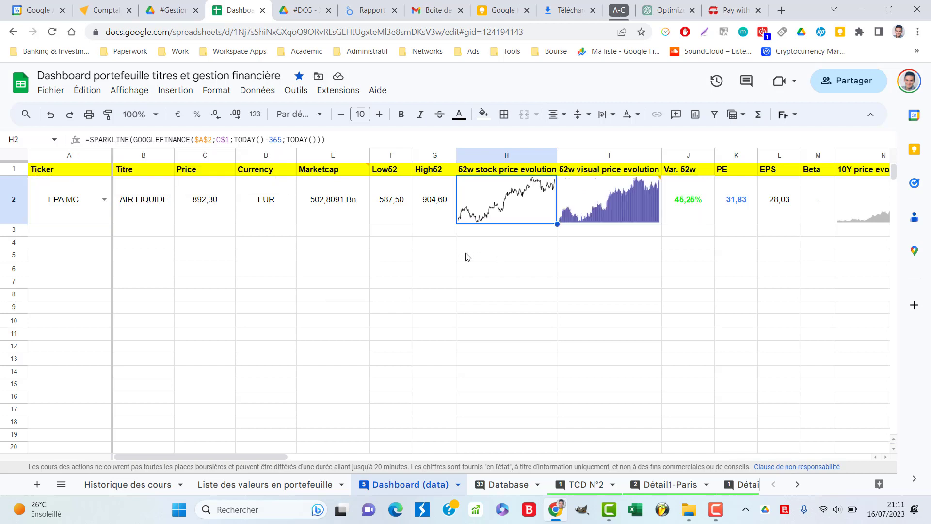
pyautogui.press('Down')
pyautogui.press('Down')
pyautogui.press('Down')
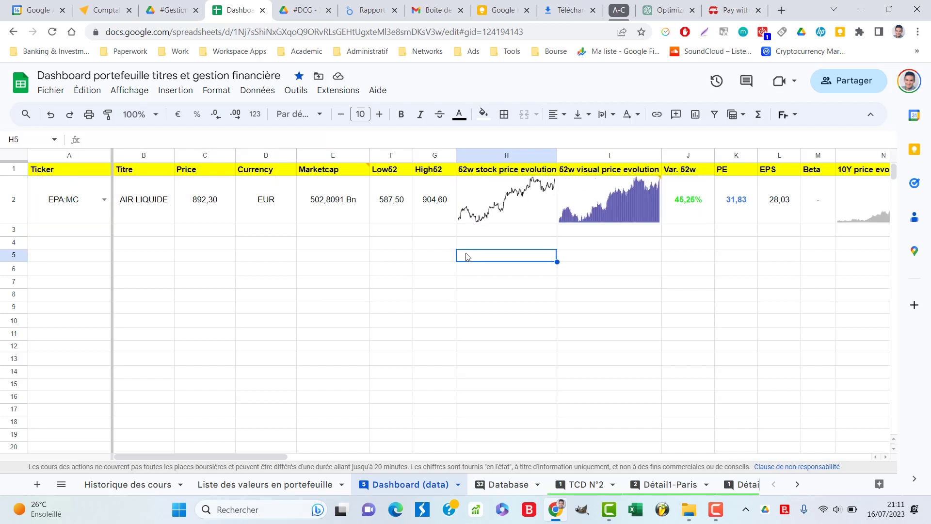
pyautogui.press('Right')
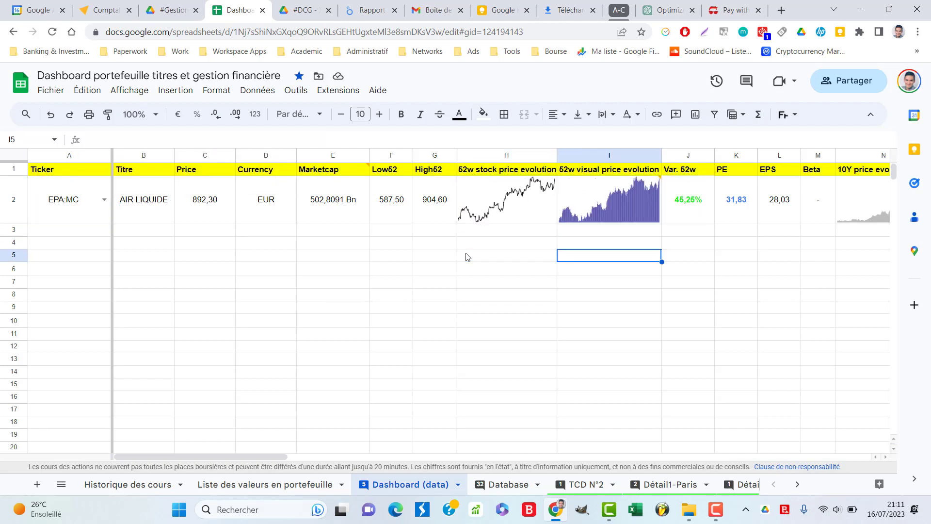
pyautogui.press('Up')
pyautogui.press('Left')
pyautogui.press('Down')
pyautogui.press('Right')
pyautogui.press('Right')
# Inspect the formulas in row 2 for the 52-week variation, PE, EPS and Beta.
pyautogui.press('Up')
pyautogui.press('Up')
pyautogui.press('Up')
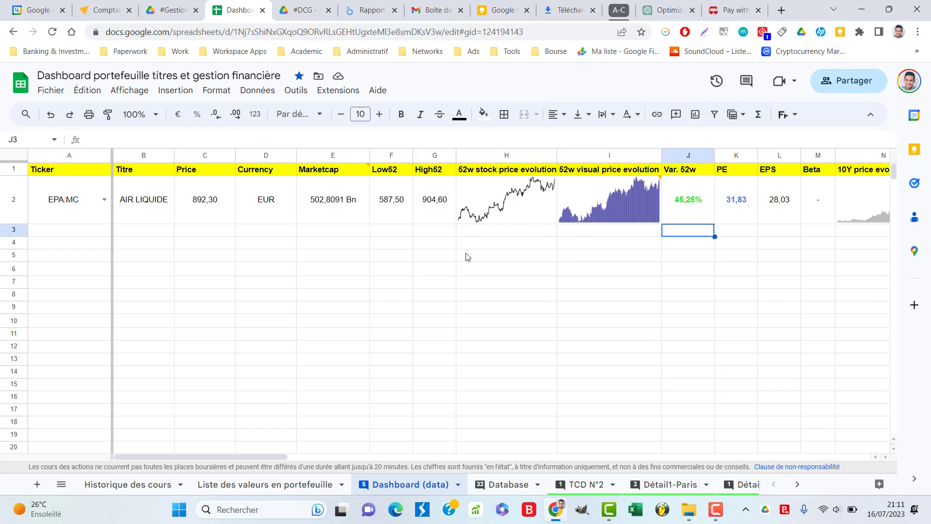
pyautogui.press('Right')
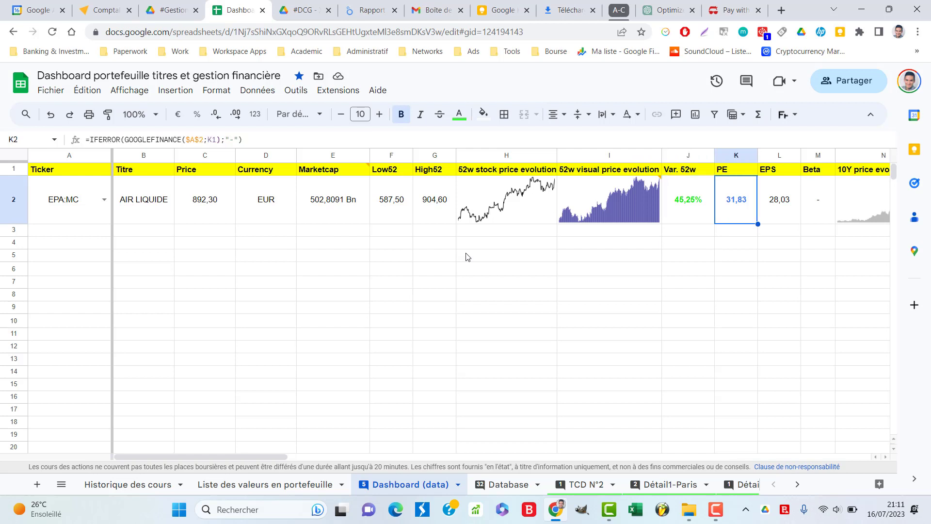
pyautogui.press('Right')
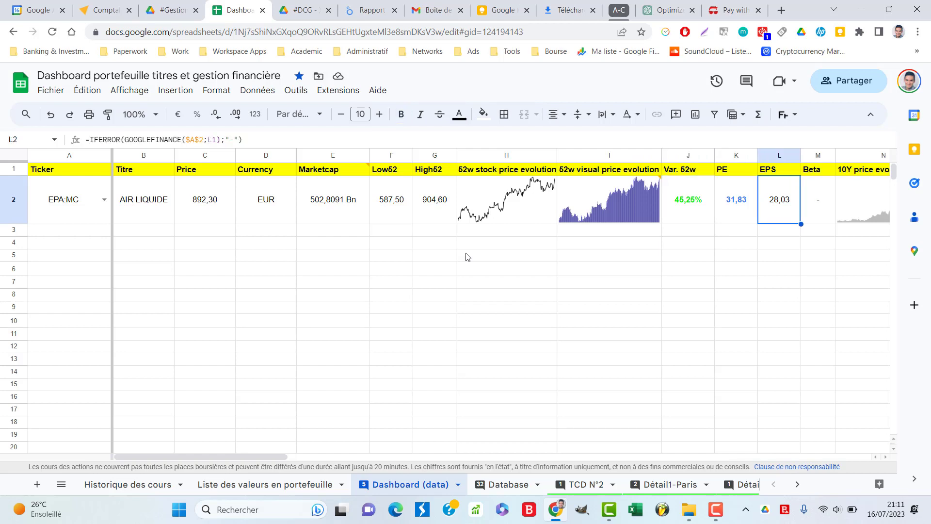
pyautogui.press('Right')
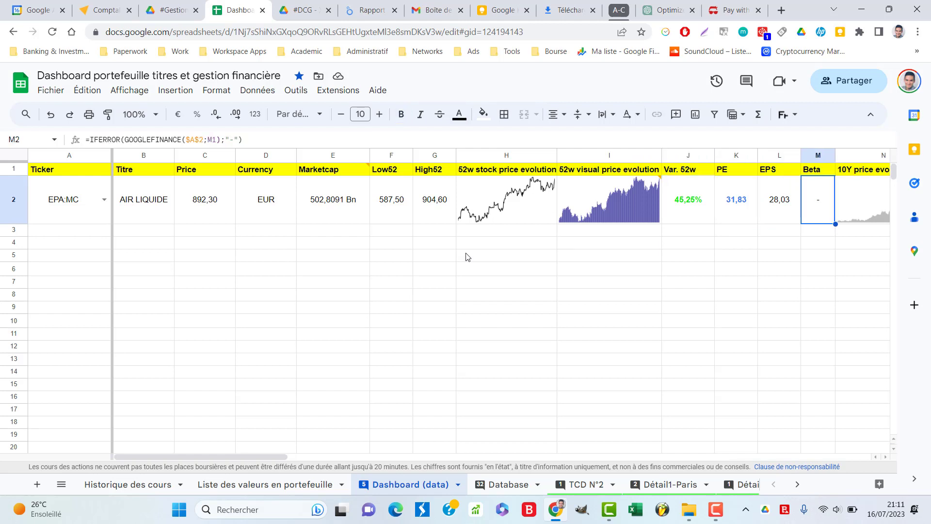
# Switch to the DCG planning report and open the Looker Studio home page with the recent reports from the Workspace Apps bookmarks.
pyautogui.click(439, 386)
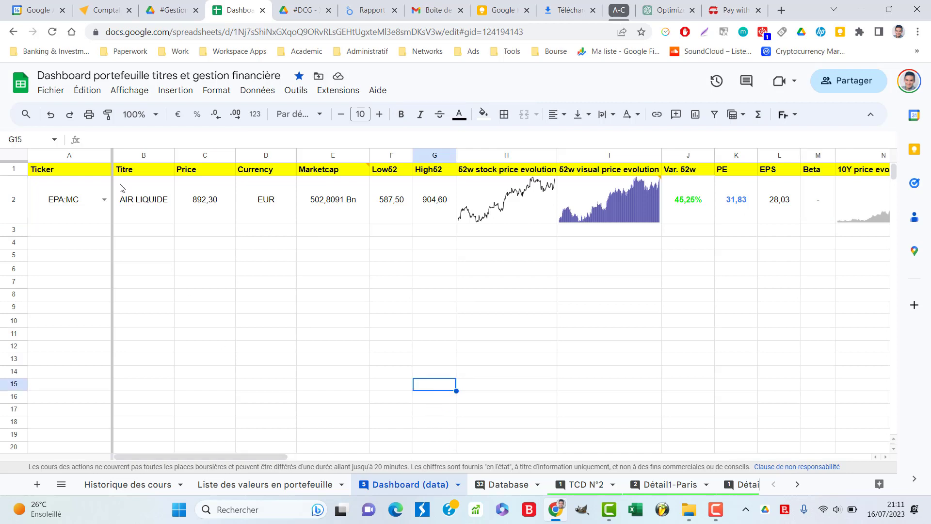
pyautogui.click(368, 7)
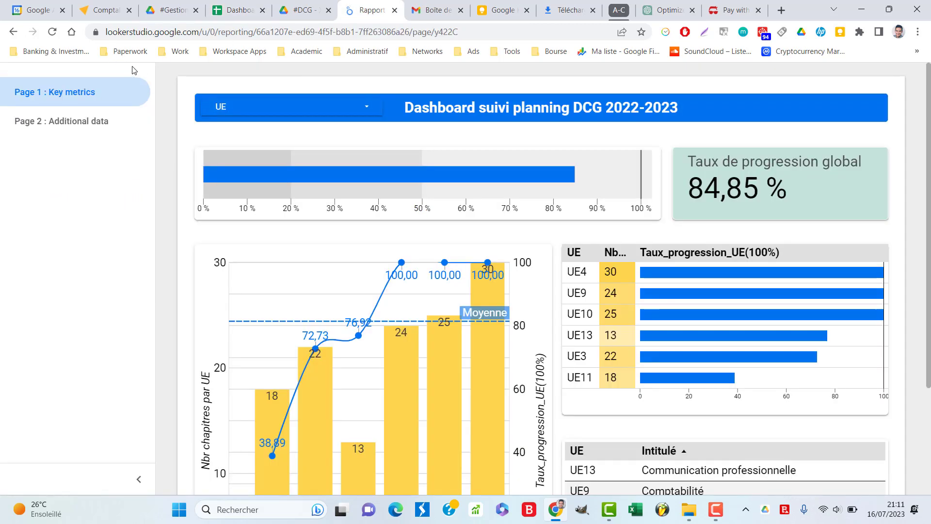
pyautogui.click(235, 51)
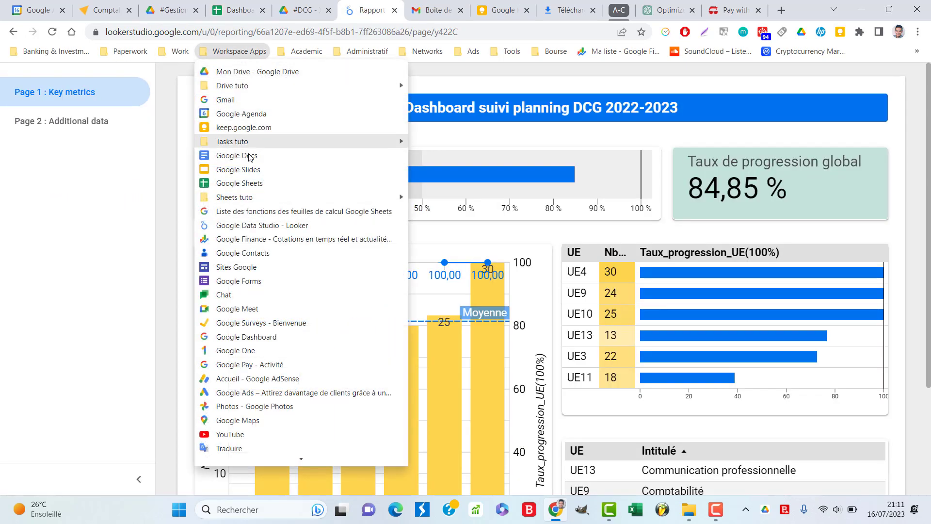
pyautogui.click(262, 226)
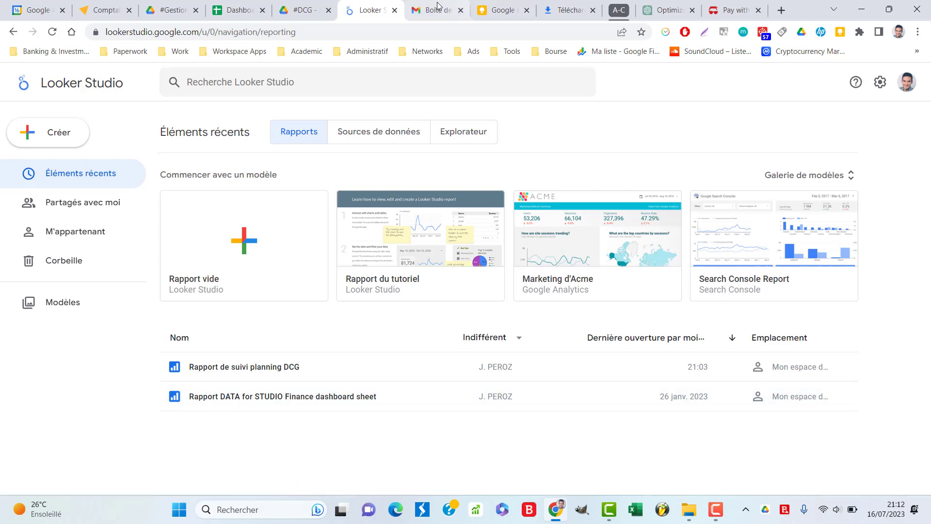
pyautogui.moveTo(437, 5)
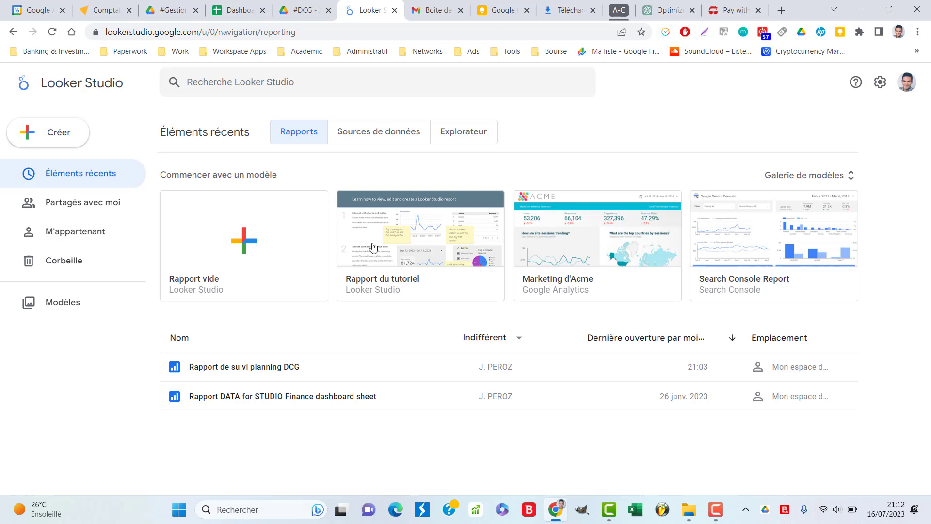
pyautogui.hotkey('ctrl', '4')
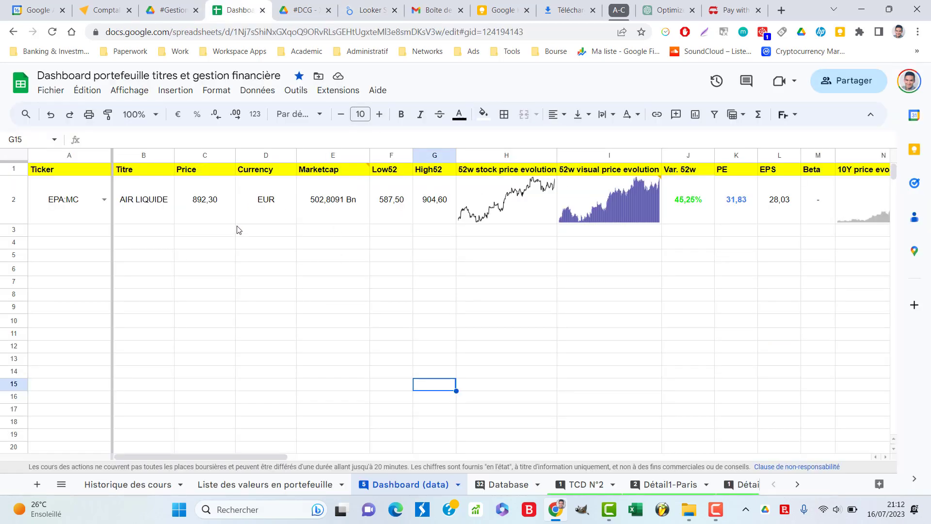
pyautogui.click(214, 233)
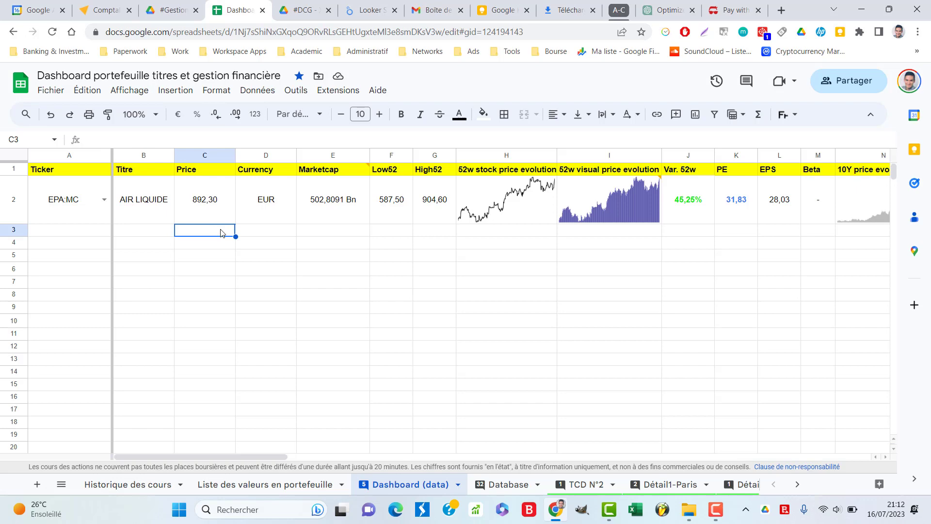
pyautogui.click(366, 7)
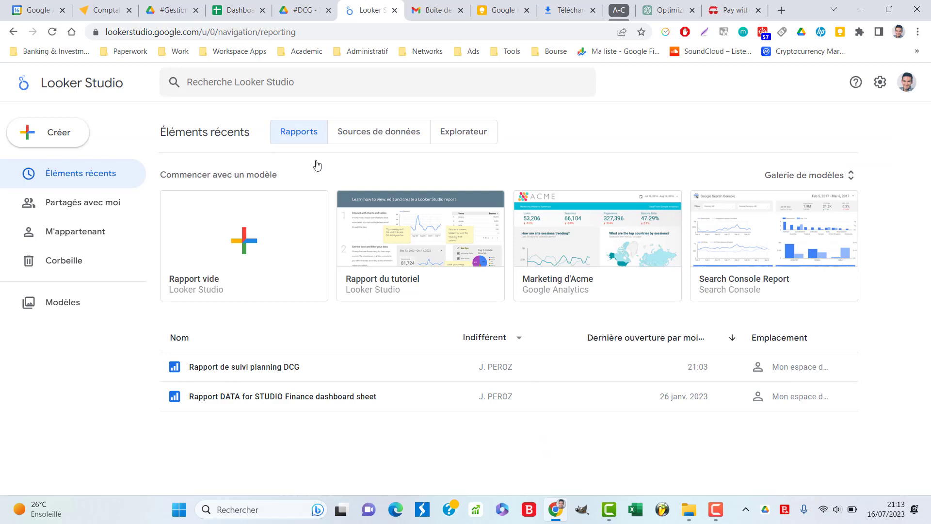
pyautogui.click(241, 6)
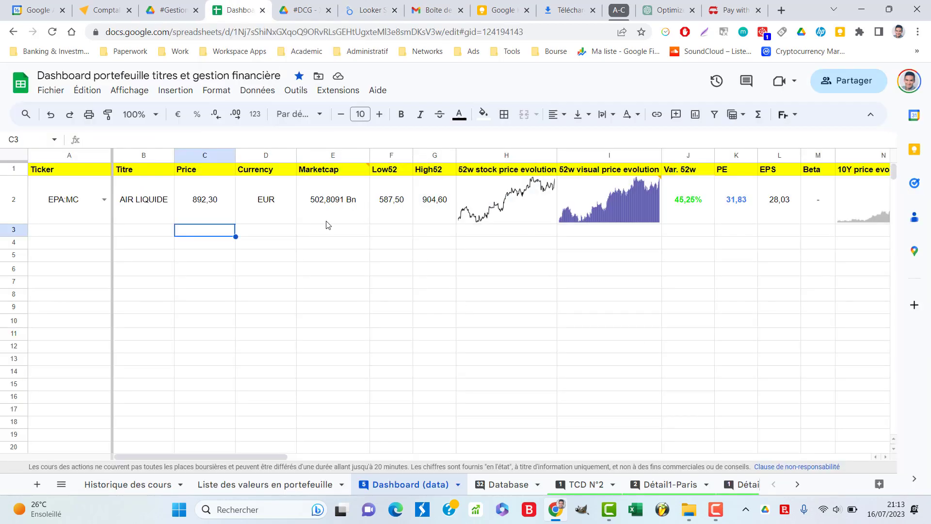
# Create a blank Google Sheets spreadsheet in the #GestionFinancière Drive folder.
pyautogui.click(172, 9)
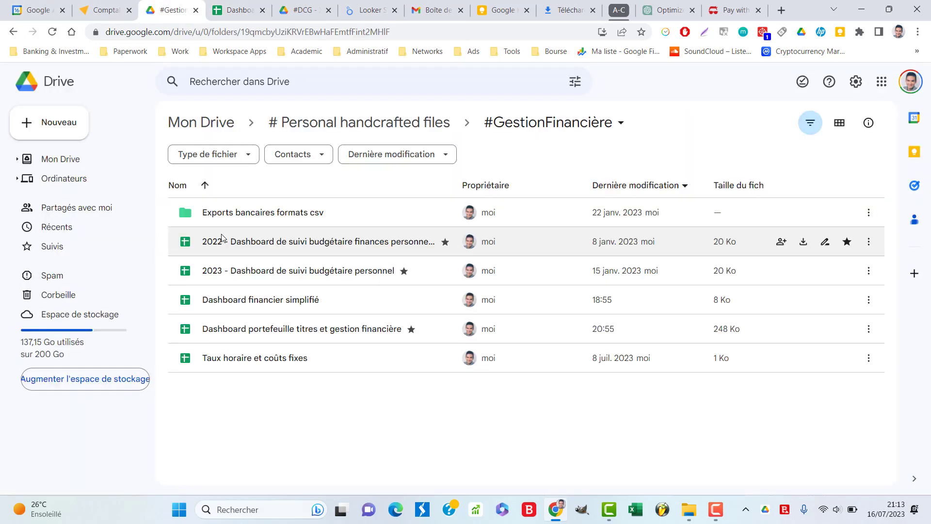
pyautogui.rightClick(266, 425)
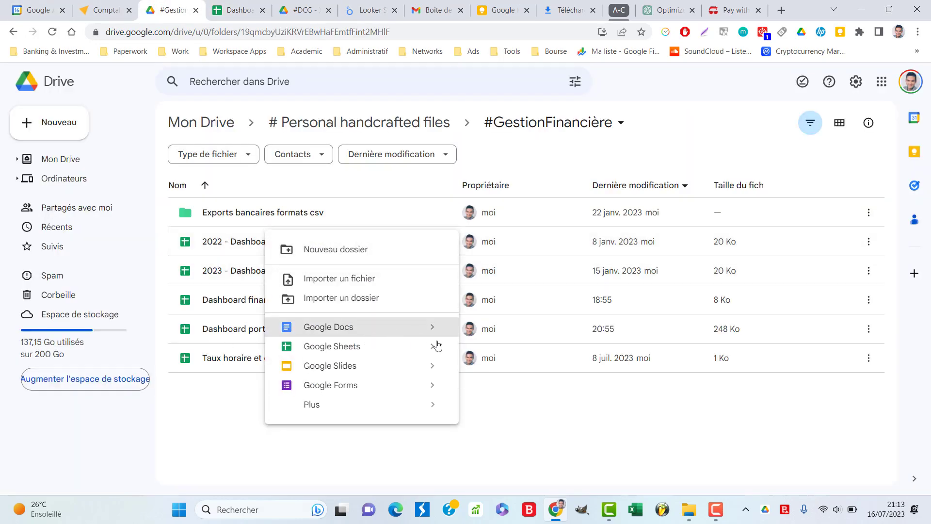
pyautogui.moveTo(438, 345)
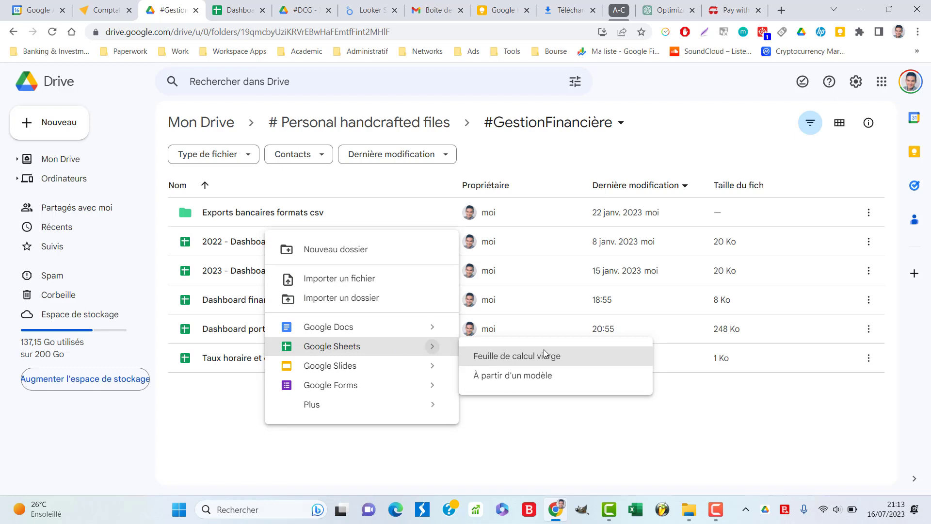
pyautogui.click(545, 356)
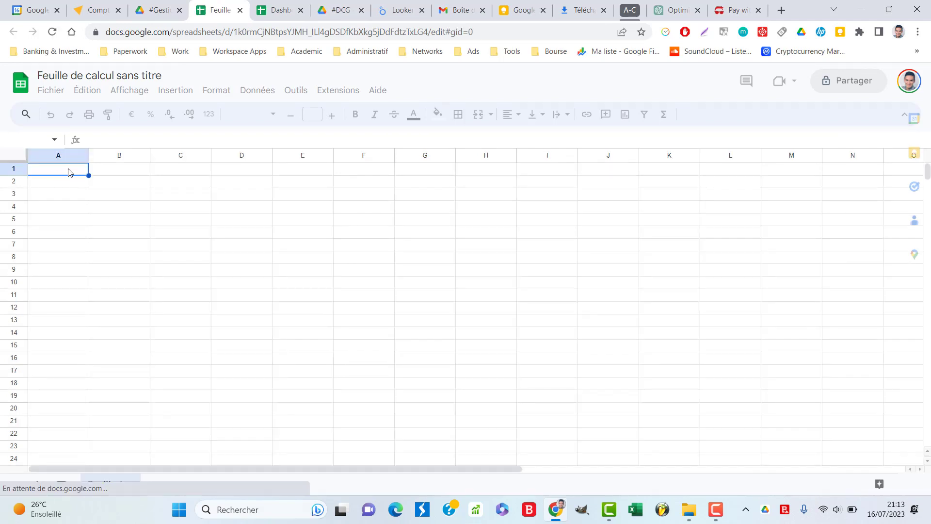
# Refresh the #GestionFinancière Drive folder to look for the new spreadsheet, and return to the untitled spreadsheet.
pyautogui.doubleClick(110, 75)
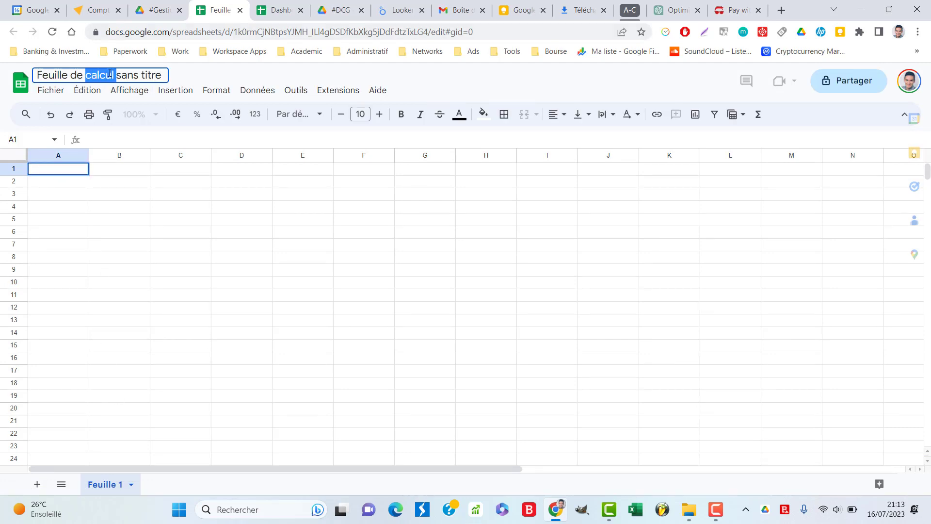
pyautogui.click(110, 75)
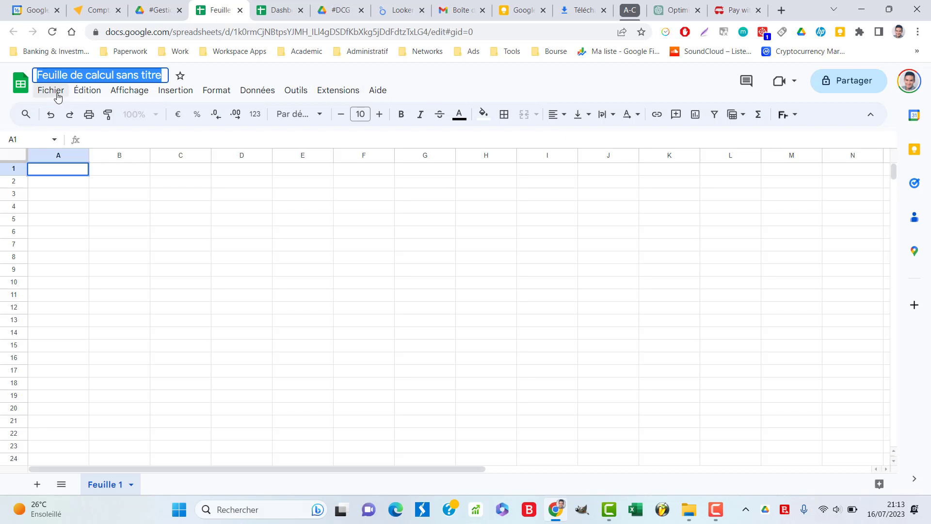
pyautogui.click(160, 9)
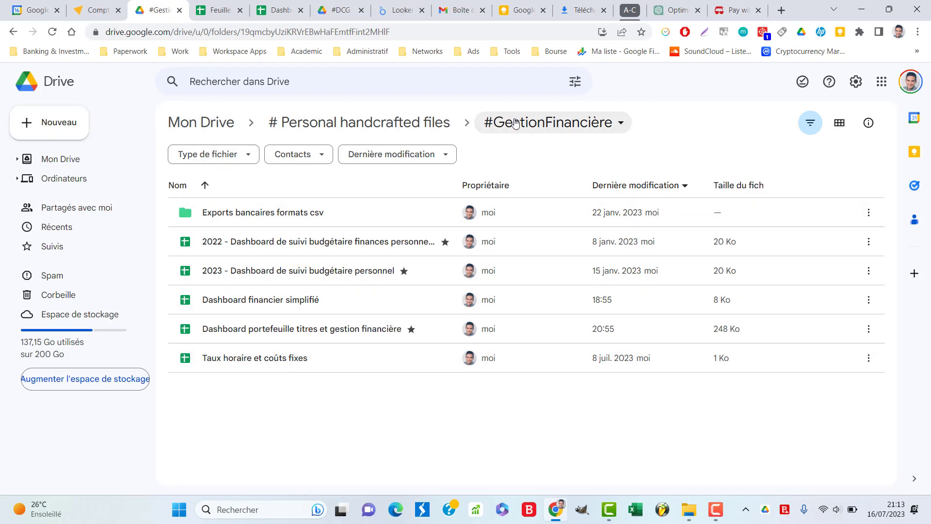
pyautogui.click(52, 32)
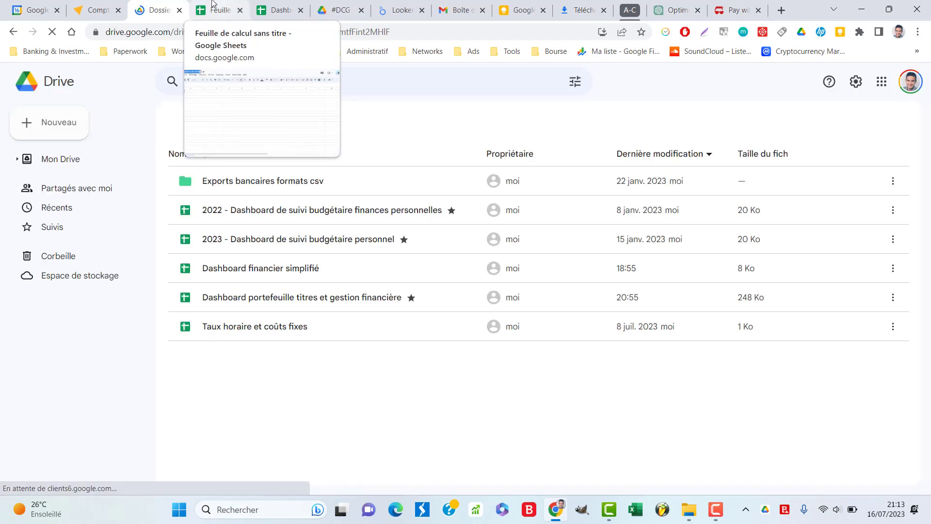
pyautogui.click(211, 19)
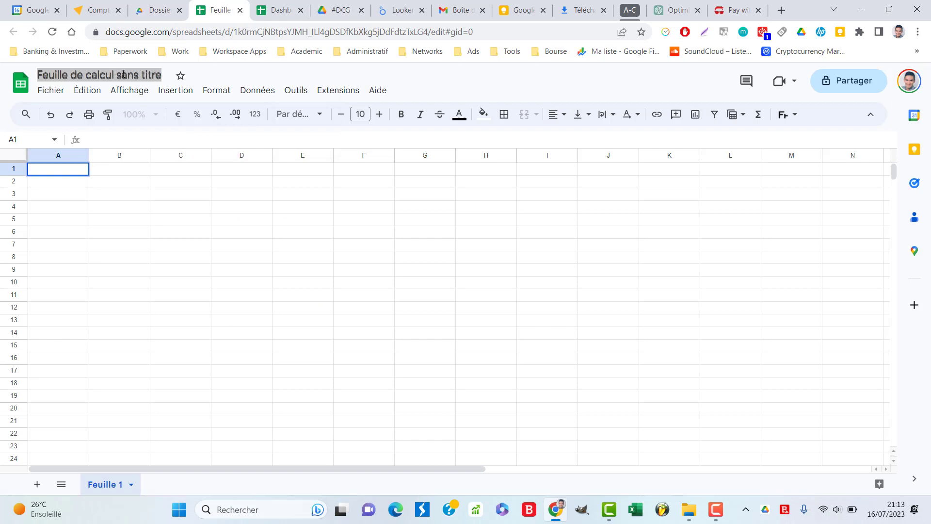
# Rename the untitled spreadsheet as "Exemple sparkline gfinance".
pyautogui.click(124, 74)
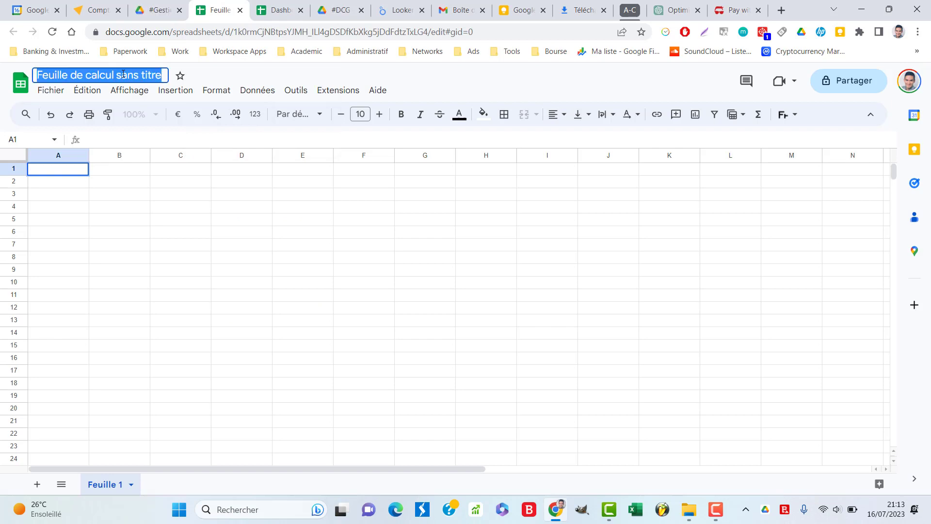
pyautogui.write('T')
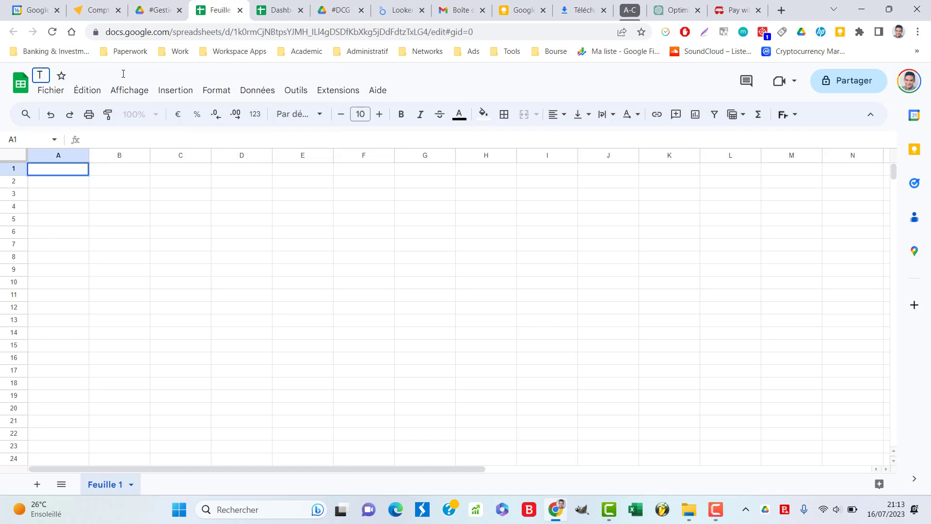
pyautogui.write('a')
pyautogui.press('BackSpace')
pyautogui.press('BackSpace')
pyautogui.write('Exemple')
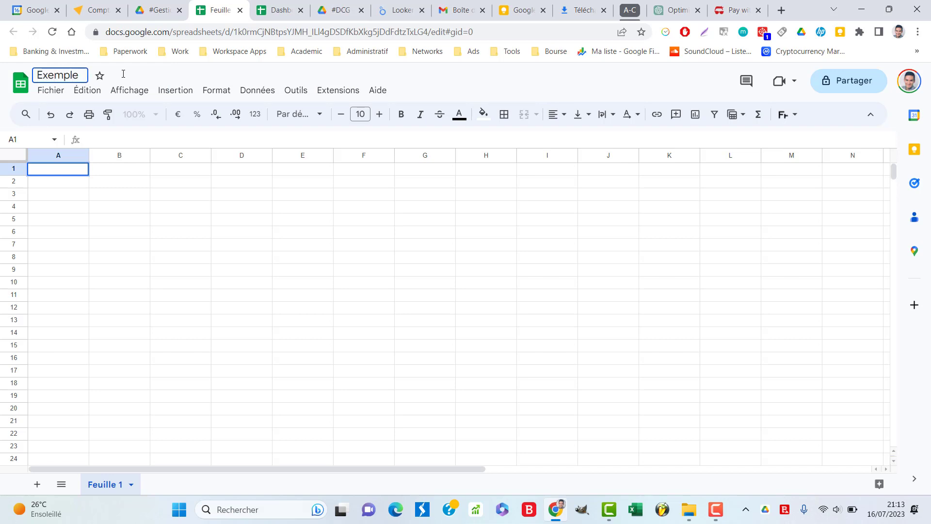
pyautogui.write(' sparkline set')
pyautogui.press('BackSpace')
pyautogui.press('BackSpace')
pyautogui.press('BackSpace')
pyautogui.press('BackSpace')
pyautogui.write('gfinance')
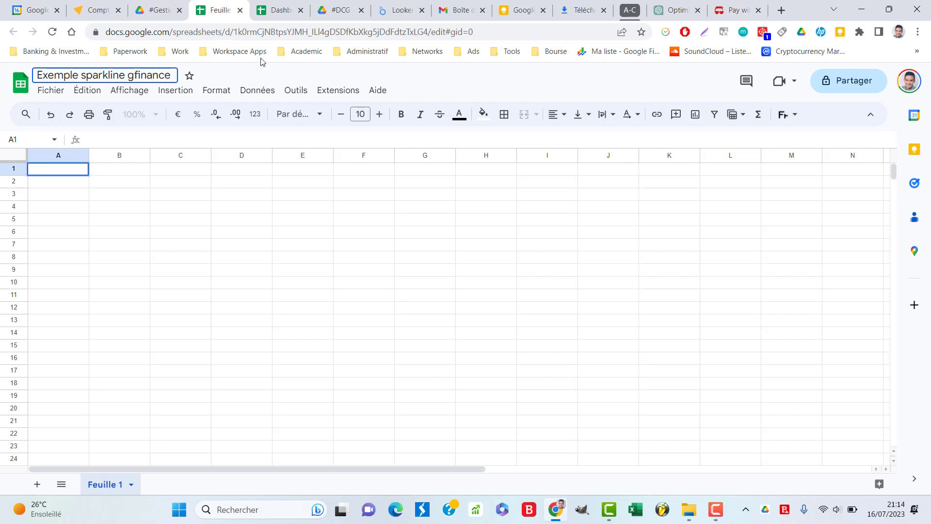
pyautogui.press('Return')
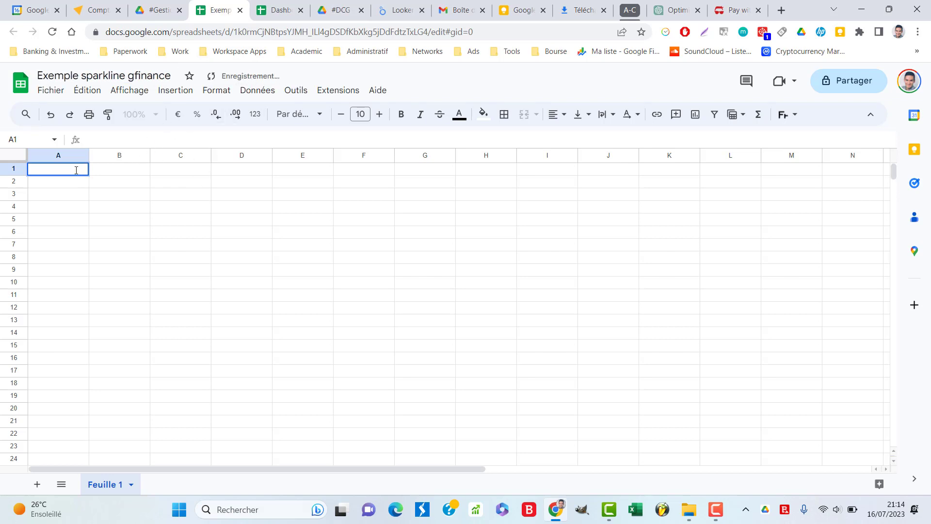
# Rename the sheet Feuille 1 as "Tab titres".
pyautogui.doubleClick(106, 489)
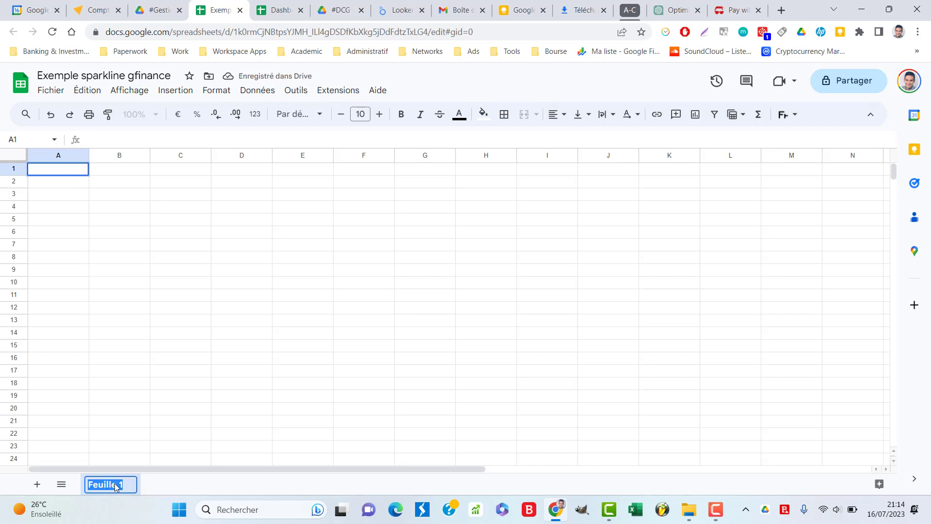
pyautogui.write('Tab')
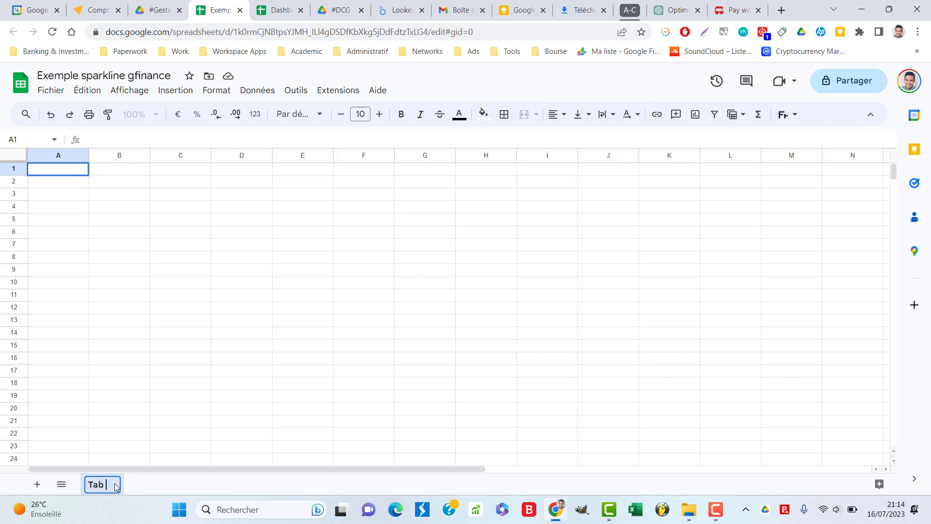
pyautogui.write(' titres')
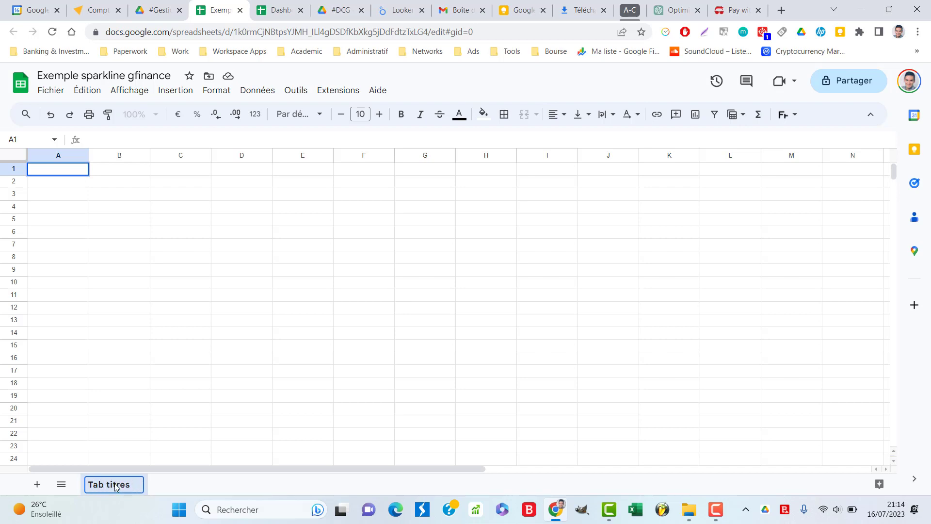
pyautogui.press('Return')
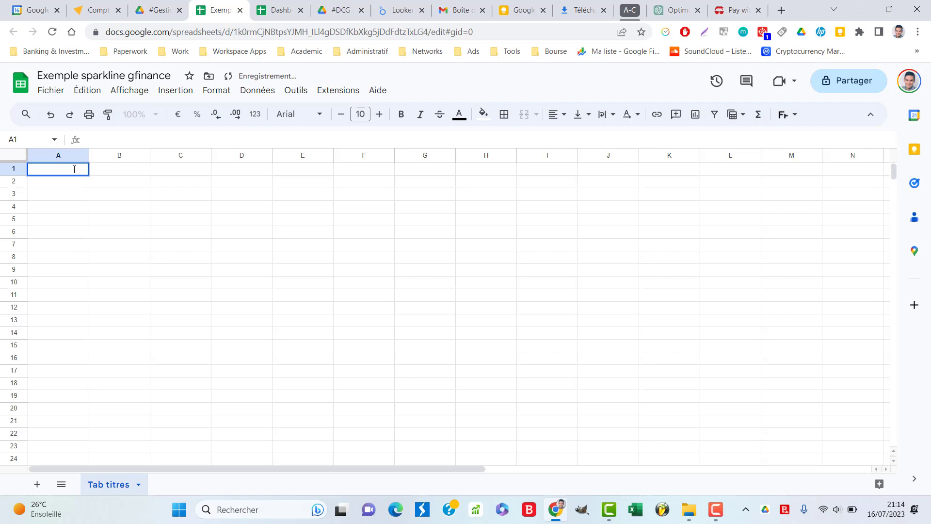
# Switch to the Dashboard portefeuille titres et gestion financière spreadsheet and set the ticker in A2 to NASDAQ:AAPL.
pyautogui.click(269, 8)
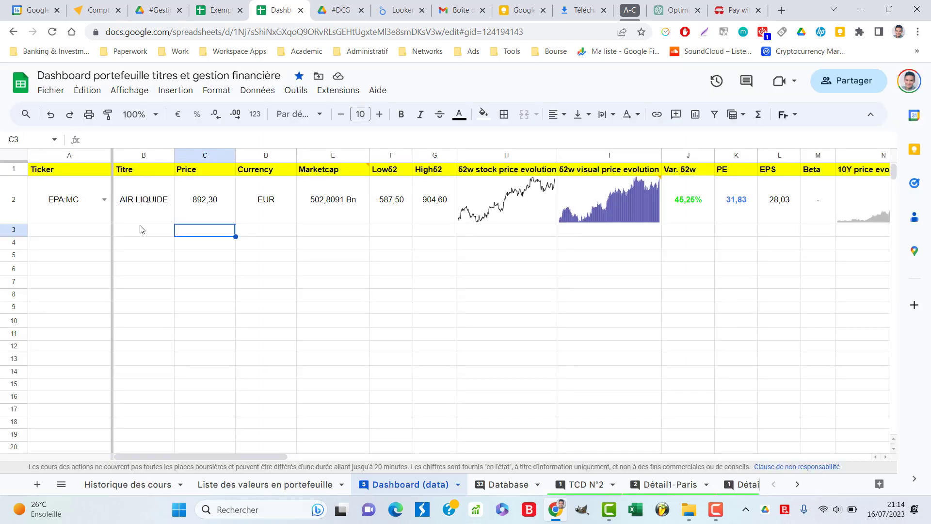
pyautogui.press('Up')
pyautogui.press('Left')
pyautogui.press('Left')
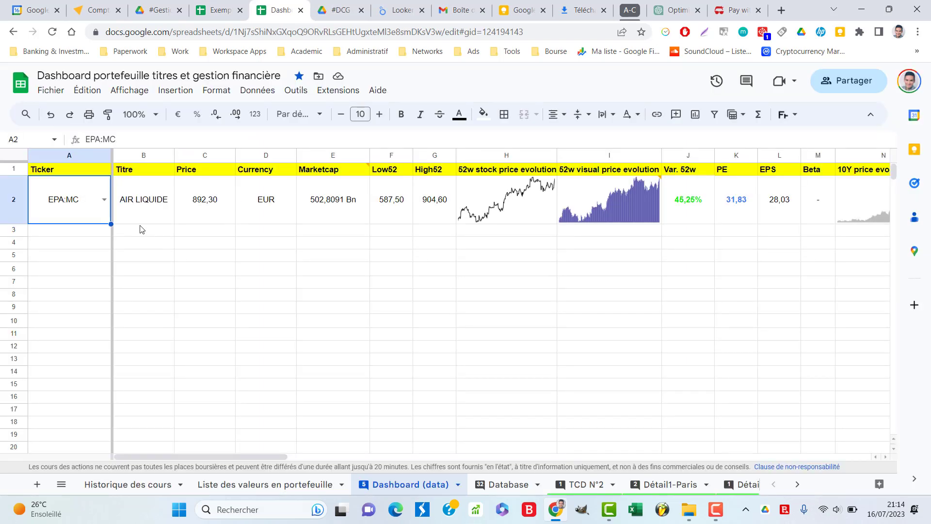
pyautogui.click(104, 201)
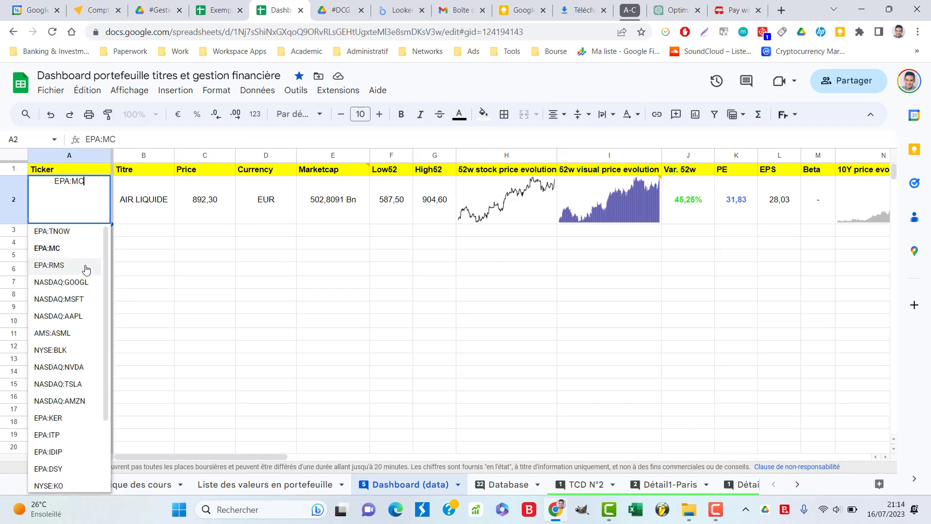
pyautogui.click(82, 316)
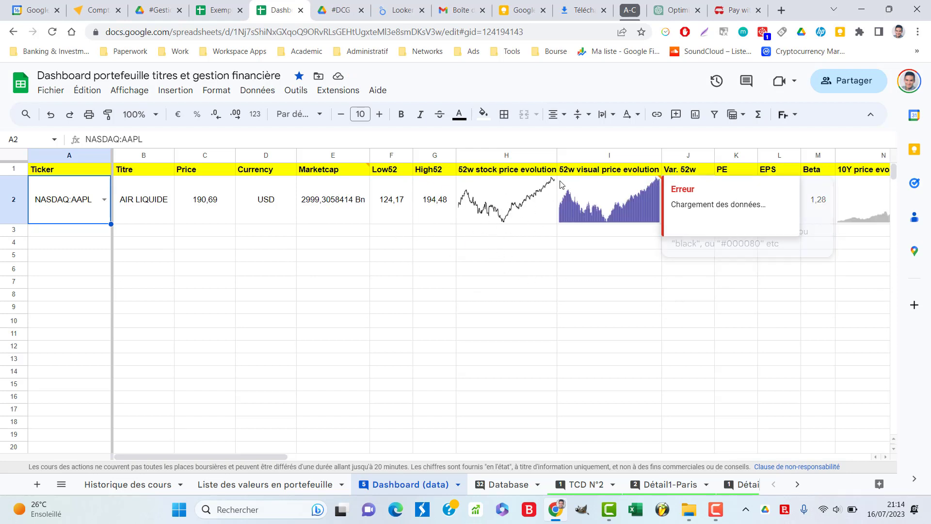
# Browse the other tickers offered in the list of cell A2 and leave it without choosing one.
pyautogui.click(105, 200)
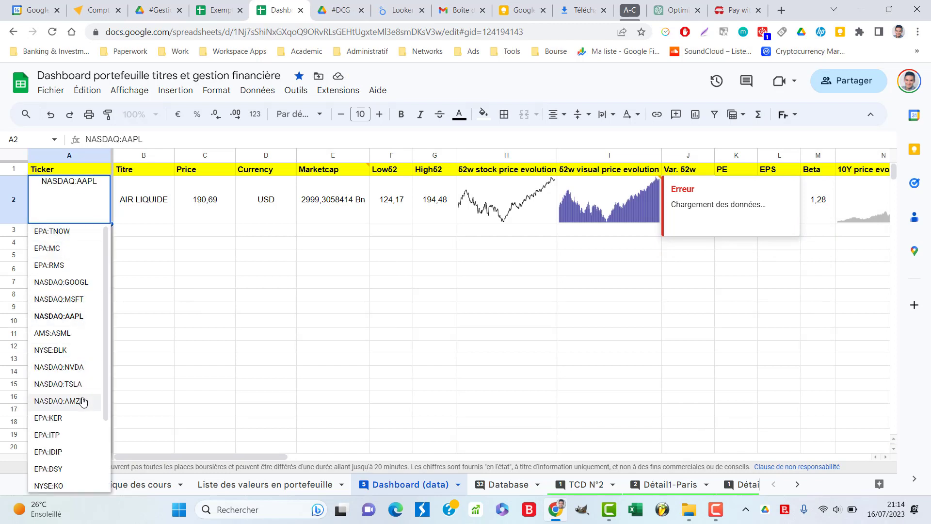
pyautogui.scroll(-2, 83, 393)
pyautogui.click(745, 307)
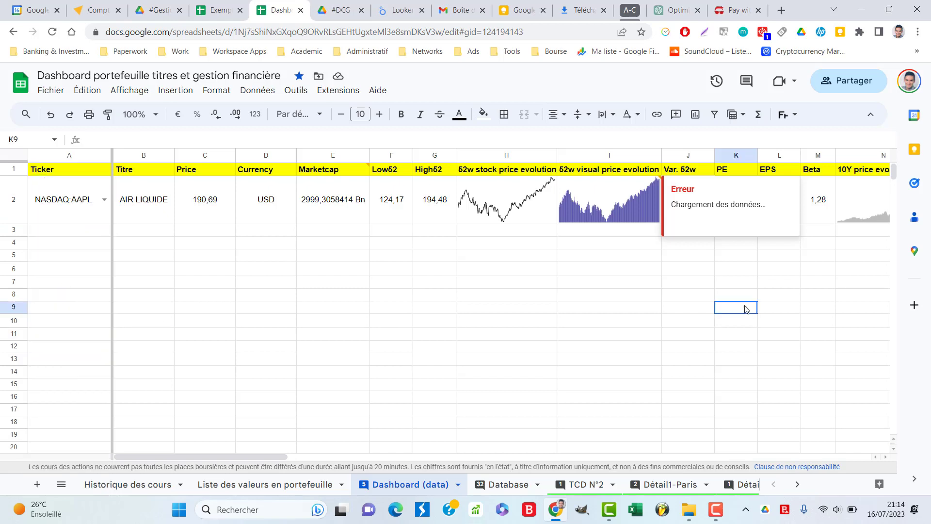
# Inspect the GOOGLEFINANCE formula of the PE cell K2 for the chosen ticker.
pyautogui.press('Up')
pyautogui.press('Up')
pyautogui.press('Up')
pyautogui.press('Up')
pyautogui.press('Up')
pyautogui.press('Up')
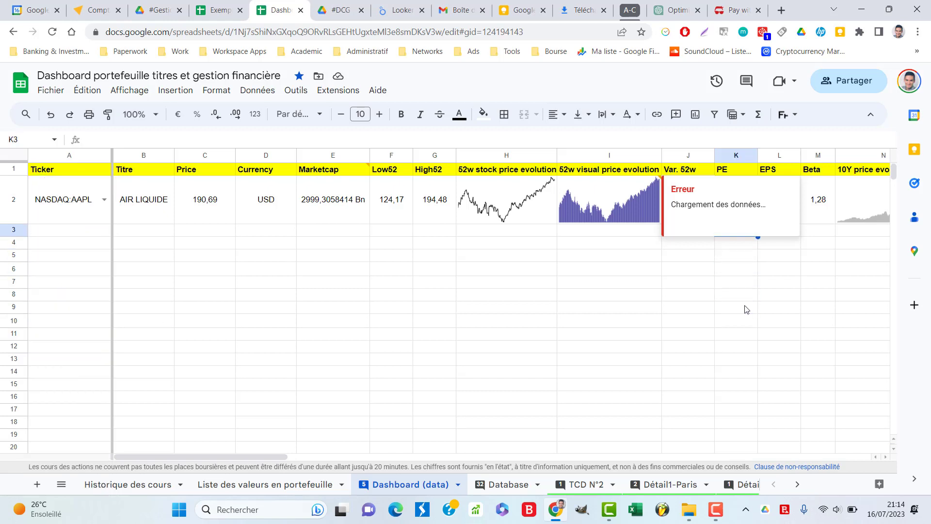
pyautogui.press('Up')
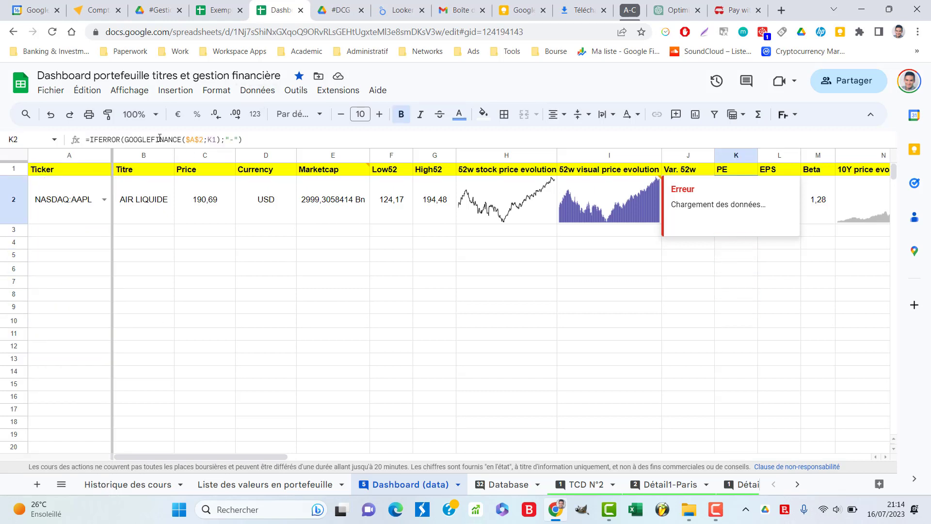
# Switch to the Exemple sparkline gfinance spreadsheet and close the Dashboard portefeuille titres et gestion financière spreadsheet.
pyautogui.click(225, 4)
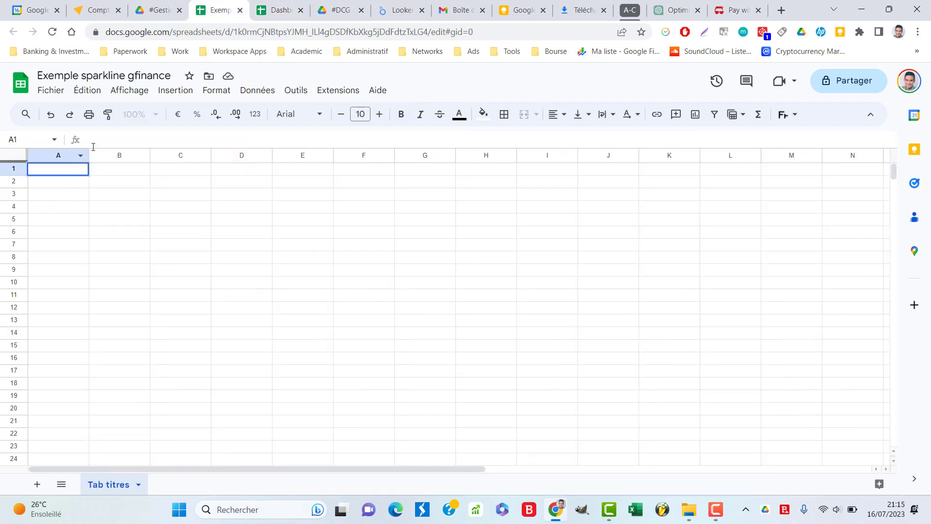
pyautogui.click(300, 10)
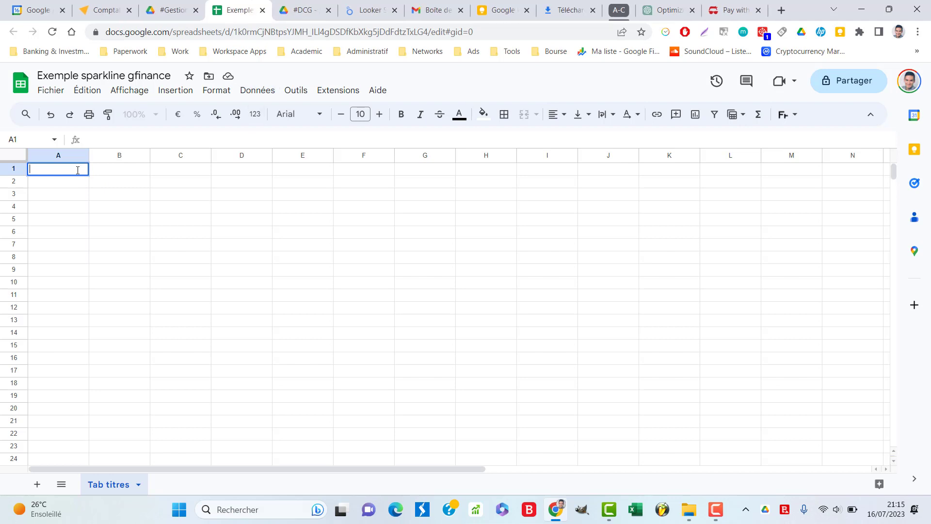
# Fill the header row from A1 to D1 with Ticker, Titre, price and Evolve 1Y.
pyautogui.click(77, 170)
pyautogui.write('Ticker')
pyautogui.press('Tab')
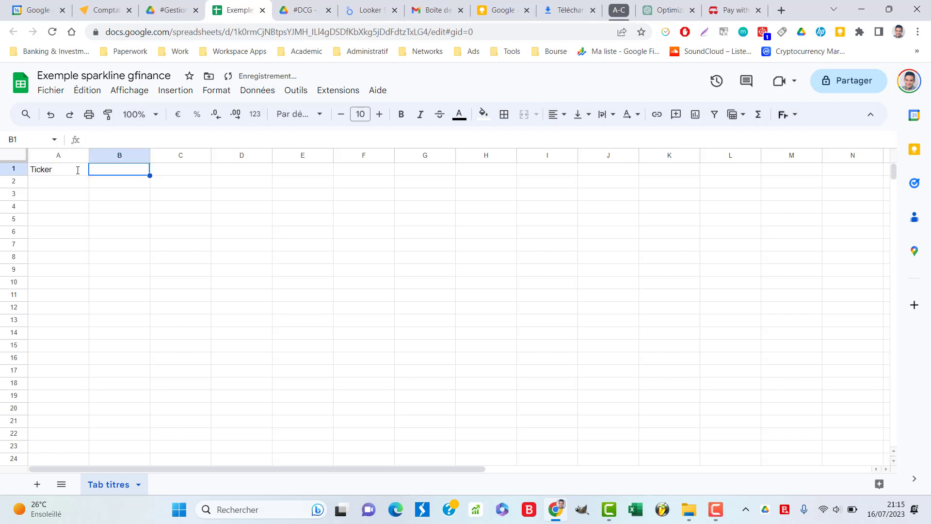
pyautogui.write('Titrez')
pyautogui.press('Tab')
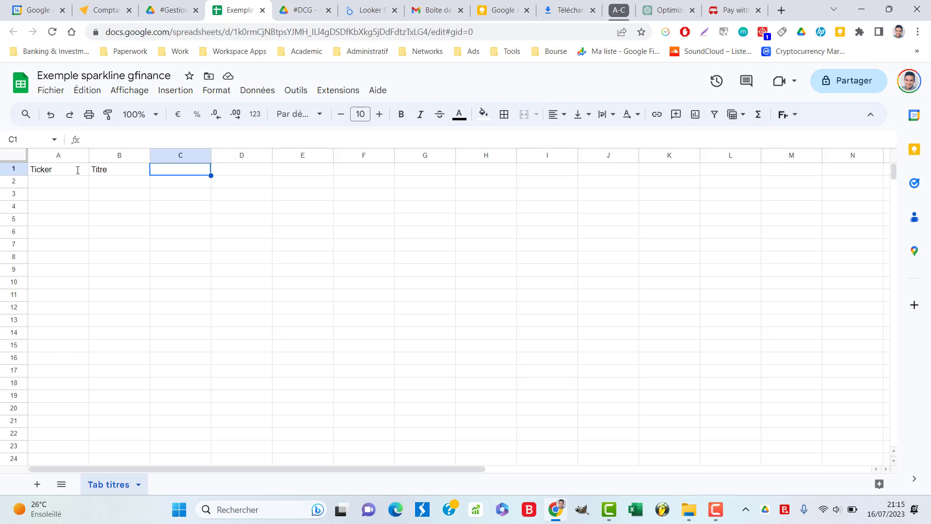
pyautogui.write('Dataviz')
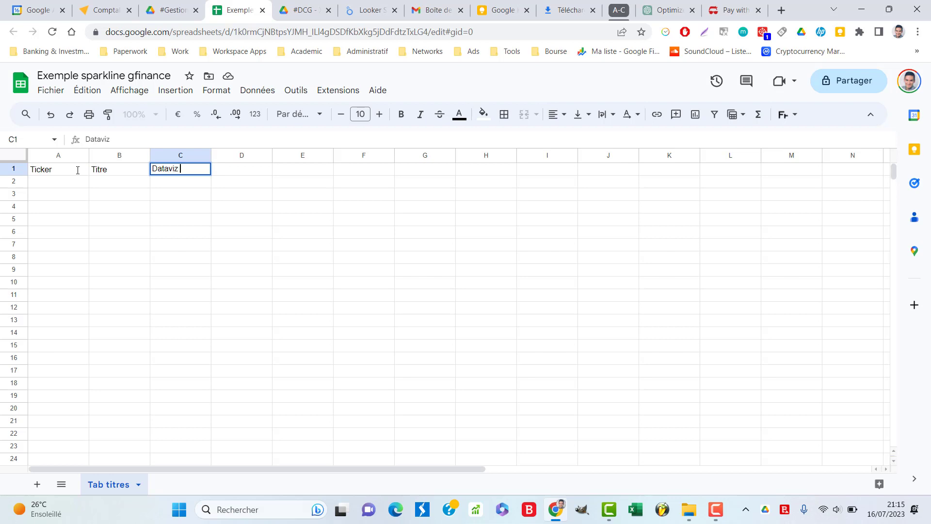
pyautogui.write(' cours 1Y')
pyautogui.press('Escape')
pyautogui.write('price')
pyautogui.press('Tab')
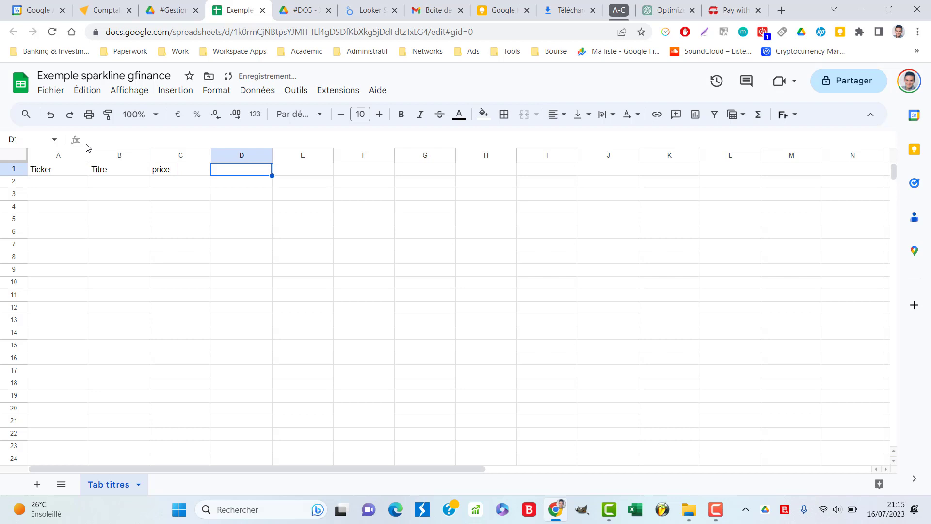
pyautogui.write('Evolve 1Y')
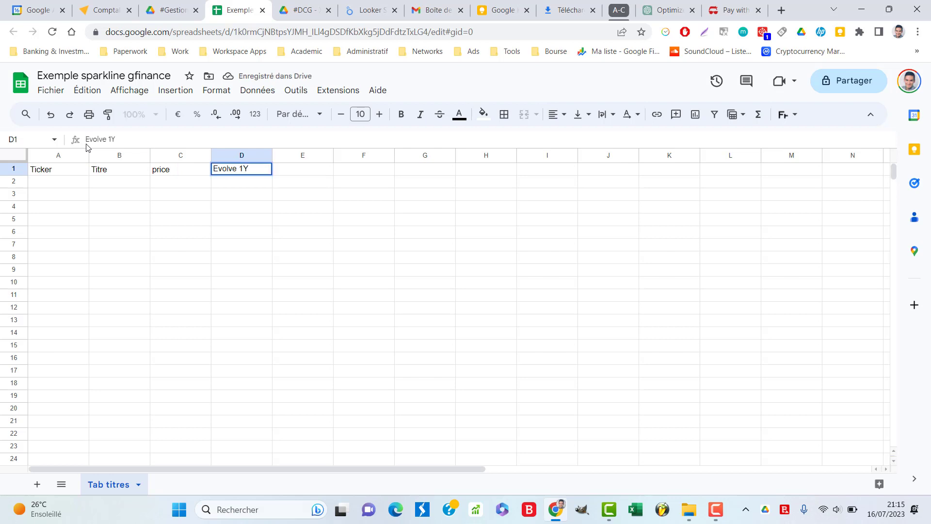
pyautogui.press('Return')
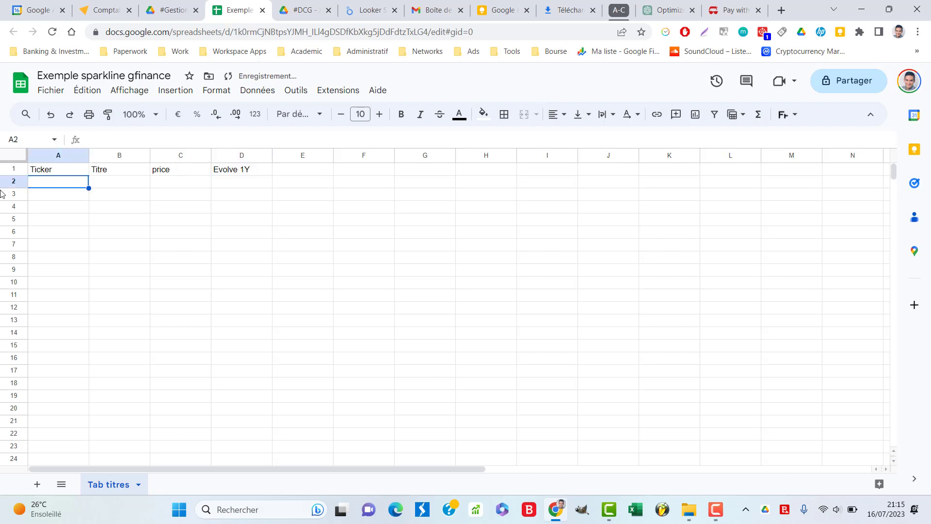
pyautogui.doubleClick(72, 185)
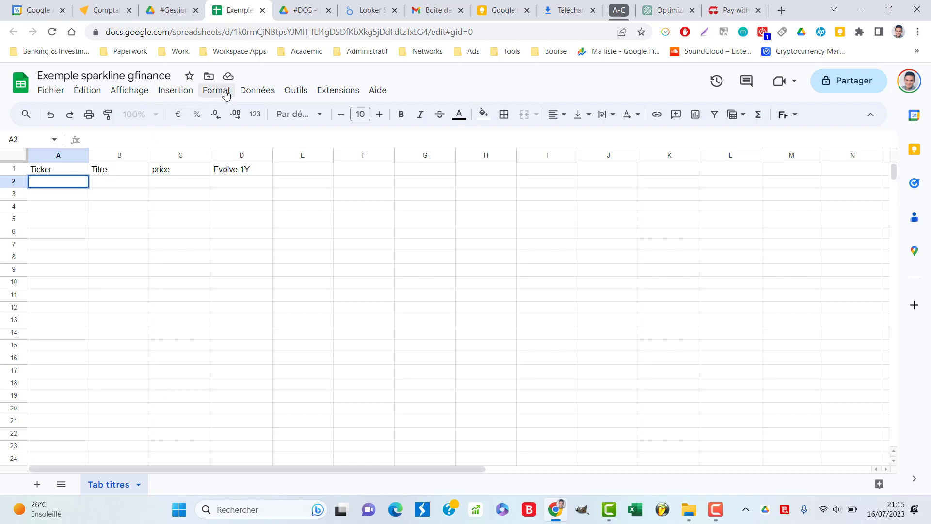
pyautogui.click(257, 90)
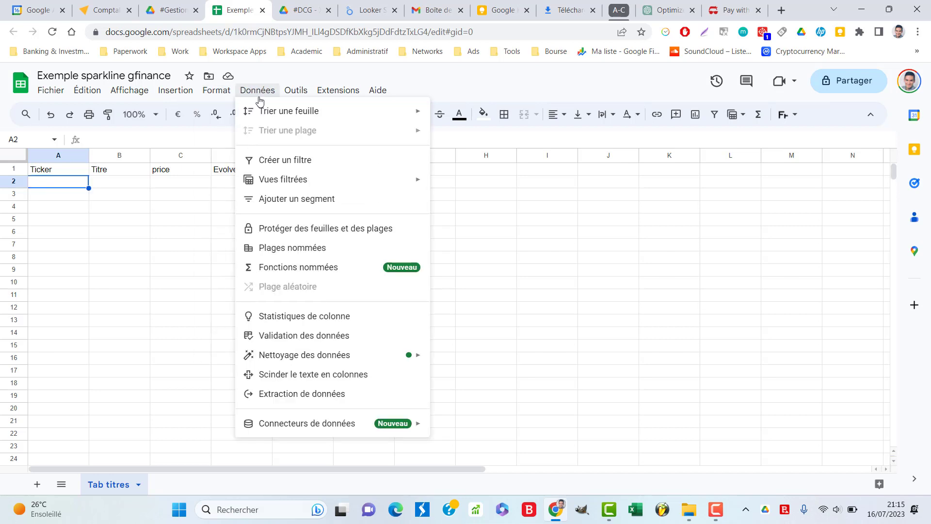
pyautogui.click(80, 182)
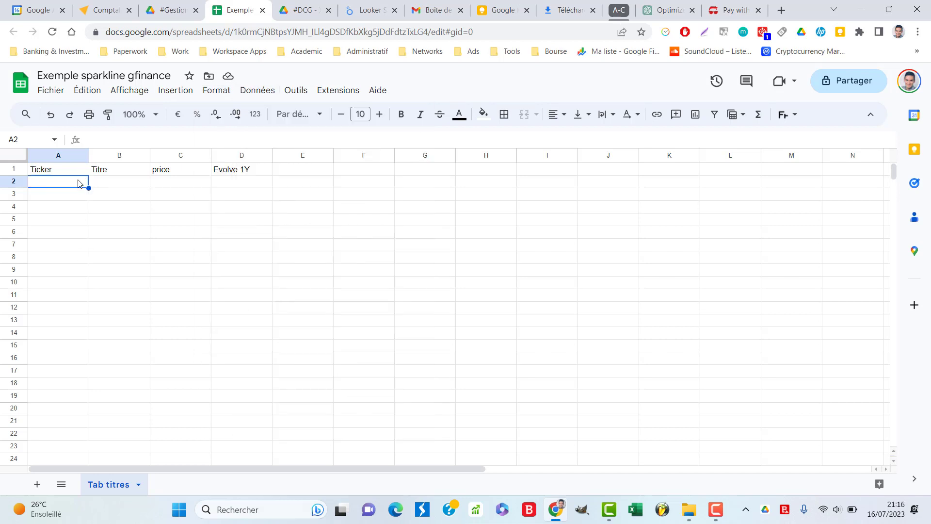
# Enter the ticker EPA:AIR in cell A2 under the Ticker header.
pyautogui.doubleClick(79, 182)
pyautogui.write('EPA')
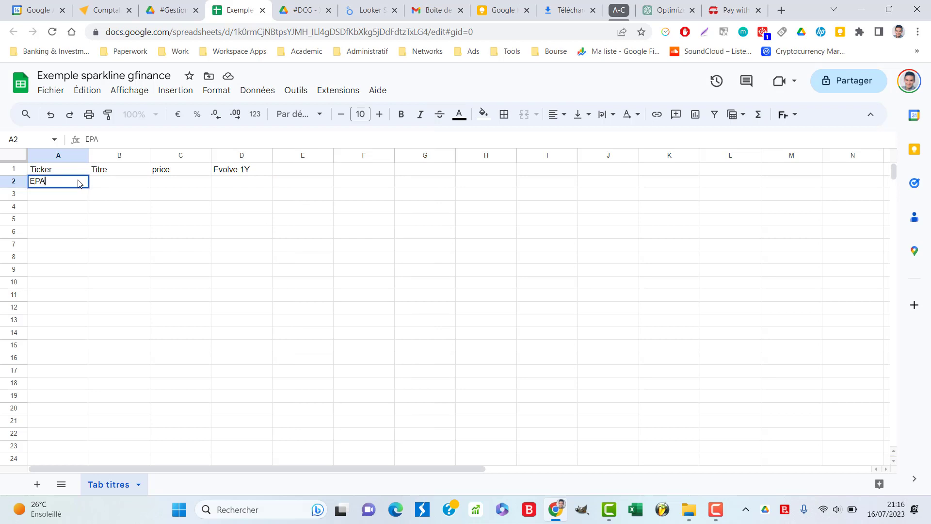
pyautogui.write(':AIR')
pyautogui.press('Tab')
# Search Google for epa:air in a new browser tab and show the Airbus share price over one year.
pyautogui.click(781, 10)
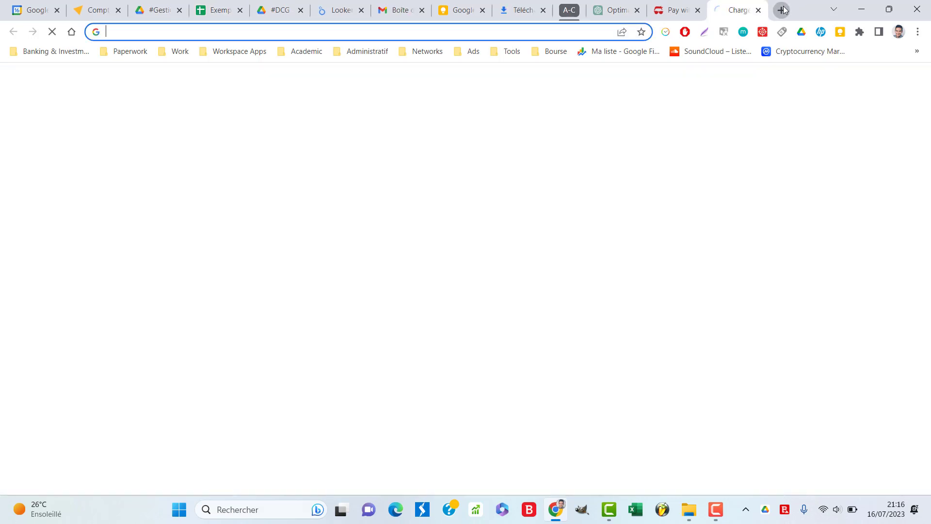
pyautogui.write('epa:air')
pyautogui.press('Return')
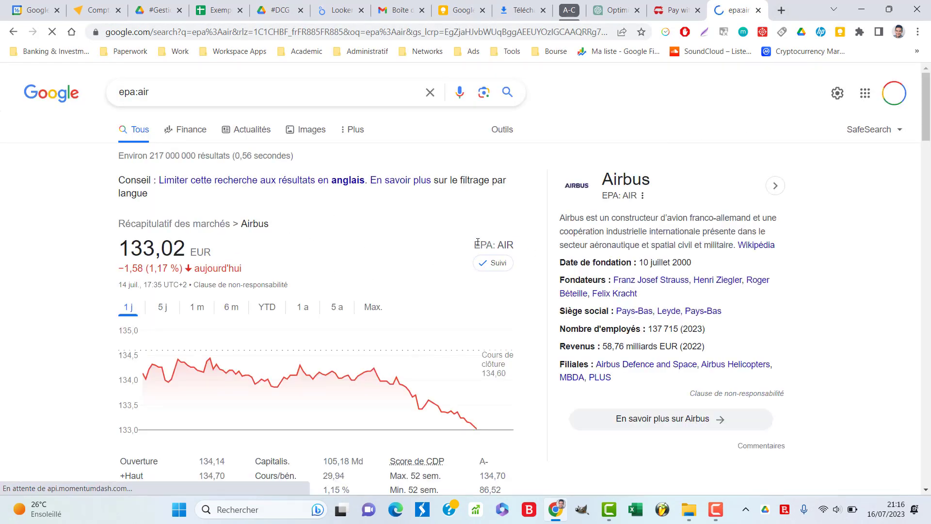
pyautogui.moveTo(473, 245); pyautogui.dragTo(535, 245)
pyautogui.click(535, 245)
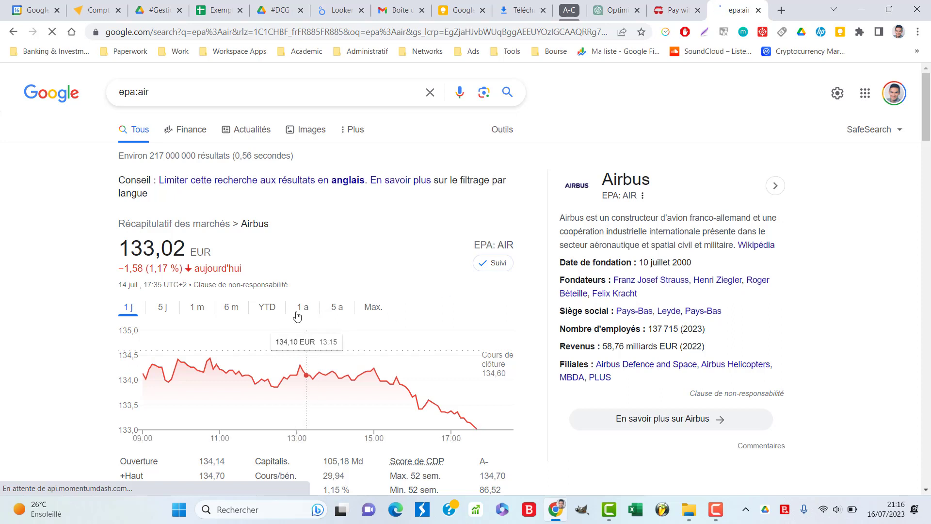
pyautogui.click(315, 311)
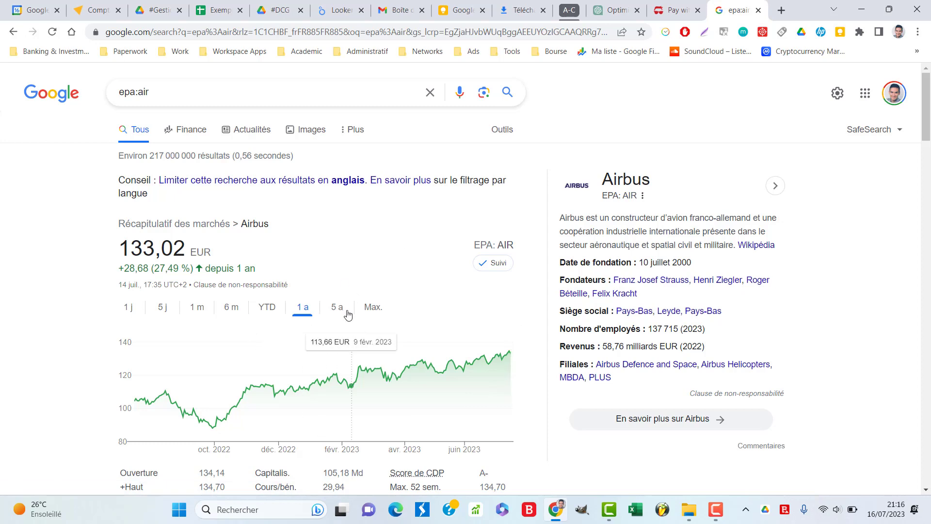
# Search Google for epa:rms and show the Hermès International share price over one year.
pyautogui.click(168, 95)
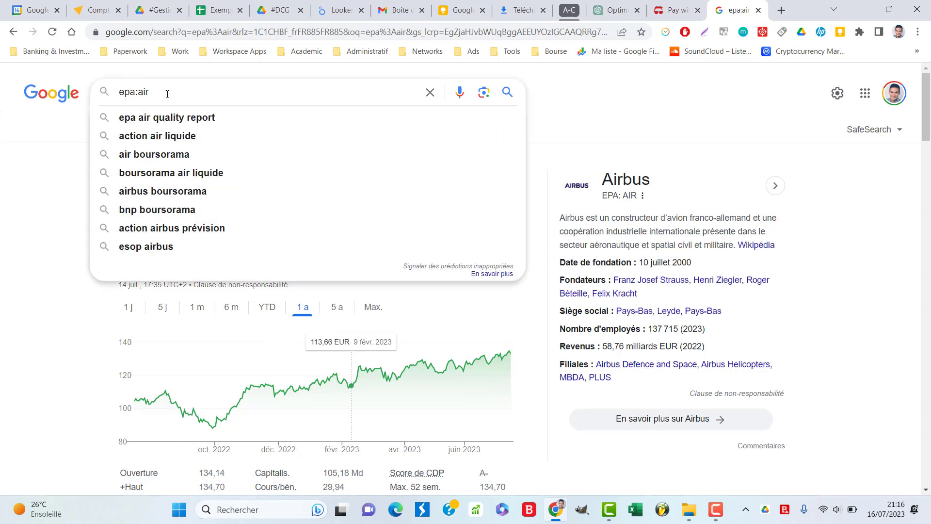
pyautogui.press('BackSpace')
pyautogui.press('BackSpace')
pyautogui.press('BackSpace')
pyautogui.write('rms')
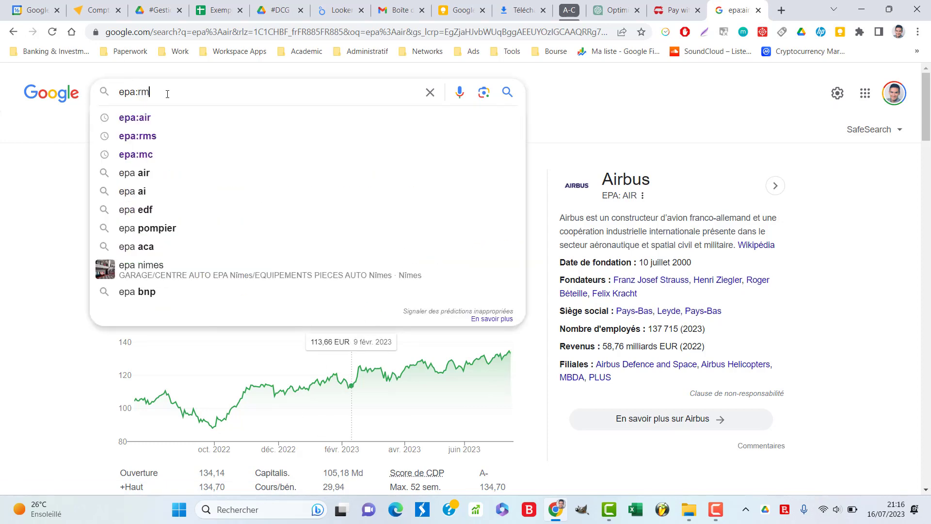
pyautogui.press('Return')
pyautogui.click(303, 266)
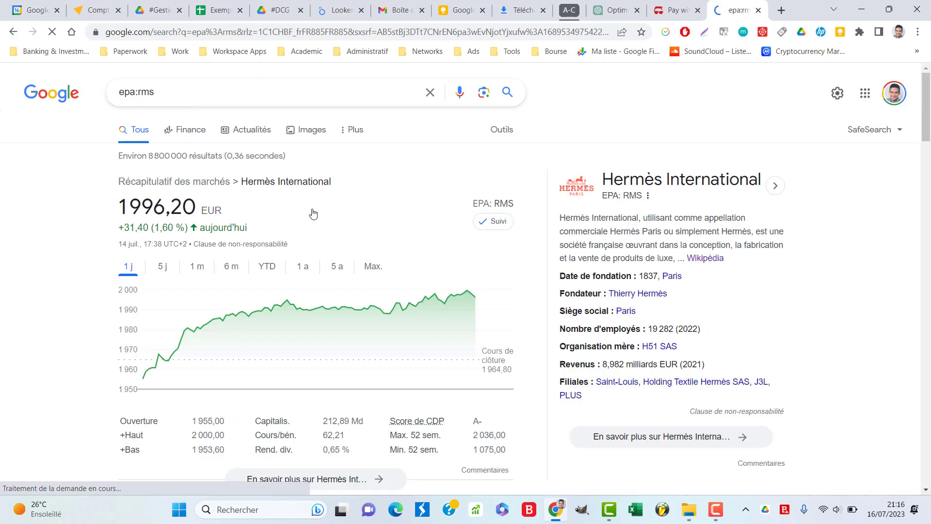
# Search Google for "cours action carrefour" in place of the Hermès ticker.
pyautogui.click(188, 94)
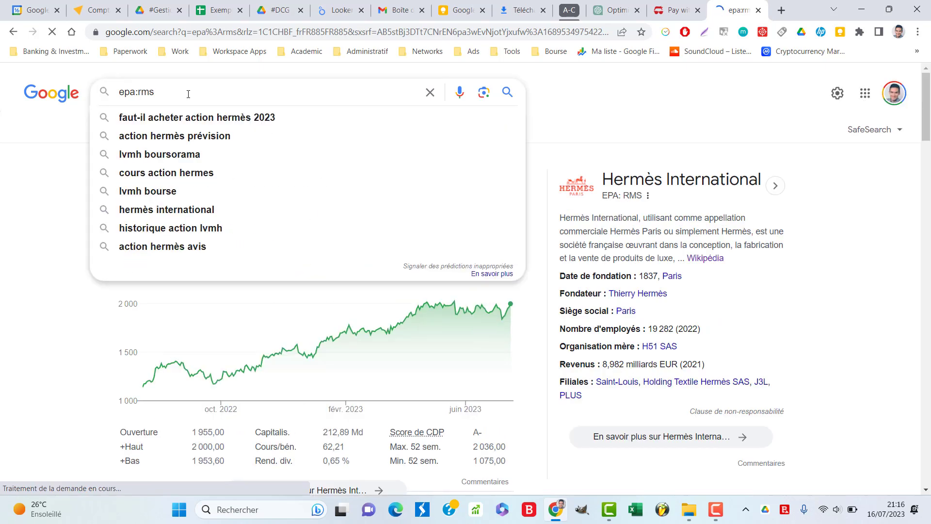
pyautogui.hotkey('ctrl', 'a')
pyautogui.write('cours action carrefour')
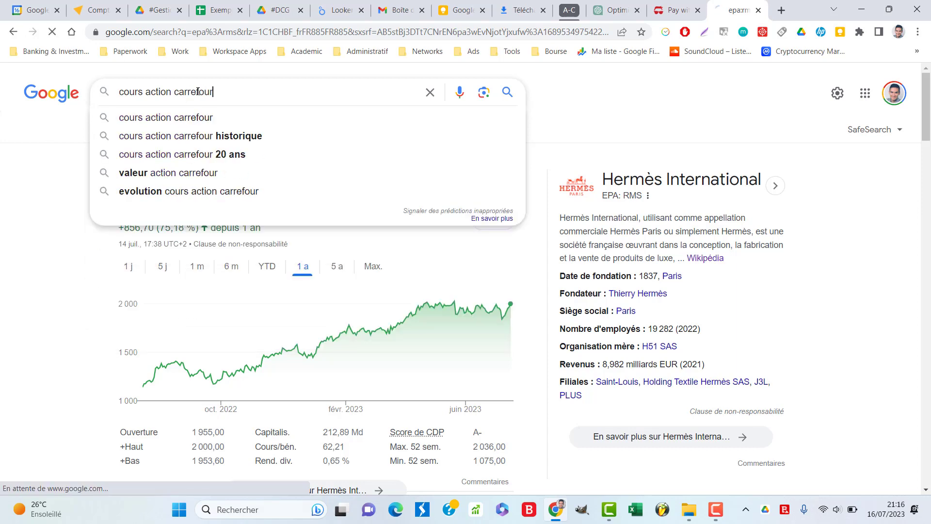
pyautogui.press('Return')
# Search Google for "cours action casino" and show the Groupe Casino share price over five years.
pyautogui.doubleClick(202, 92)
pyautogui.write('casino')
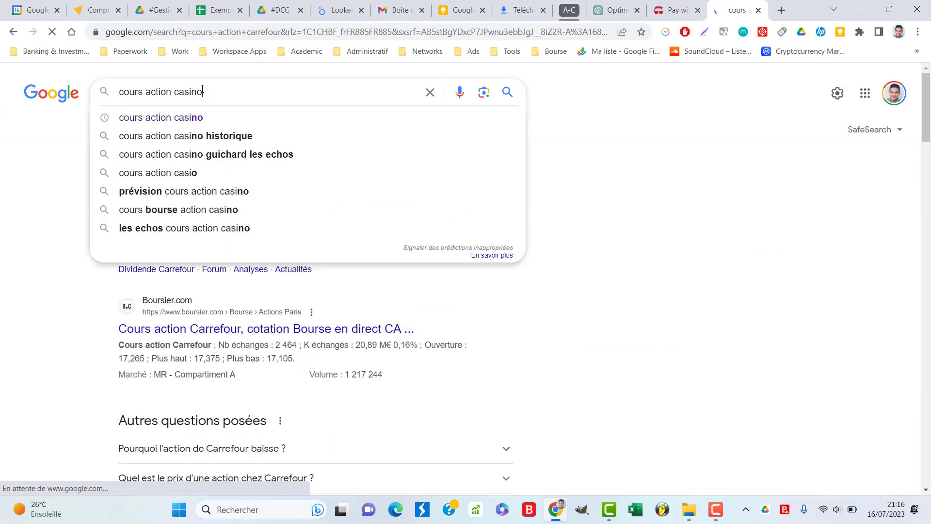
pyautogui.press('Return')
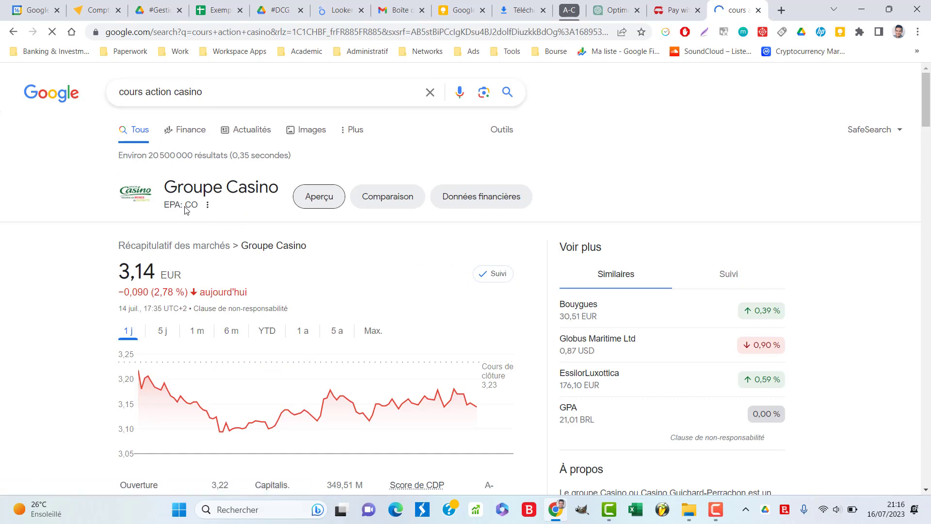
pyautogui.click(340, 333)
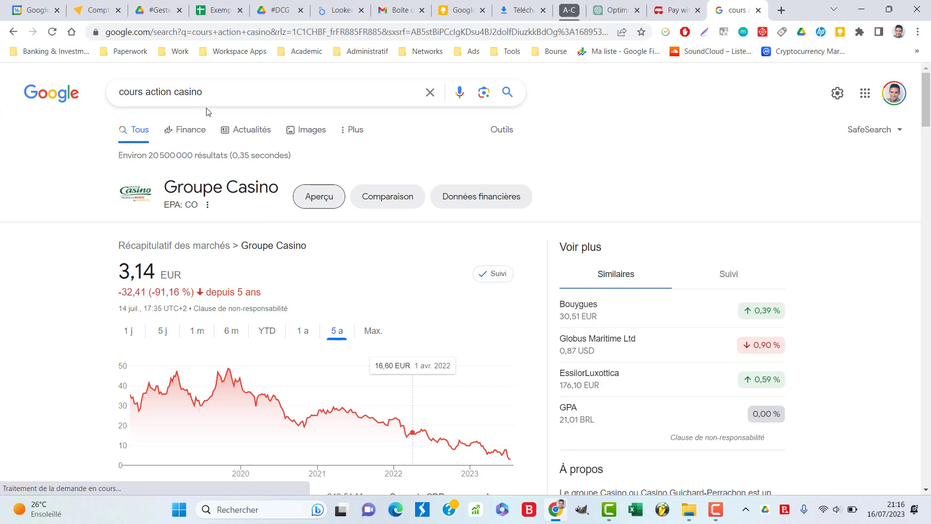
# Search Google for Groupe Casino by its ticker epa:co.
pyautogui.moveTo(224, 92); pyautogui.dragTo(0, 86)
pyautogui.write('epa:co')
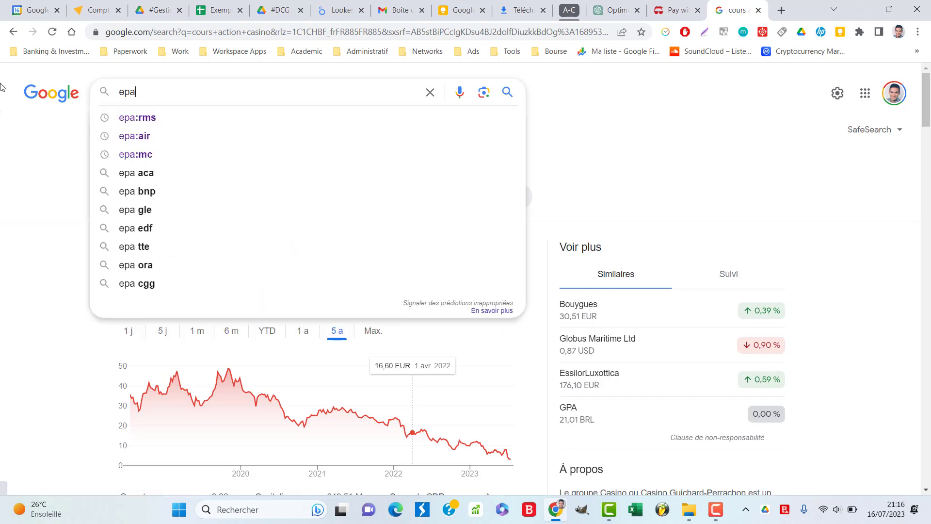
pyautogui.press('Return')
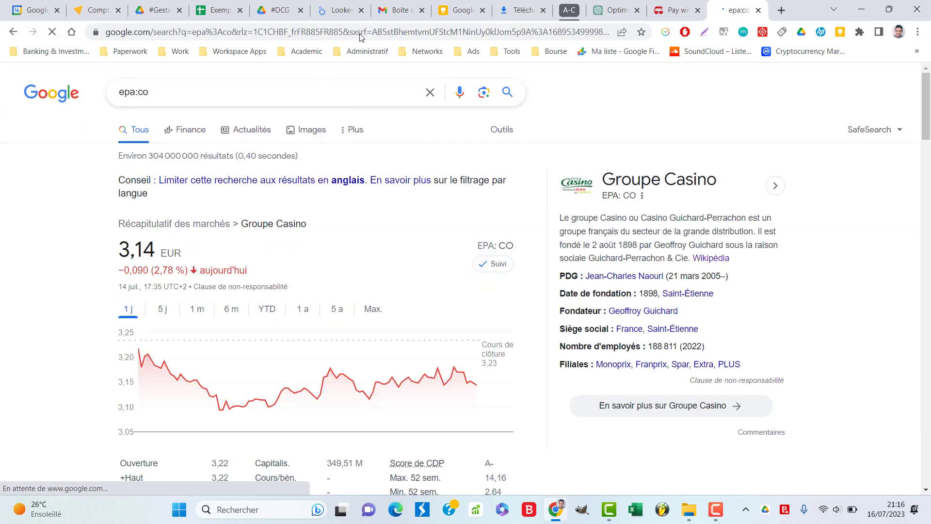
# Return to the Exemple sparkline gfinance spreadsheet and enter Airbus in cell B2 under Titre.
pyautogui.click(223, 6)
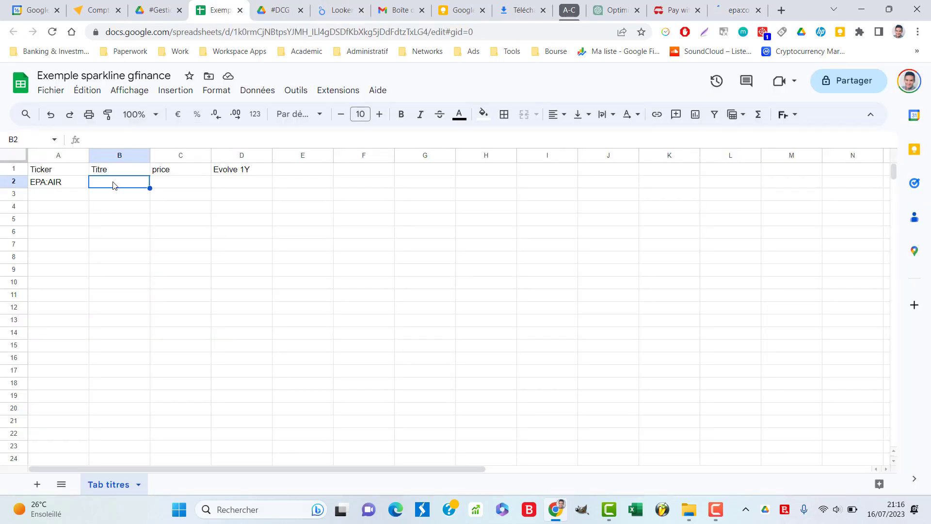
pyautogui.doubleClick(114, 185)
pyautogui.write('Airbus')
pyautogui.press('Tab')
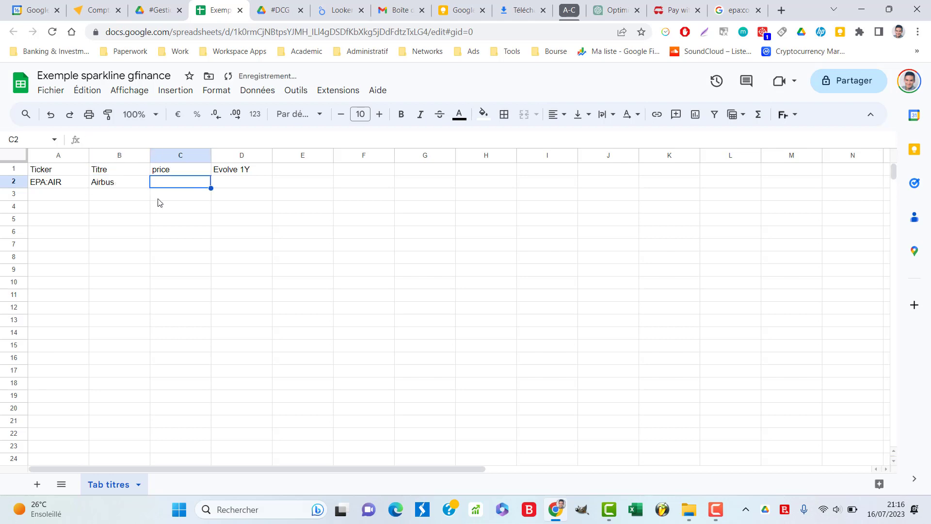
# Begin a formula in price cell C2 with the suggested GOOGLEFINANCE function.
pyautogui.doubleClick(183, 187)
pyautogui.write('=')
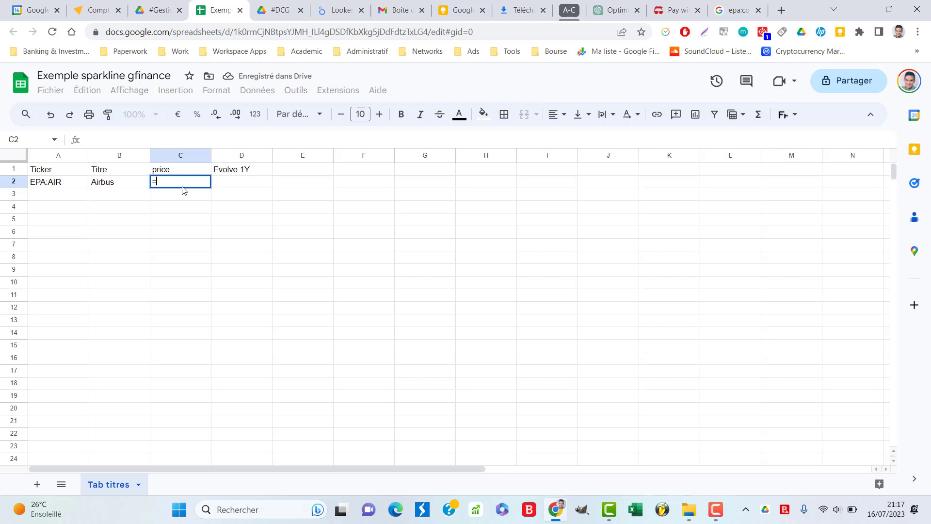
pyautogui.write('google')
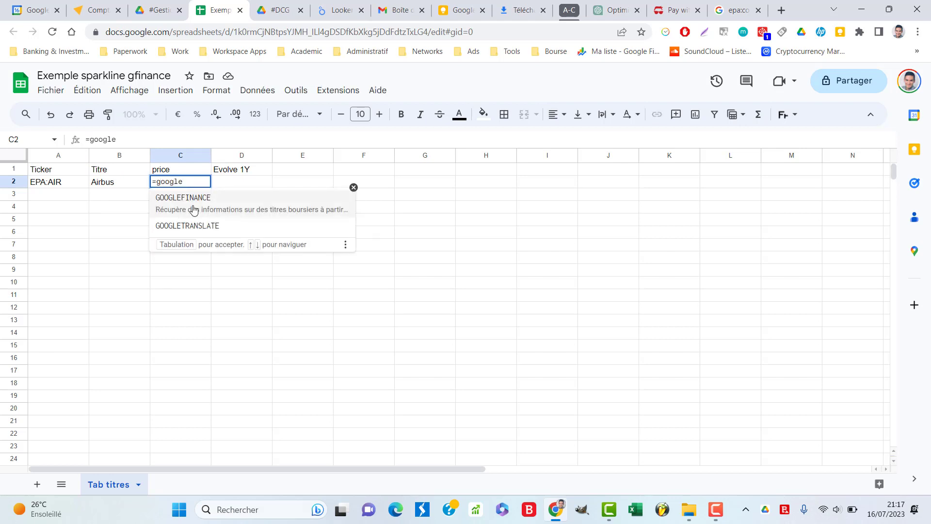
pyautogui.click(231, 207)
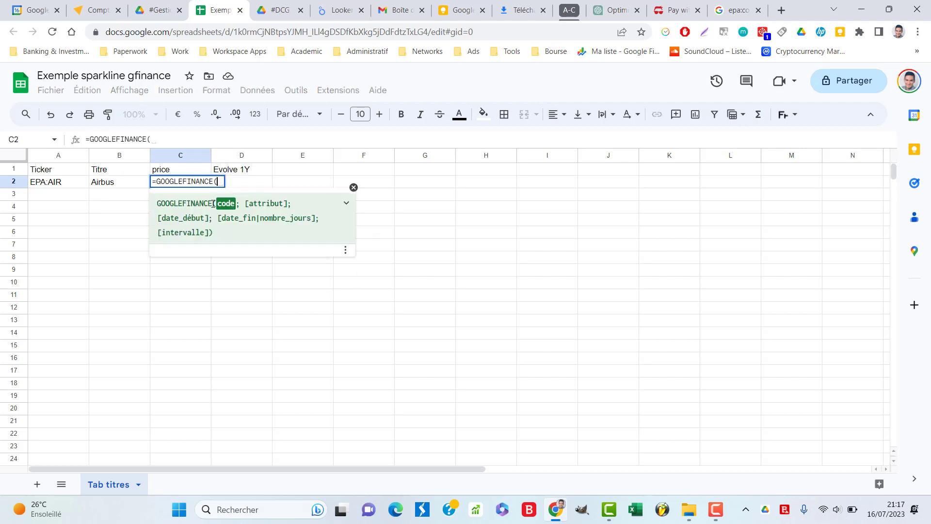
# Read the GOOGLEFINANCE argument descriptions and open the function's full help with its usage examples and syntax.
pyautogui.click(347, 206)
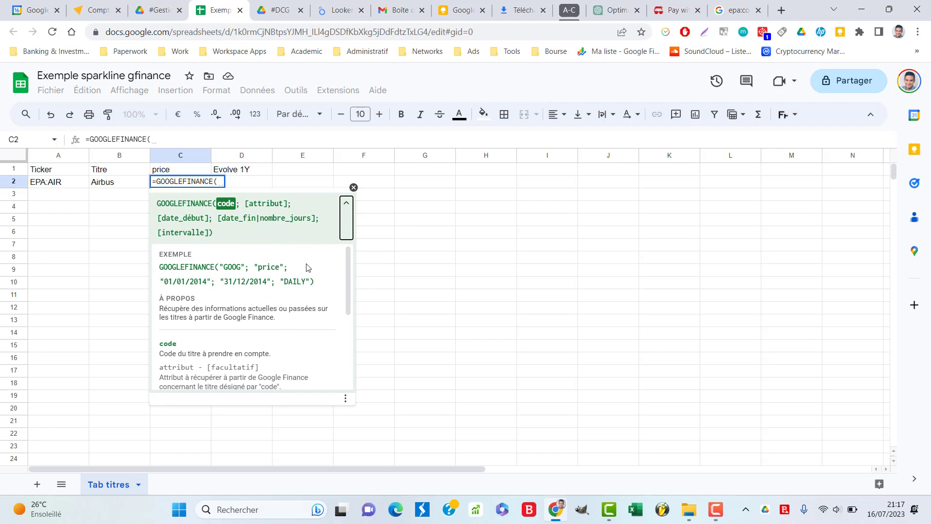
pyautogui.moveTo(350, 272); pyautogui.dragTo(352, 270)
pyautogui.scroll(-5, 252, 315)
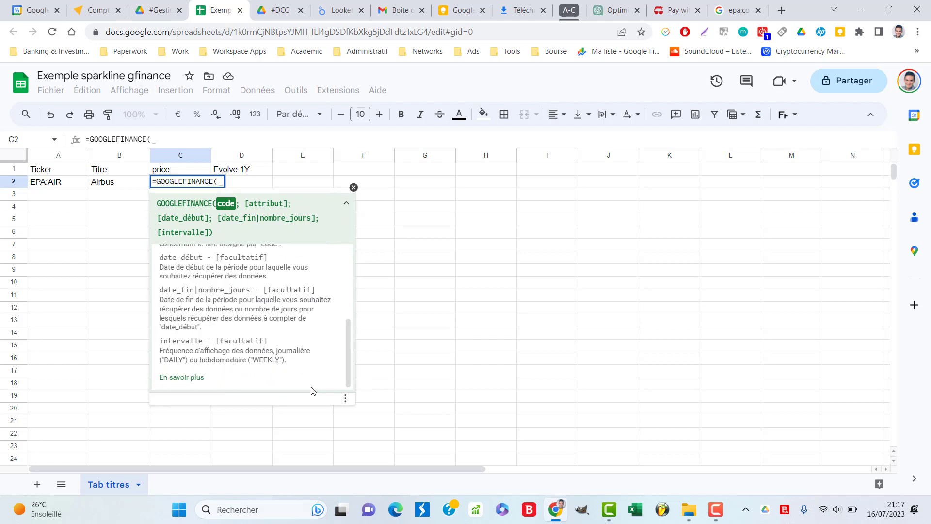
pyautogui.click(165, 382)
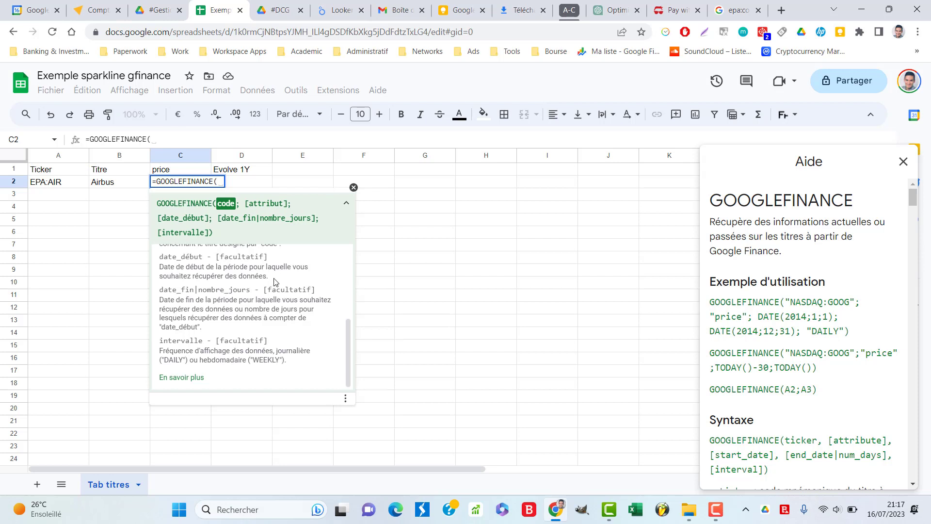
pyautogui.scroll(5, 277, 278)
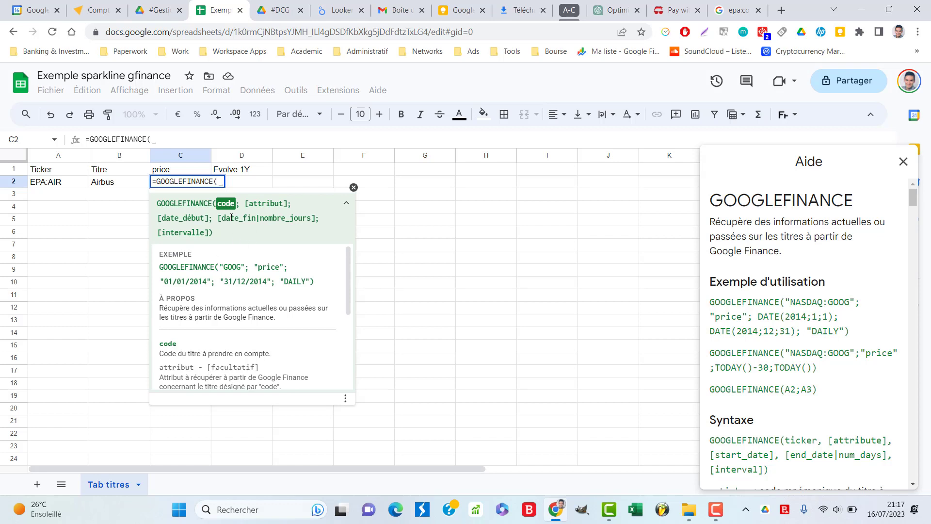
pyautogui.click(162, 140)
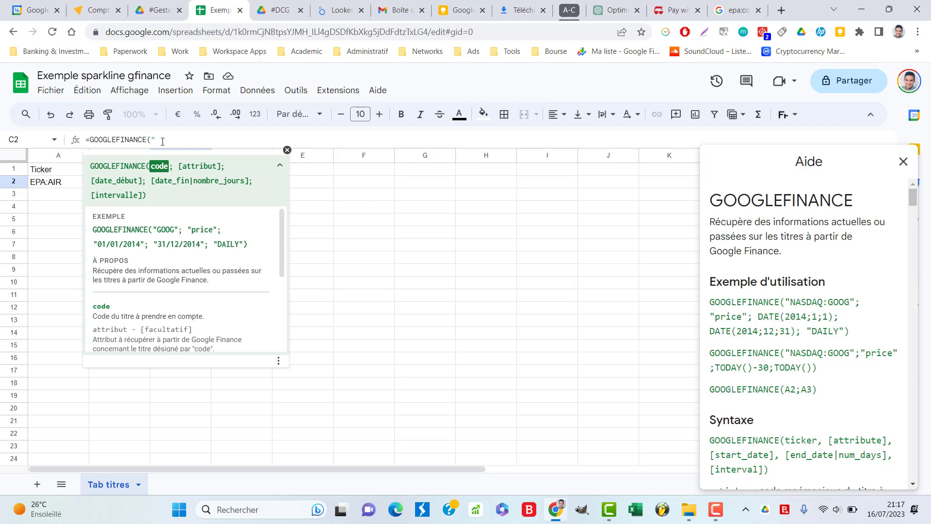
pyautogui.write('GOOG')
pyautogui.press('BackSpace')
pyautogui.press('BackSpace')
pyautogui.press('BackSpace')
pyautogui.write('AAP')
pyautogui.press('BackSpace')
pyautogui.press('BackSpace')
pyautogui.press('BackSpace')
pyautogui.write('RMS')
pyautogui.press('BackSpace')
pyautogui.press('BackSpace')
pyautogui.press('BackSpace')
pyautogui.write('MSFT')
pyautogui.press('BackSpace')
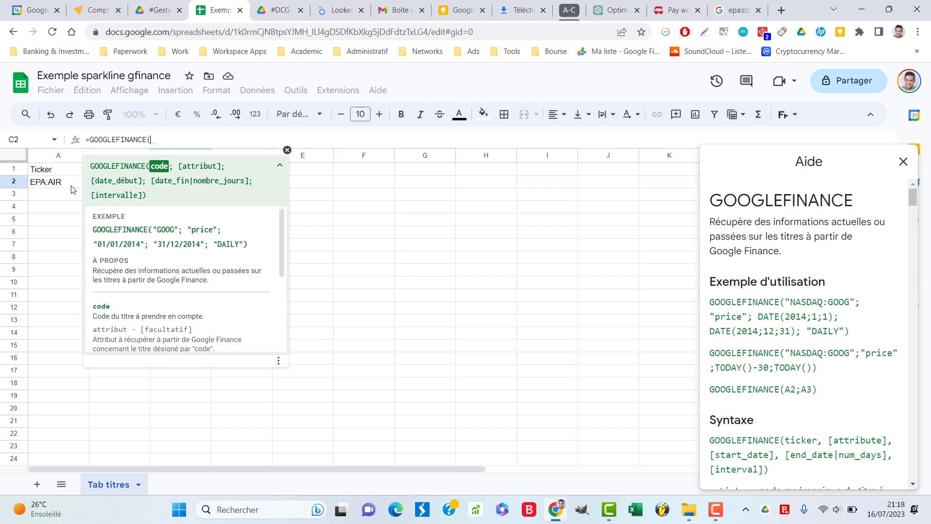
# Reference ticker cell A2 as the code argument of the GOOGLEFINANCE formula in C2.
pyautogui.click(70, 185)
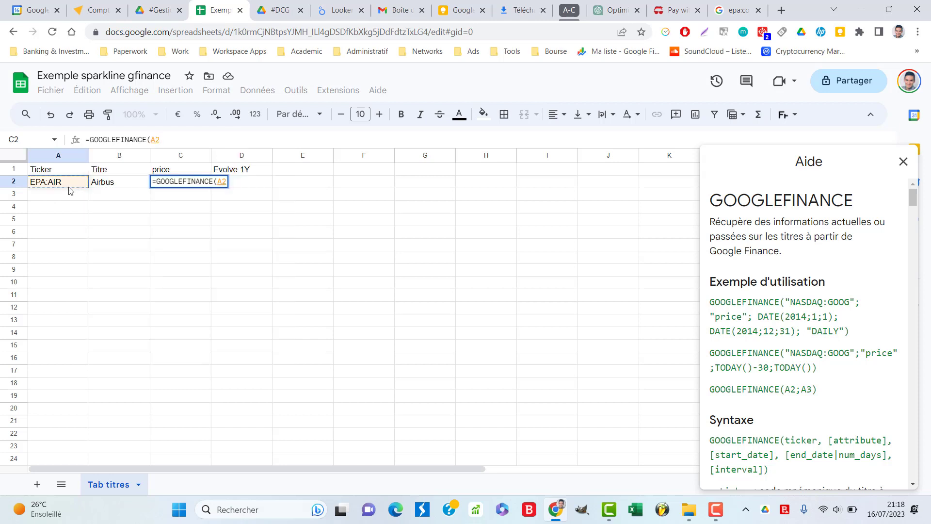
pyautogui.write(';')
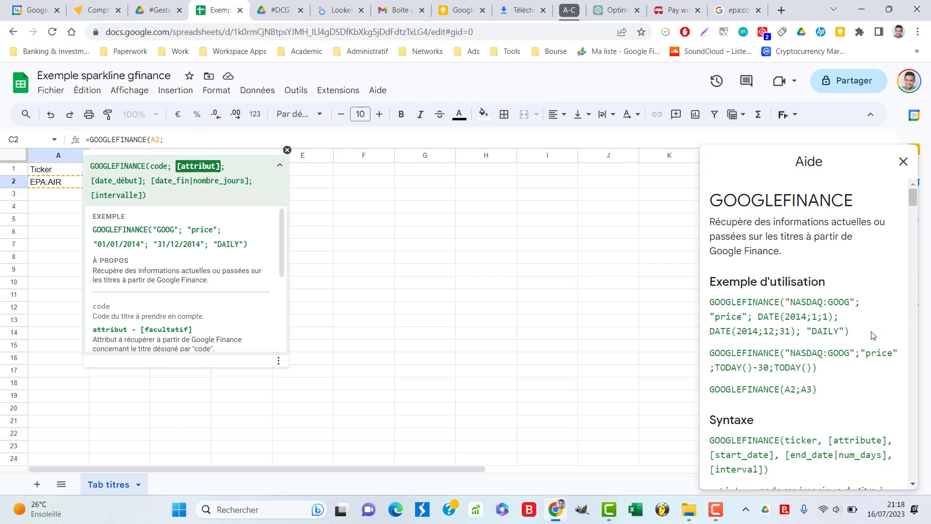
# Read through the real-time attribute values that the GOOGLEFINANCE help describes.
pyautogui.scroll(-3, 779, 316)
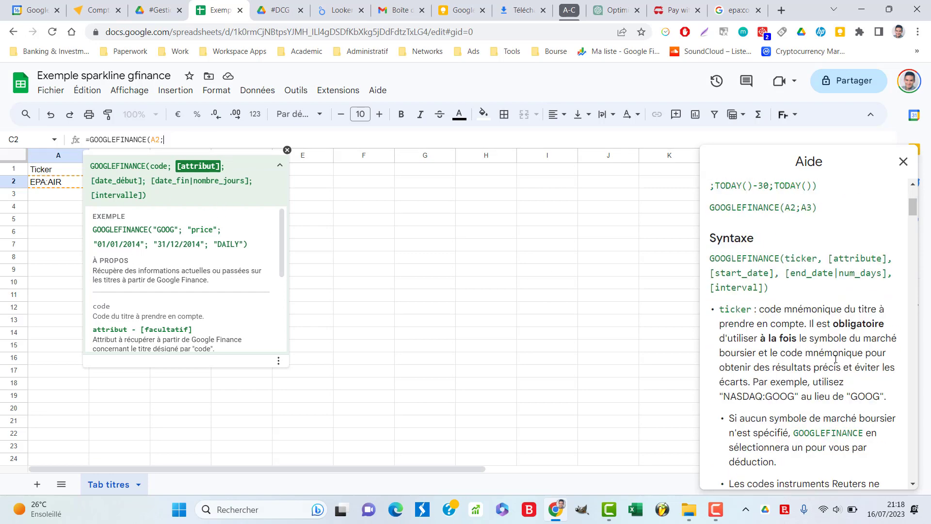
pyautogui.scroll(-4, 799, 294)
pyautogui.scroll(-2, 799, 294)
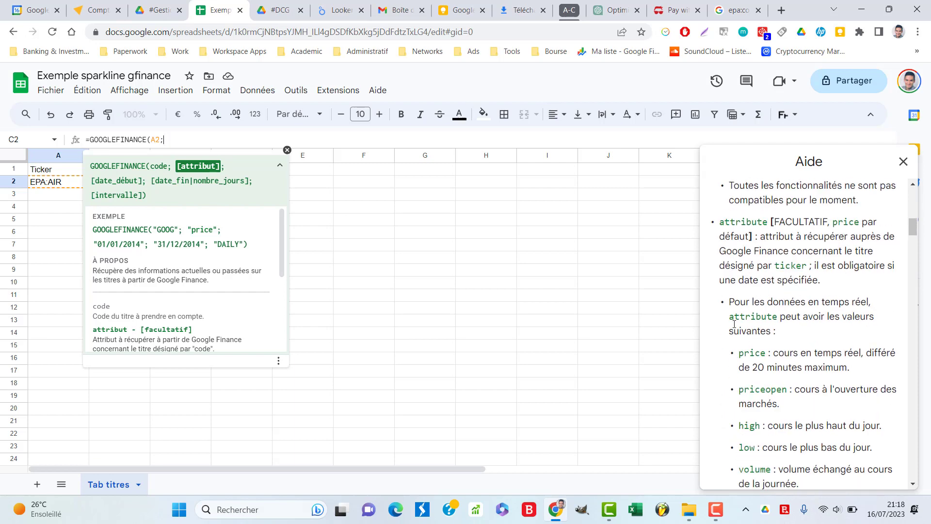
pyautogui.scroll(-1, 733, 324)
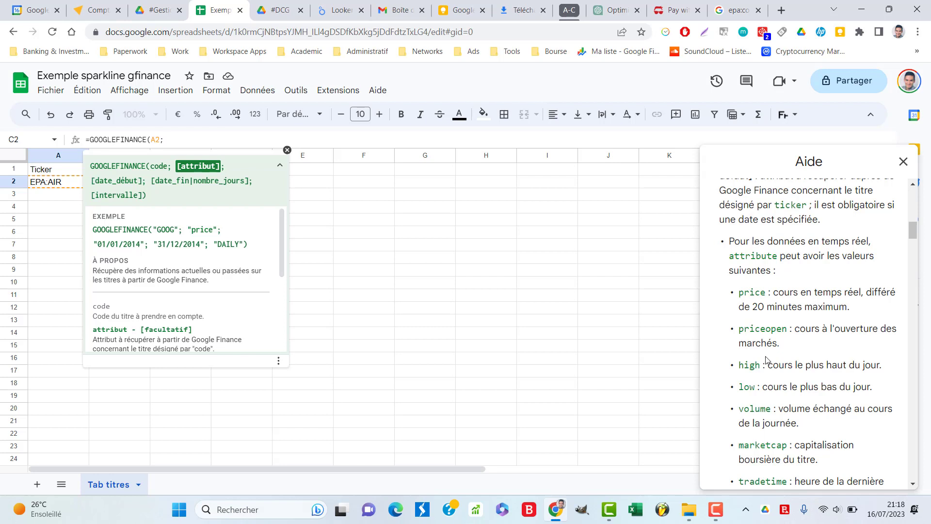
pyautogui.scroll(-1, 720, 351)
pyautogui.scroll(-1, 719, 351)
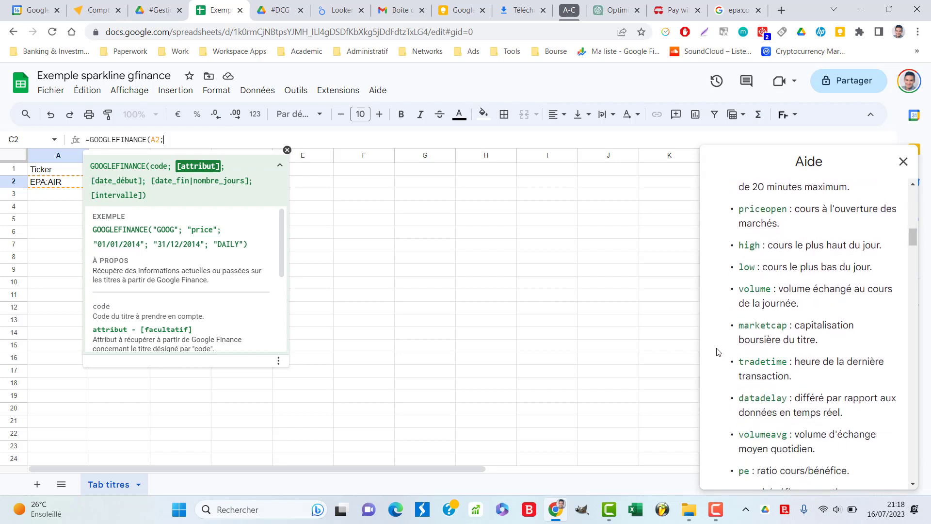
pyautogui.scroll(-1, 715, 351)
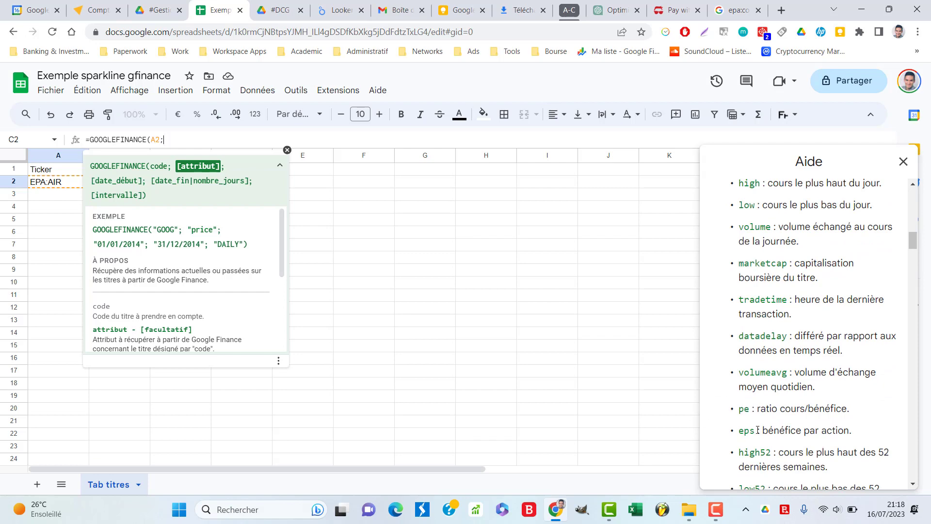
pyautogui.scroll(-2, 757, 430)
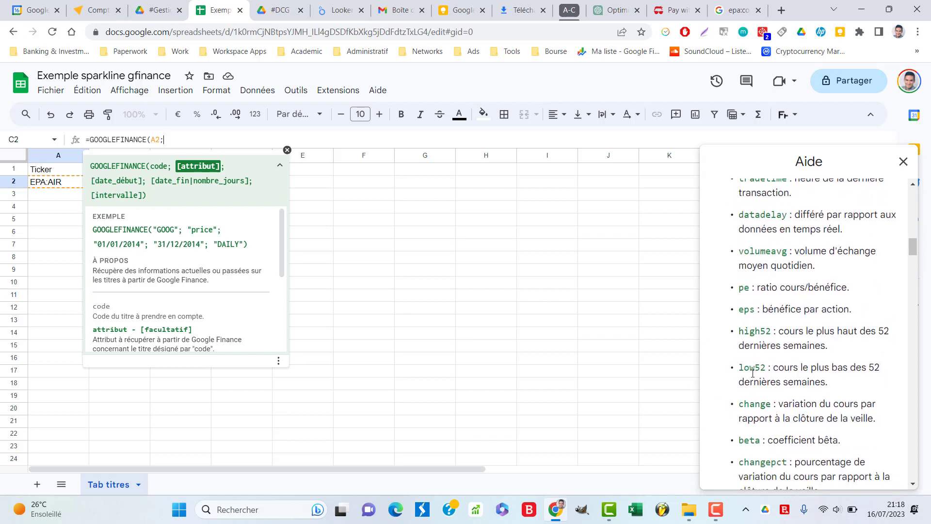
pyautogui.scroll(-1, 721, 324)
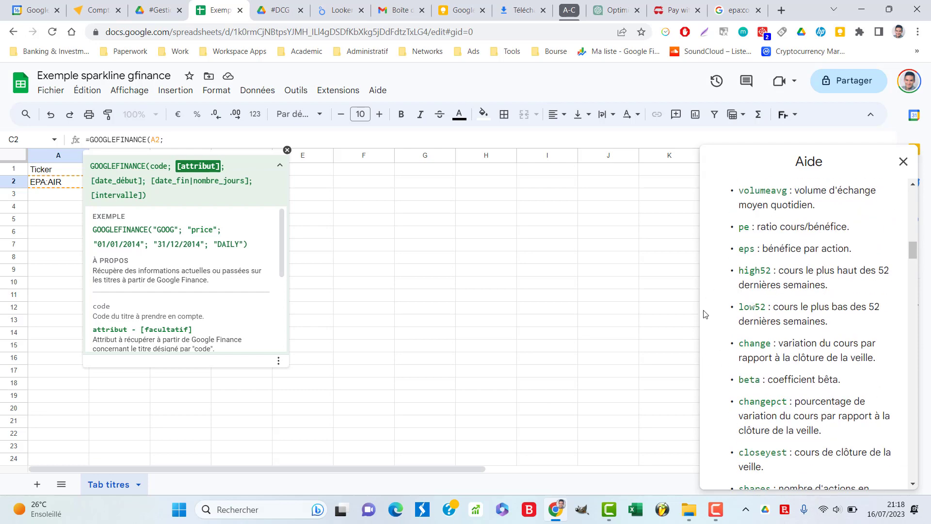
pyautogui.scroll(-2, 706, 314)
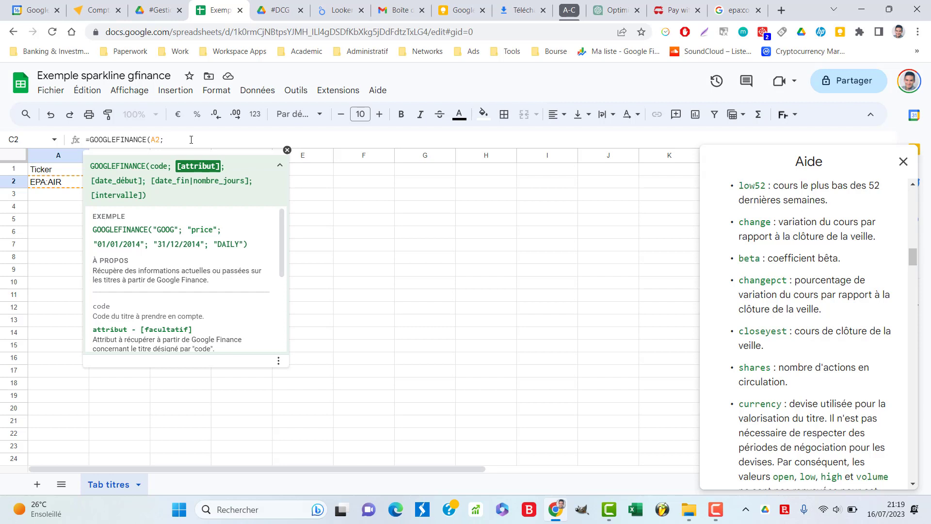
# Reference B1 as the attribute argument and complete the GOOGLEFINANCE formula in C2.
pyautogui.write('B')
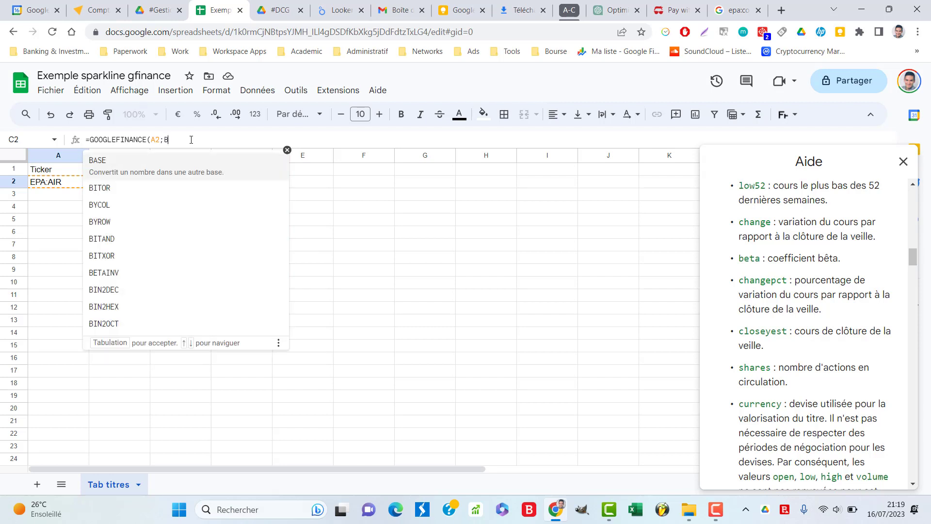
pyautogui.write('1')
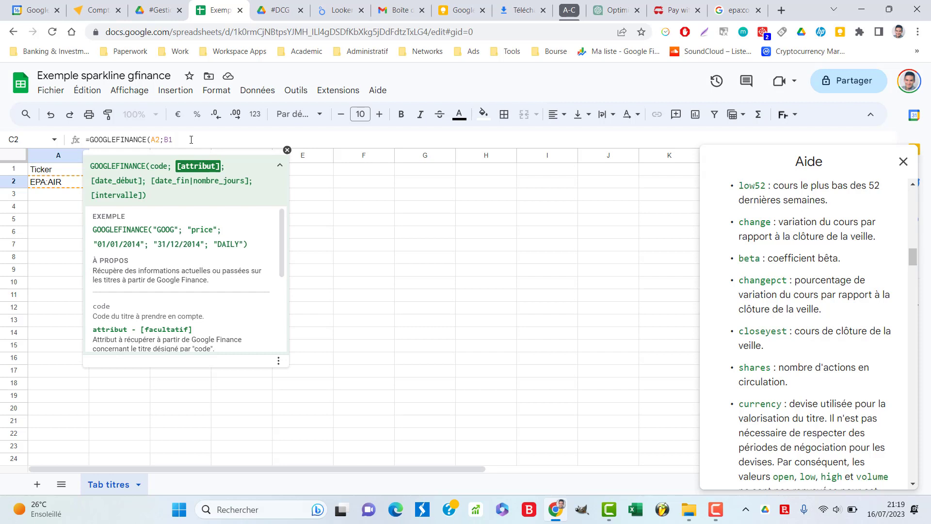
pyautogui.write(')')
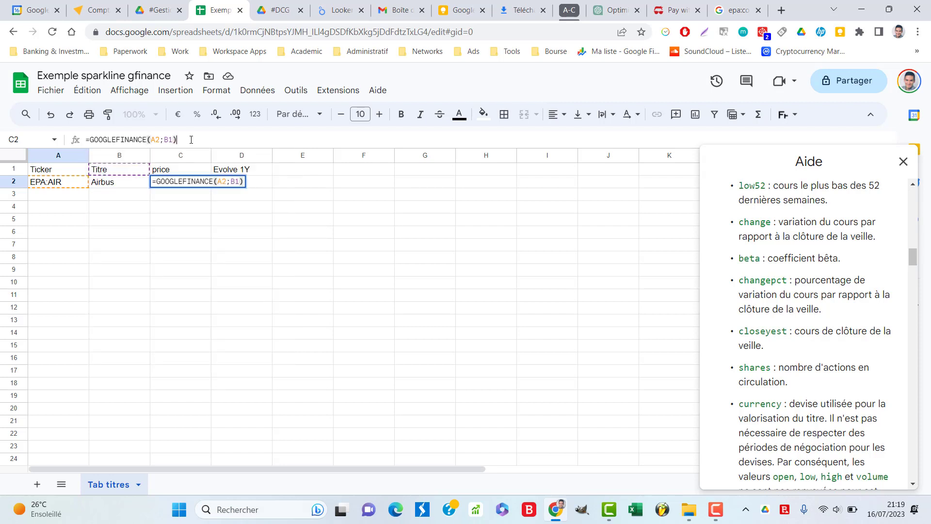
pyautogui.press('Return')
pyautogui.click(170, 169)
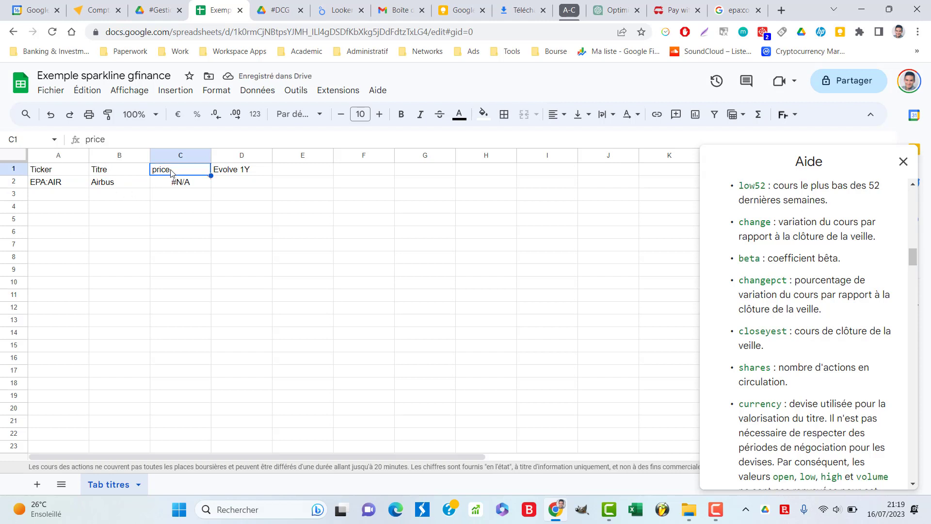
pyautogui.click(217, 94)
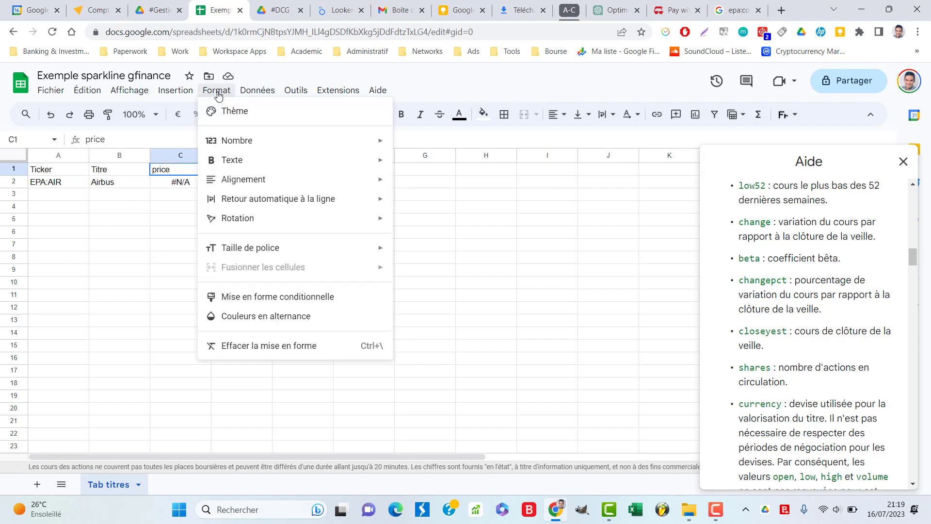
# Correct the attribute reference in C2's GOOGLEFINANCE formula to header cell C1.
pyautogui.moveTo(254, 141)
pyautogui.click(183, 184)
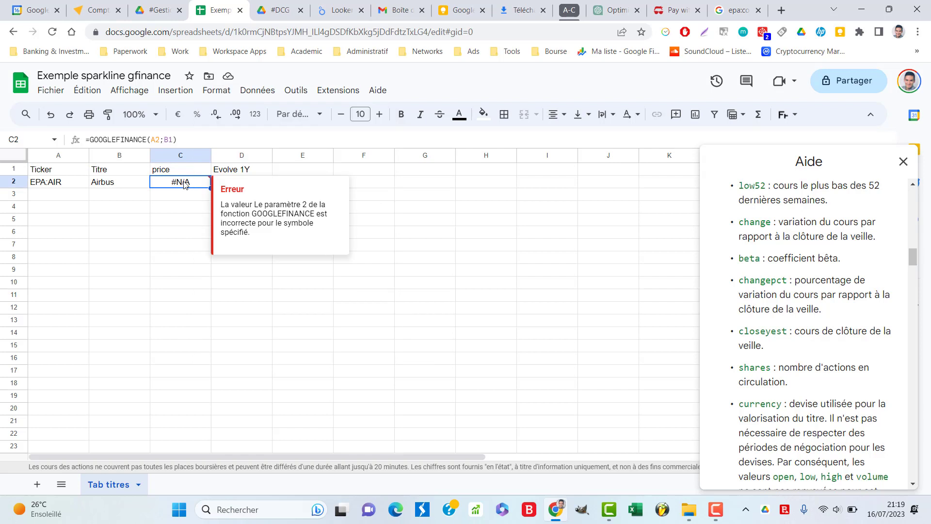
pyautogui.click(174, 140)
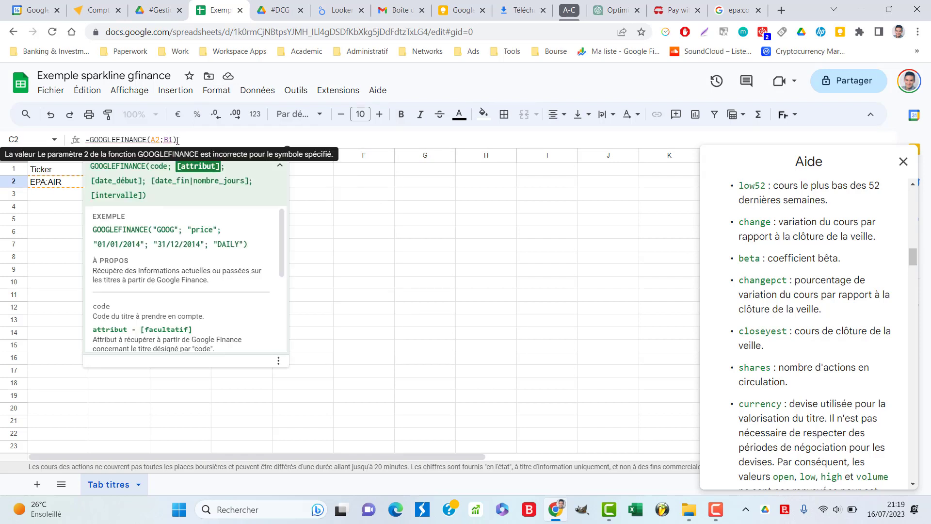
pyautogui.press('Left')
pyautogui.press('Left')
pyautogui.press('BackSpace')
pyautogui.write('C')
pyautogui.press('Return')
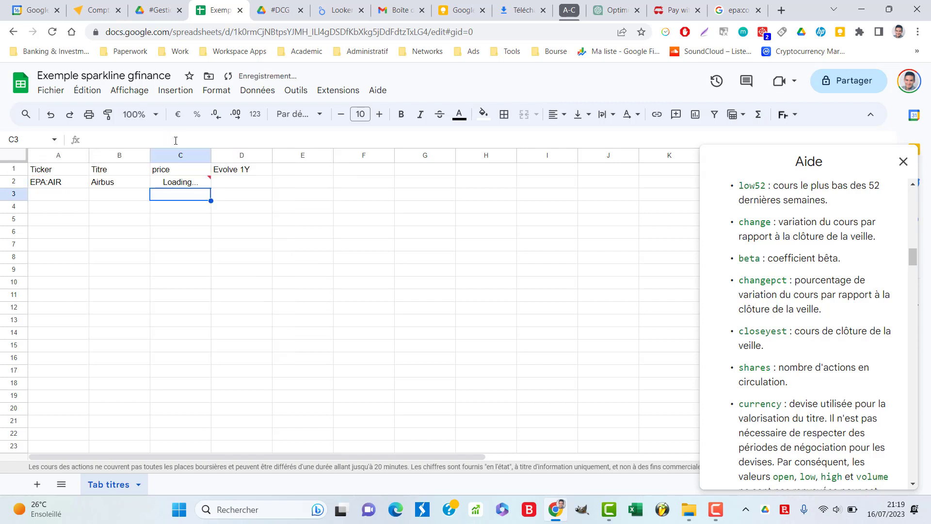
# Review the arguments of the GOOGLEFINANCE formula in C2, hide its inline function hints and leave the cell.
pyautogui.click(188, 185)
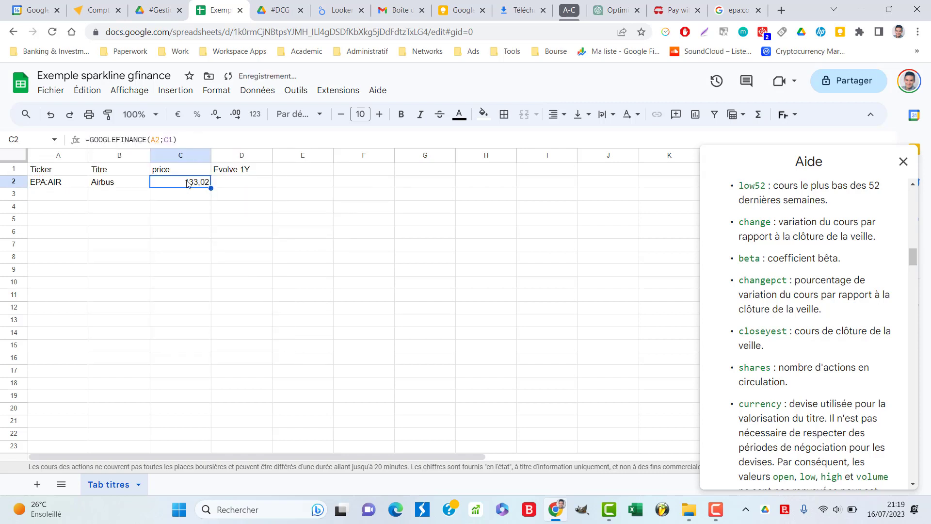
pyautogui.click(174, 139)
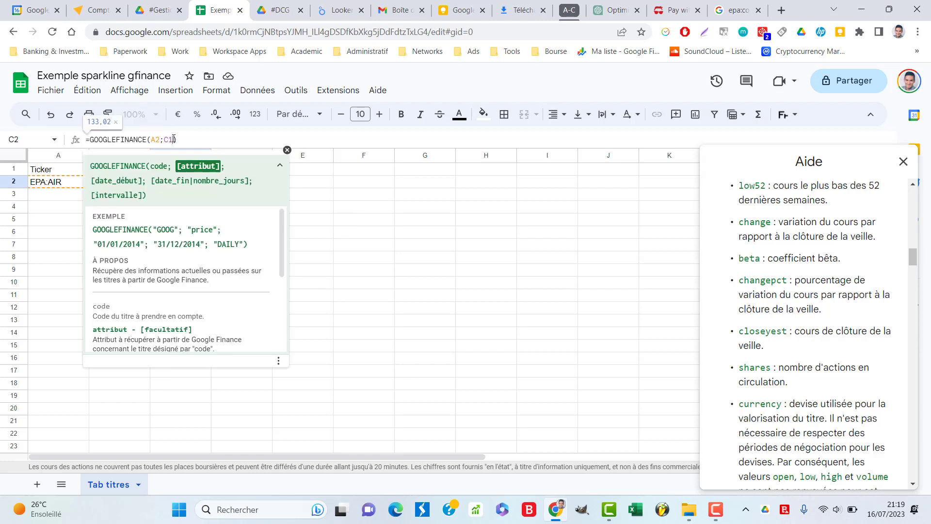
pyautogui.moveTo(189, 229); pyautogui.dragTo(217, 227)
pyautogui.click(216, 237)
pyautogui.click(287, 150)
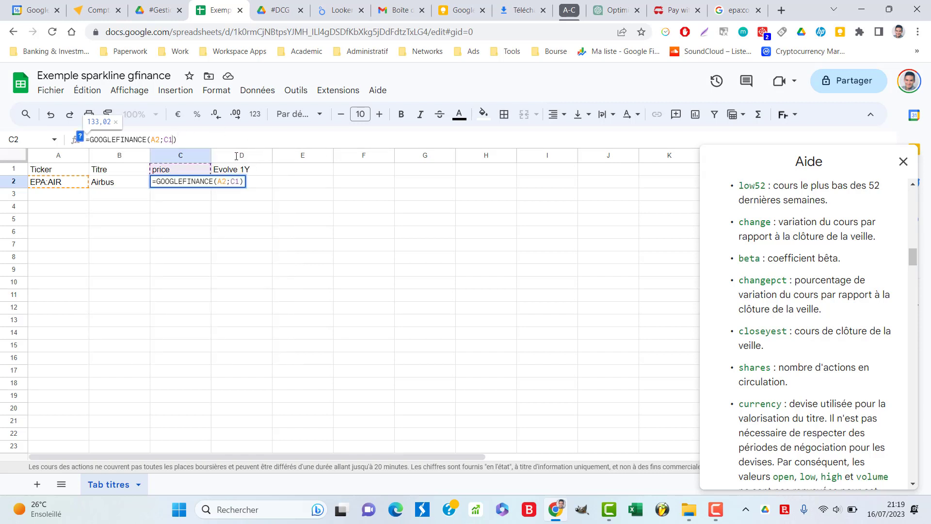
pyautogui.click(281, 185)
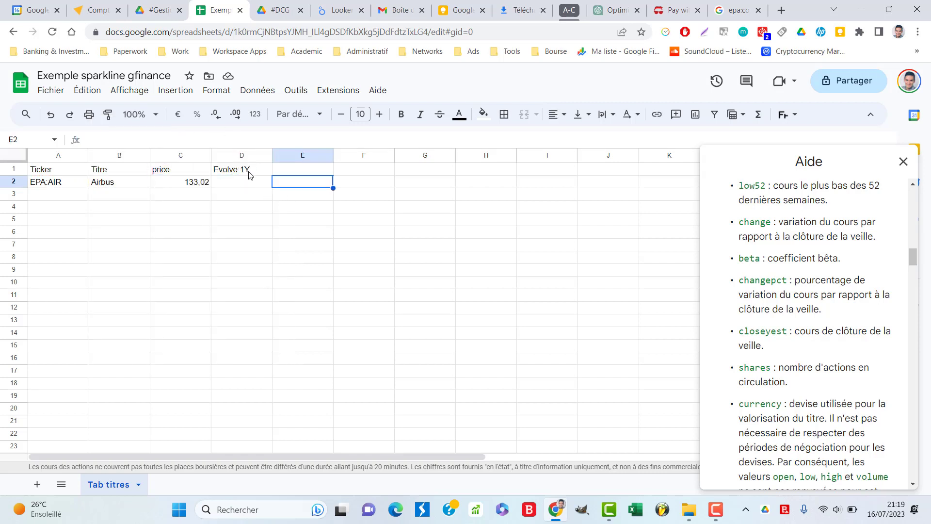
# Move the Evolve 1Y header to F1 and add the attribute headers low52 in D1 and high52 in E1.
pyautogui.click(248, 174)
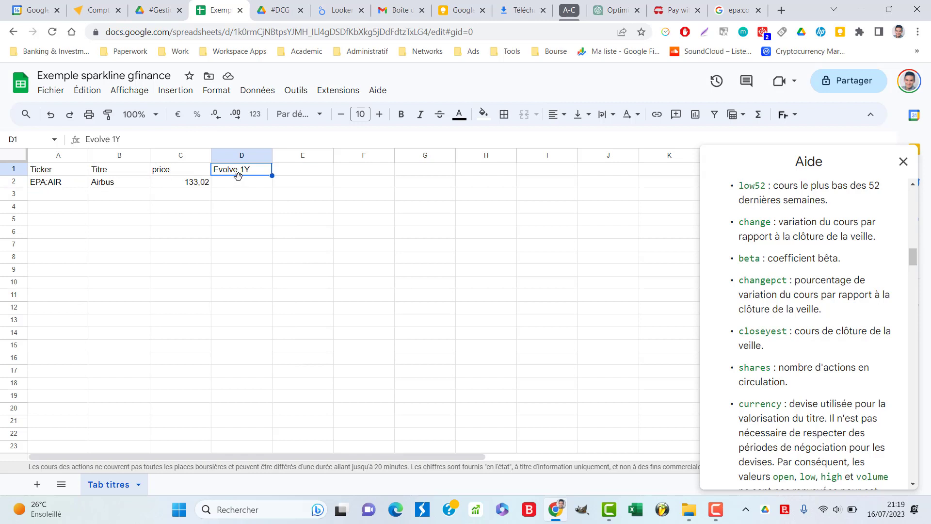
pyautogui.moveTo(272, 175); pyautogui.dragTo(357, 175)
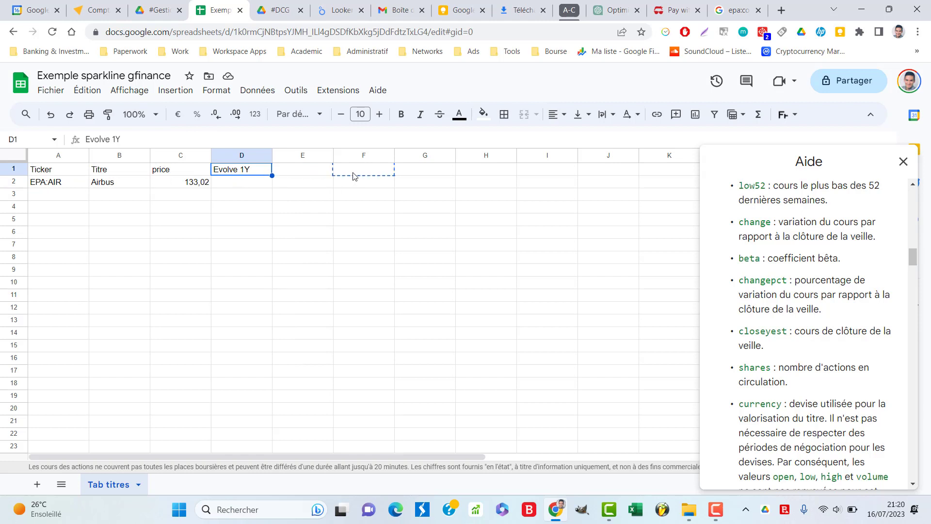
pyautogui.doubleClick(238, 173)
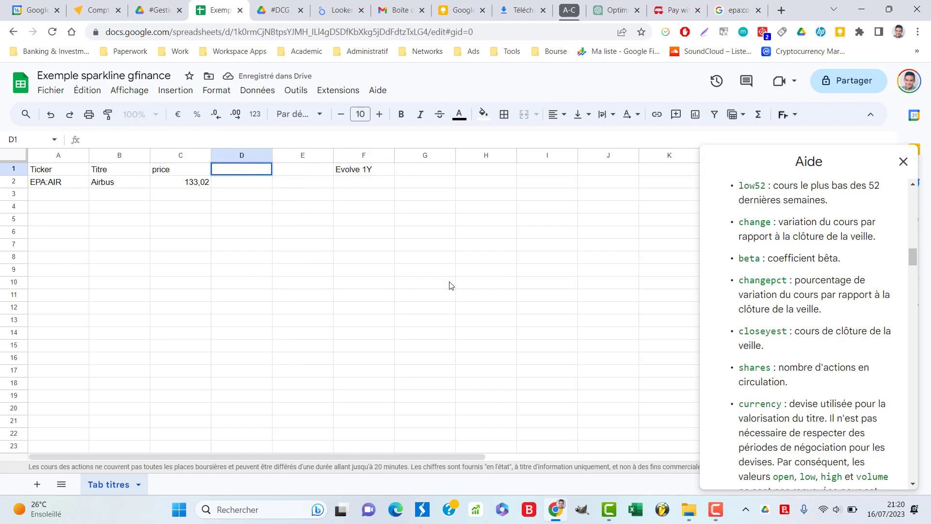
pyautogui.scroll(4, 802, 360)
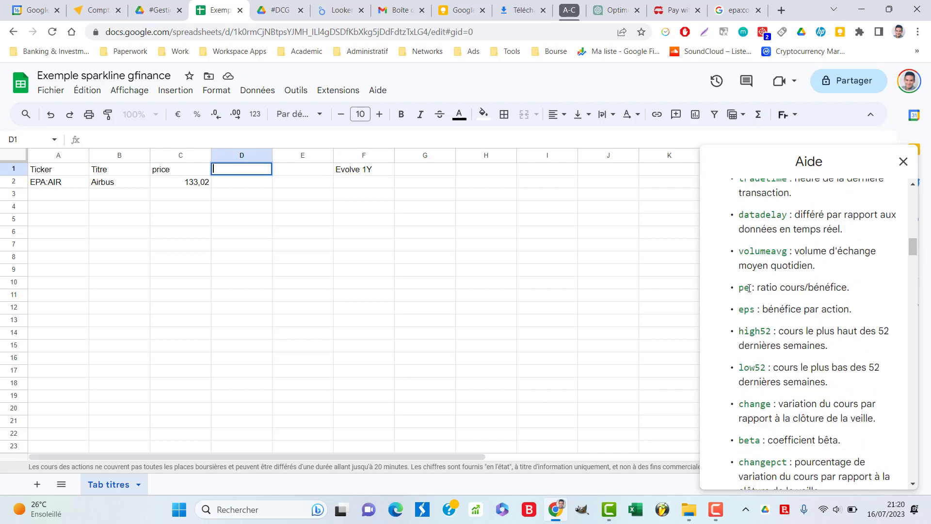
pyautogui.scroll(4, 754, 283)
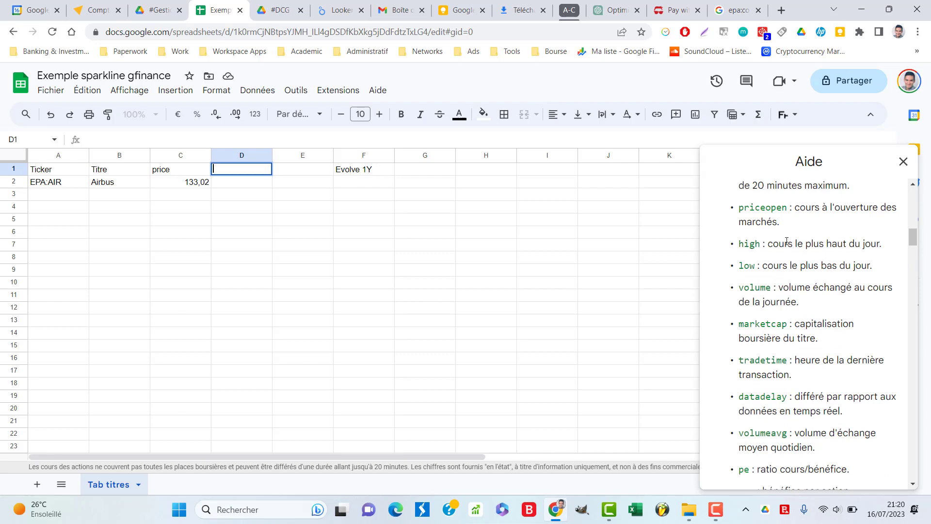
pyautogui.scroll(3, 801, 245)
pyautogui.scroll(-5, 807, 265)
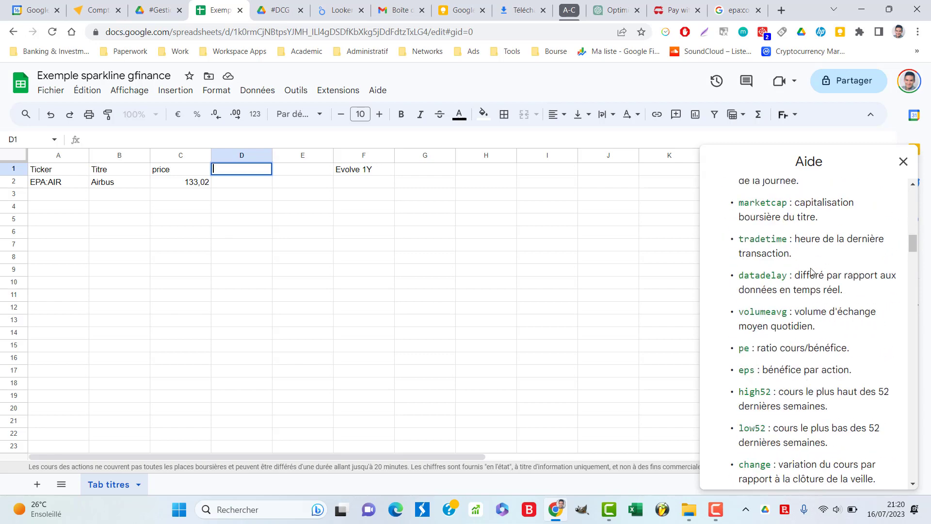
pyautogui.scroll(-1, 792, 275)
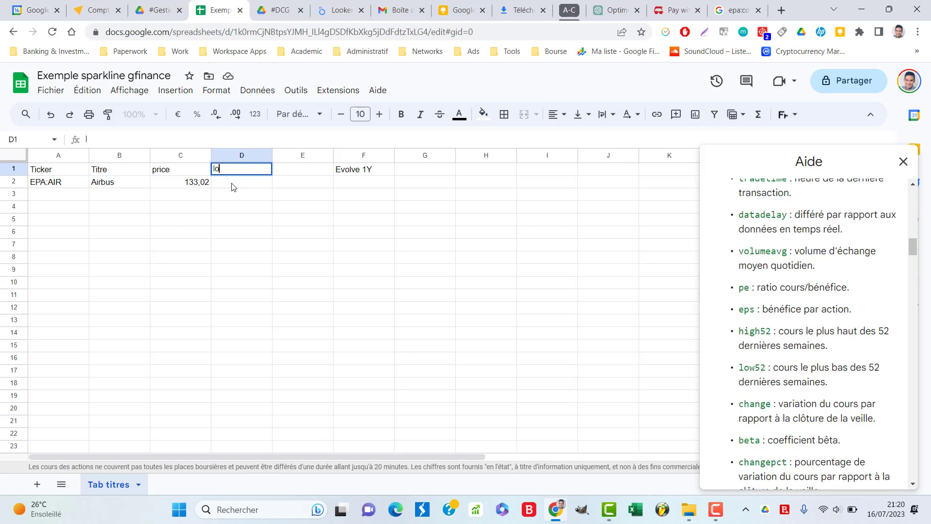
pyautogui.write('w52')
pyautogui.press('Tab')
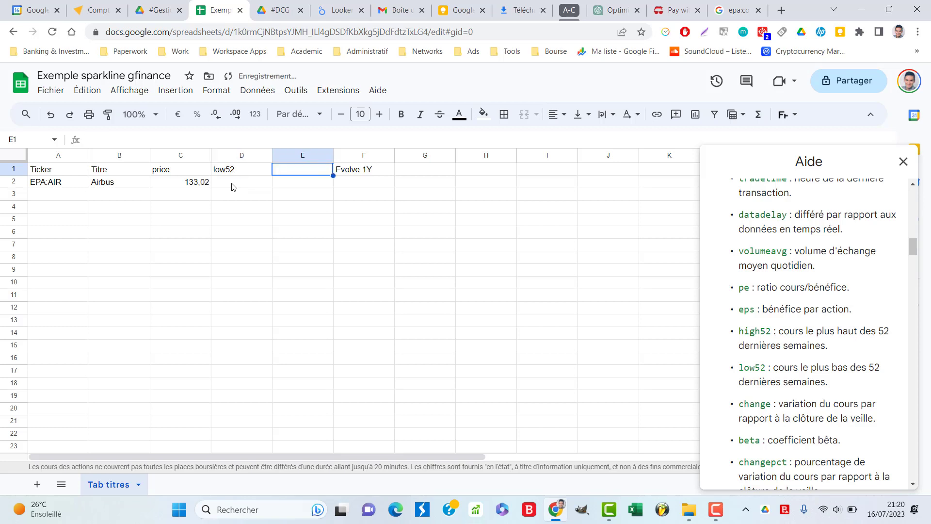
pyautogui.write('high52')
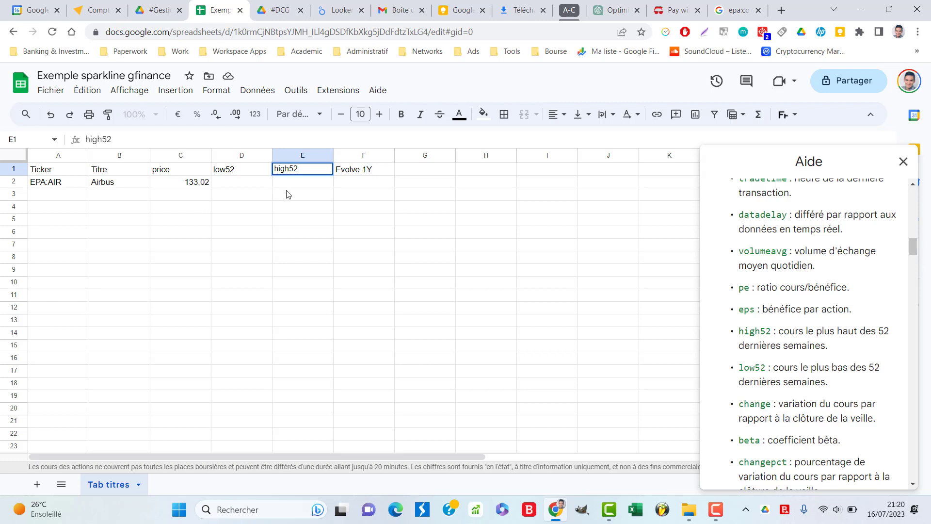
# Move the Evolve 1Y header to G1 and add the attribute header currency in F1.
pyautogui.click(359, 171)
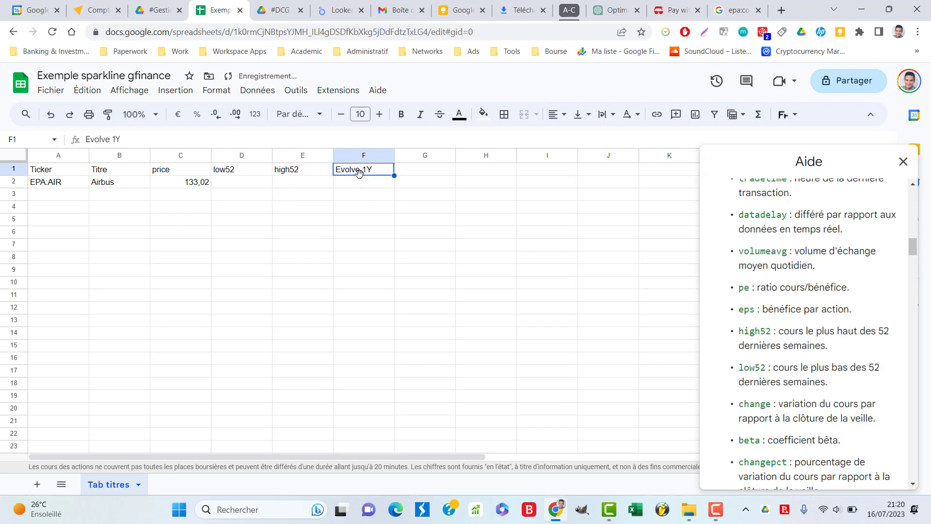
pyautogui.moveTo(358, 172); pyautogui.dragTo(431, 174)
pyautogui.click(359, 173)
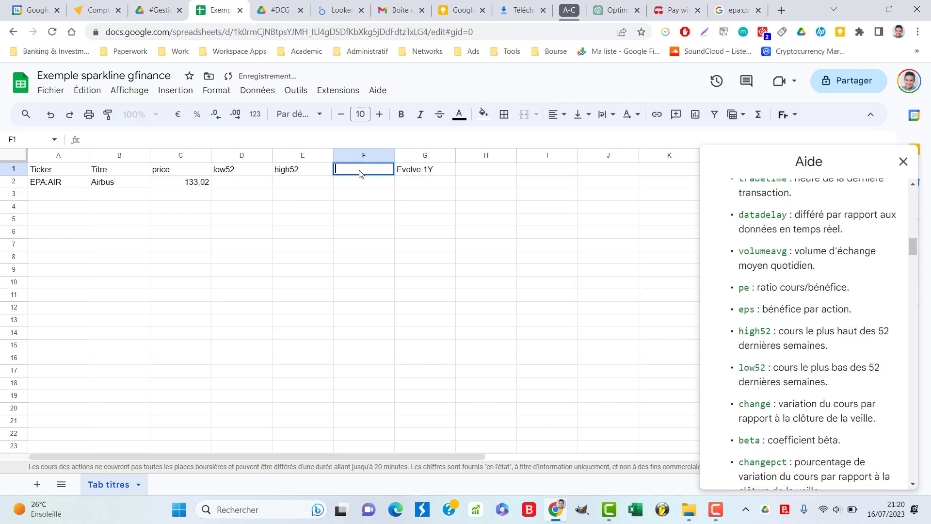
pyautogui.write('currency')
pyautogui.press('Tab')
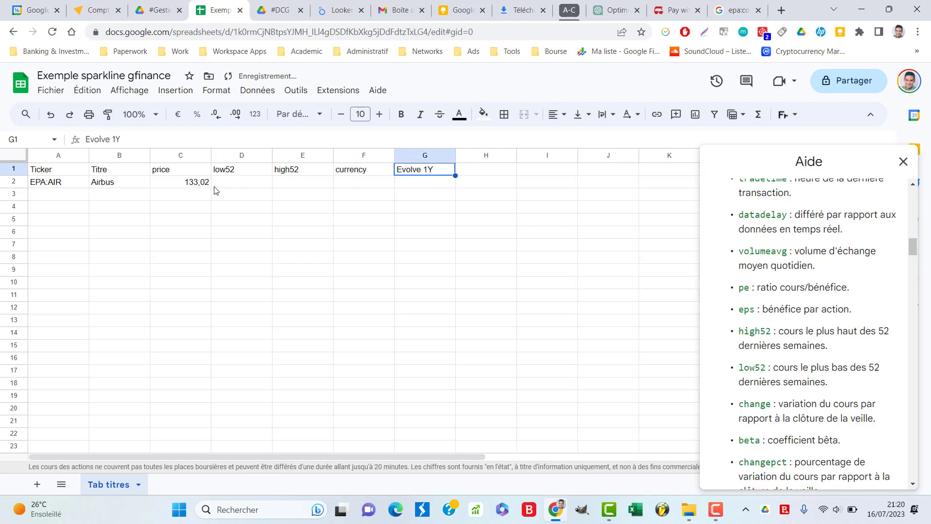
# Enter a GOOGLEFINANCE formula in D2 that takes the ticker from A2 and the attribute from header D1.
pyautogui.click(201, 187)
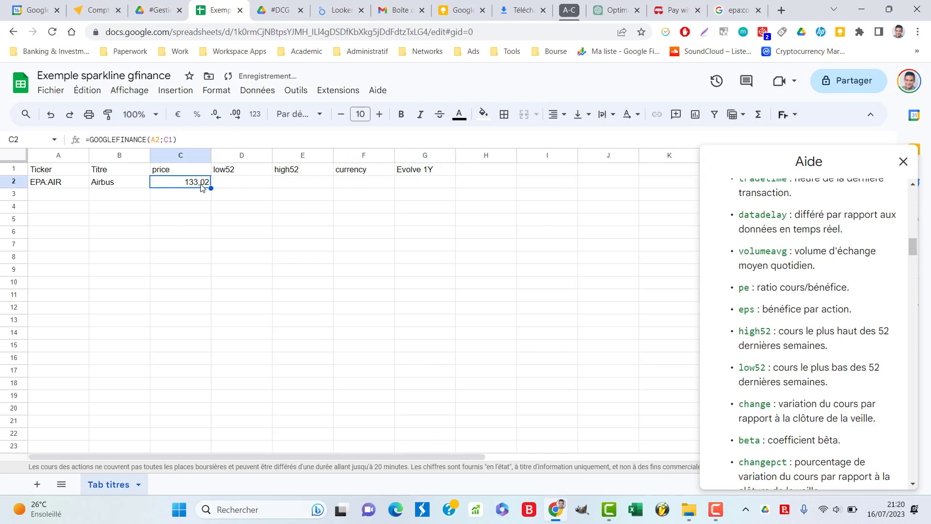
pyautogui.click(238, 188)
pyautogui.write('=goog')
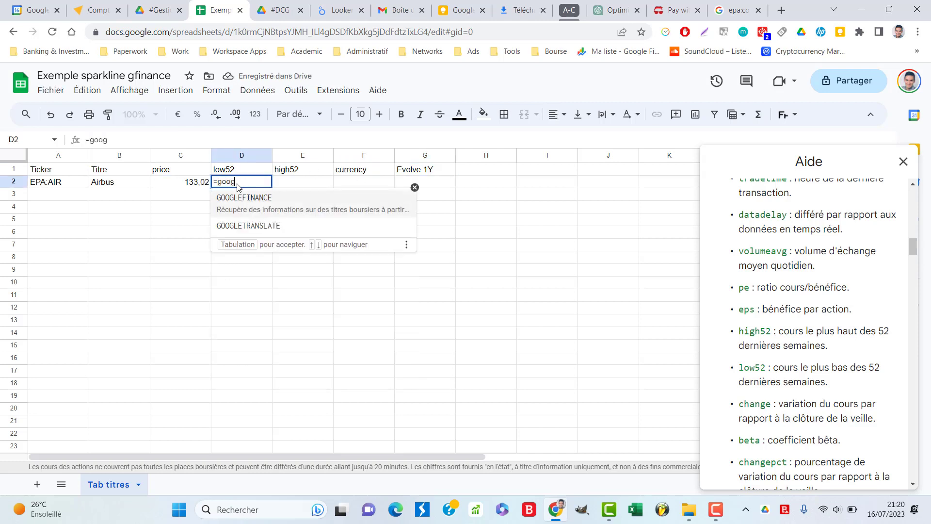
pyautogui.click(278, 213)
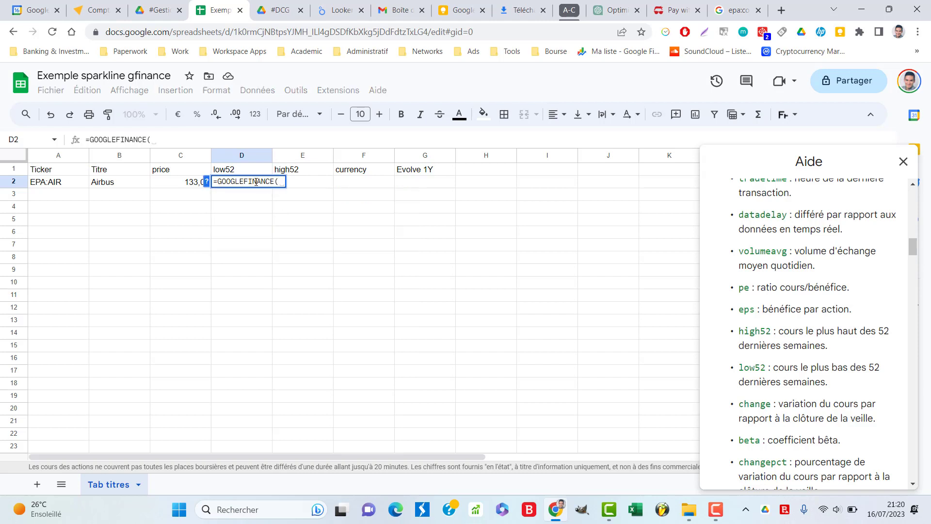
pyautogui.click(57, 181)
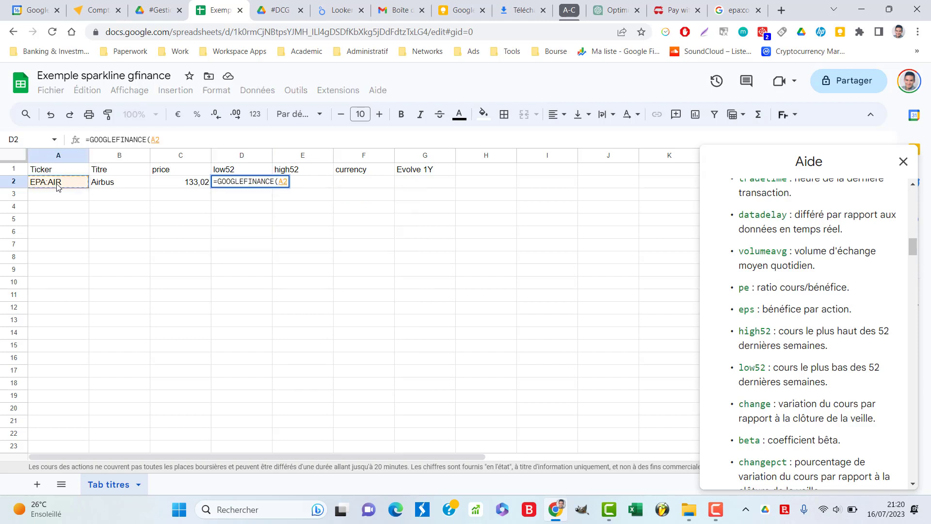
pyautogui.write(';')
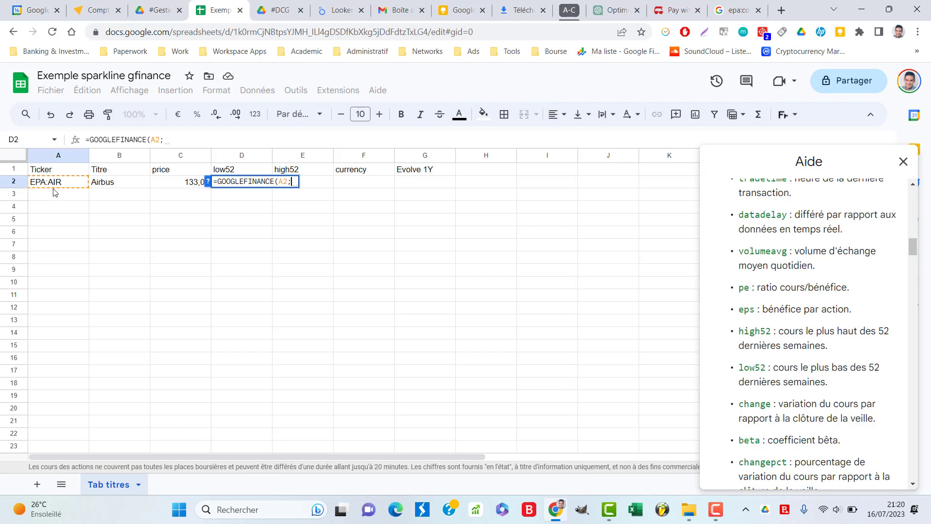
pyautogui.click(241, 172)
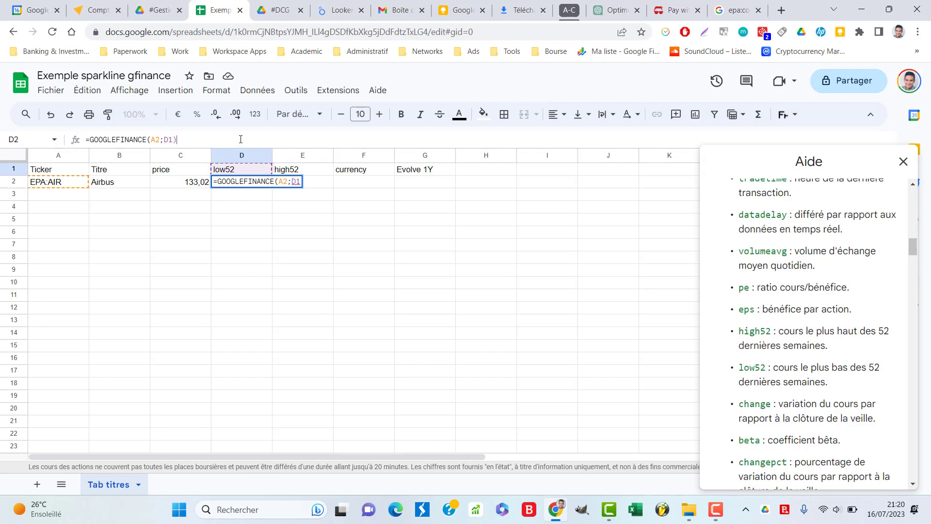
pyautogui.press('Return')
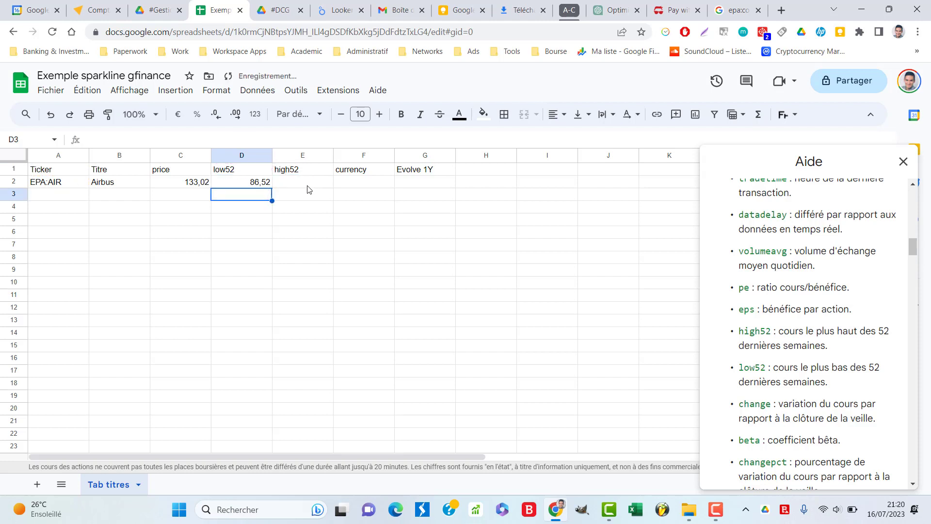
# Enter =GOOGLEFINANCE(A2;E1) in E2 to retrieve Airbus's 52-week high.
pyautogui.click(310, 188)
pyautogui.doubleClick(305, 187)
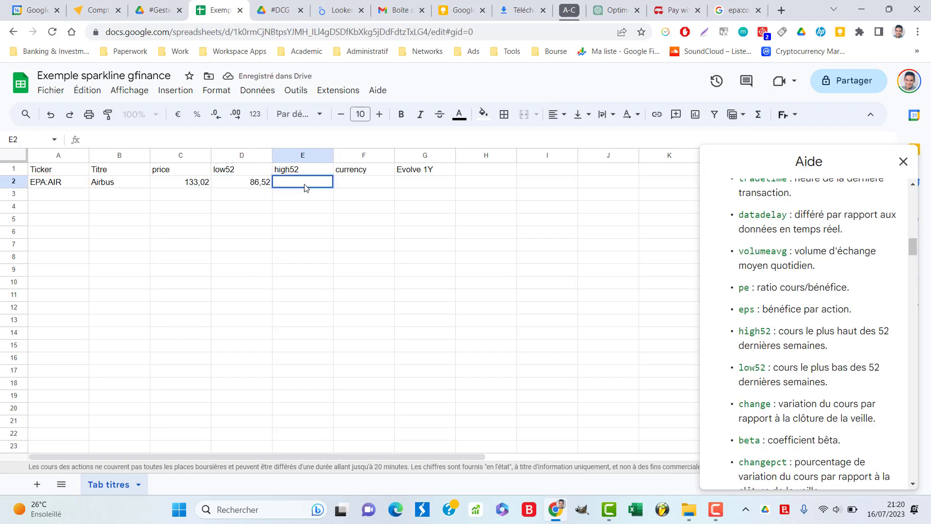
pyautogui.write('=goog')
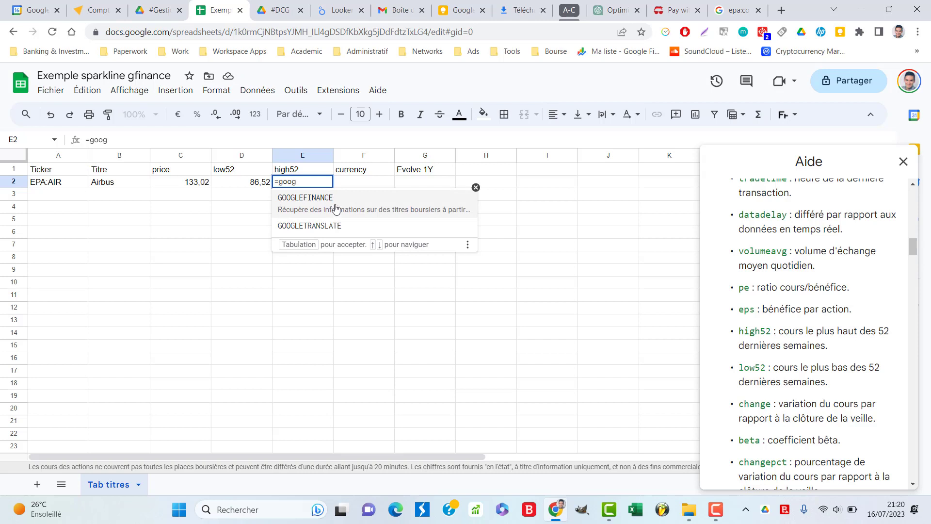
pyautogui.click(334, 209)
pyautogui.click(68, 187)
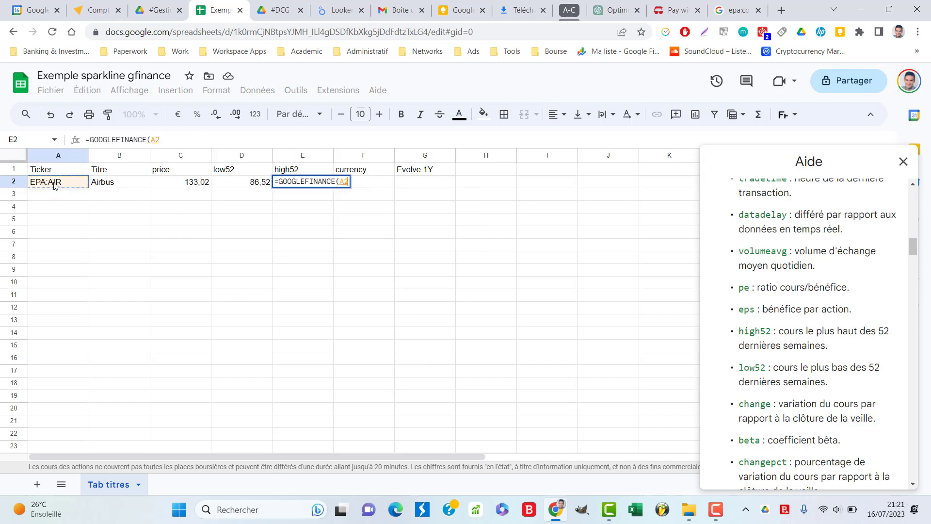
pyautogui.write(';')
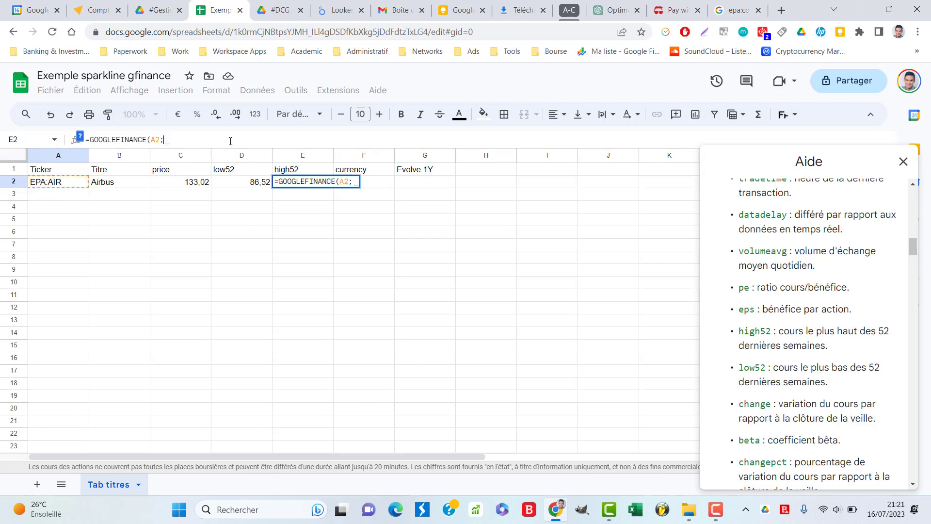
pyautogui.click(317, 170)
pyautogui.write(')')
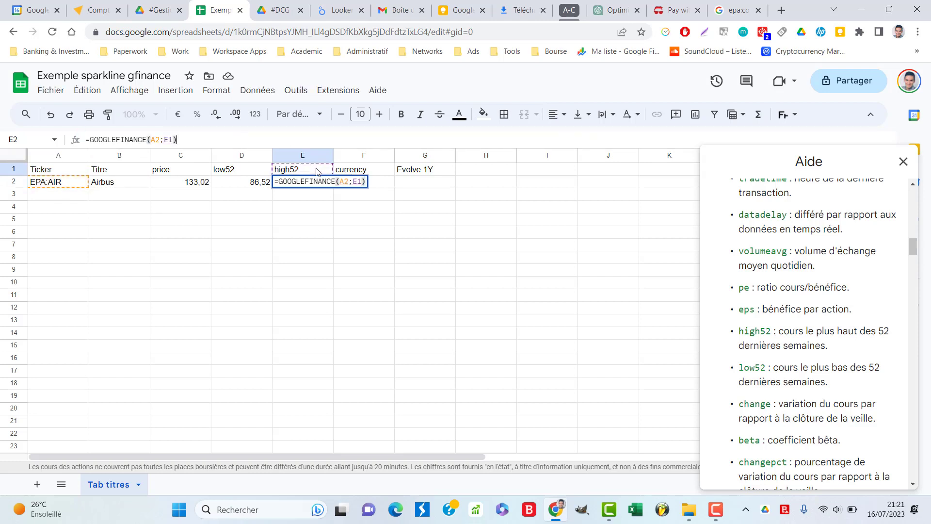
pyautogui.click(351, 182)
# Enter a GOOGLEFINANCE formula in F2 using ticker A2 and the currency header in F1.
pyautogui.doubleClick(351, 181)
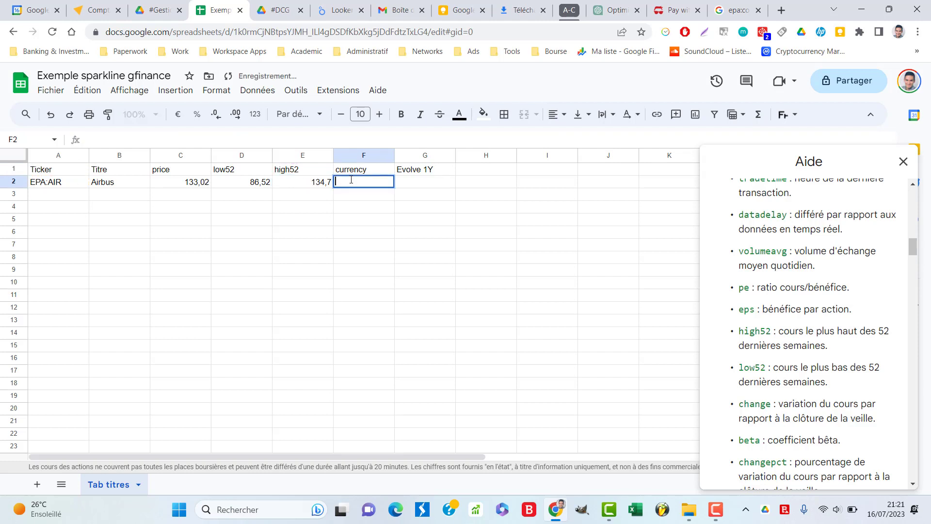
pyautogui.write('=google')
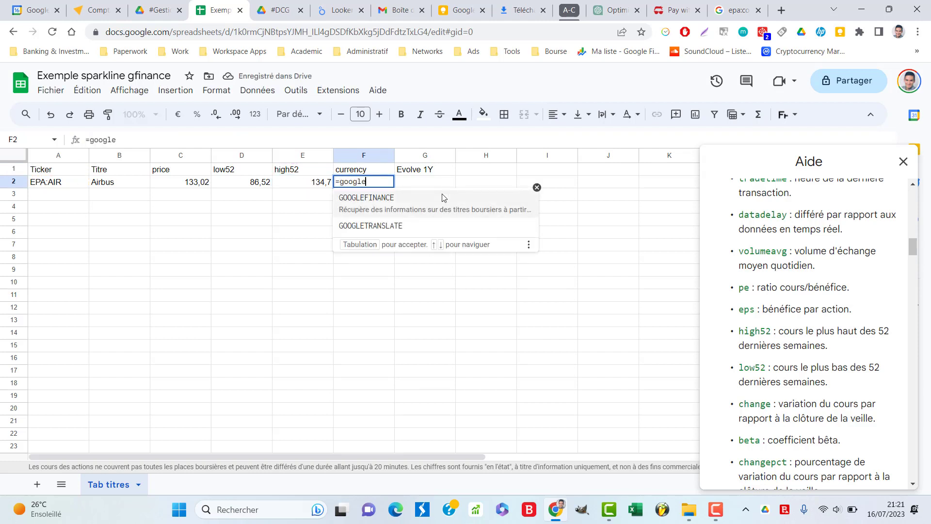
pyautogui.press('Tab')
pyautogui.click(66, 184)
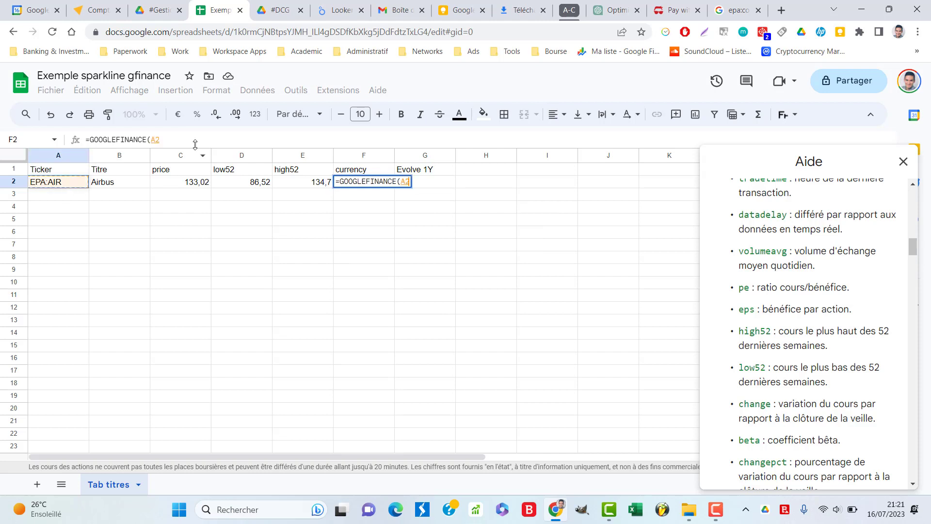
pyautogui.write(';')
pyautogui.click(378, 172)
pyautogui.write(')')
pyautogui.press('Return')
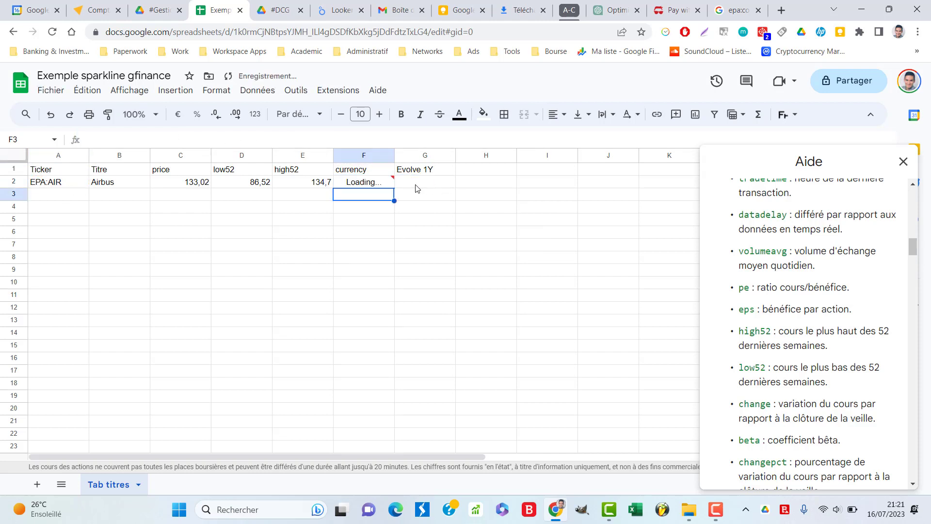
pyautogui.click(418, 186)
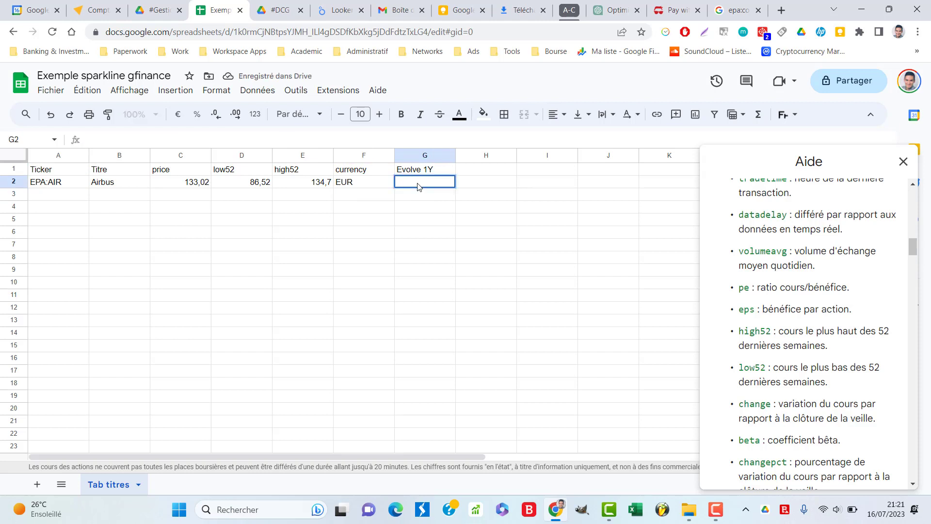
pyautogui.click(478, 189)
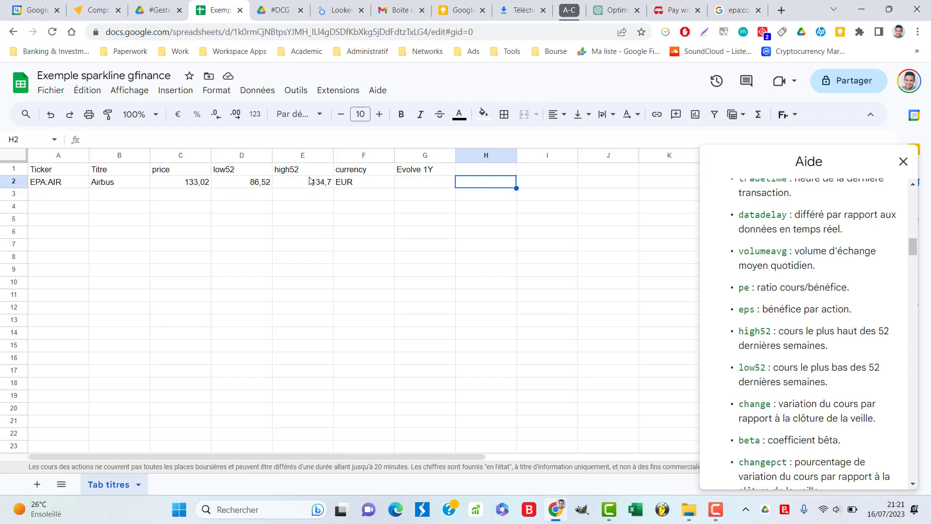
pyautogui.click(250, 188)
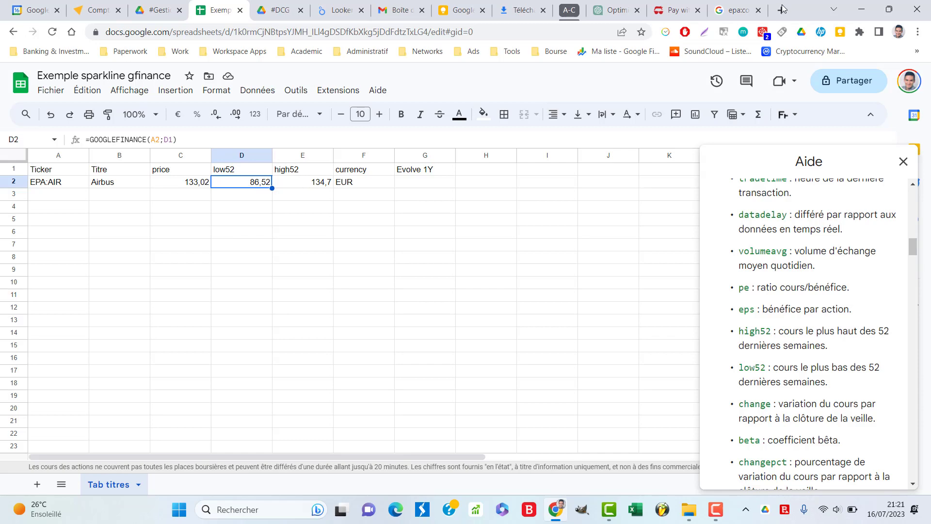
# Switch to the Google search page, search for epa:air and examine Airbus's one-year price chart.
pyautogui.click(730, 9)
pyautogui.click(269, 96)
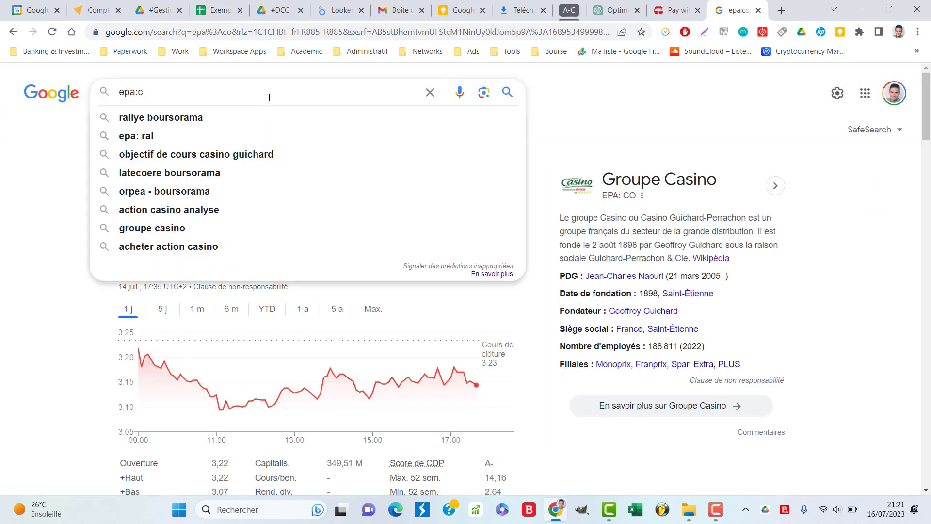
pyautogui.press('BackSpace')
pyautogui.write('air')
pyautogui.press('Return')
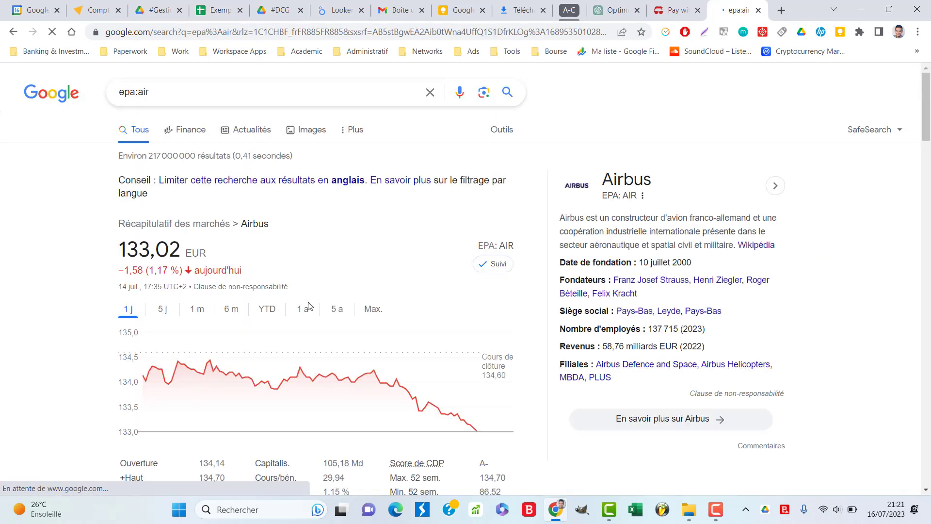
pyautogui.click(302, 310)
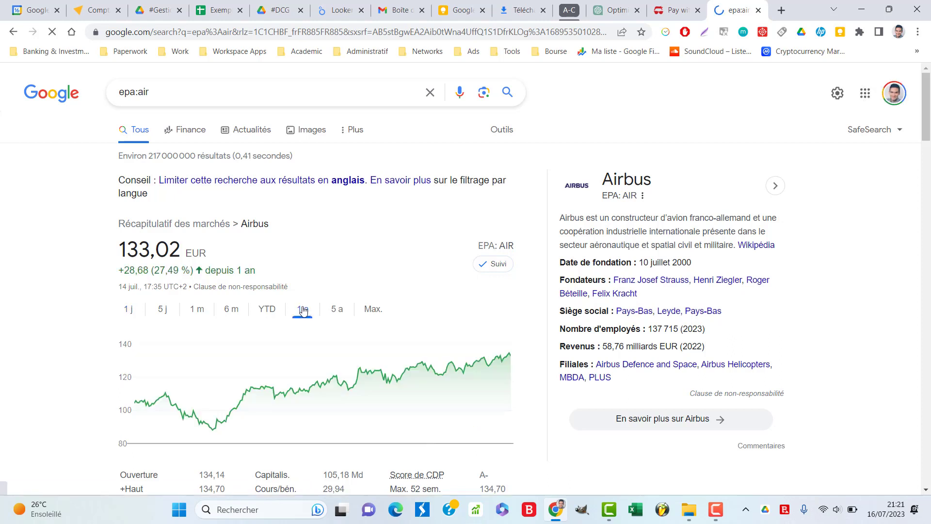
pyautogui.moveTo(216, 425)
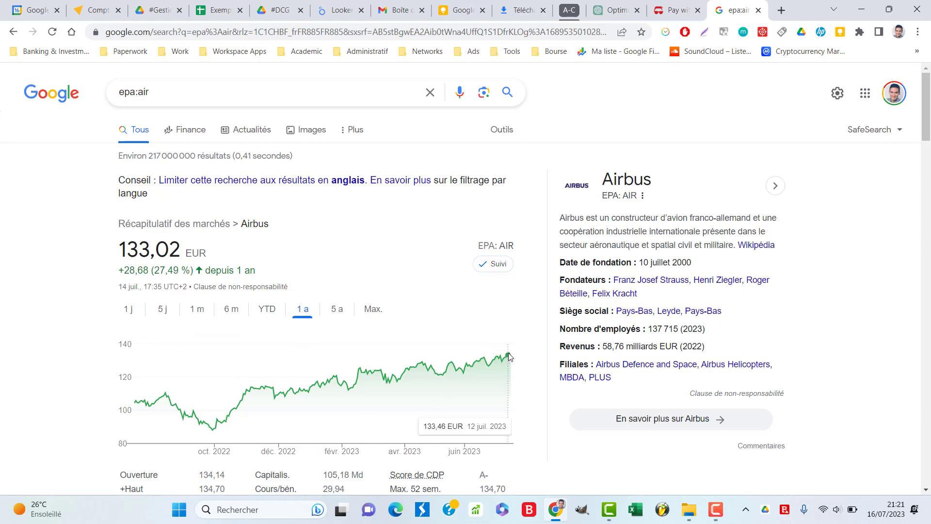
# Return to the spreadsheet and enter the ticker EPA:AIR in A12 with the title Airbus in B12.
pyautogui.click(223, 10)
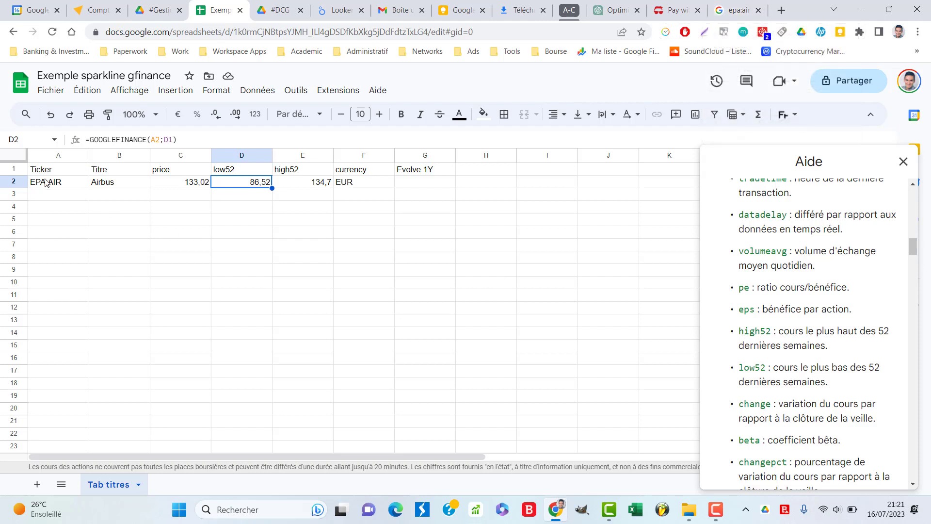
pyautogui.click(61, 187)
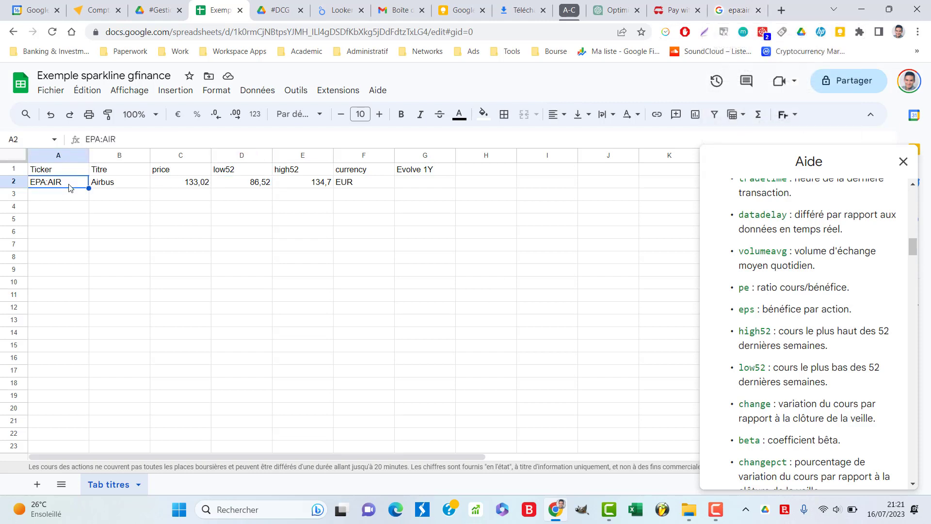
pyautogui.click(71, 315)
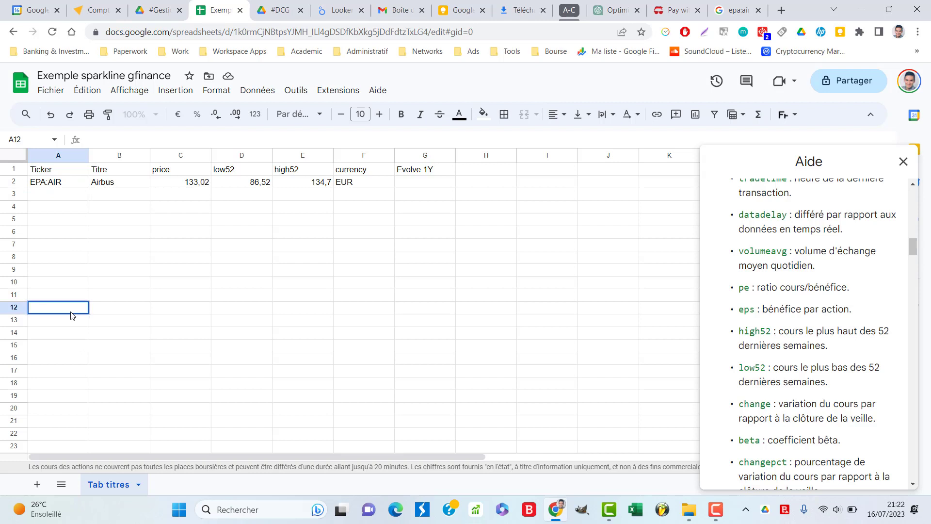
pyautogui.write('EPA:AIR')
pyautogui.press('Tab')
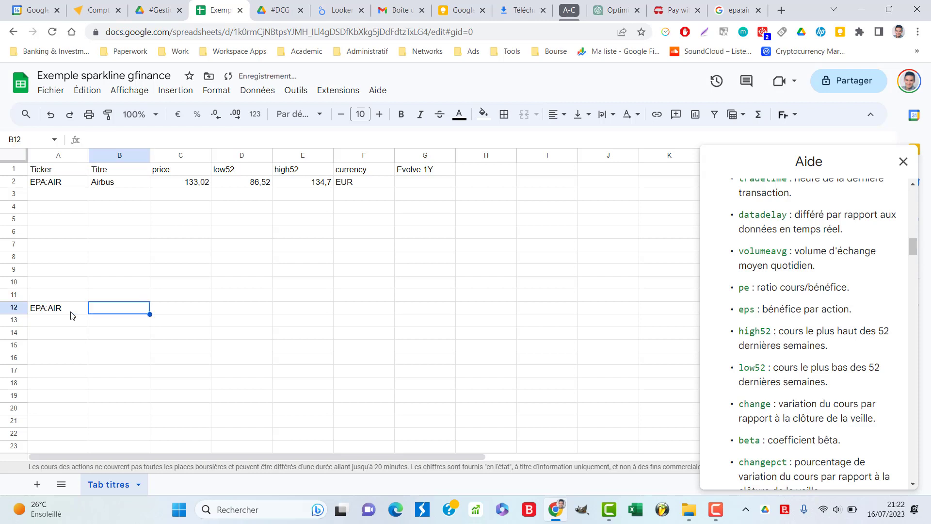
pyautogui.write('Airbus')
pyautogui.press('Return')
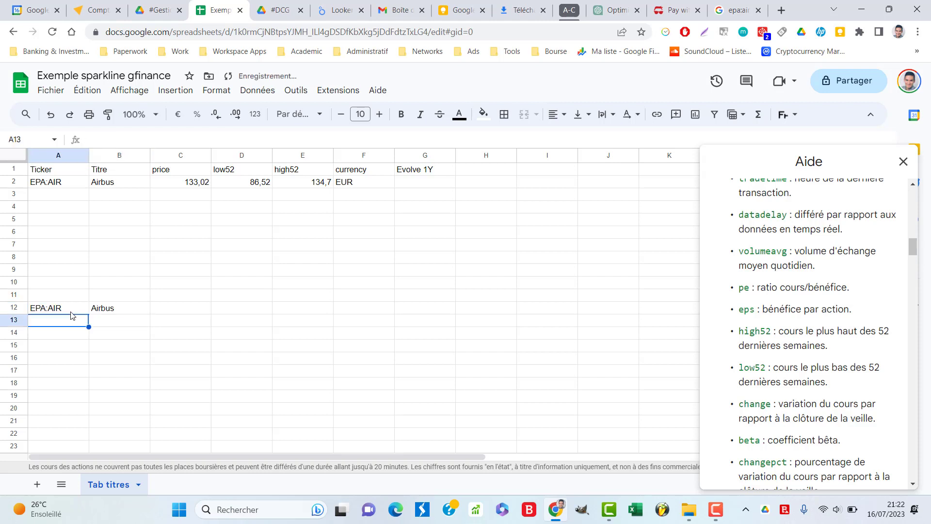
# Enter the tickers EPA:RMS and EPA:MC in A13:A14 with the titles Hermes and LVMH in B13:B14.
pyautogui.write('EPA:RMS')
pyautogui.press('Return')
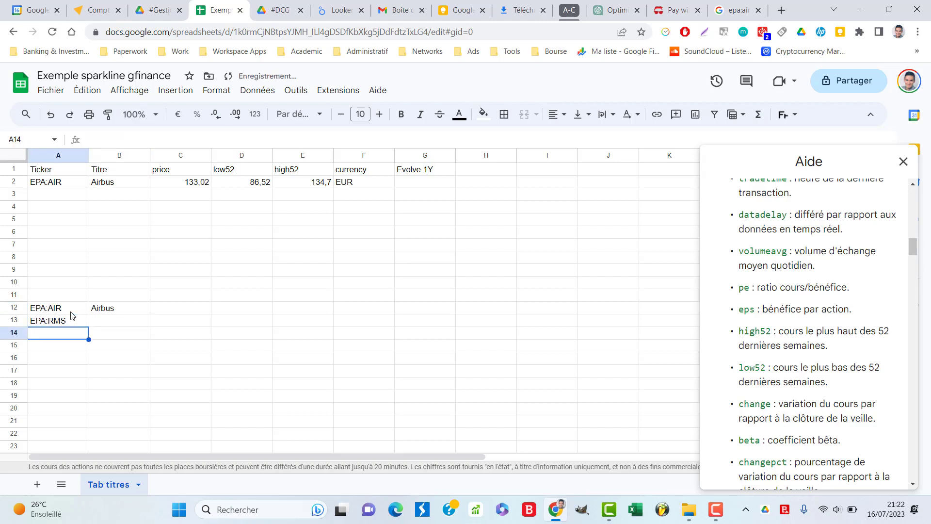
pyautogui.write('EPA:MC')
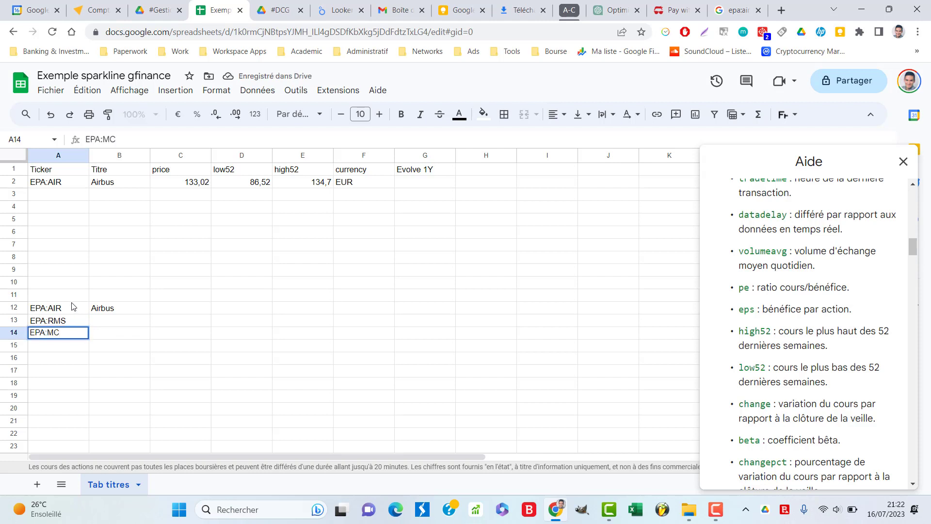
pyautogui.click(103, 321)
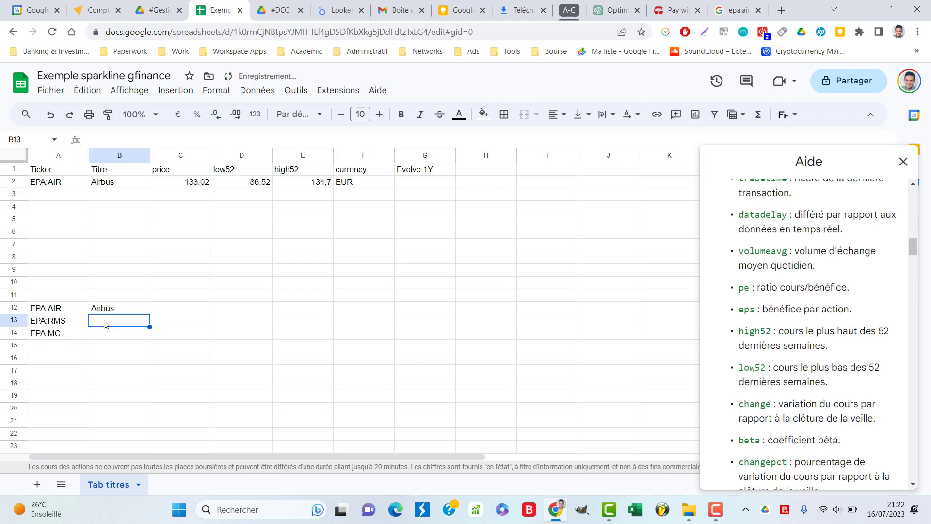
pyautogui.write('Hermez')
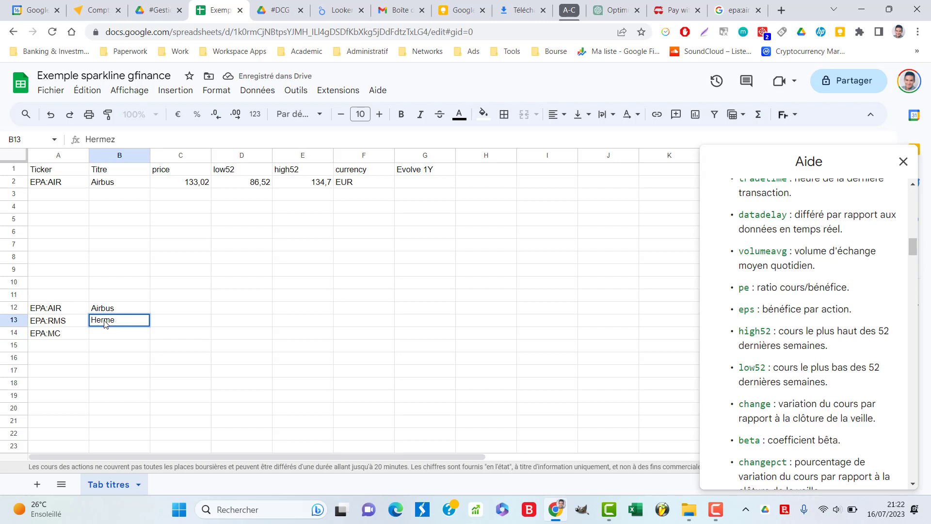
pyautogui.write('s')
pyautogui.press('Return')
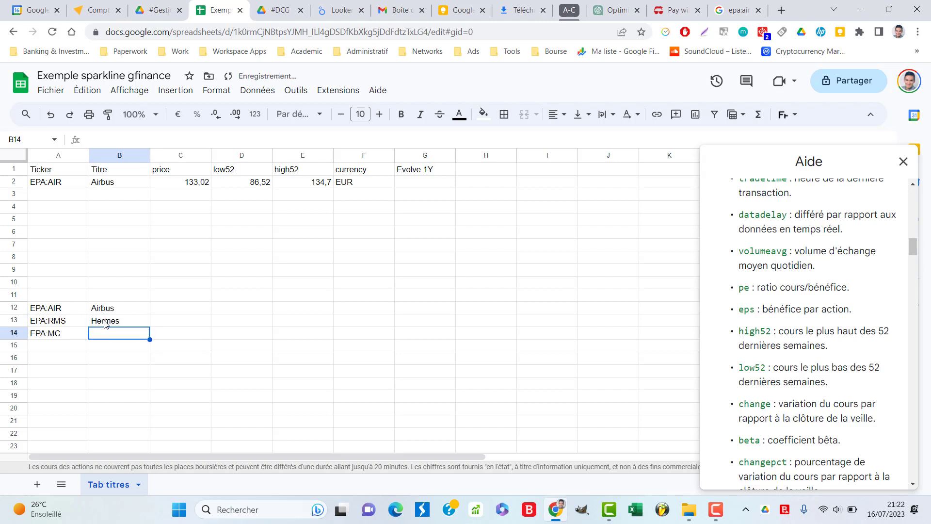
pyautogui.write('LVMH')
pyautogui.press('Return')
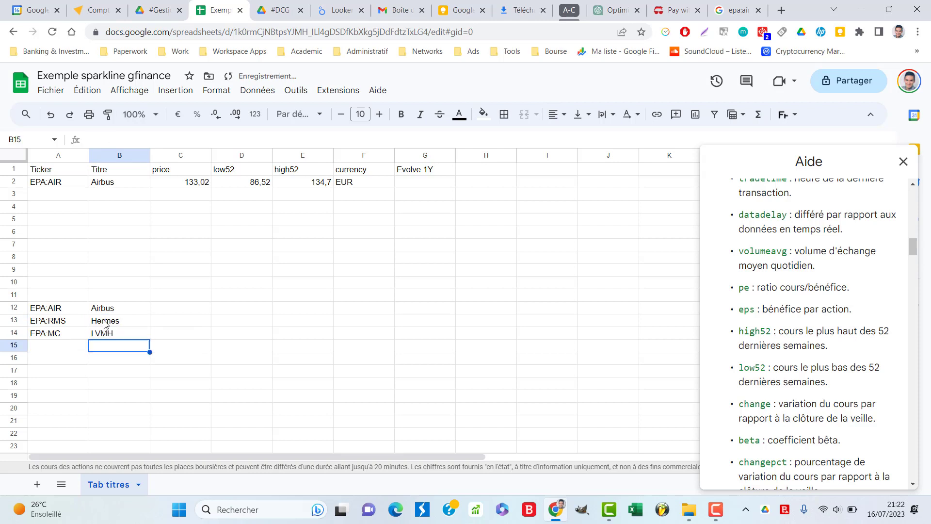
# Add a data validation rule to A2 with the criterion Menu déroulant (depuis une plage), closing the function help.
pyautogui.click(74, 186)
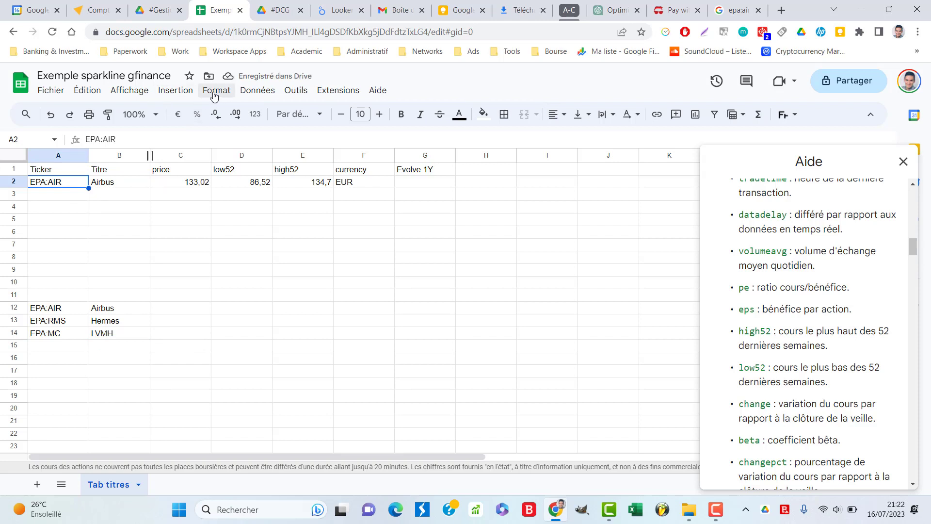
pyautogui.click(260, 91)
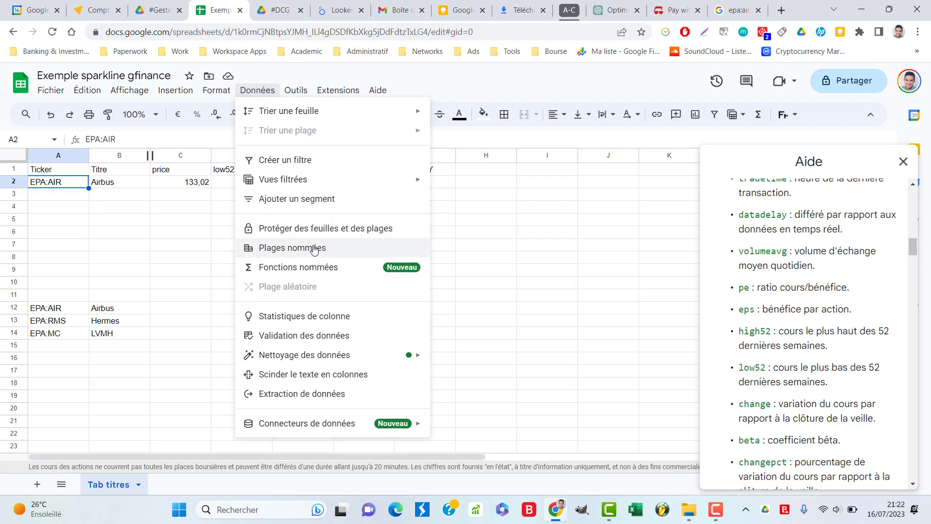
pyautogui.click(346, 338)
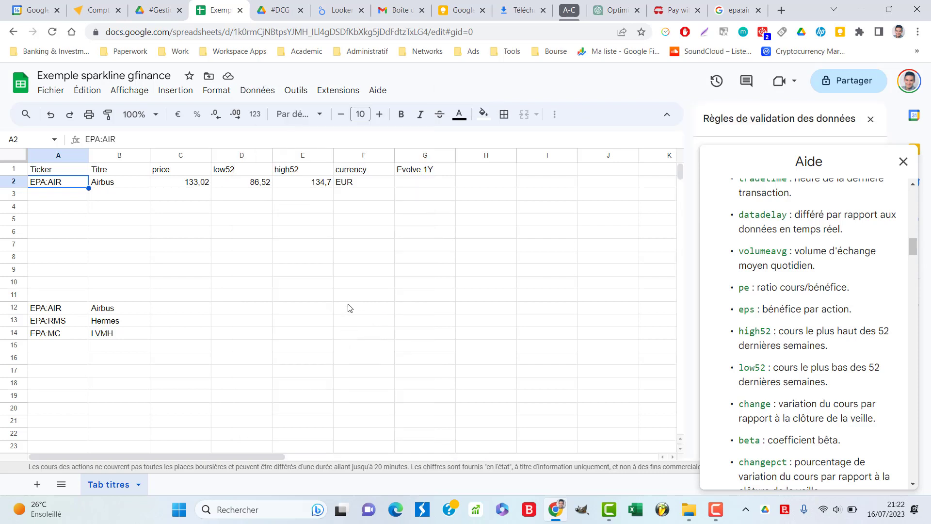
pyautogui.click(903, 162)
pyautogui.click(817, 157)
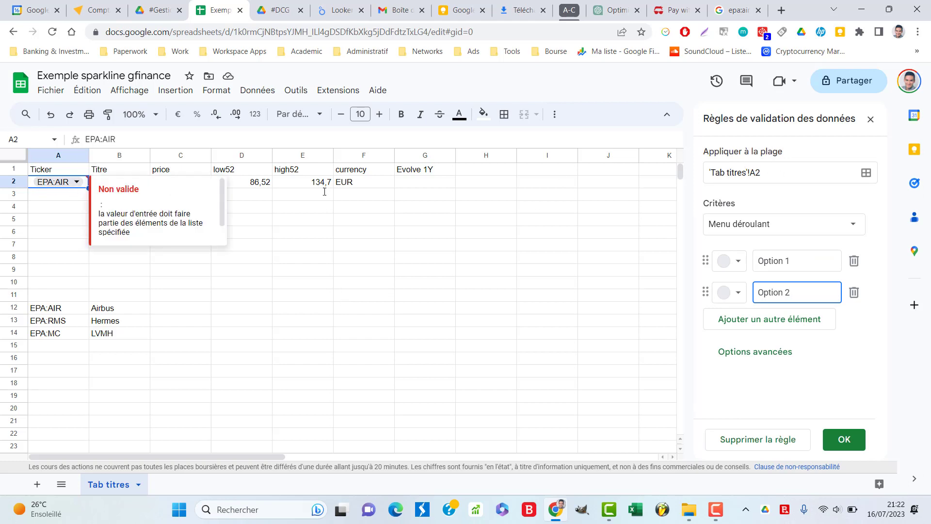
pyautogui.click(848, 227)
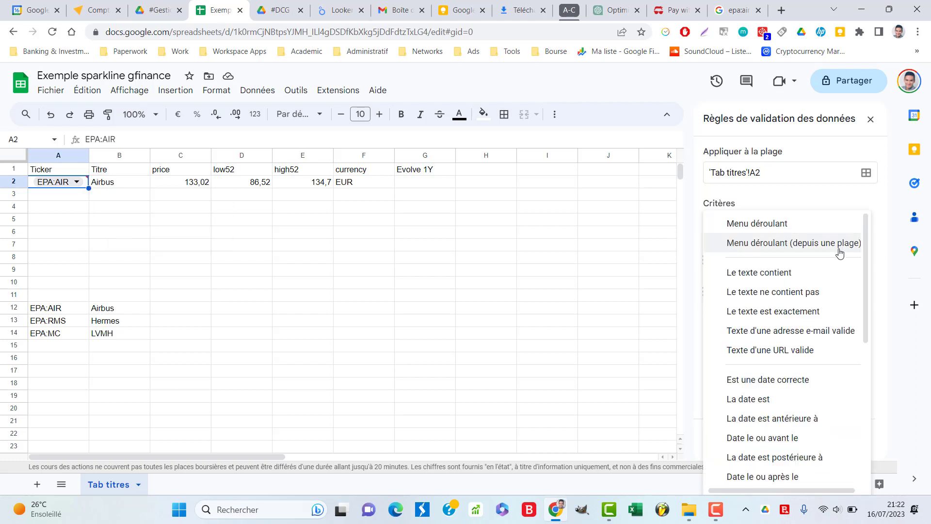
pyautogui.click(840, 243)
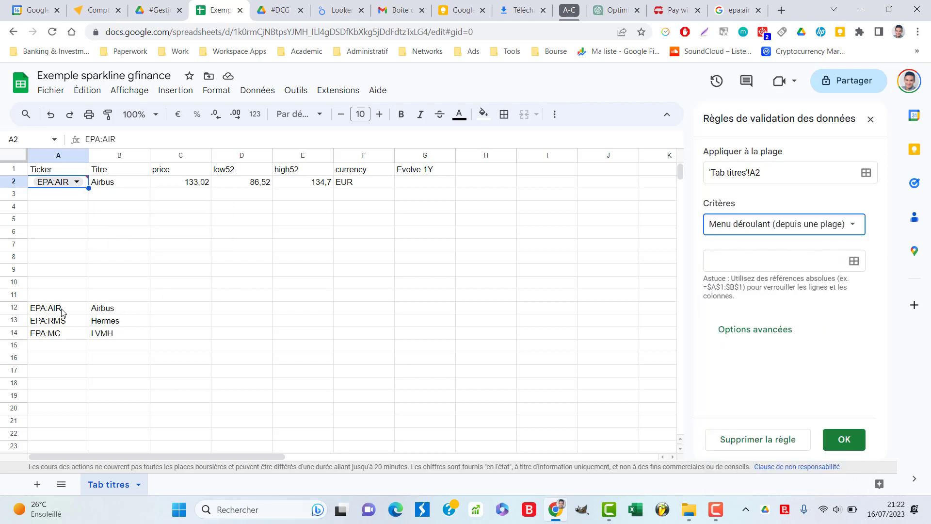
# Set 'Tab titres'!A12:A14 as the source range of A2's dropdown and save the rule.
pyautogui.moveTo(62, 311); pyautogui.dragTo(132, 341)
pyautogui.moveTo(67, 341); pyautogui.dragTo(65, 340)
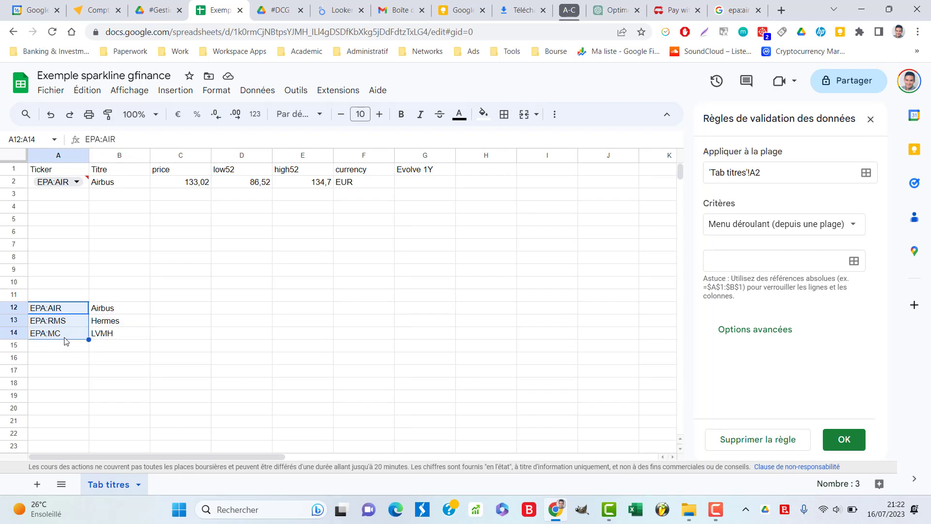
pyautogui.click(854, 444)
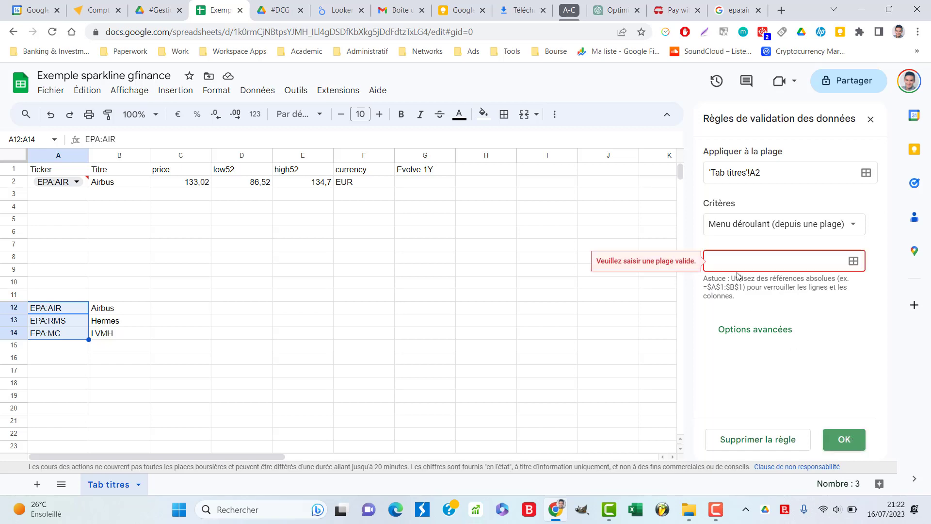
pyautogui.click(853, 261)
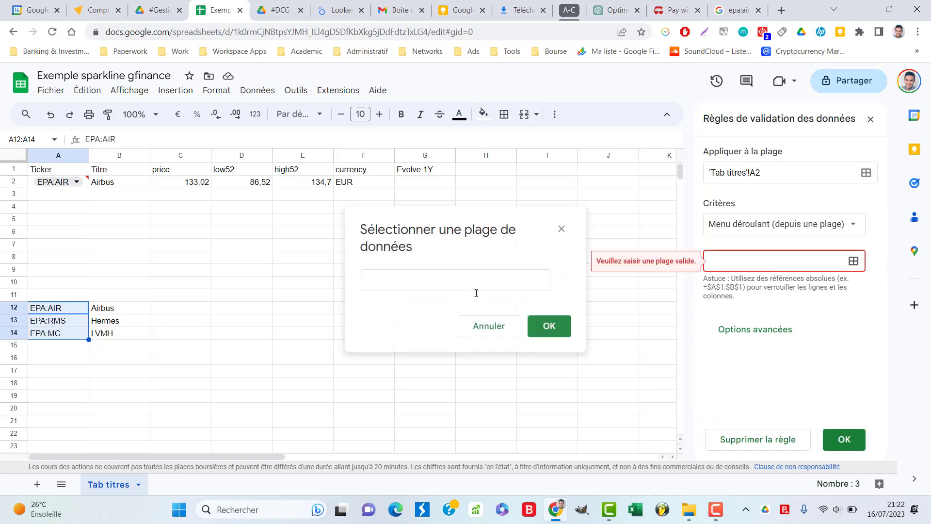
pyautogui.moveTo(61, 312); pyautogui.dragTo(62, 312)
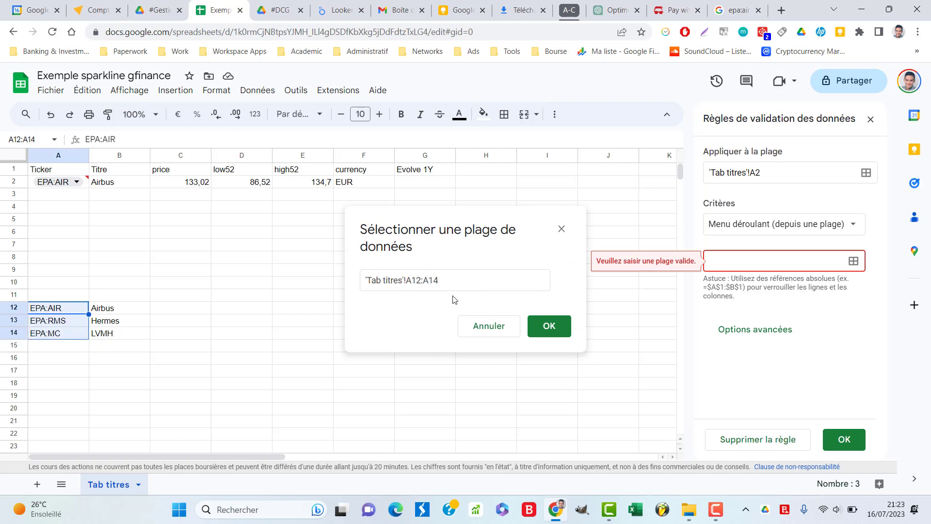
pyautogui.click(556, 324)
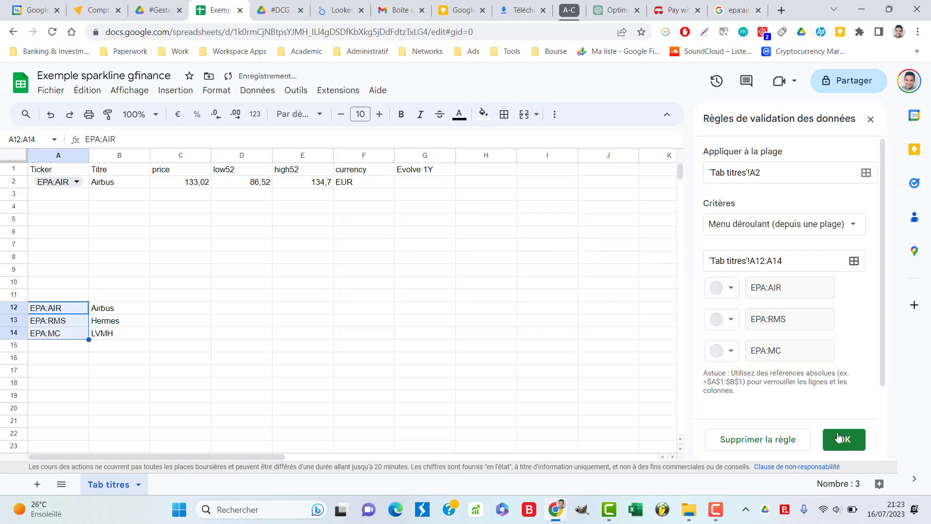
pyautogui.click(854, 443)
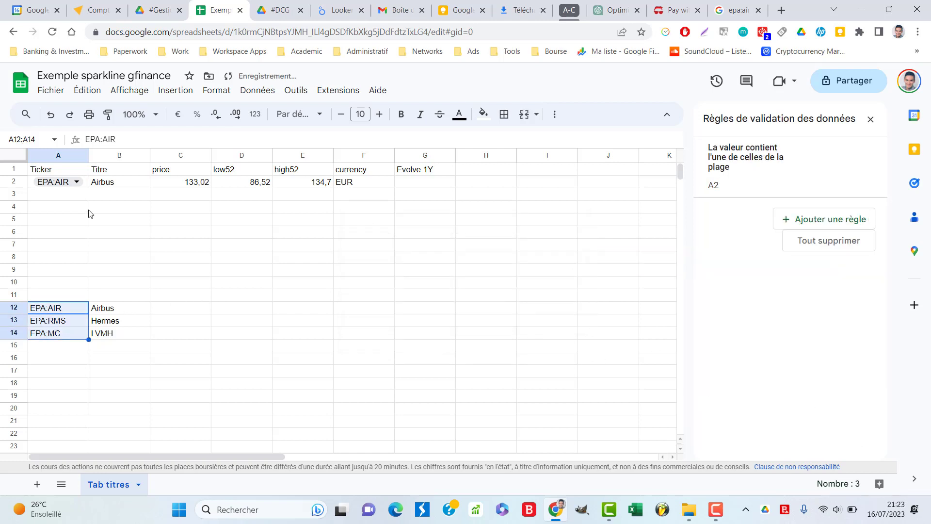
# Test A2's ticker dropdown by choosing EPA:RMS and switching back to EPA:AIR.
pyautogui.click(113, 174)
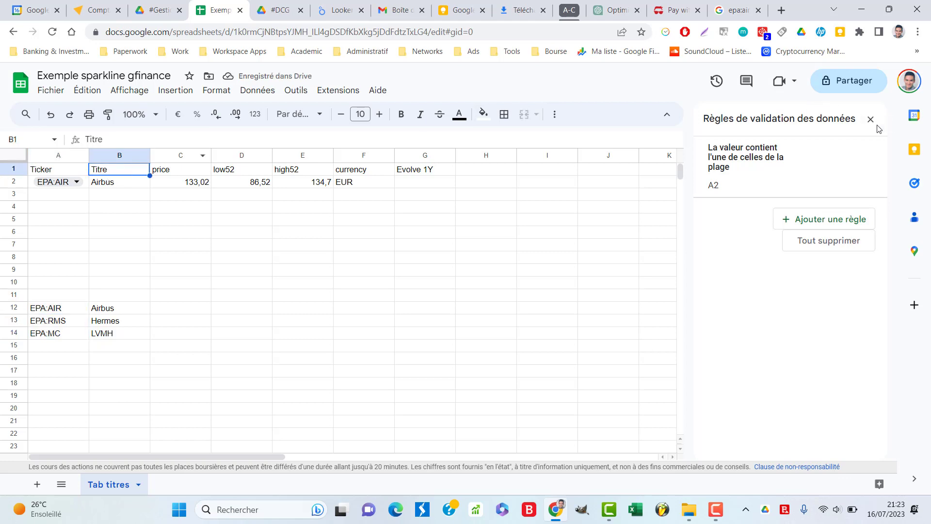
pyautogui.click(76, 183)
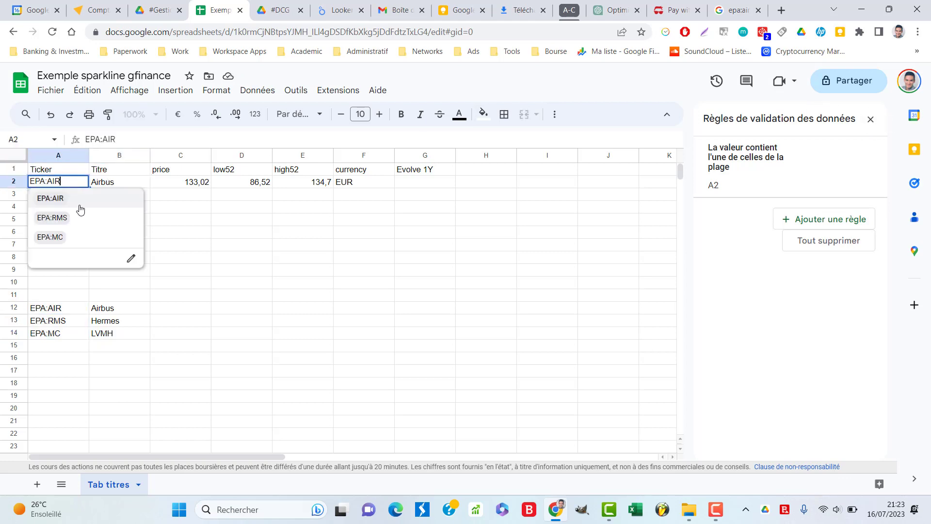
pyautogui.click(76, 218)
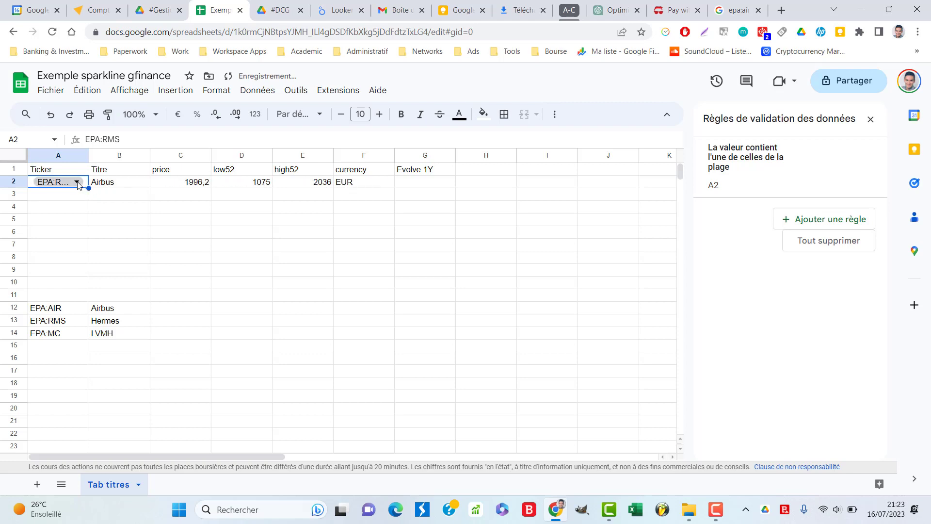
pyautogui.click(78, 183)
pyautogui.click(81, 201)
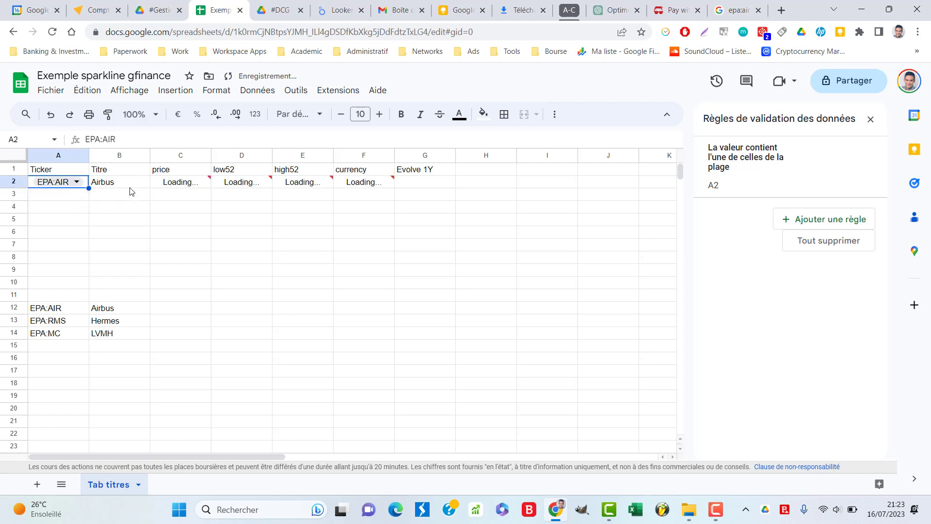
pyautogui.click(119, 154)
pyautogui.rightClick(120, 153)
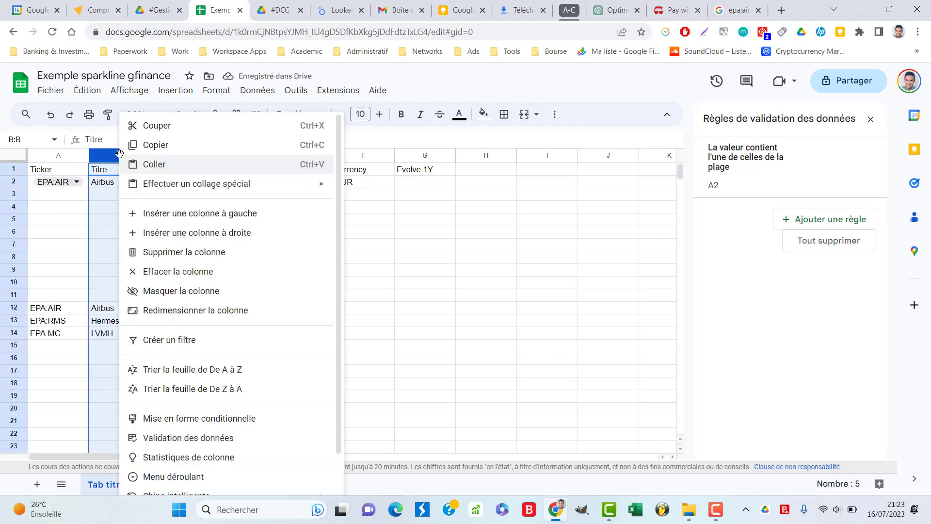
pyautogui.click(106, 157)
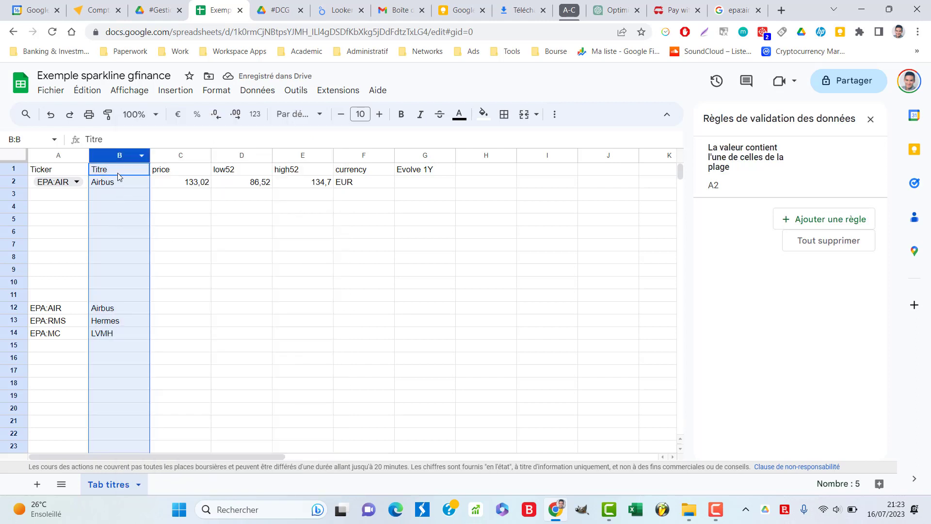
# Replace the header in B1 with "market cap".
pyautogui.click(118, 173)
pyautogui.doubleClick(118, 173)
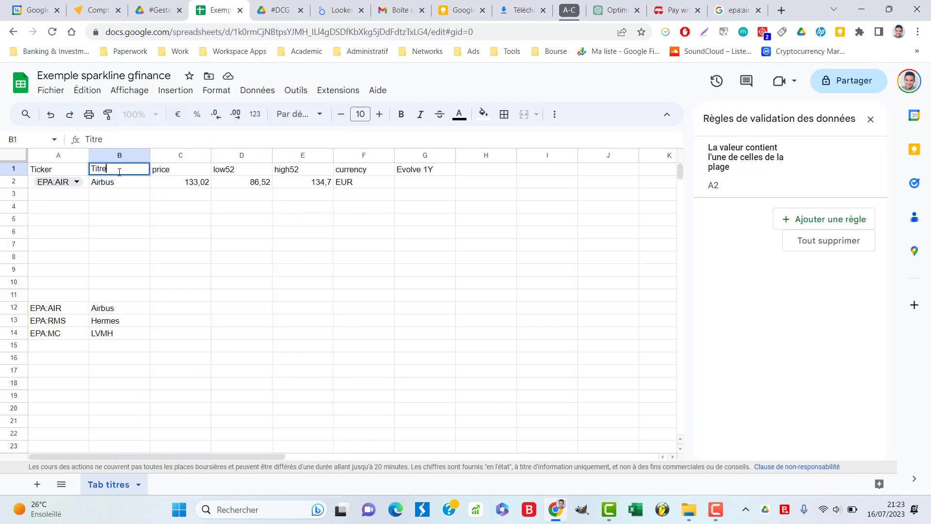
pyautogui.moveTo(116, 170); pyautogui.dragTo(56, 171)
pyautogui.write('market cap')
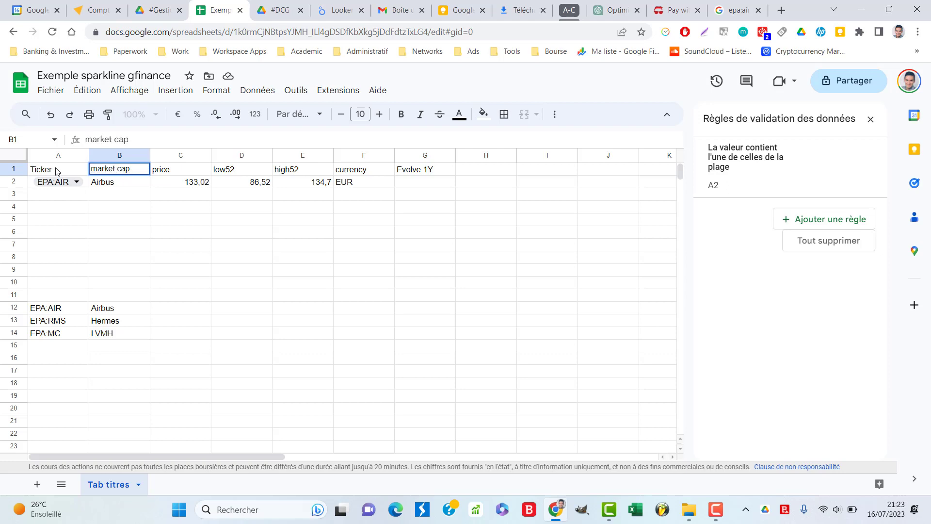
pyautogui.press('Return')
# Enter =GOOGLEFINANCE(A2;B1) in B2 in place of the title and slightly widen column B.
pyautogui.write('*')
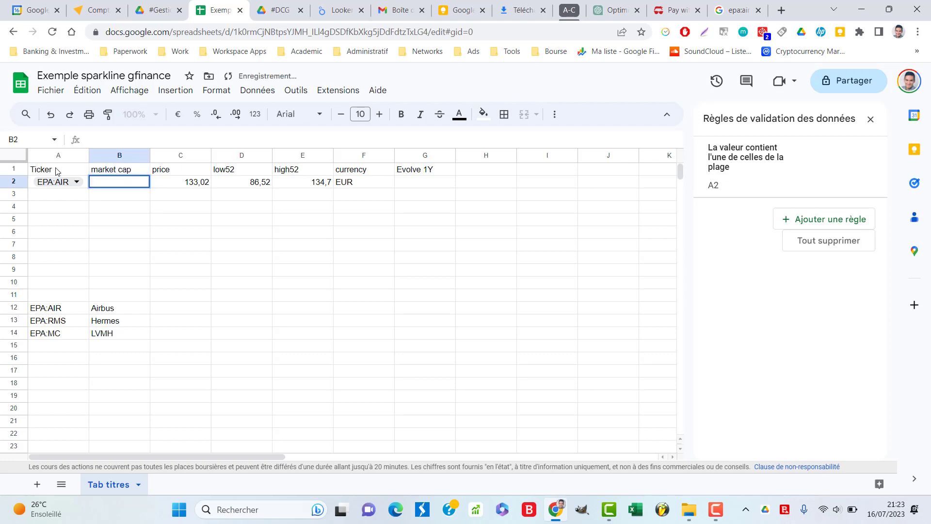
pyautogui.write('=google')
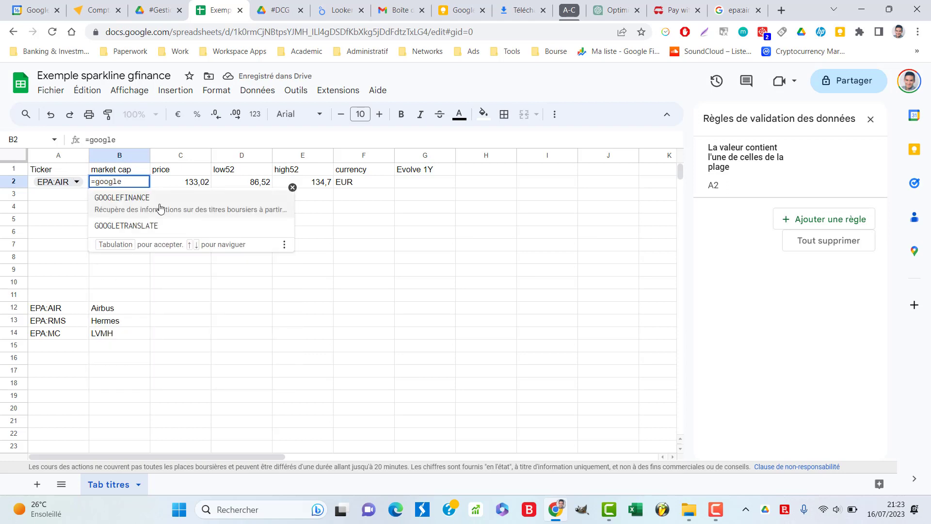
pyautogui.click(160, 208)
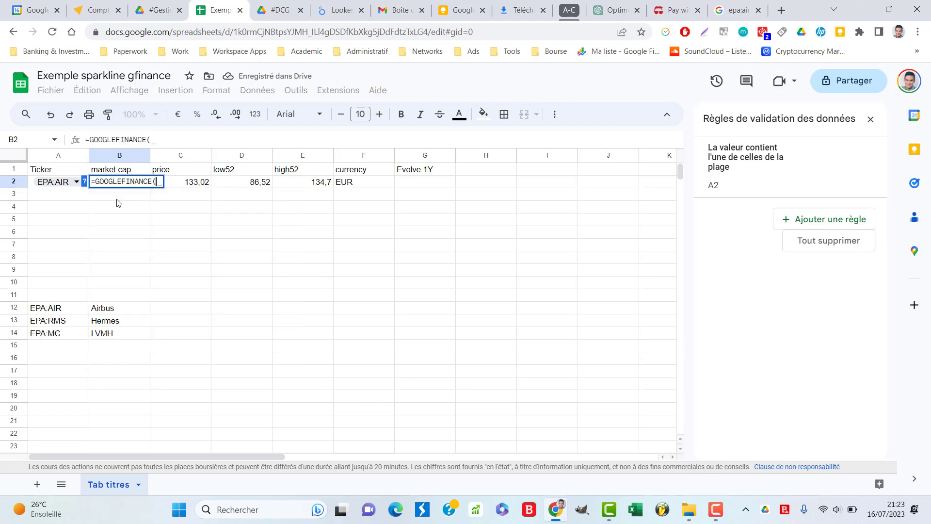
pyautogui.click(32, 186)
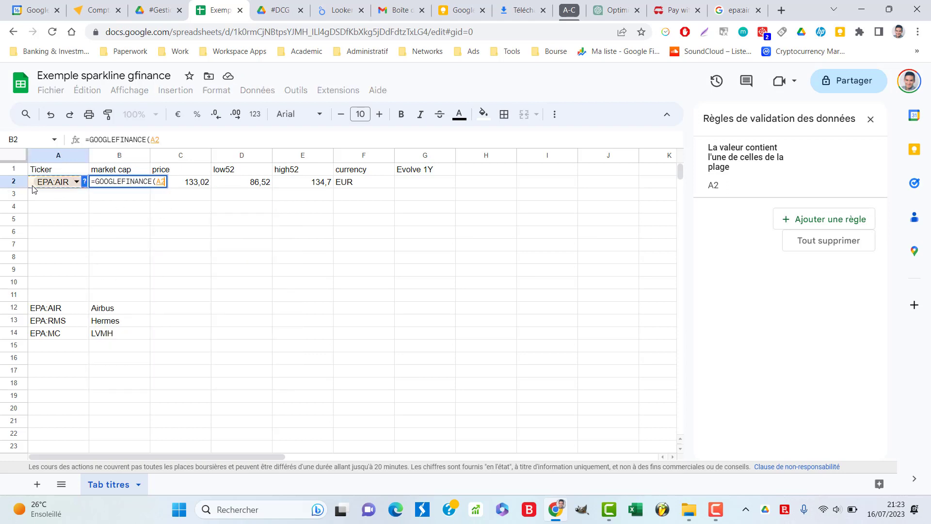
pyautogui.click(207, 139)
pyautogui.write(';')
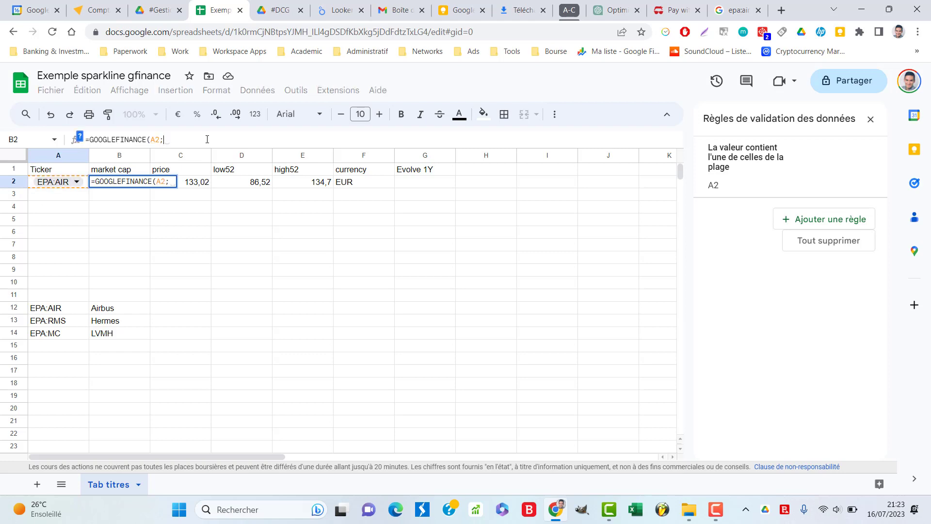
pyautogui.write('B1)')
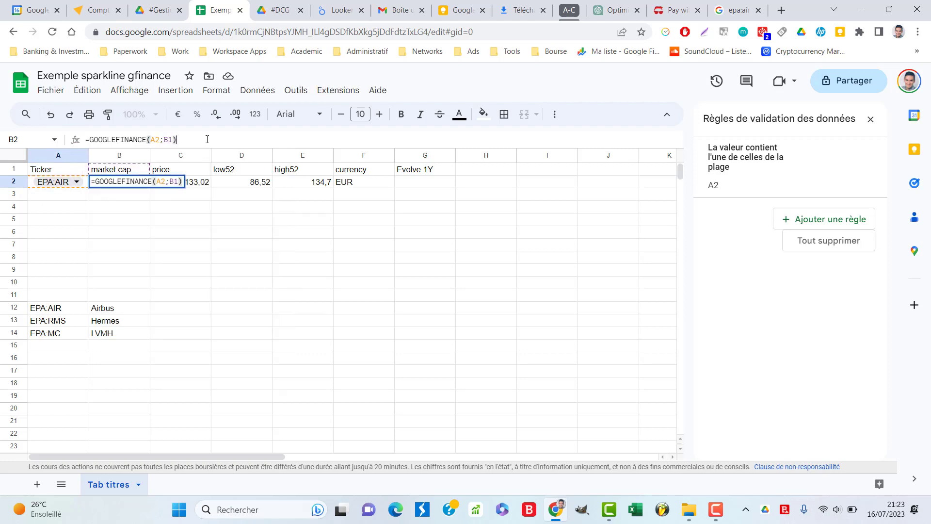
pyautogui.press('Return')
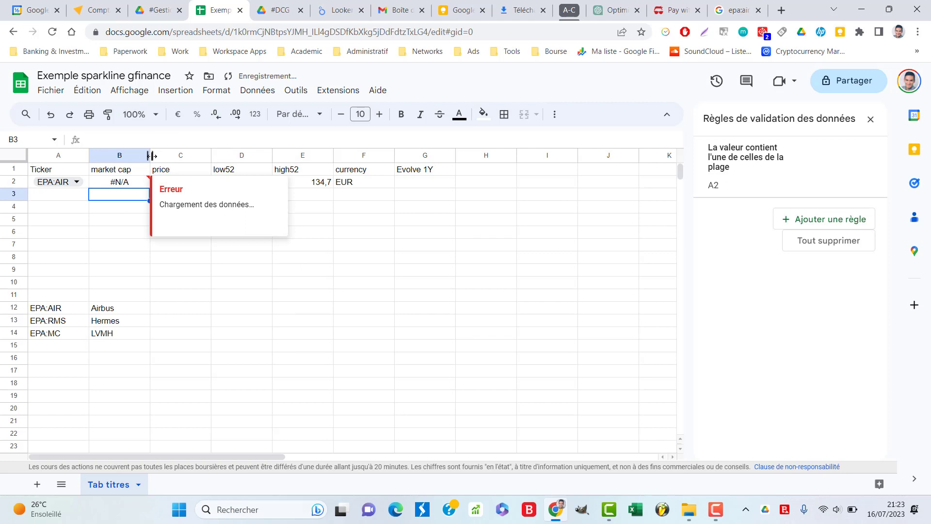
pyautogui.moveTo(151, 155)
pyautogui.mouseDown()
pyautogui.moveTo(133, 155)
pyautogui.moveTo(156, 156)
pyautogui.mouseUp()
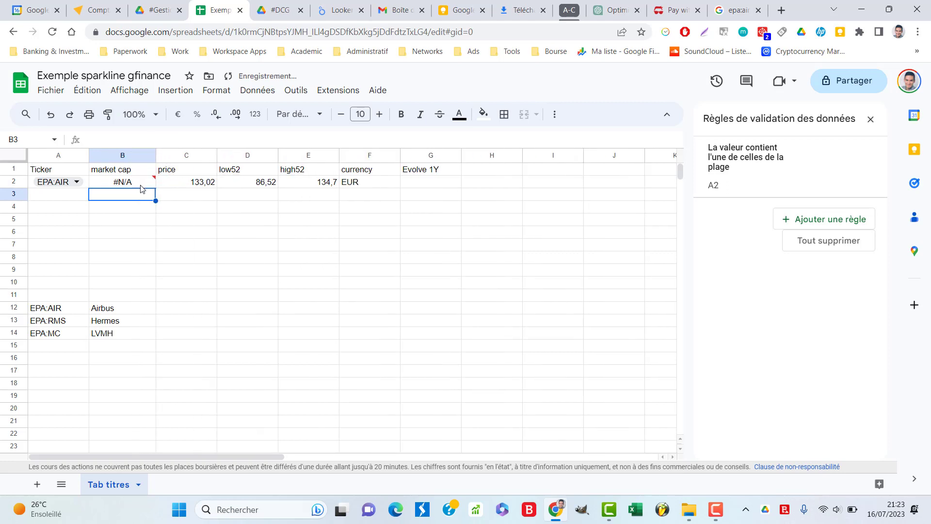
pyautogui.click(140, 187)
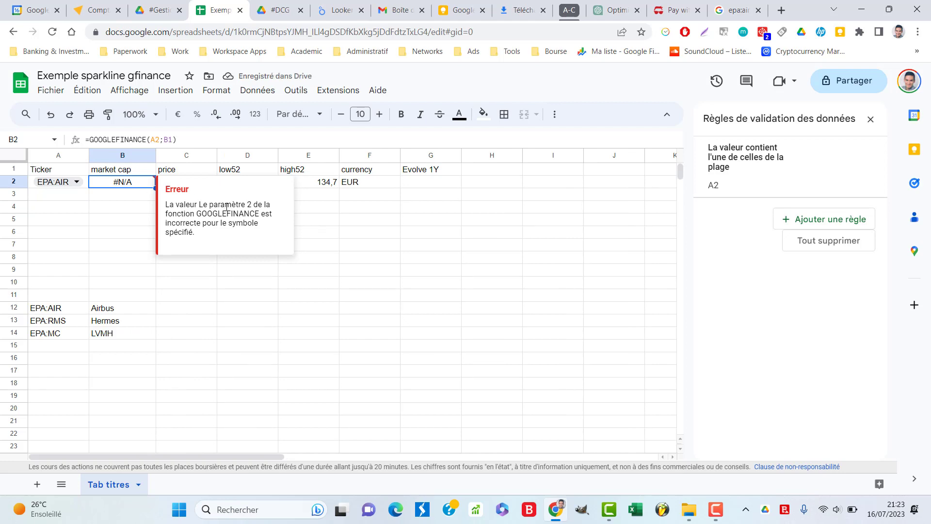
# Close the data validation rules and open the full help article for GOOGLEFINANCE from B2's formula.
pyautogui.click(129, 172)
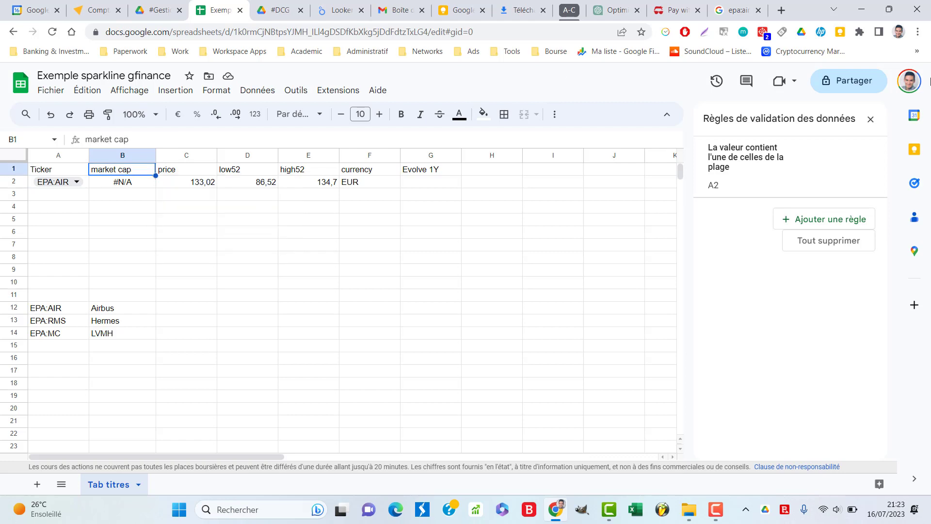
pyautogui.click(871, 119)
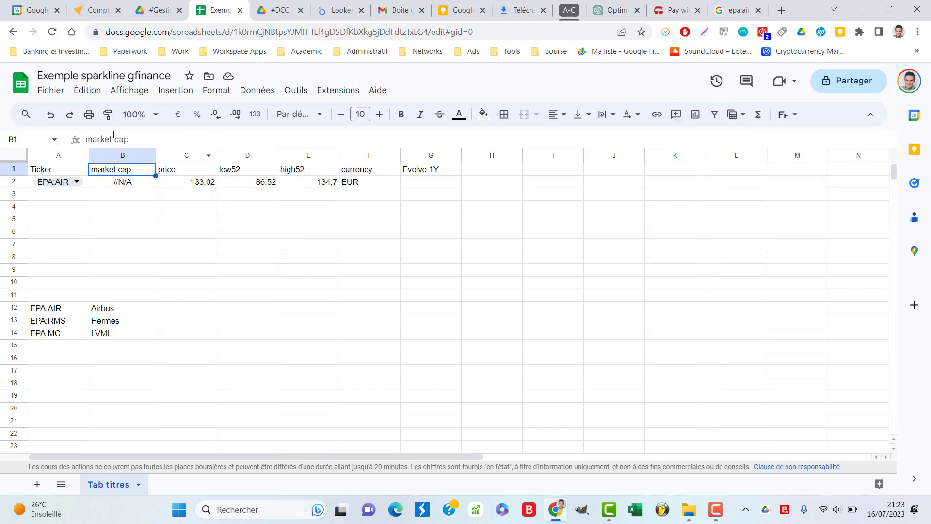
pyautogui.click(143, 185)
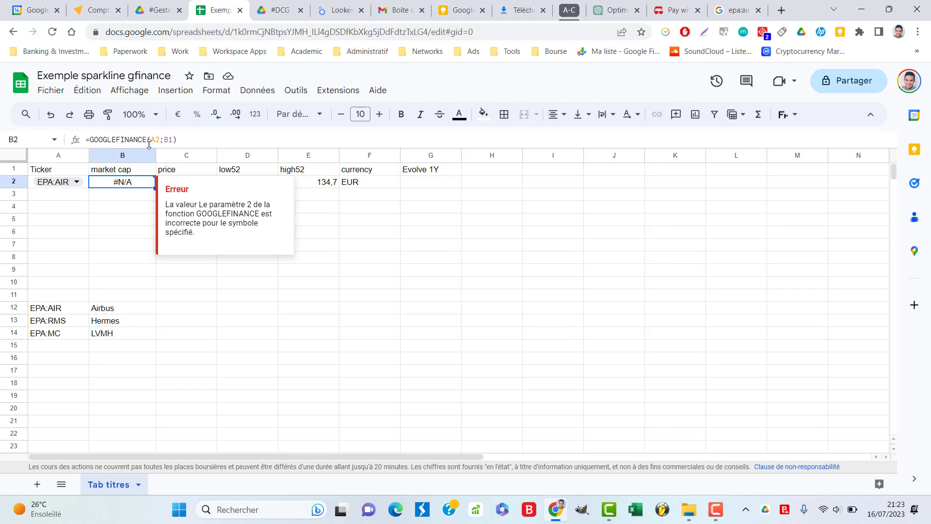
pyautogui.click(134, 140)
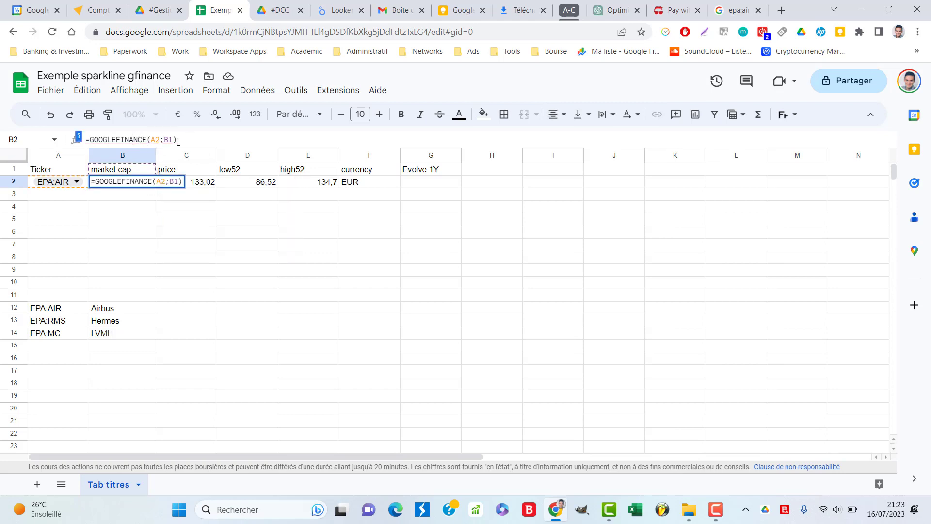
pyautogui.click(78, 137)
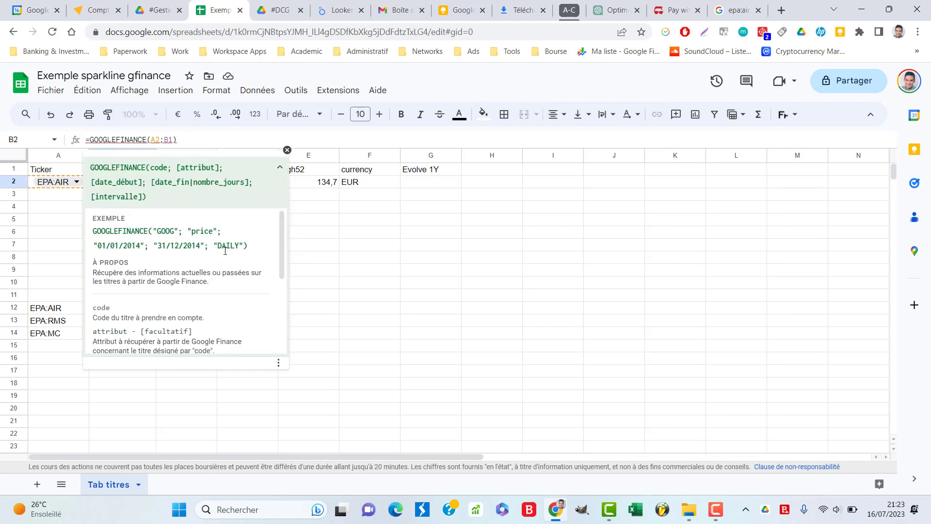
pyautogui.scroll(-3, 225, 251)
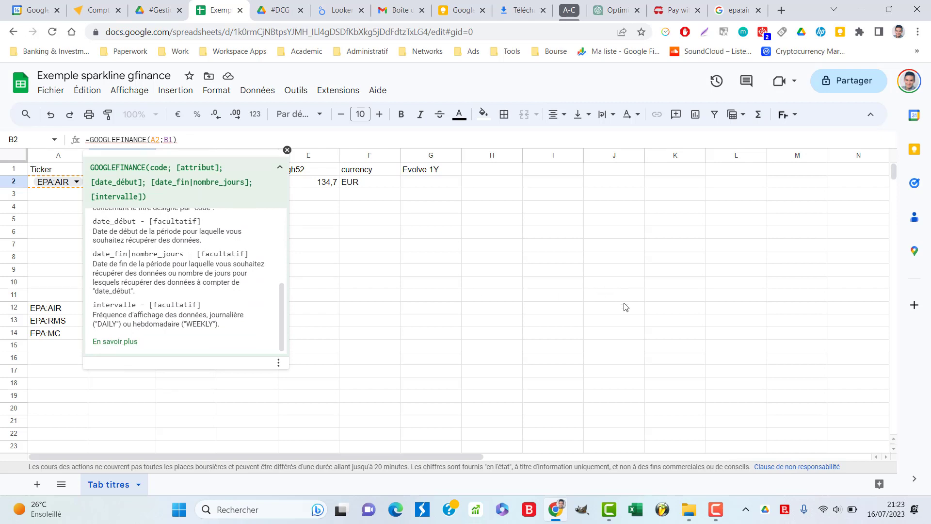
pyautogui.click(118, 342)
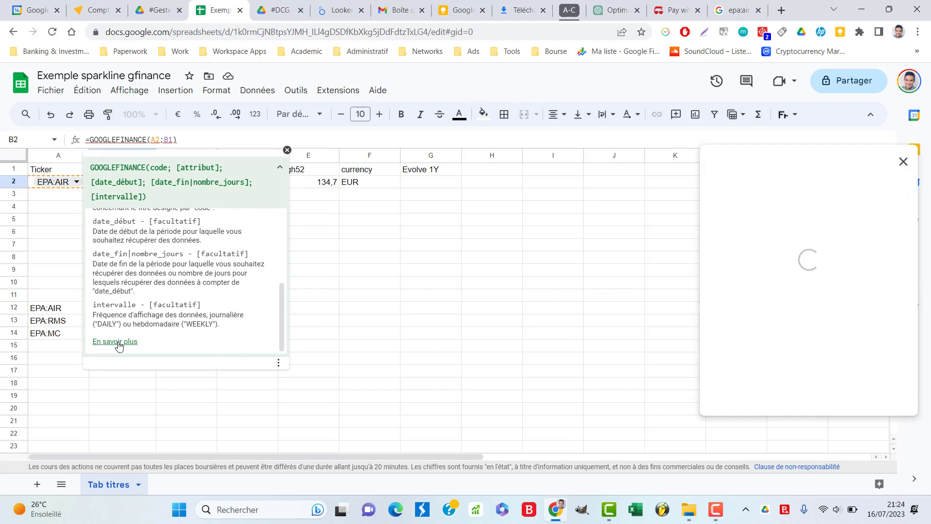
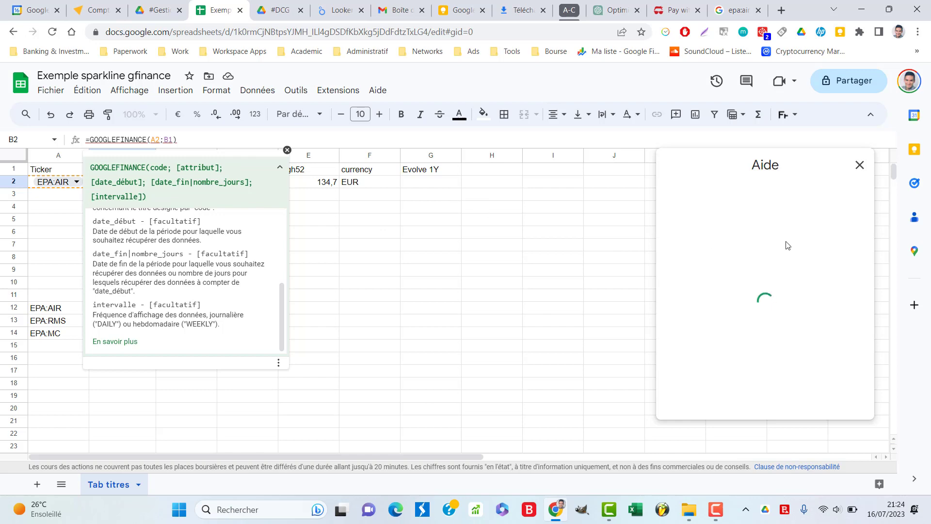
# Look through the real-time attributes in the GOOGLEFINANCE help for the exact spelling of the market capitalisation attribute.
pyautogui.scroll(-6, 787, 294)
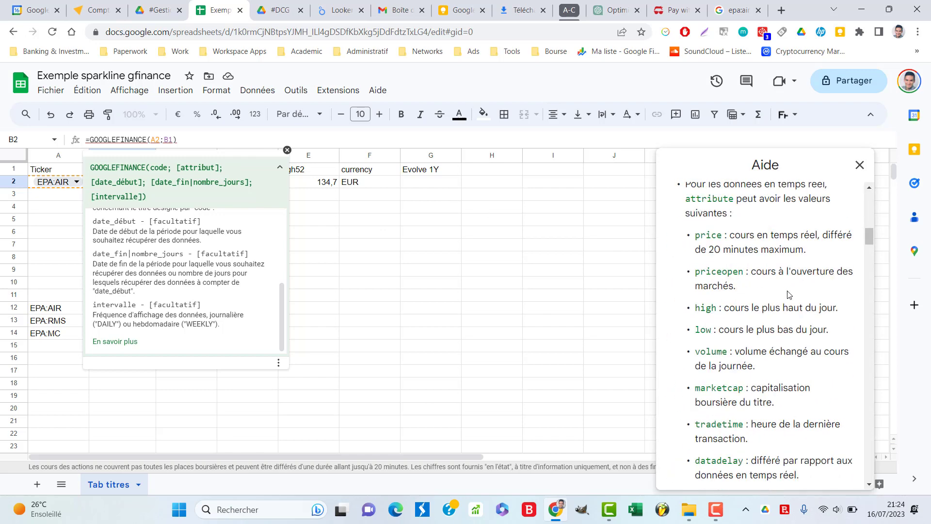
pyautogui.scroll(-15, 787, 295)
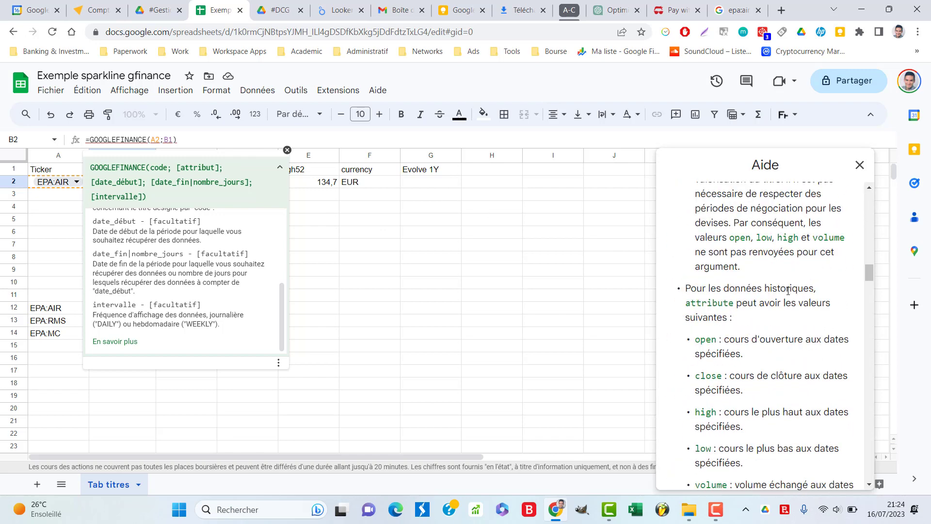
pyautogui.scroll(6, 787, 290)
pyautogui.scroll(-9, 786, 292)
pyautogui.scroll(8, 784, 294)
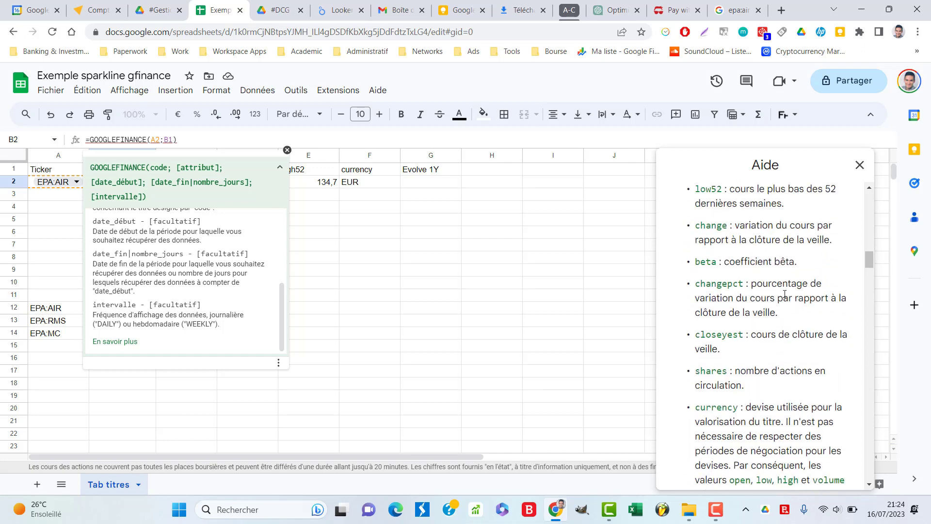
pyautogui.scroll(8, 785, 294)
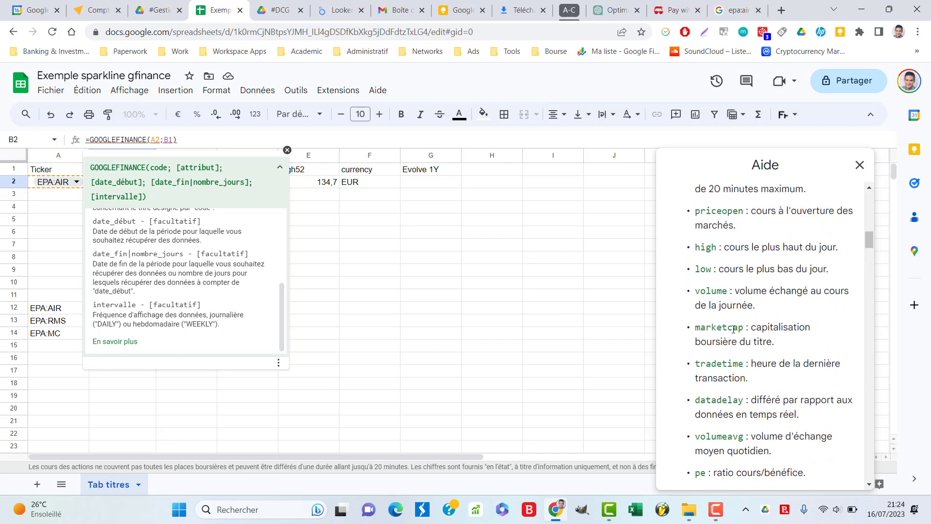
# Correct the header in B1 to "marketcap" without a space and close the function help.
pyautogui.click(287, 150)
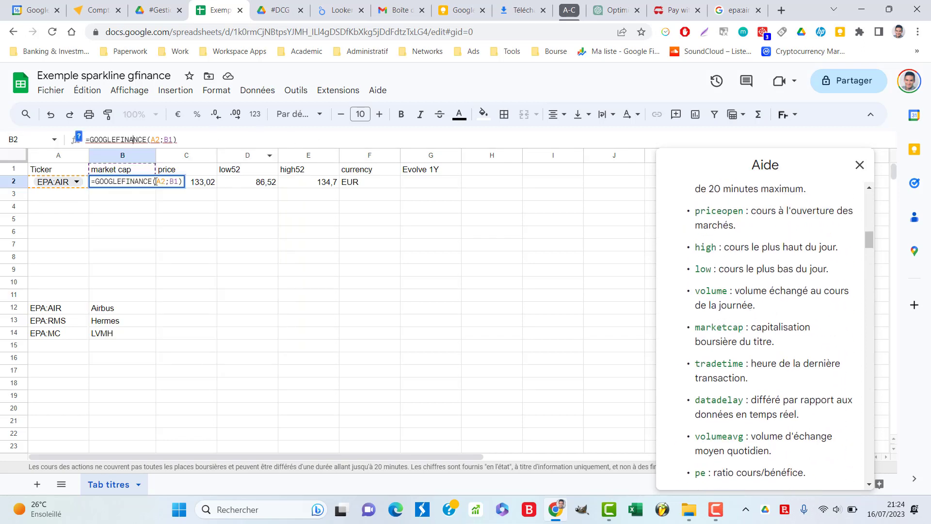
pyautogui.click(122, 171)
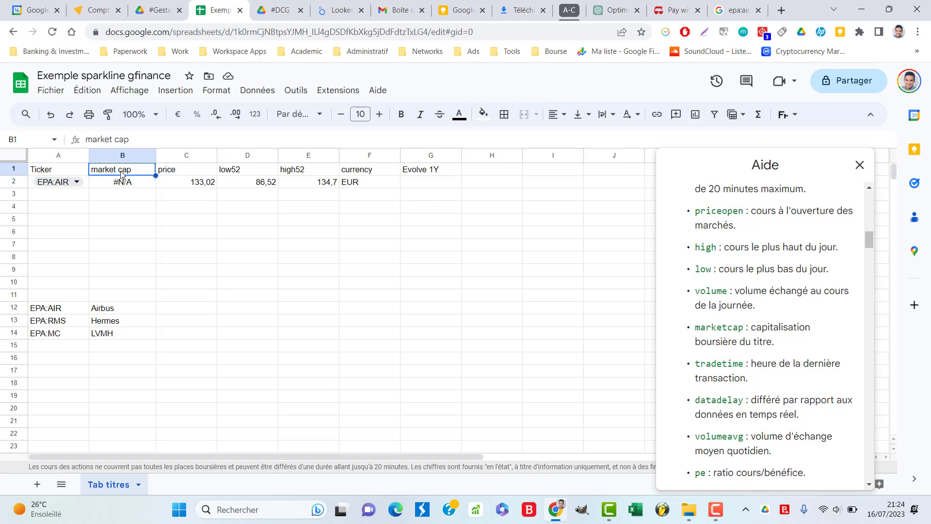
pyautogui.click(115, 137)
pyautogui.press('BackSpace')
pyautogui.press('Return')
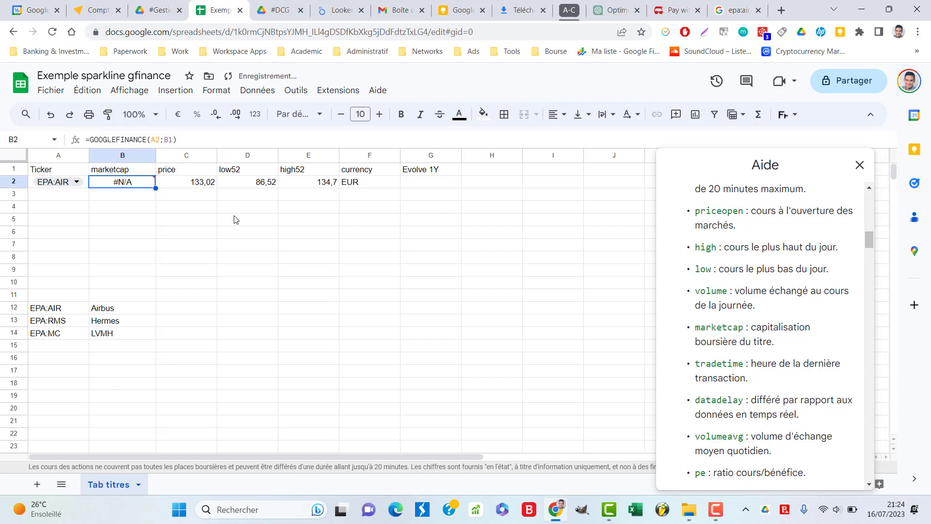
pyautogui.click(860, 165)
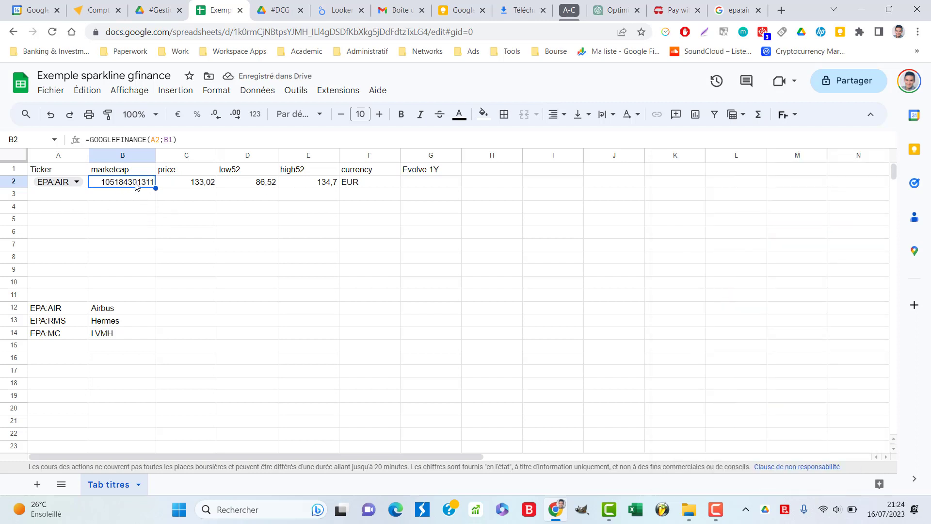
# Divide the market cap formula in B2 by 1000000, giving =GOOGLEFINANCE(A2;B1)/1000000.
pyautogui.click(200, 141)
pyautogui.write('/')
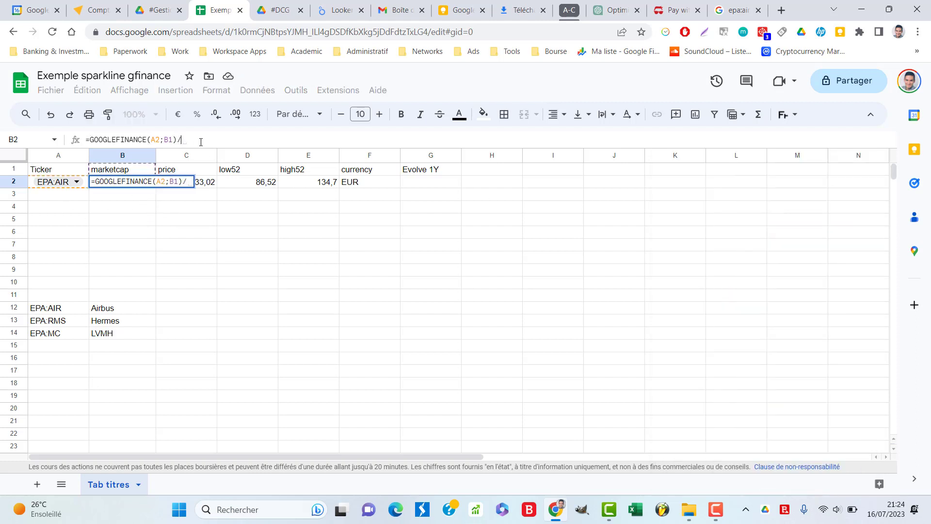
pyautogui.write('1000')
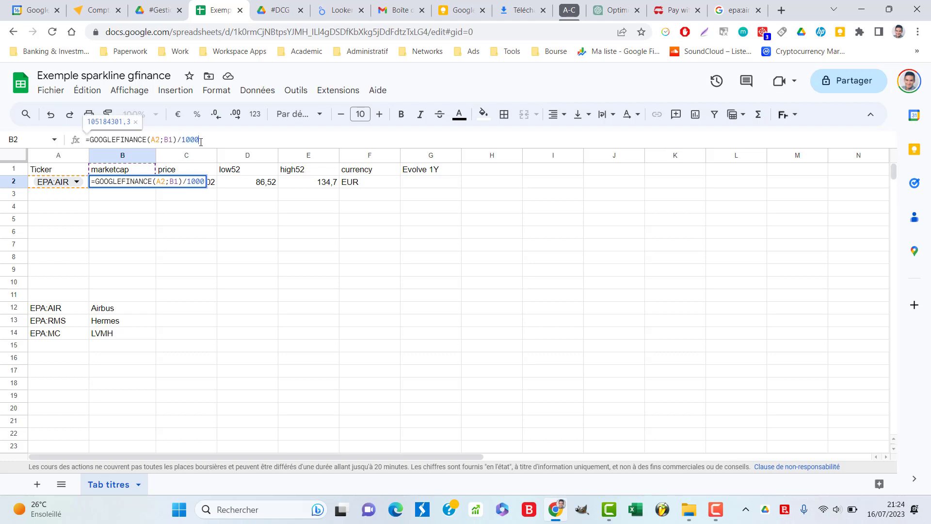
pyautogui.write('000')
pyautogui.press('Return')
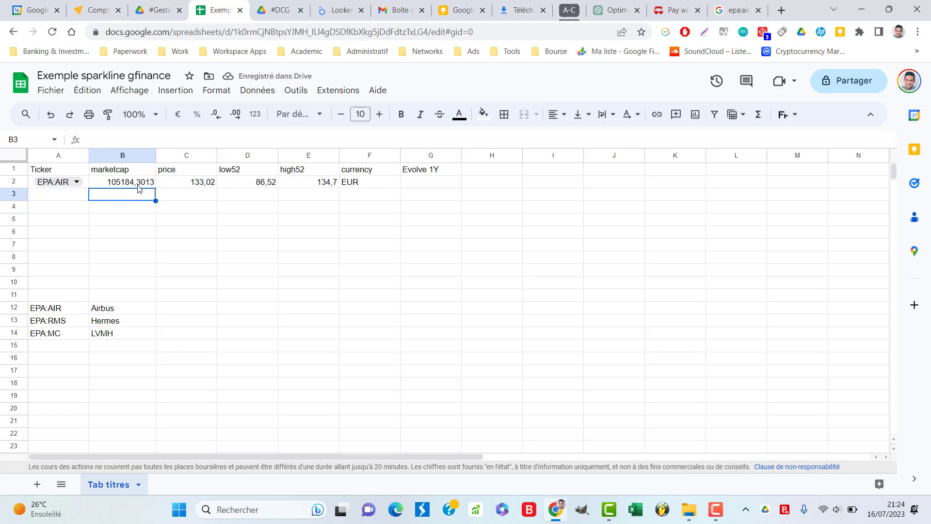
# Enlarge the divisor in B2's market cap formula by adding a zero to 1000000.
pyautogui.press('Up')
pyautogui.click(222, 139)
pyautogui.write('0')
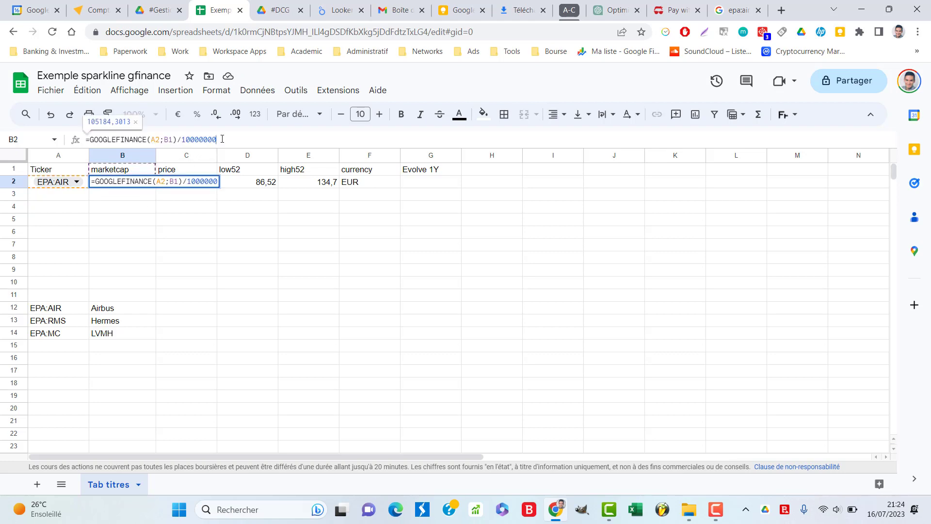
pyautogui.write('00')
pyautogui.press('Return')
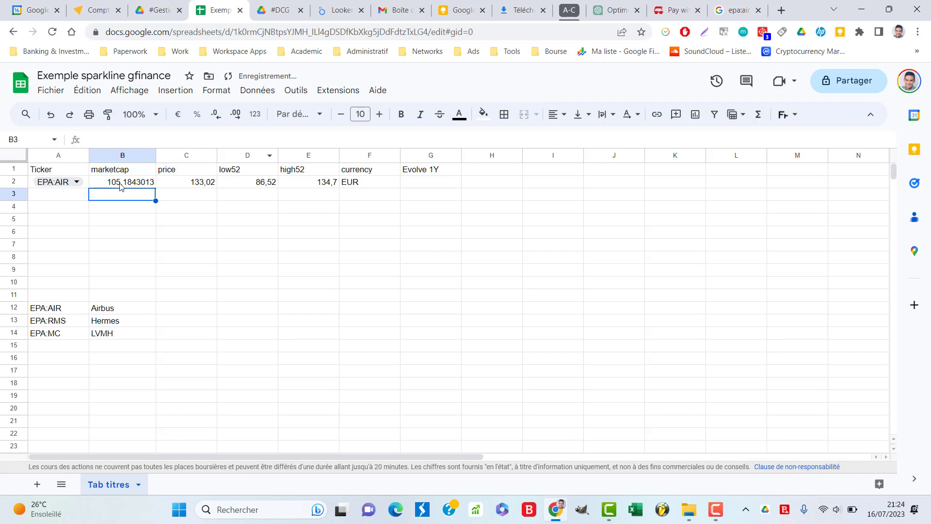
pyautogui.click(735, 11)
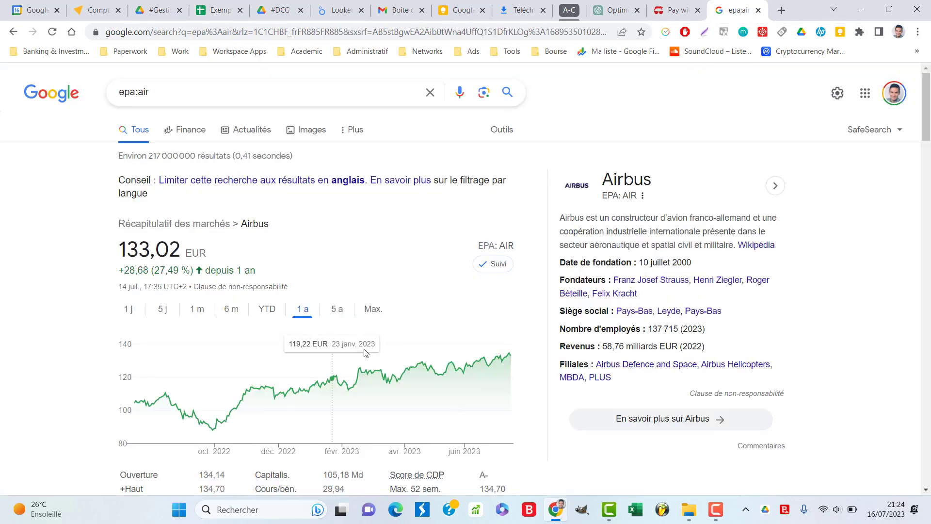
pyautogui.scroll(-2, 365, 353)
pyautogui.scroll(3, 386, 354)
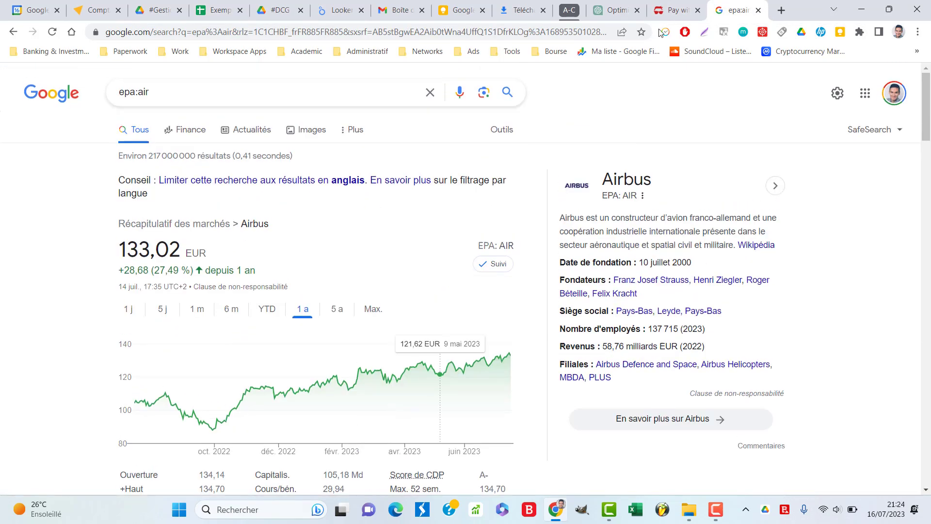
pyautogui.click(218, 10)
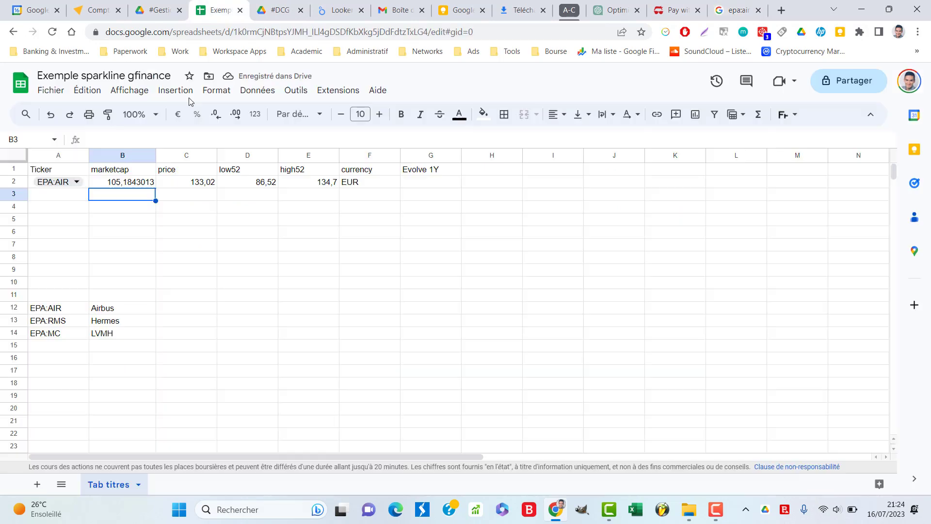
# Choose EPA:MC as the ticker in A2 and select the market cap result in B2.
pyautogui.click(73, 182)
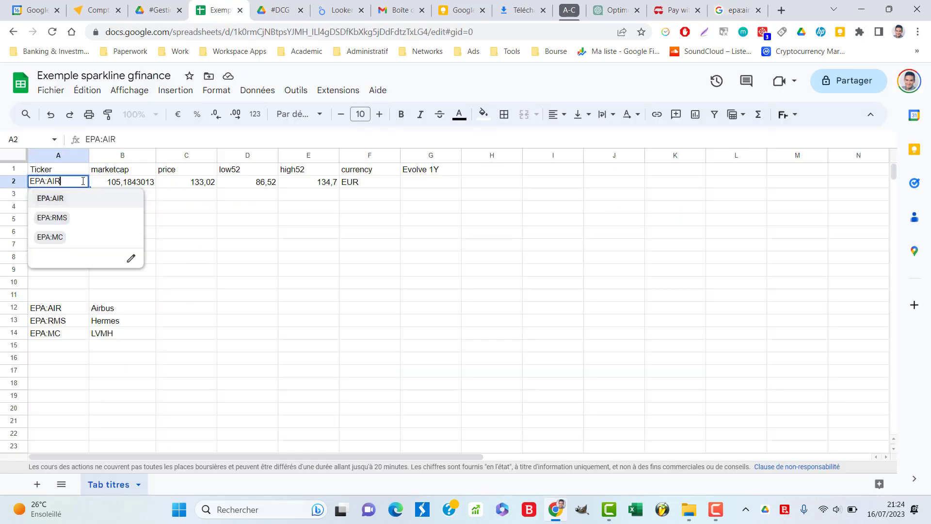
pyautogui.click(82, 238)
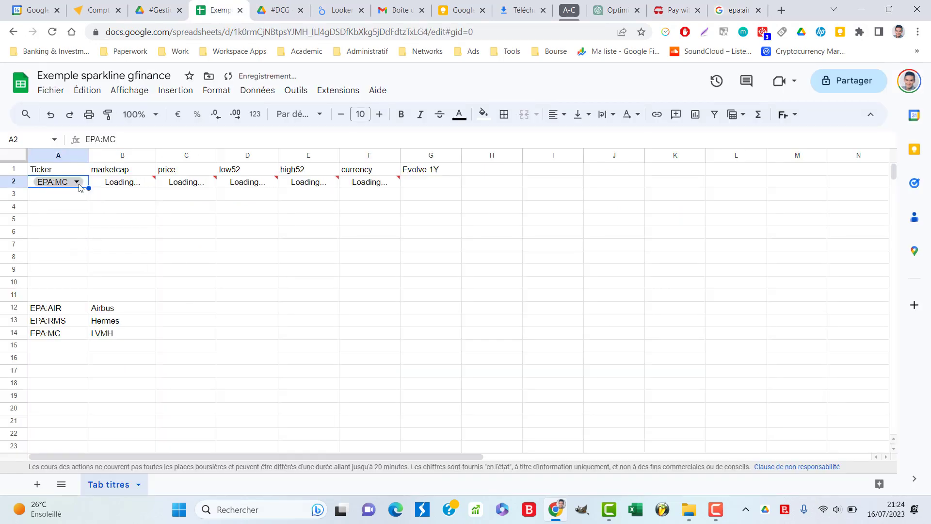
pyautogui.click(116, 184)
# Search Google for epa:mc, check LVMH's market capitalisation there, and return to the spreadsheet.
pyautogui.click(734, 10)
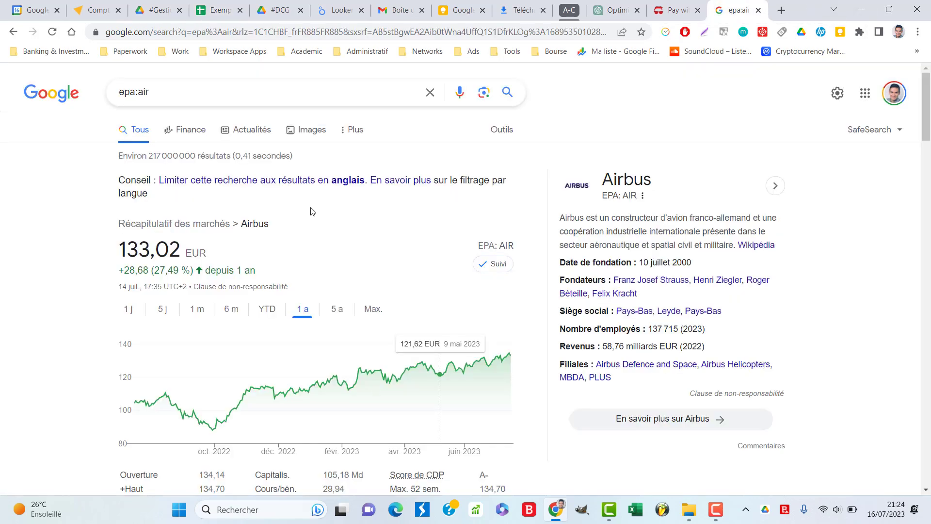
pyautogui.click(179, 88)
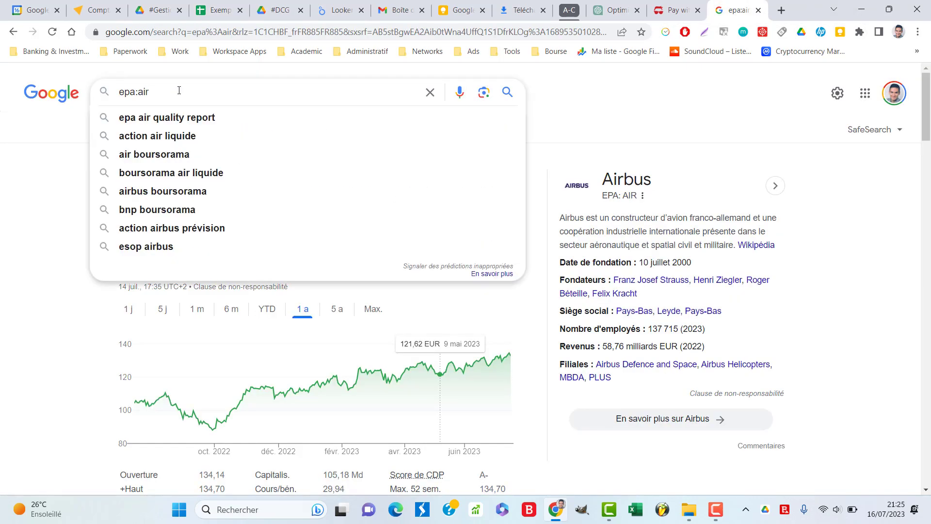
pyautogui.write('mc')
pyautogui.press('Return')
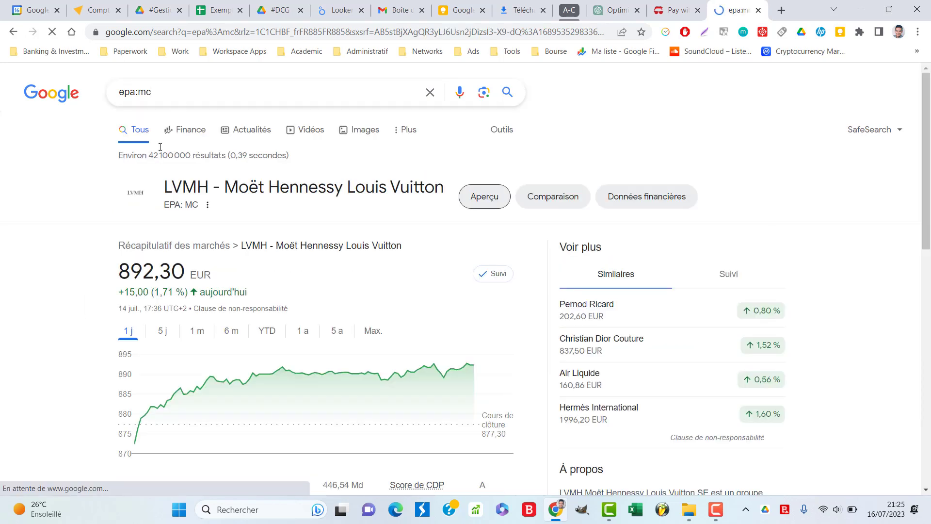
pyautogui.scroll(-4, 49, 412)
pyautogui.scroll(2, 64, 373)
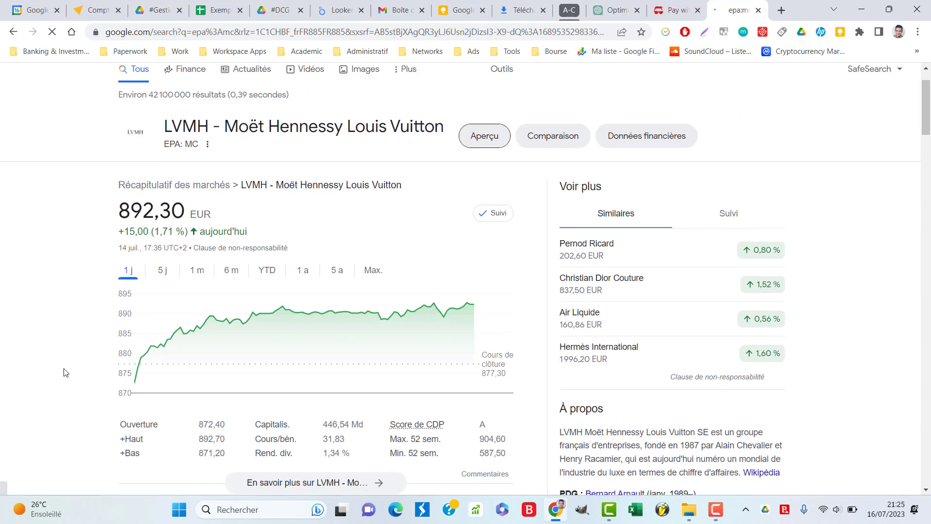
pyautogui.click(663, 4)
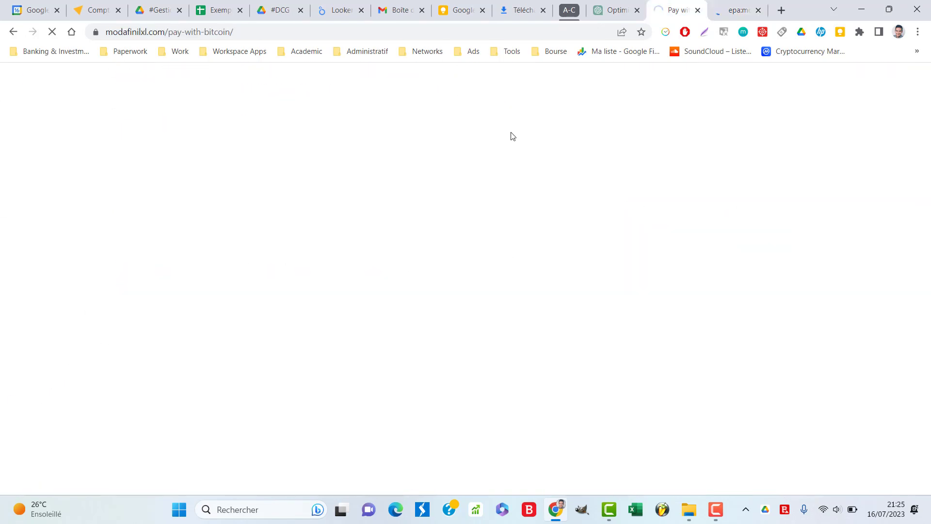
pyautogui.click(219, 7)
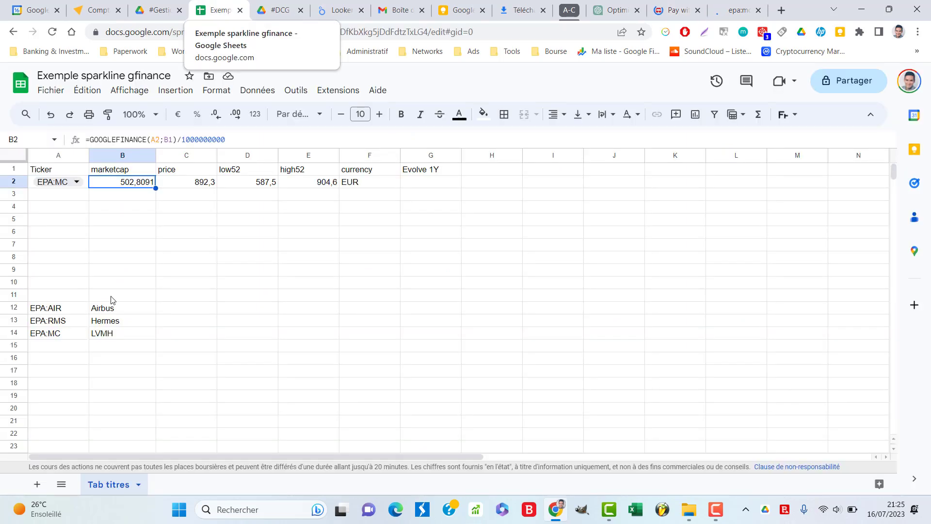
pyautogui.click(67, 360)
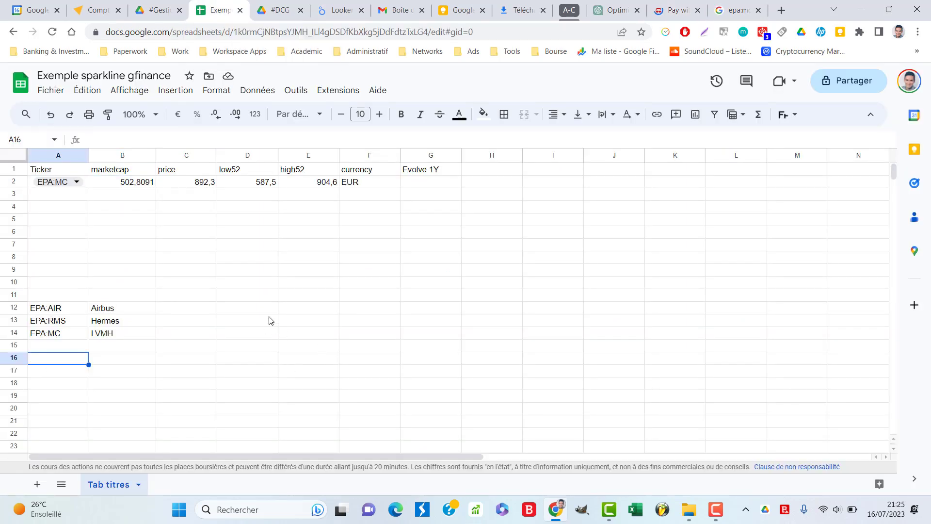
pyautogui.click(270, 318)
pyautogui.doubleClick(269, 319)
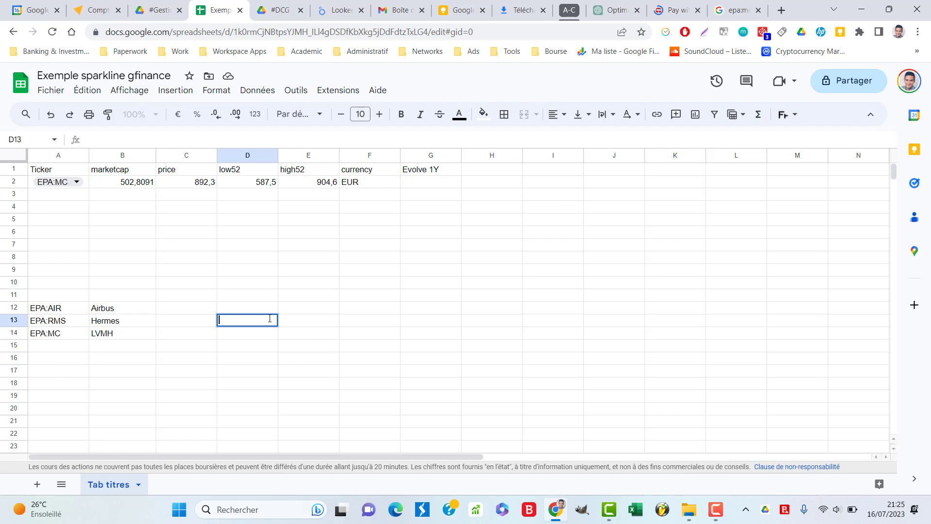
pyautogui.write('=googlefinance')
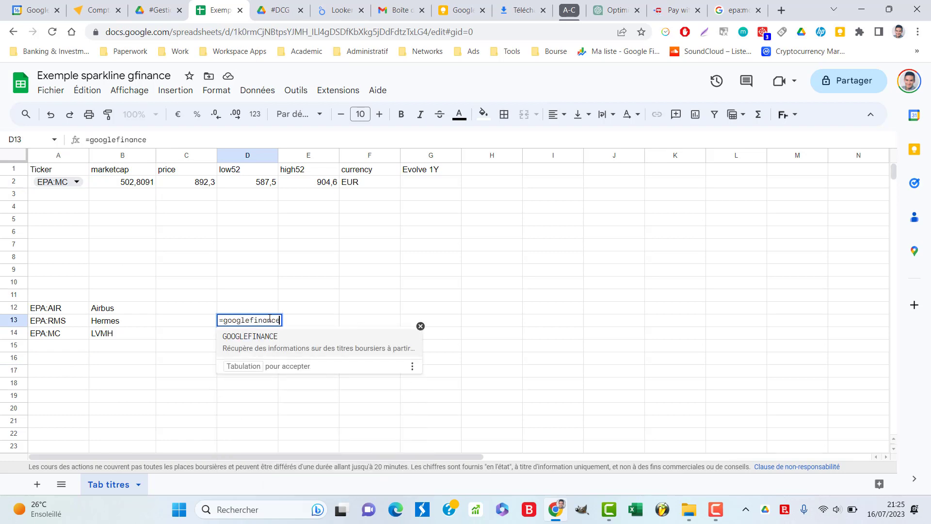
pyautogui.click(292, 348)
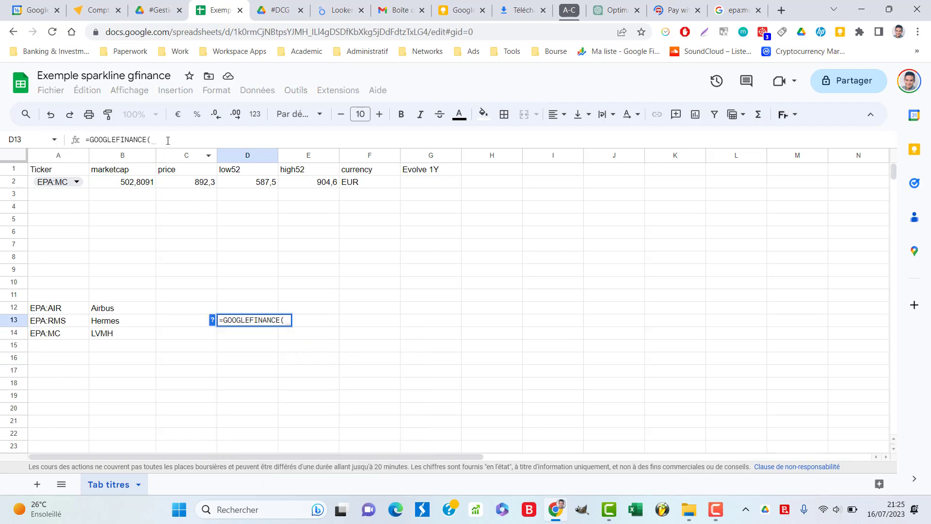
pyautogui.click(168, 140)
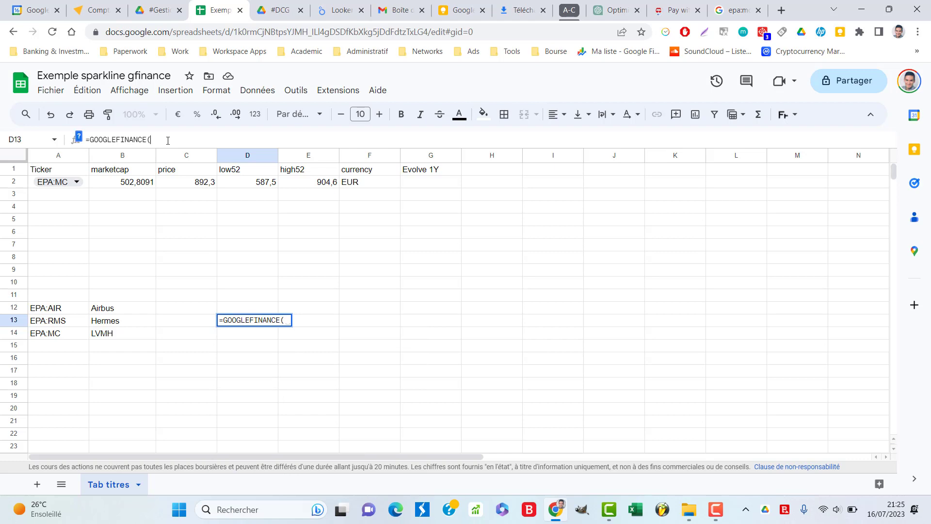
pyautogui.write('EUR')
pyautogui.press('BackSpace')
pyautogui.press('BackSpace')
pyautogui.hotkey('ctrl', 'a')
pyautogui.press('BackSpace')
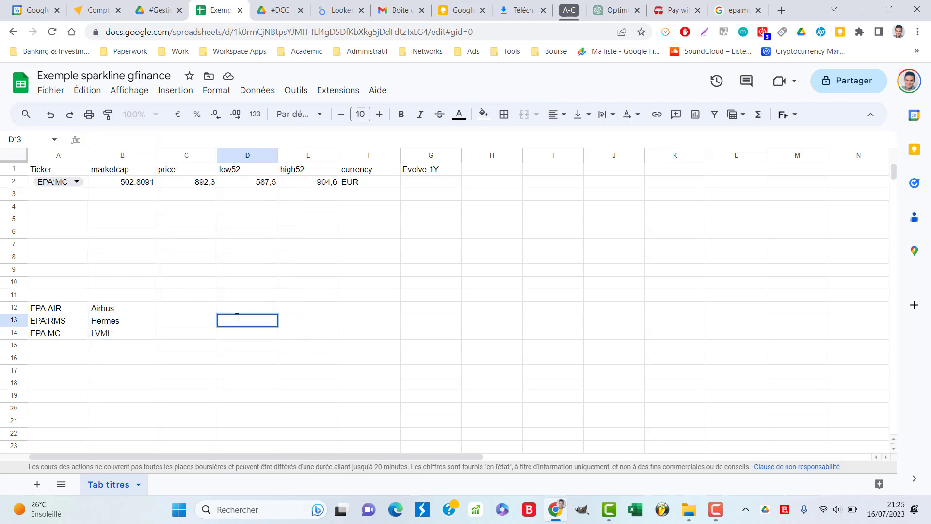
pyautogui.click(238, 309)
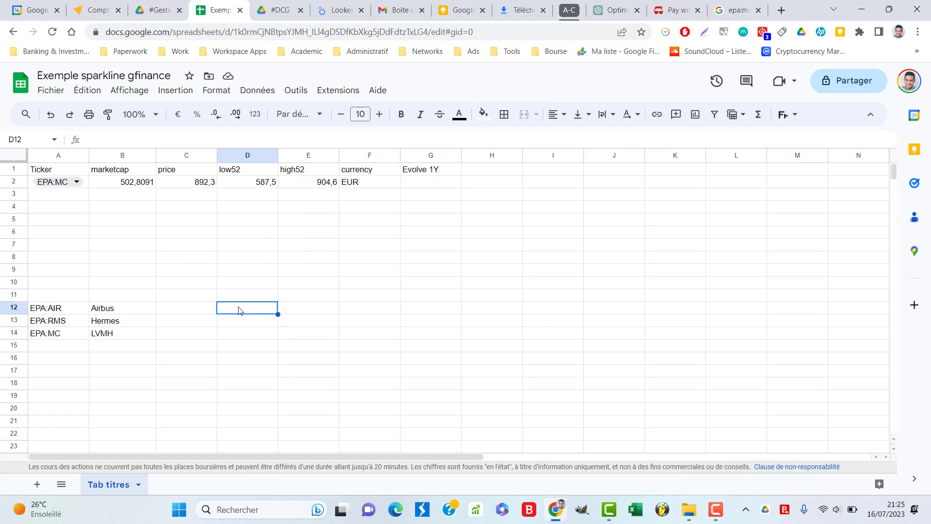
# Switch the ticker in A2 to EPA:RMS.
pyautogui.click(121, 188)
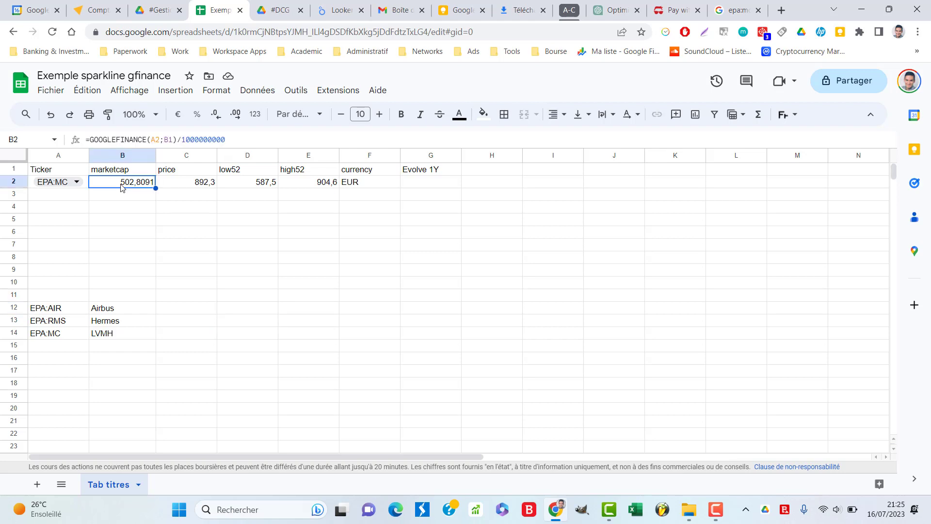
pyautogui.click(77, 182)
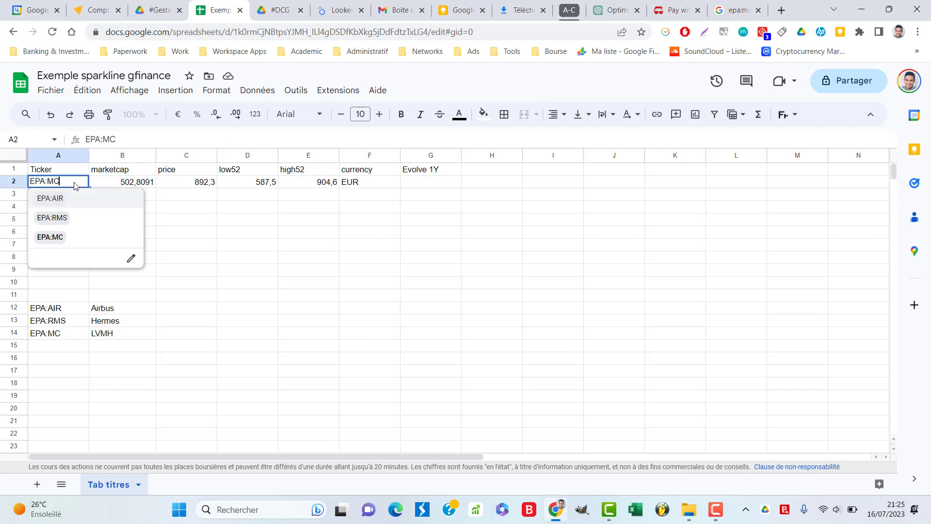
pyautogui.click(87, 221)
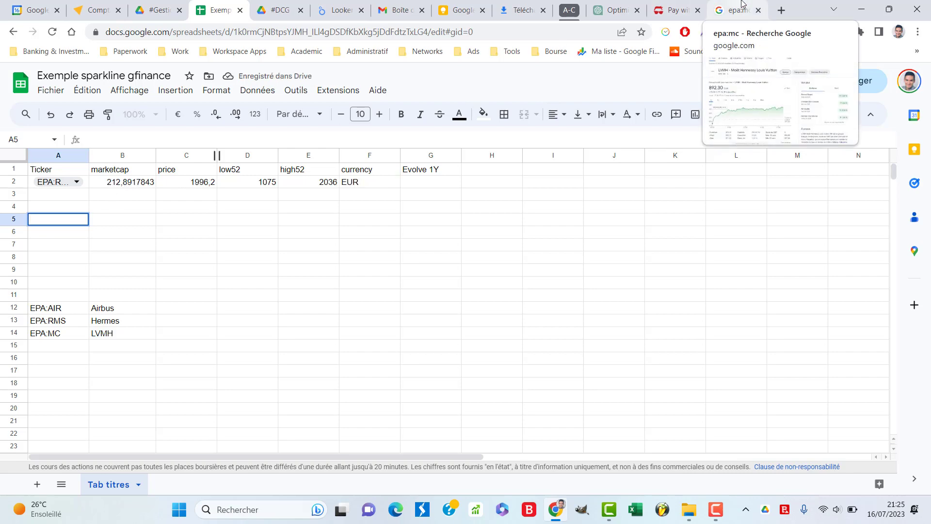
# Search Google for epa:rms and return to the spreadsheet.
pyautogui.click(742, 5)
pyautogui.scroll(1, 216, 158)
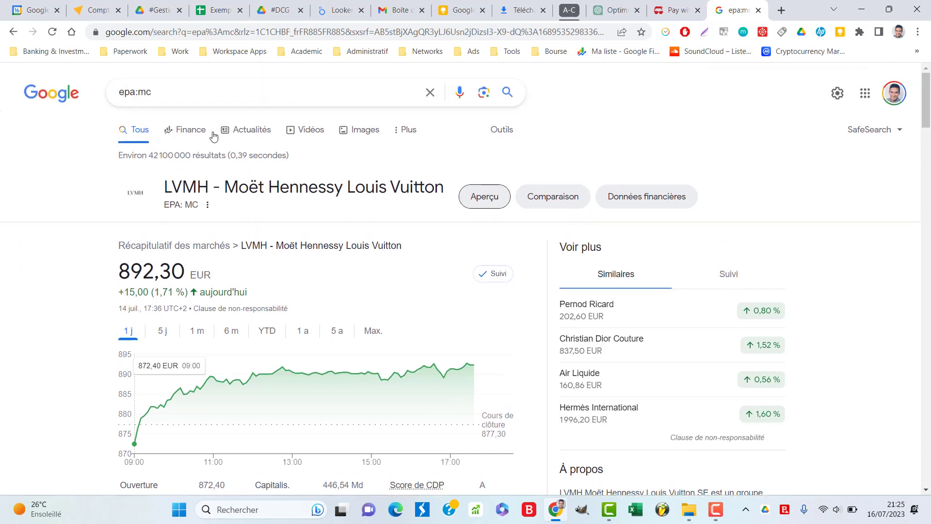
pyautogui.click(203, 92)
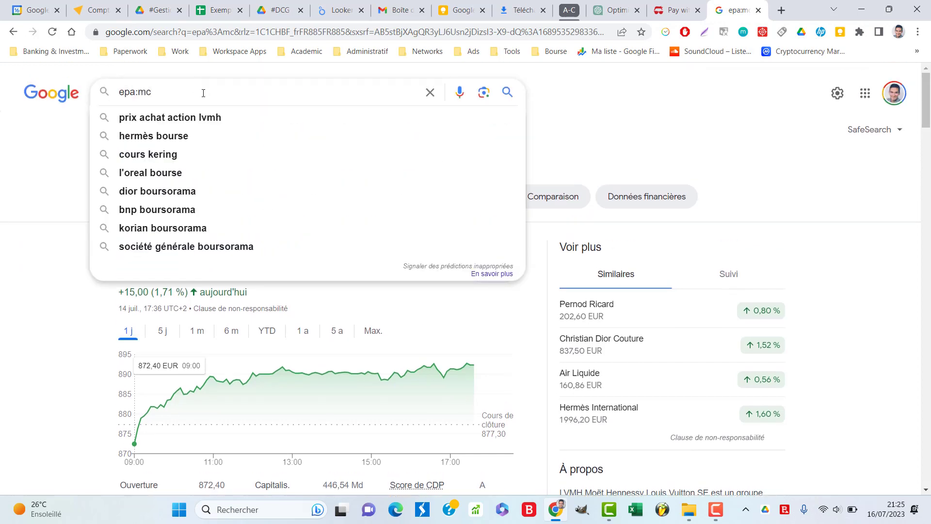
pyautogui.press('BackSpace')
pyautogui.write('rms')
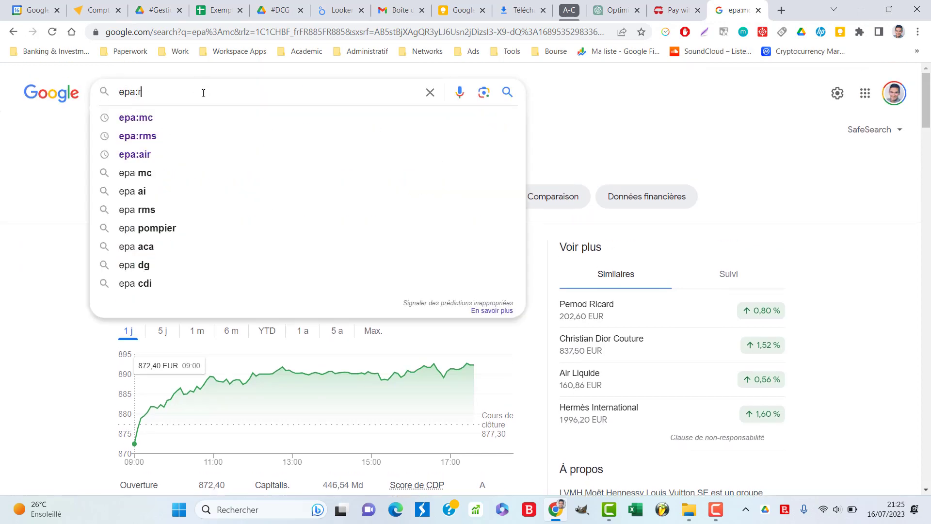
pyautogui.press('Return')
pyautogui.click(219, 10)
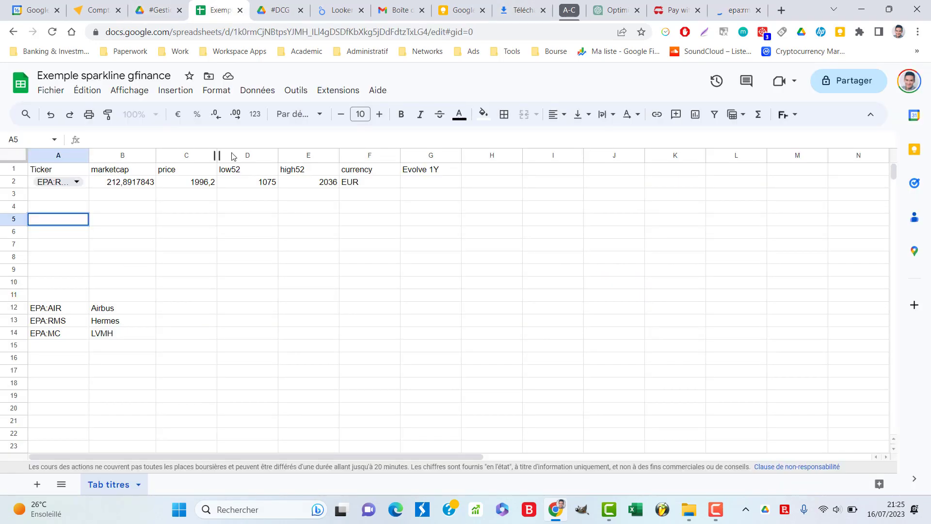
pyautogui.click(79, 183)
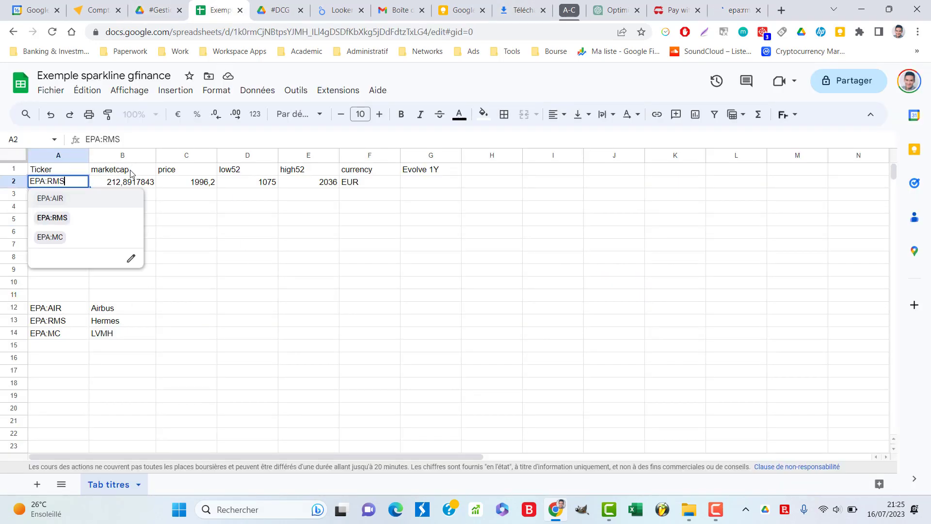
pyautogui.click(131, 173)
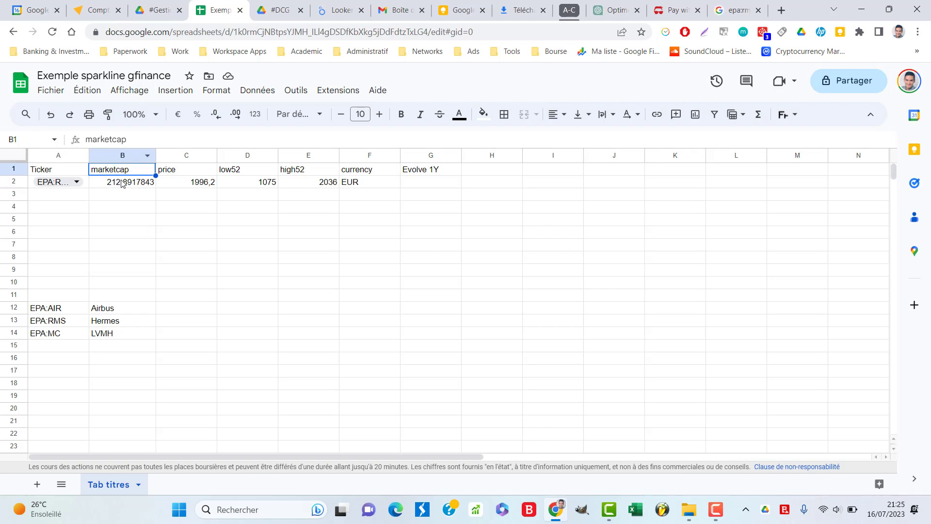
pyautogui.click(142, 200)
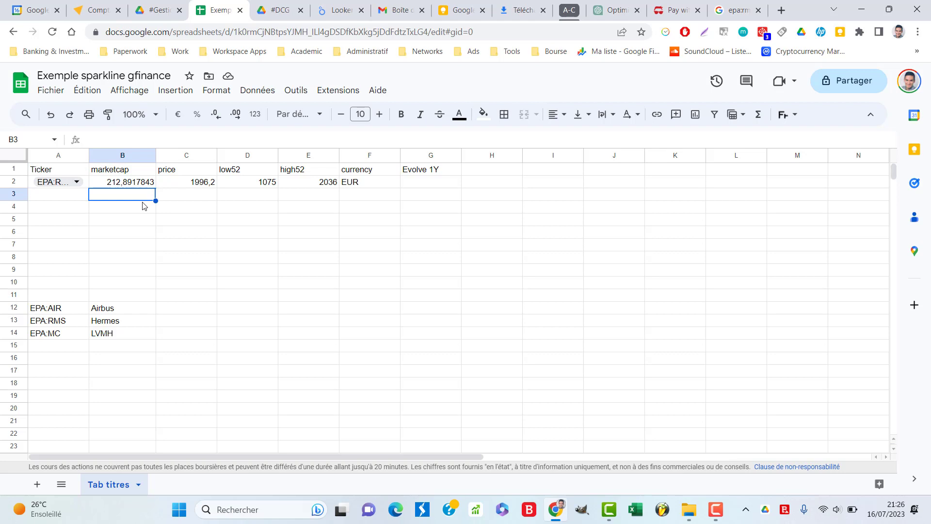
pyautogui.click(77, 182)
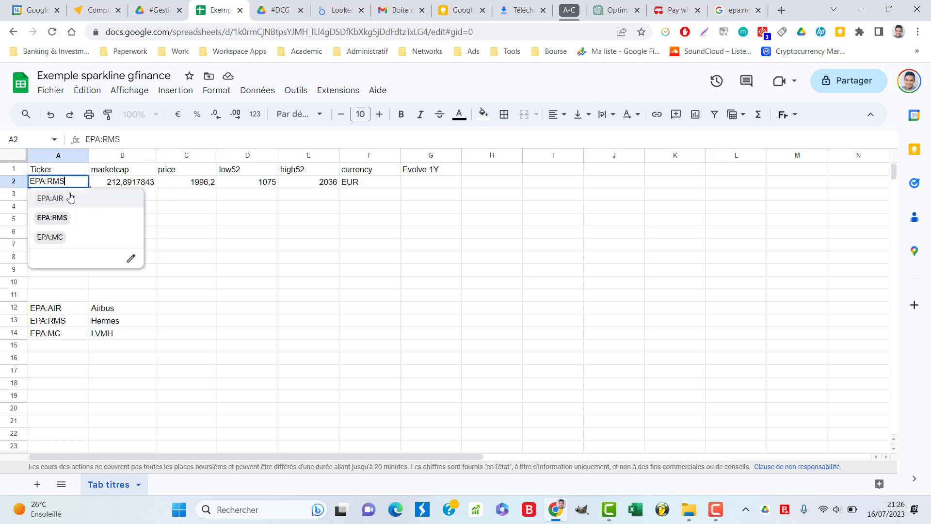
# Replace the LVMH entry in row 14 with the ticker EPA:OR and the company name L'Oréal.
pyautogui.click(57, 337)
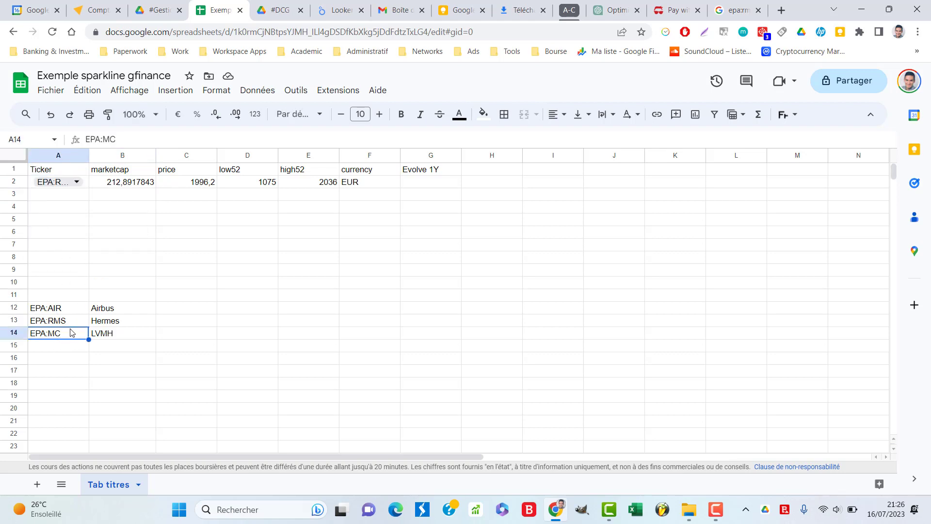
pyautogui.doubleClick(69, 331)
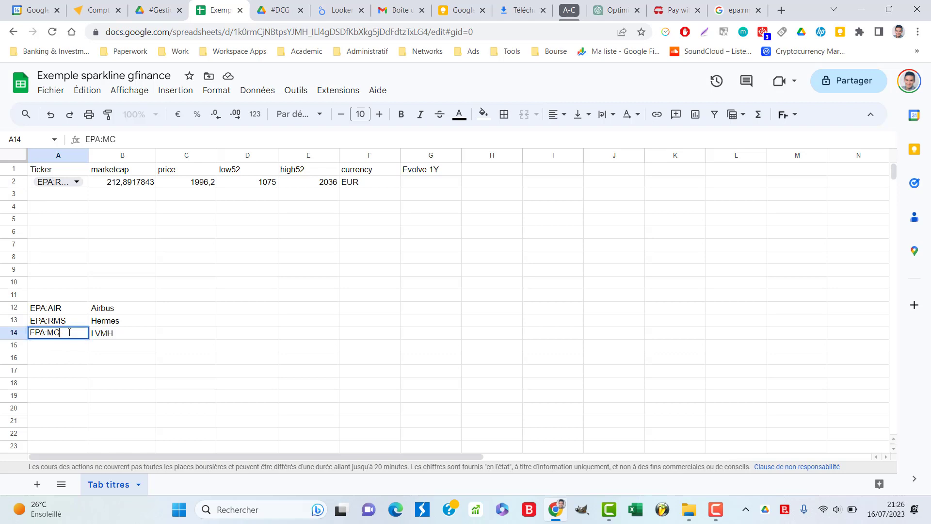
pyautogui.press('BackSpace')
pyautogui.write('OR')
pyautogui.press('Tab')
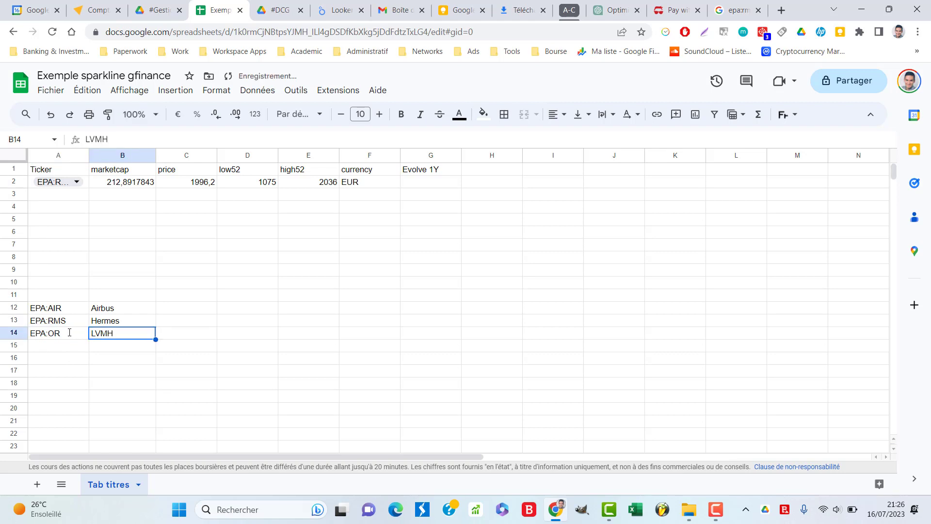
pyautogui.write("L'Or")
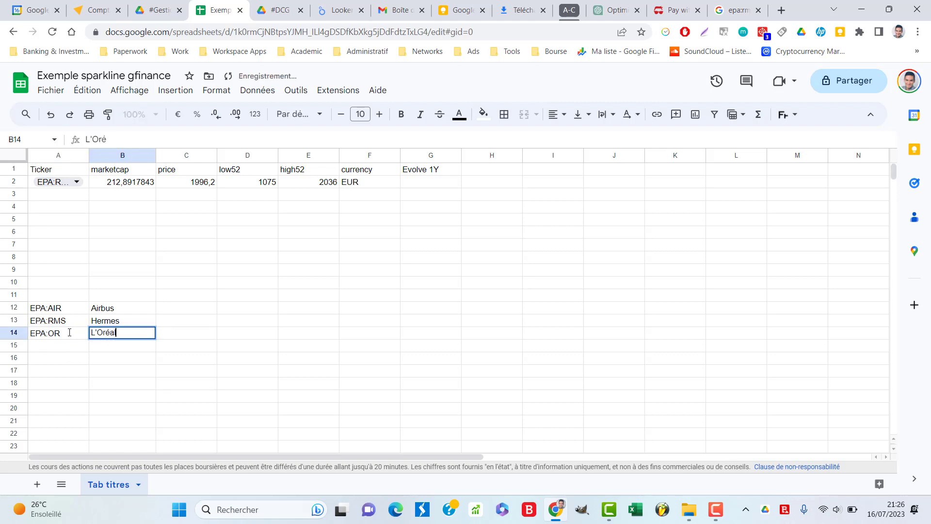
pyautogui.write('éal')
pyautogui.press('Return')
# Switch the ticker in A2 to EPA:OR.
pyautogui.click(75, 182)
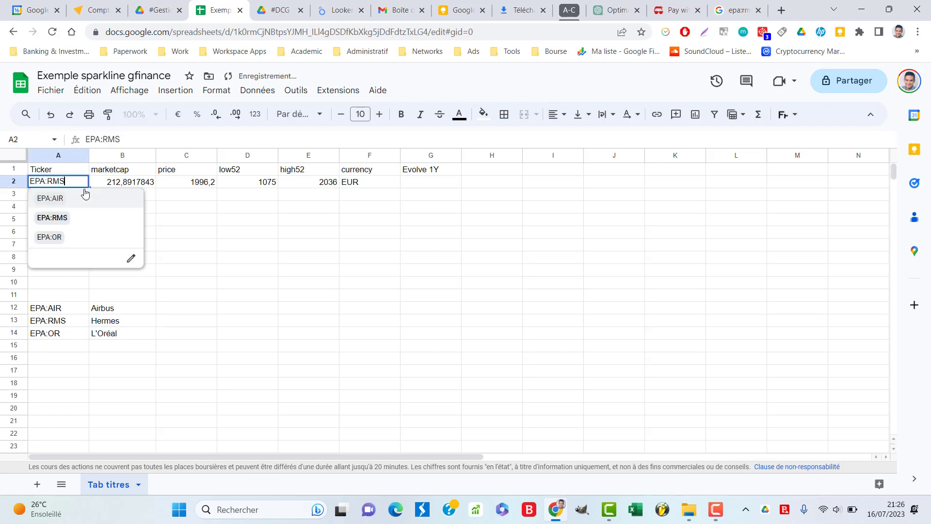
pyautogui.click(83, 236)
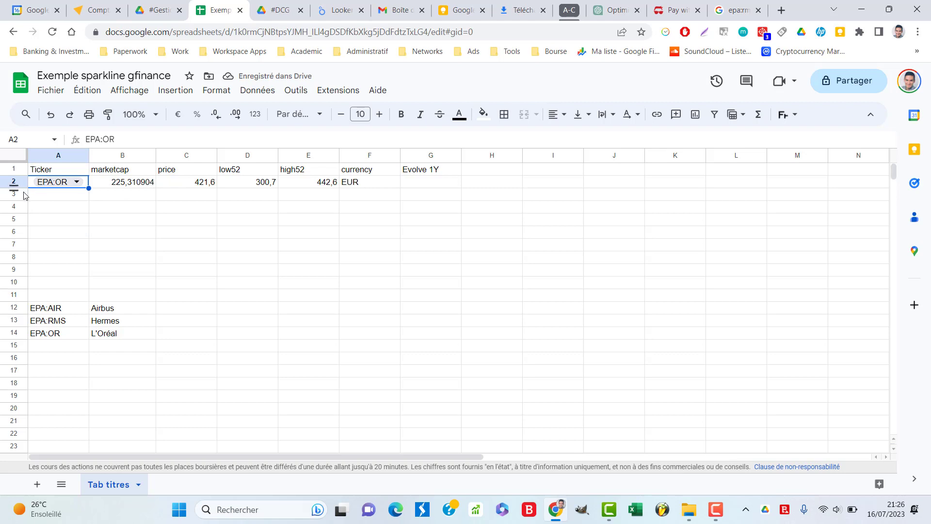
# Make row 2 taller and widen column G to enlarge the empty Evolve 1Y cell.
pyautogui.moveTo(16, 189); pyautogui.dragTo(16, 217)
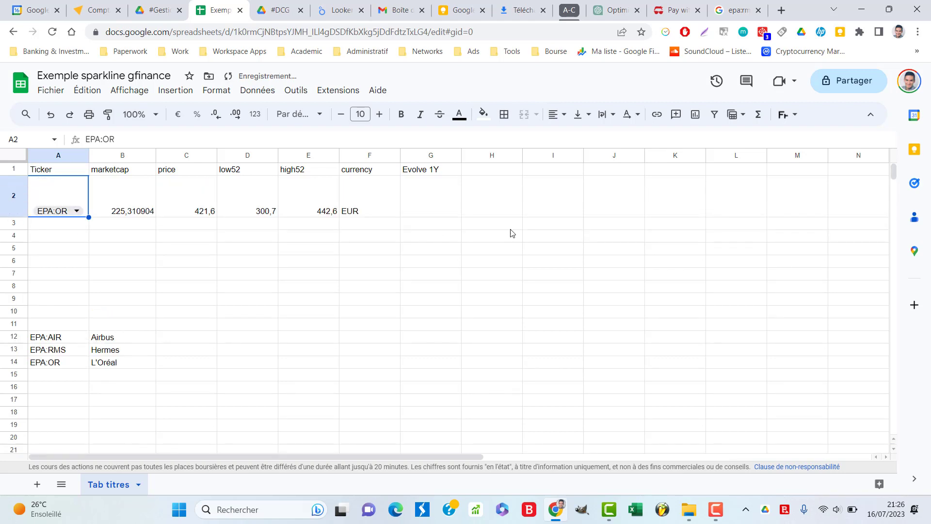
pyautogui.doubleClick(420, 212)
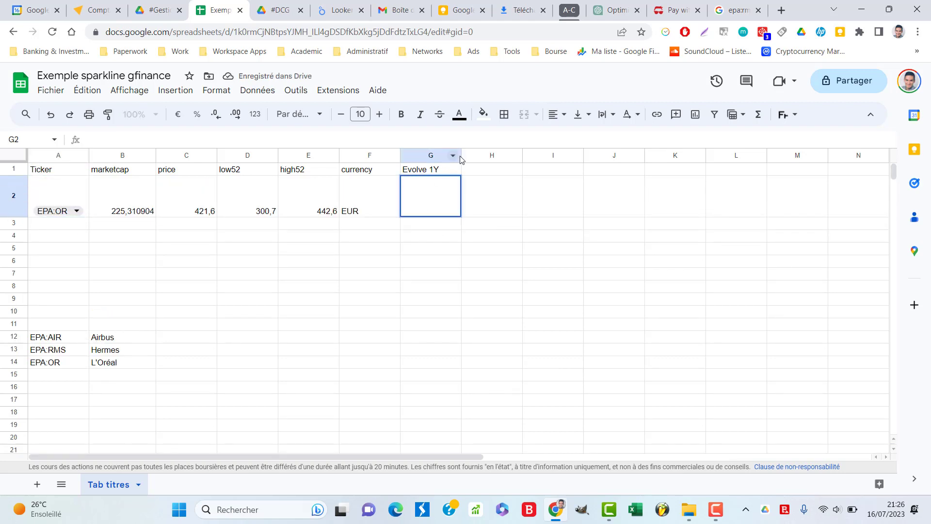
pyautogui.moveTo(461, 155); pyautogui.dragTo(482, 155)
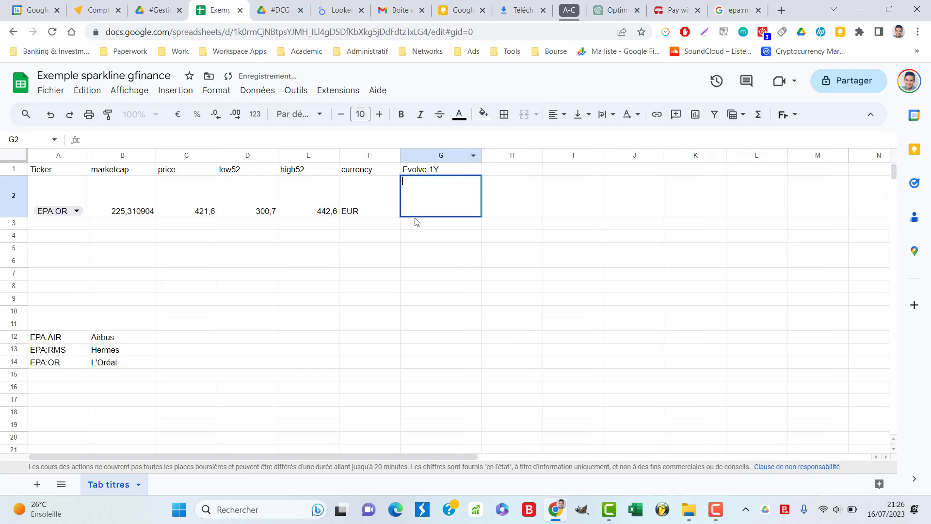
pyautogui.click(121, 192)
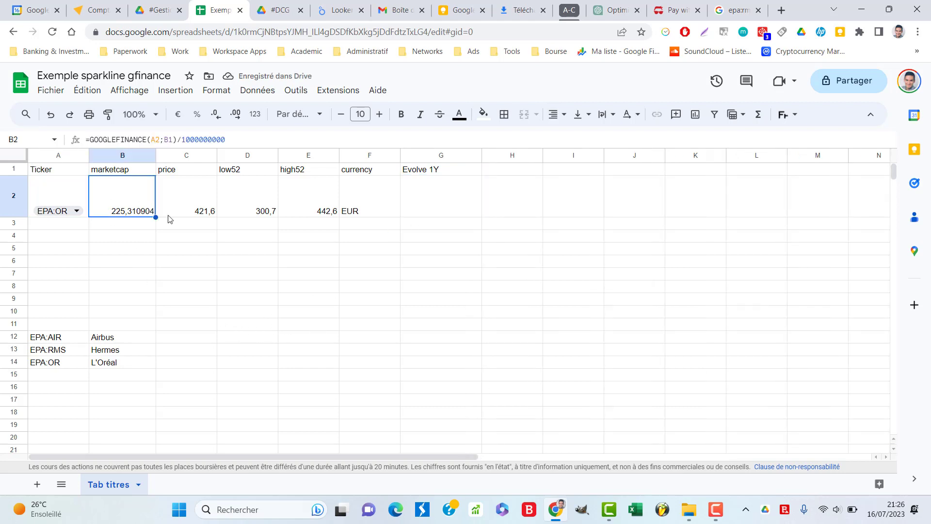
# Start a GOOGLEFINANCE formula in E11 that takes the ticker from A2 and the price attribute from C1.
pyautogui.doubleClick(291, 325)
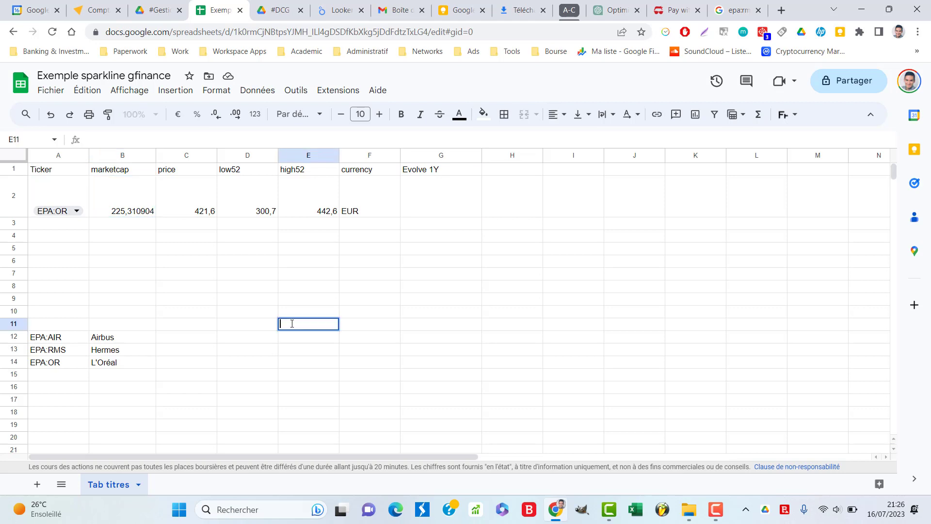
pyautogui.write('=google')
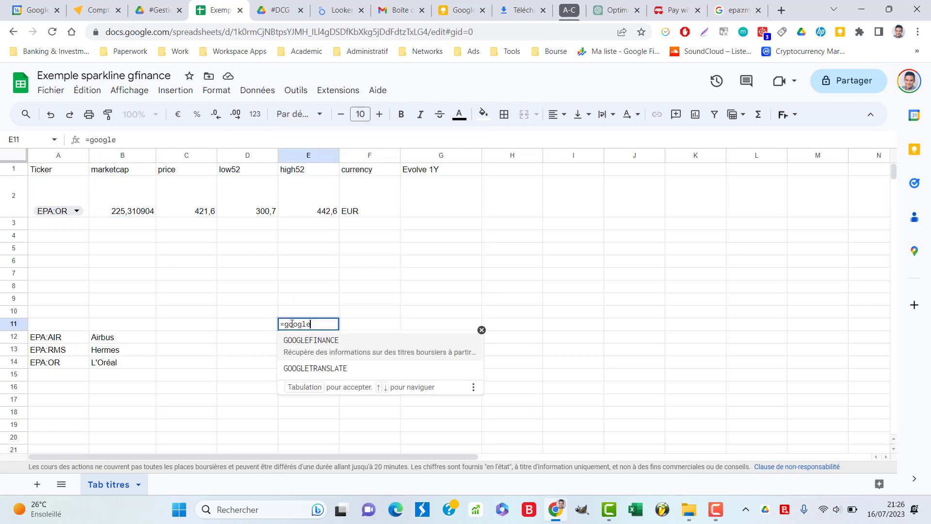
pyautogui.click(390, 346)
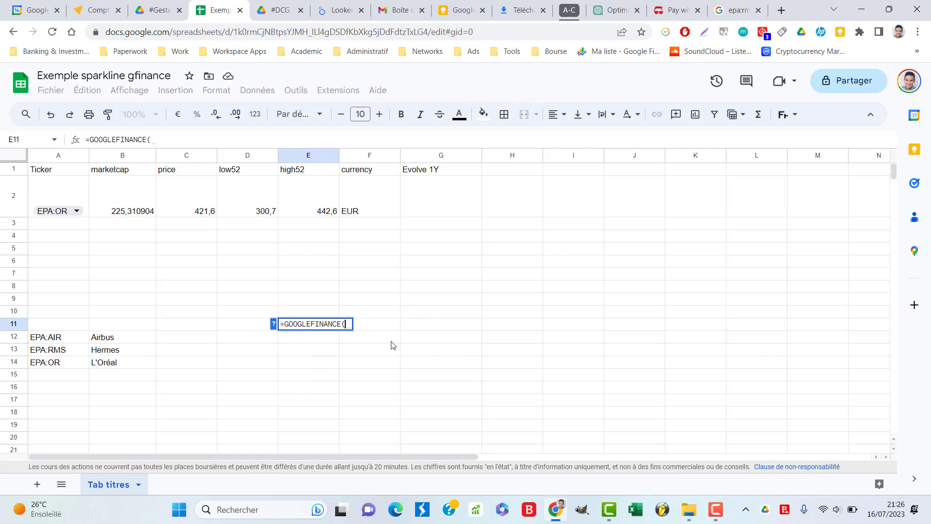
pyautogui.click(65, 194)
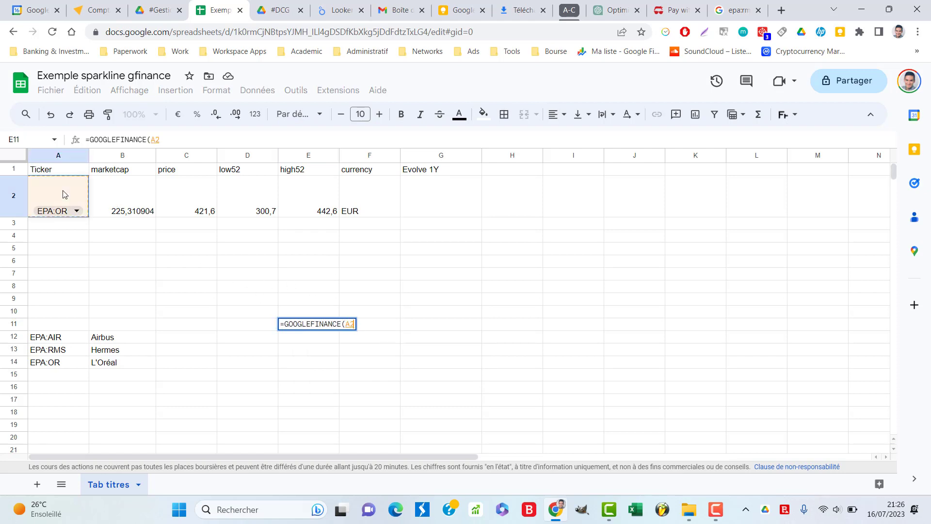
pyautogui.write(';')
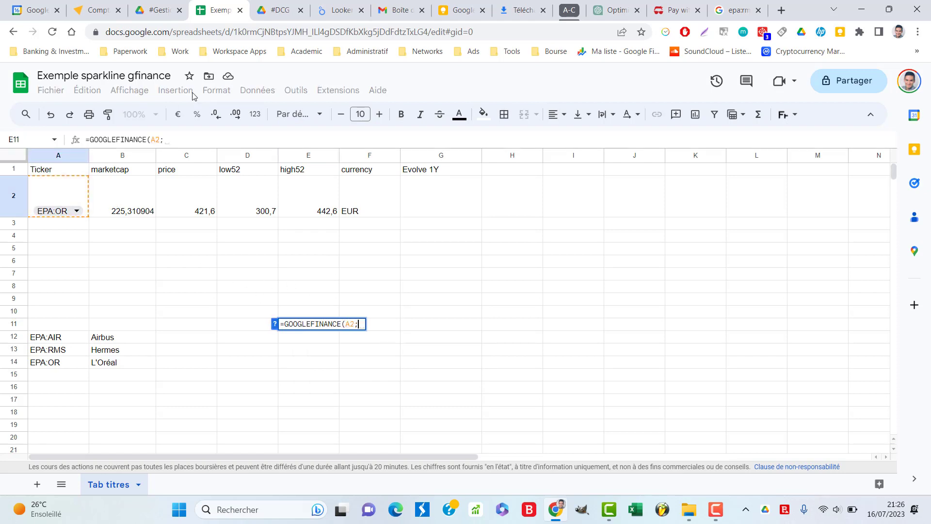
pyautogui.click(188, 174)
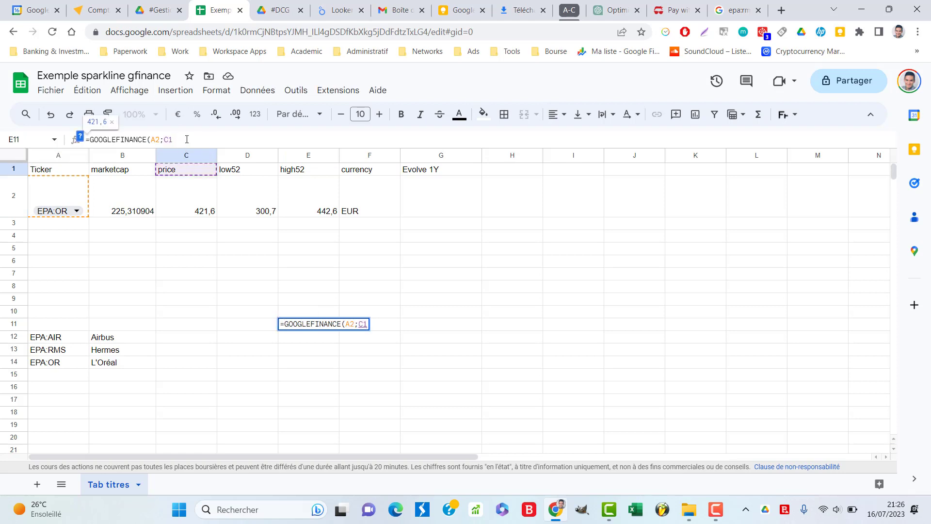
# Complete the E11 formula with start date "01/01/2023", end date "01/07/2023" and the DAILY interval, and try to submit it.
pyautogui.write(';')
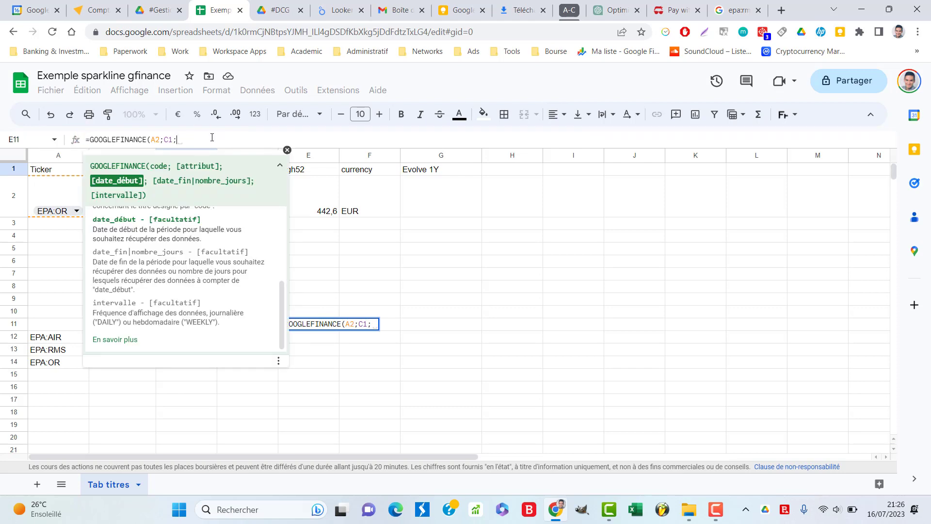
pyautogui.write('"01/*01')
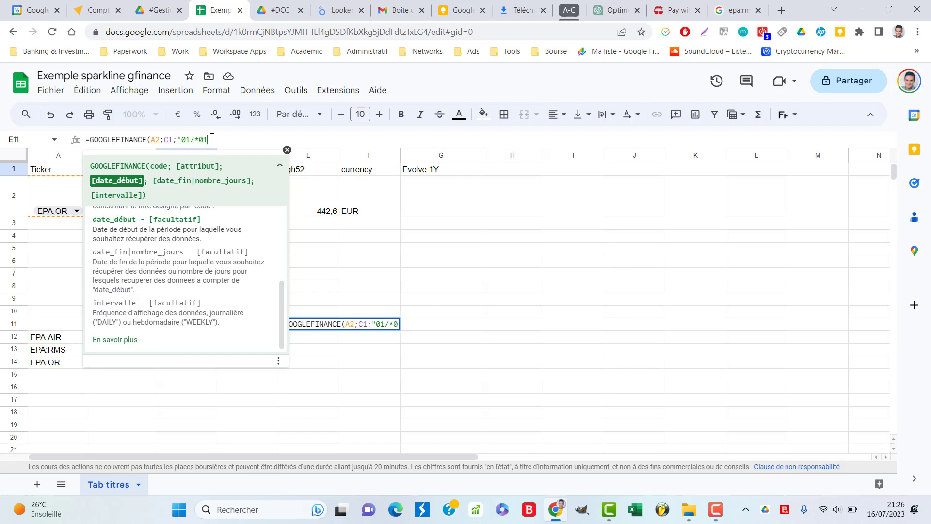
pyautogui.press('BackSpace')
pyautogui.press('BackSpace')
pyautogui.press('BackSpace')
pyautogui.write('01/2023";"01/')
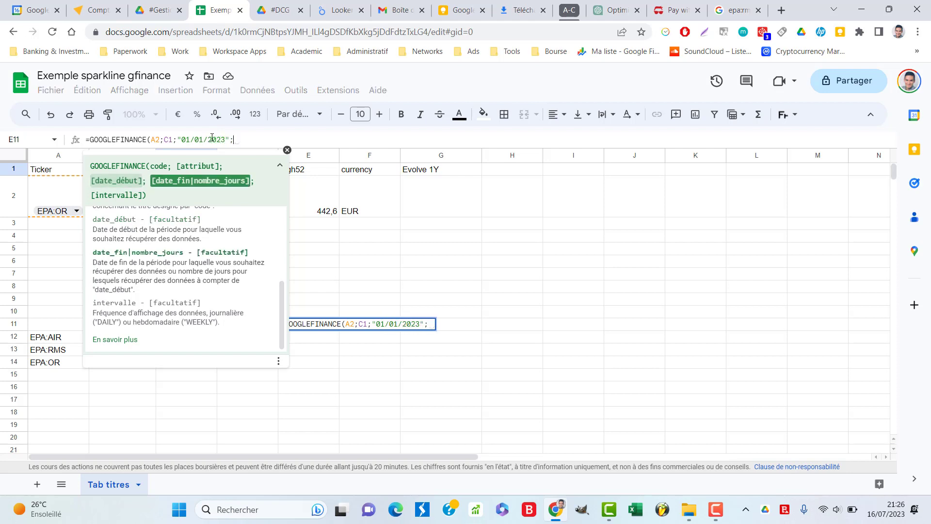
pyautogui.write('07')
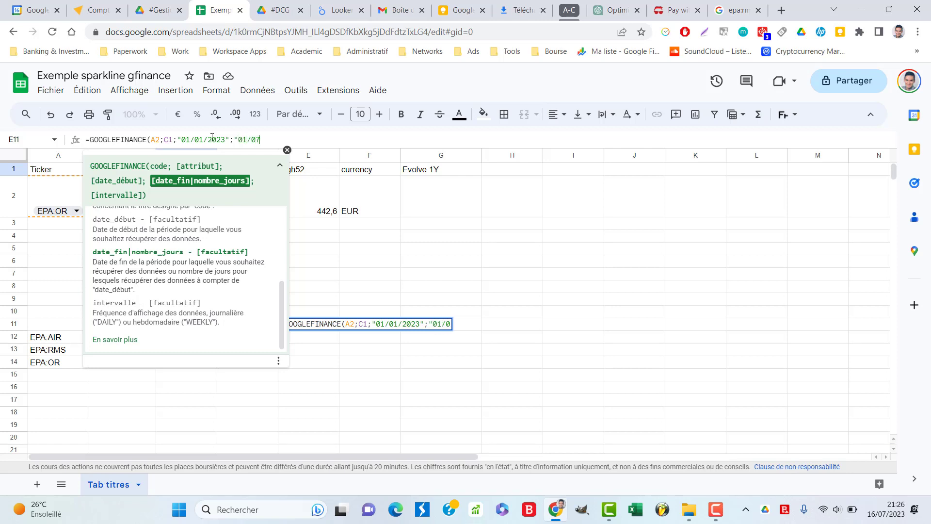
pyautogui.write('/2023";')
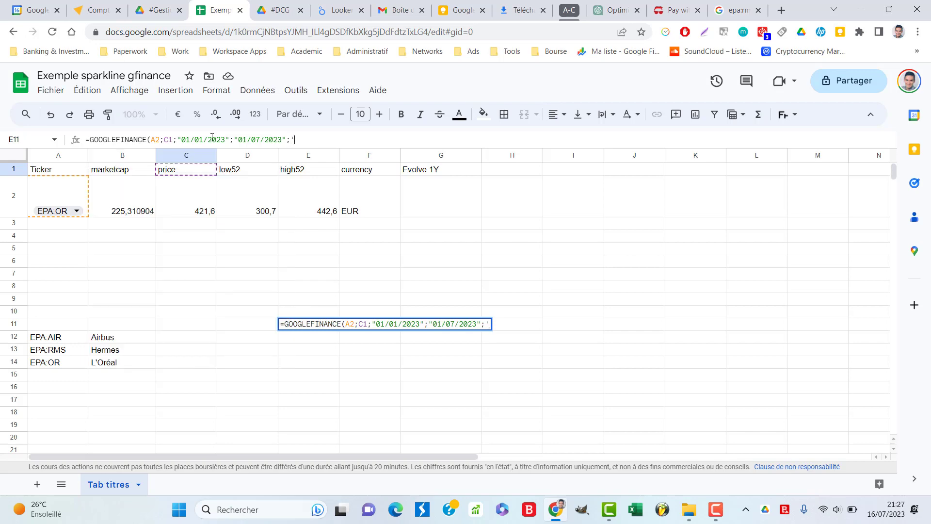
pyautogui.write('\'DAILY")')
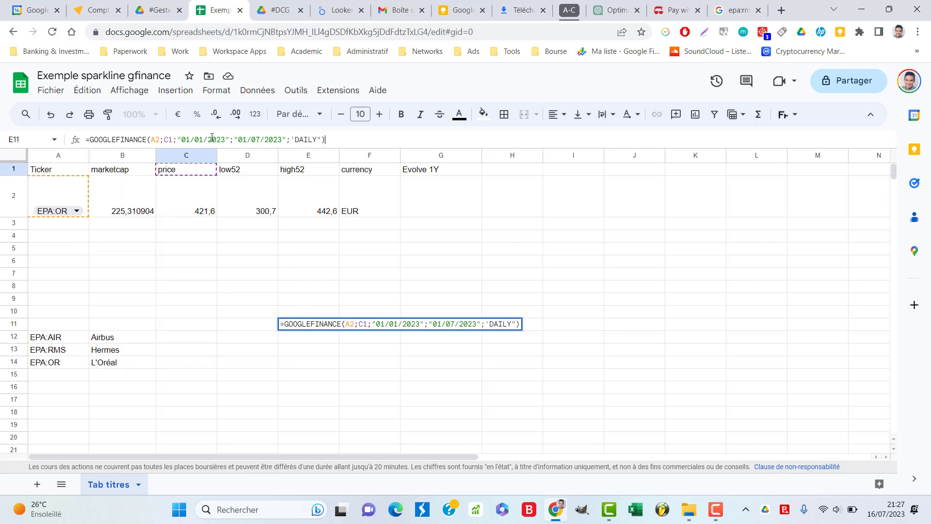
pyautogui.press('Return')
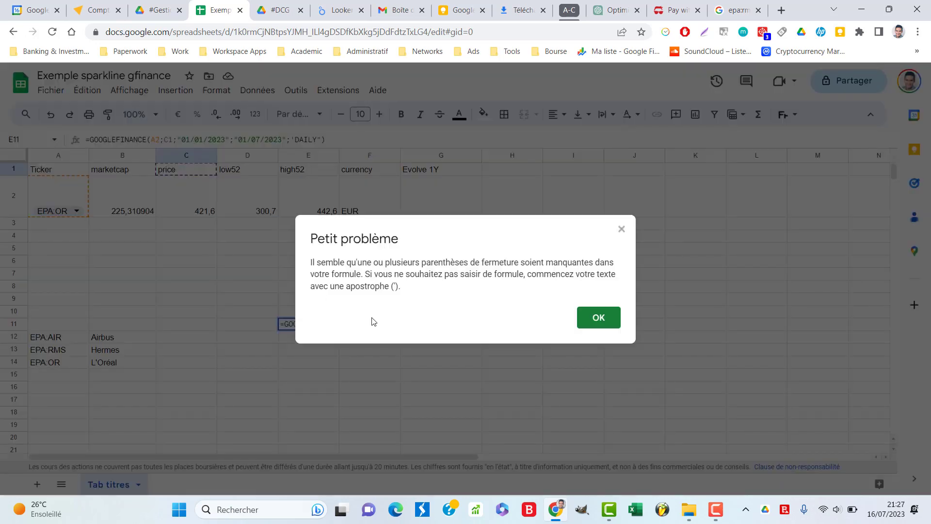
# Replace the apostrophe before DAILY in the E11 formula with a double quotation mark and commit the formula.
pyautogui.click(599, 318)
pyautogui.write(')')
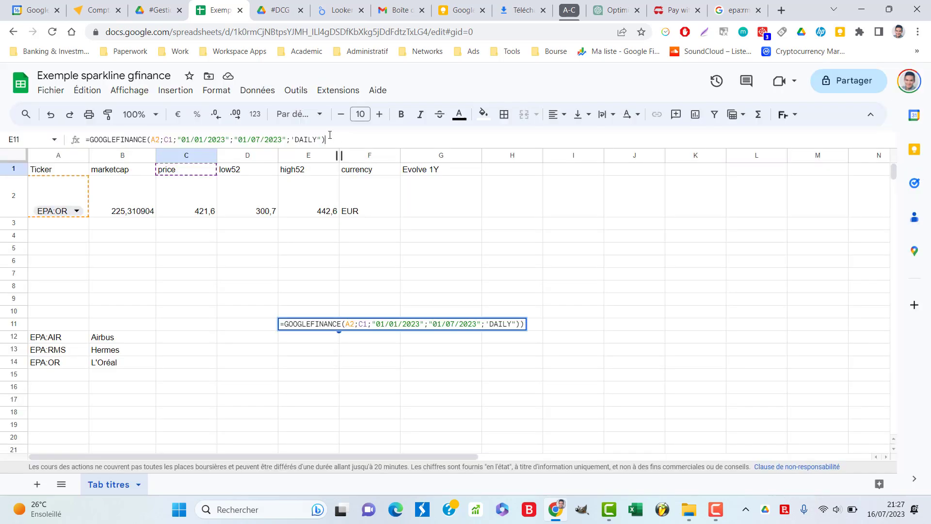
pyautogui.click(297, 140)
pyautogui.press('BackSpace')
pyautogui.write('"')
pyautogui.press('Return')
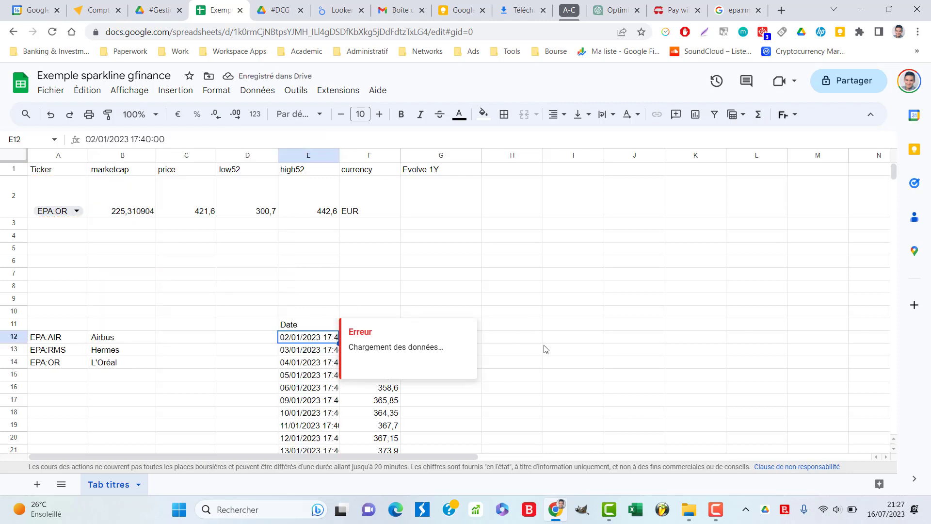
# Replace the end date in the E11 GOOGLEFINANCE formula with TODAY().
pyautogui.scroll(-1, 557, 348)
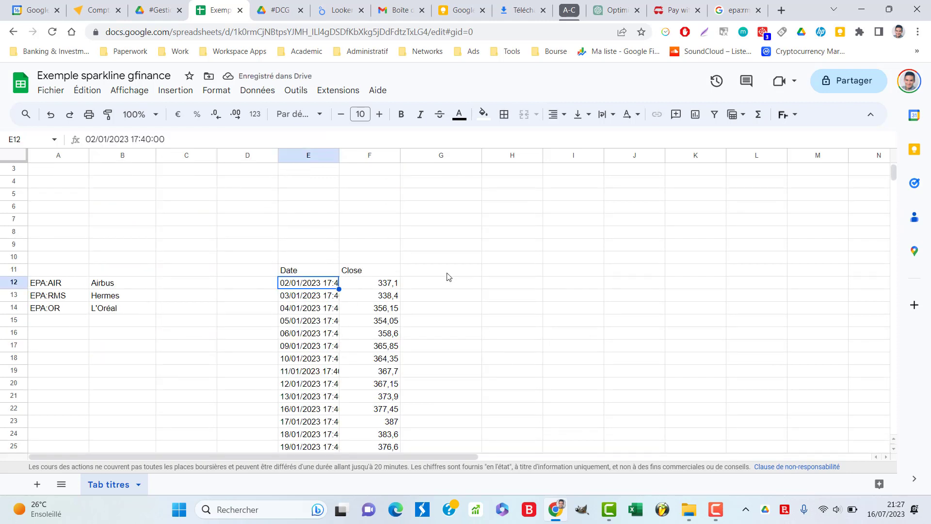
pyautogui.click(311, 270)
pyautogui.click(301, 143)
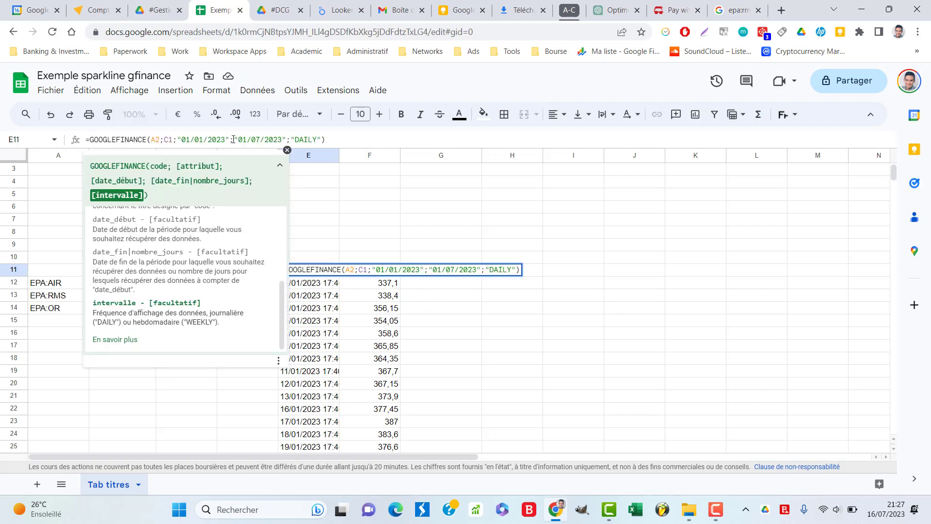
pyautogui.moveTo(234, 140); pyautogui.dragTo(286, 137)
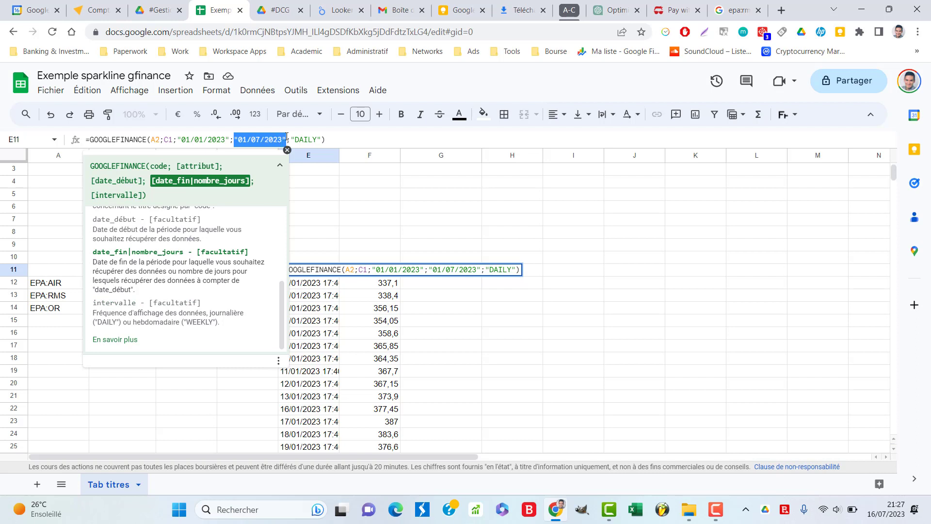
pyautogui.write('today')
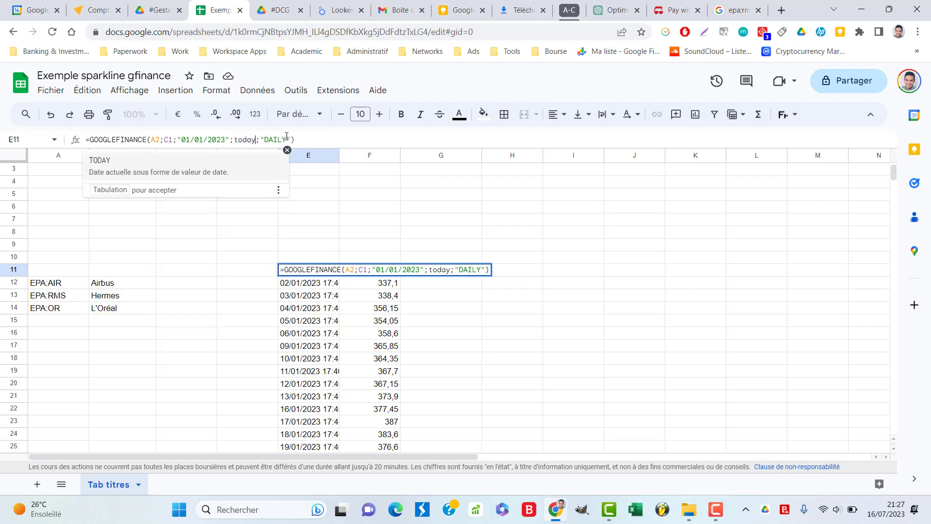
pyautogui.press('Tab')
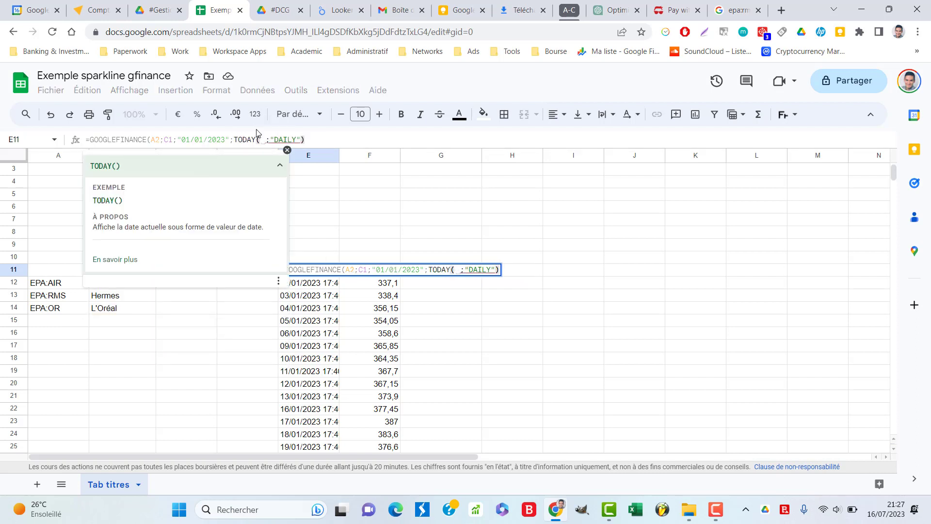
pyautogui.write(')')
pyautogui.press('Return')
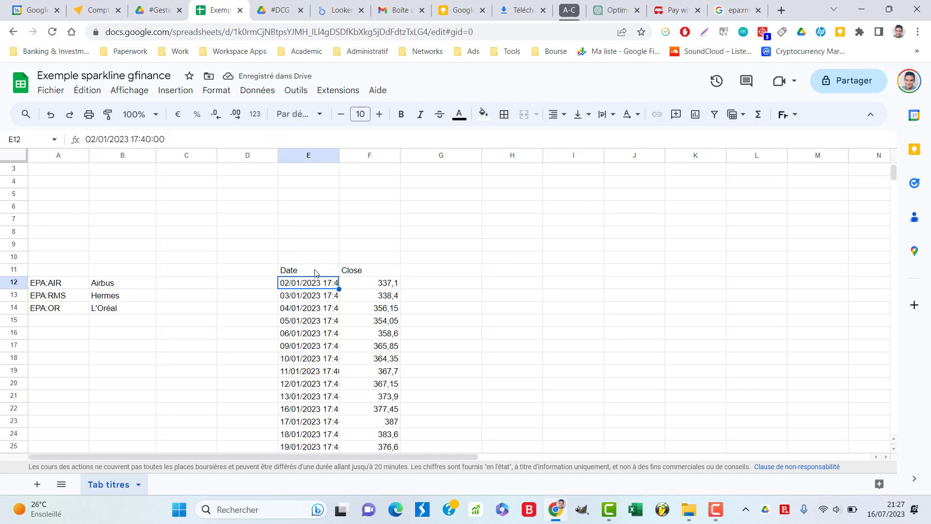
# Look through the retrieved Date and Close rows to the end of the list and return to the table's start.
pyautogui.scroll(-10, 316, 276)
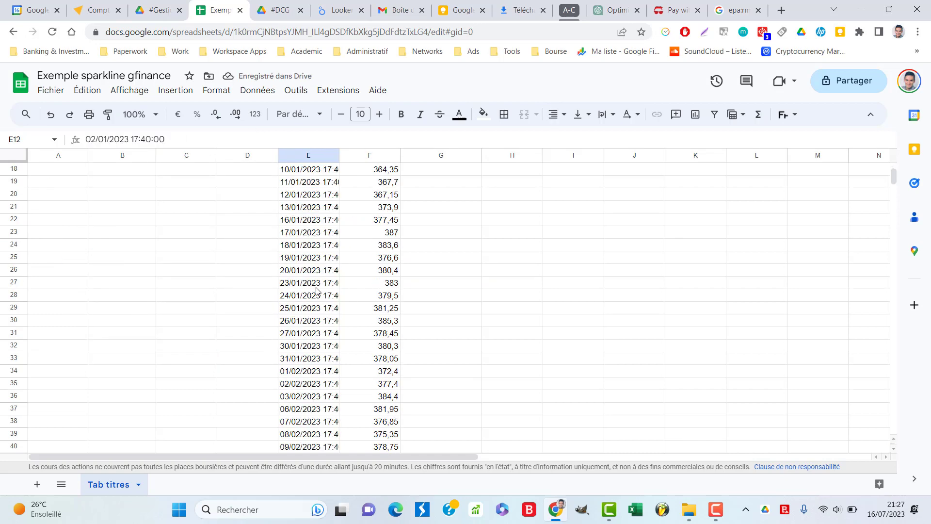
pyautogui.scroll(8, 311, 284)
pyautogui.scroll(4, 311, 284)
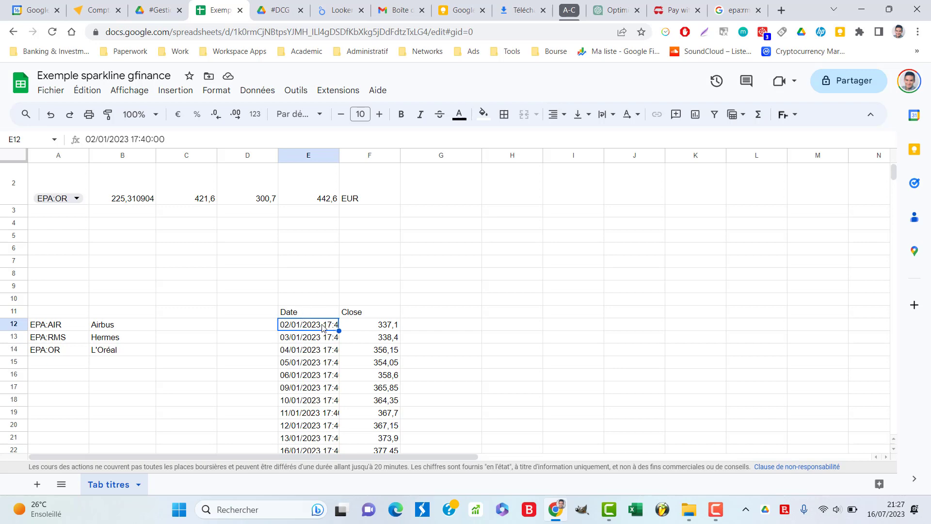
pyautogui.scroll(-20, 311, 312)
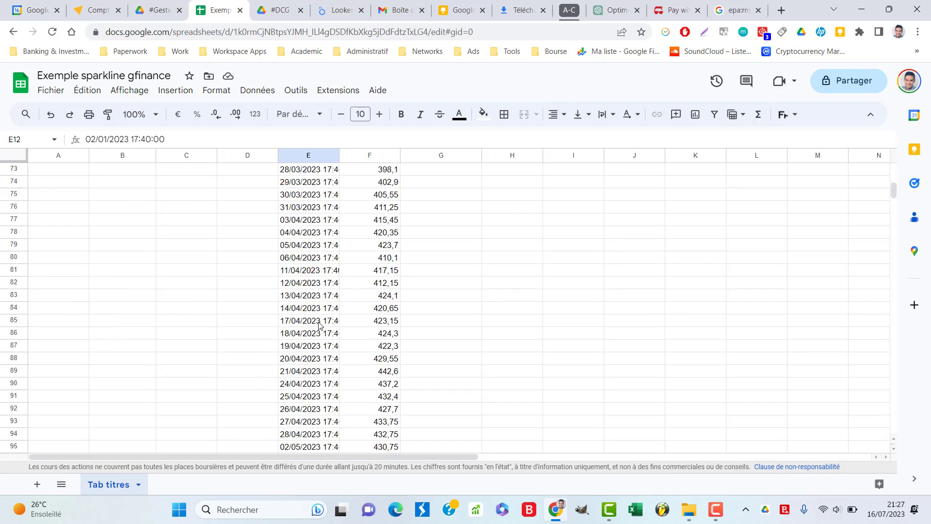
pyautogui.scroll(20, 333, 338)
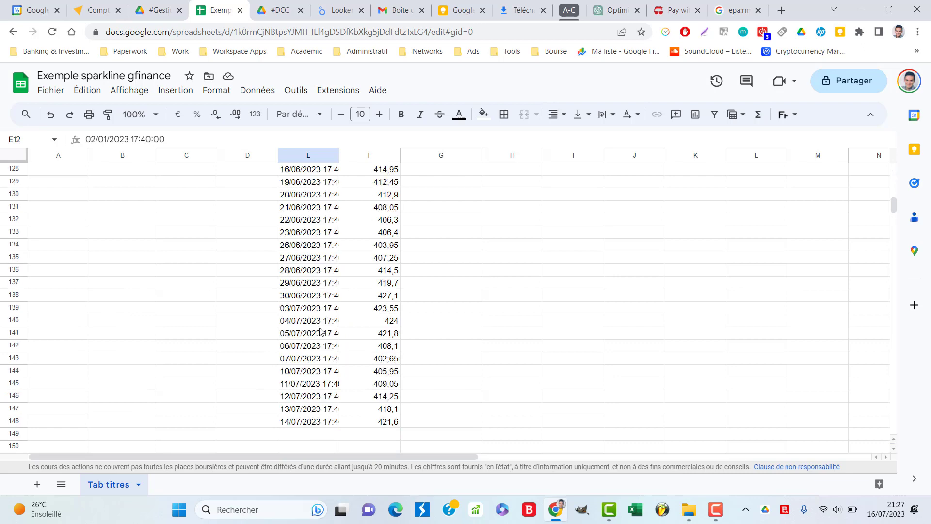
pyautogui.scroll(9, 314, 328)
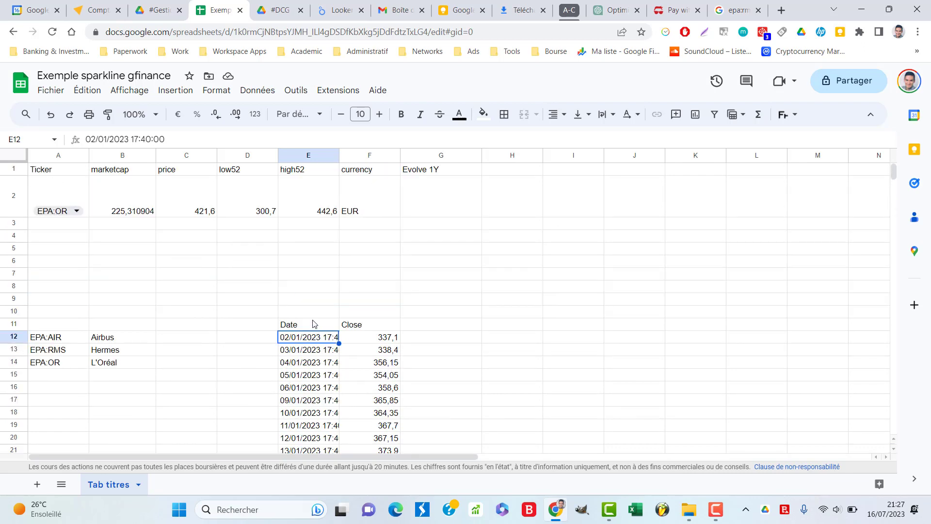
# Select the price history range E11:F148 and review the charts and analysis that Explorer suggests for it.
pyautogui.click(327, 379)
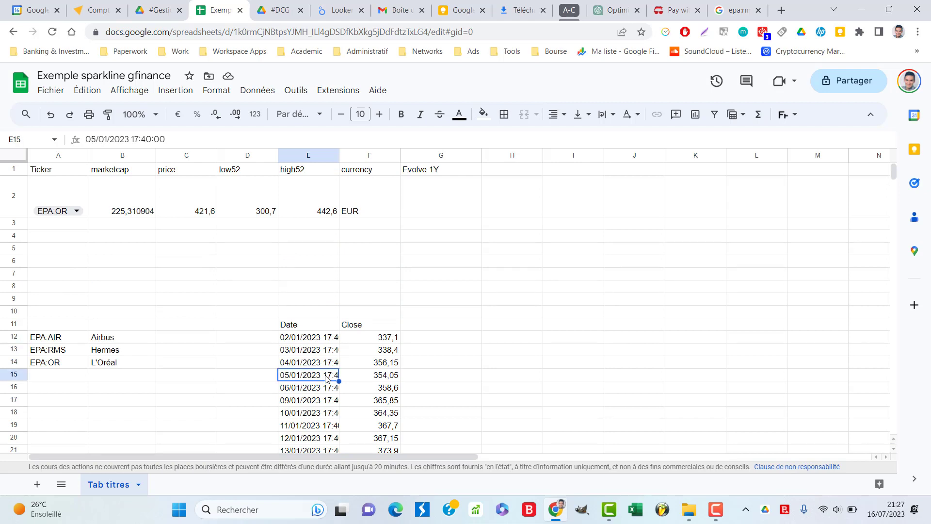
pyautogui.hotkey('ctrl', 'a')
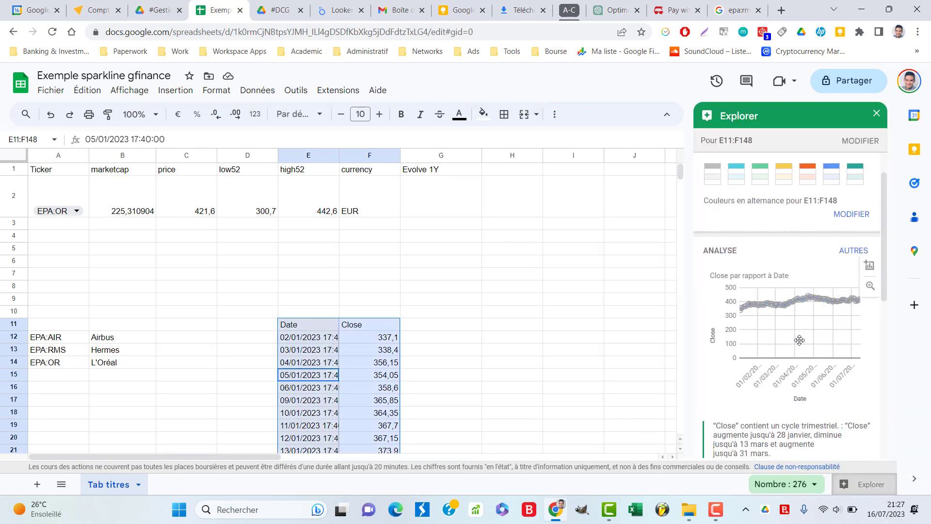
pyautogui.scroll(-2, 801, 311)
pyautogui.scroll(-1, 782, 270)
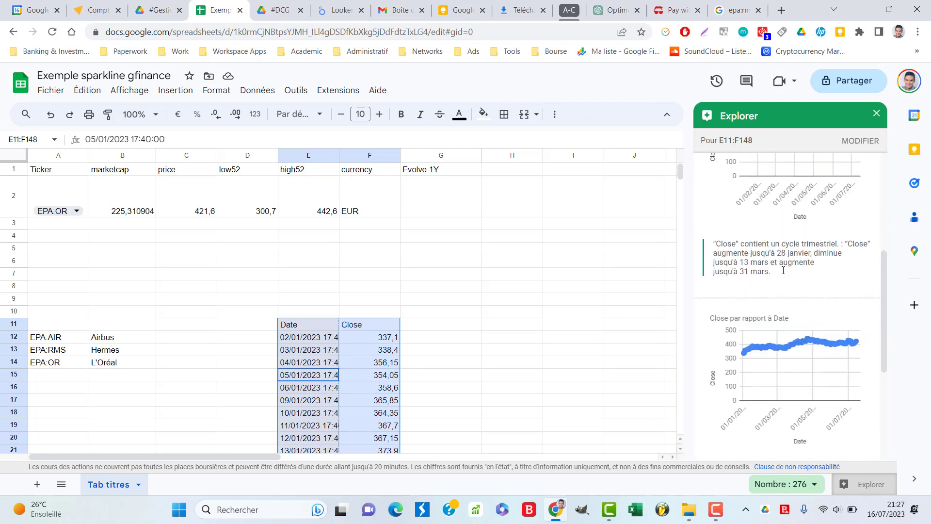
# Insert Explorer's suggested line chart "Close par rapport à Date" into the sheet.
pyautogui.scroll(-5, 783, 271)
pyautogui.scroll(8, 781, 274)
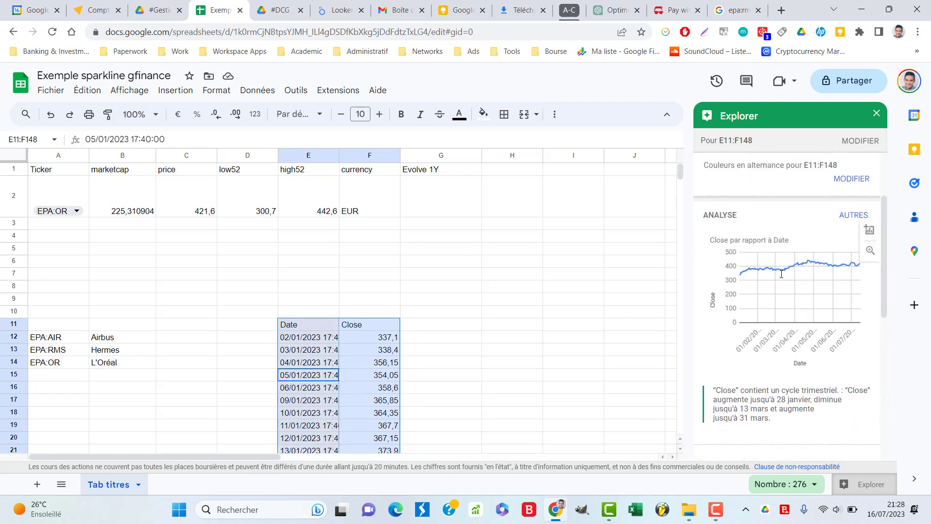
pyautogui.scroll(2, 782, 274)
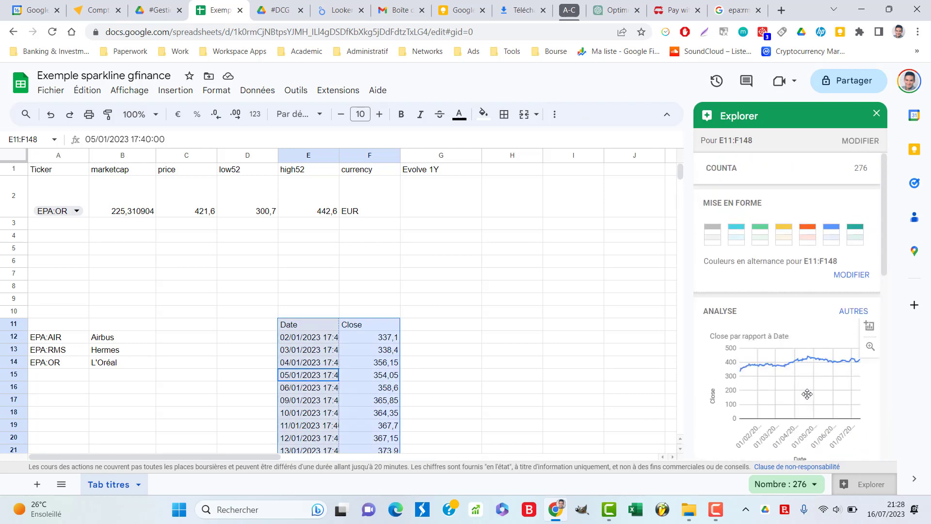
pyautogui.moveTo(806, 394); pyautogui.dragTo(495, 327)
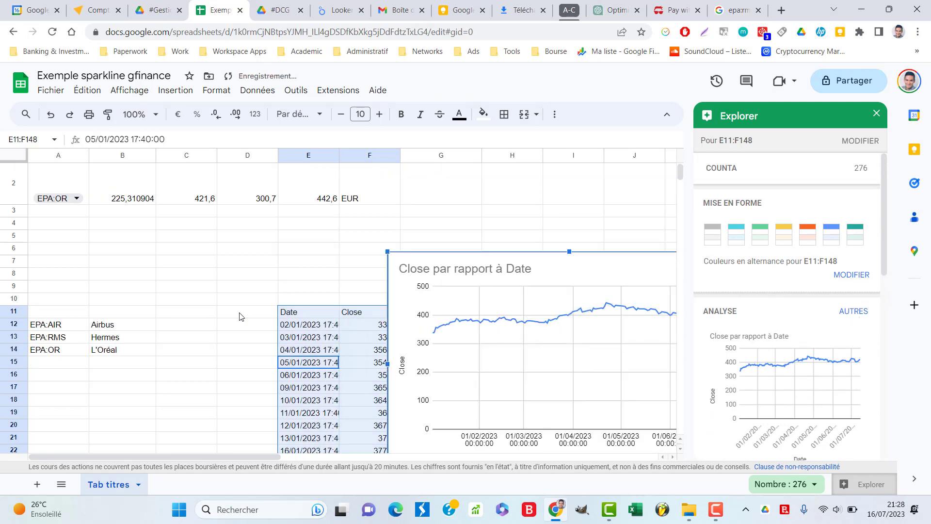
# Close Explorer and move the chart clear of the Close column, into the empty area beside the price history.
pyautogui.click(297, 314)
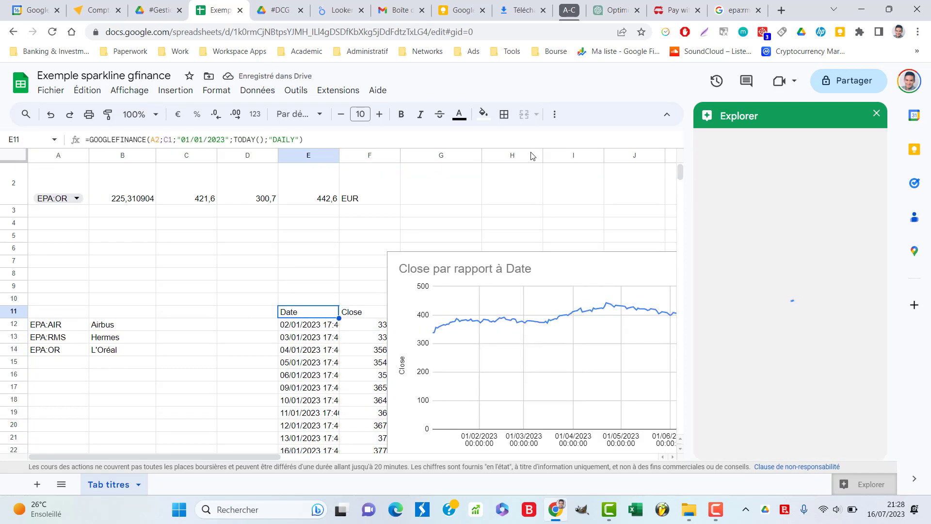
pyautogui.click(876, 114)
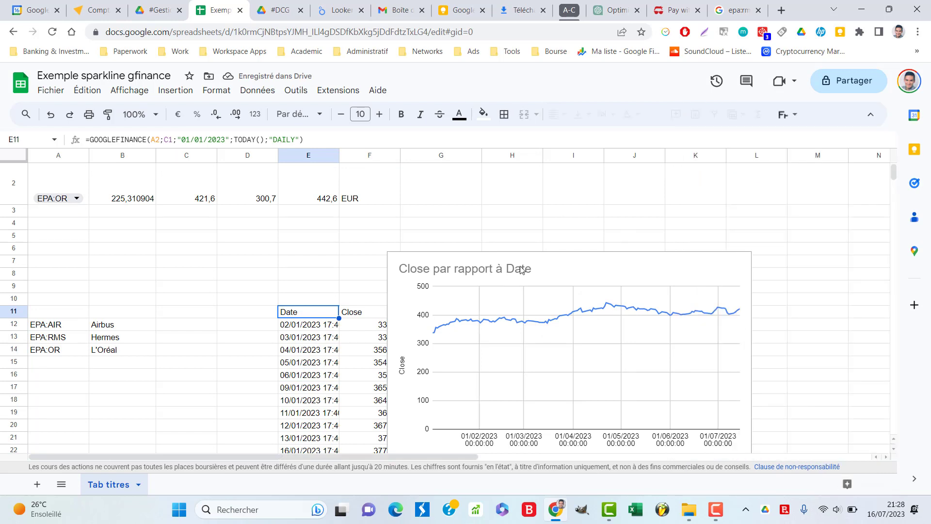
pyautogui.click(574, 268)
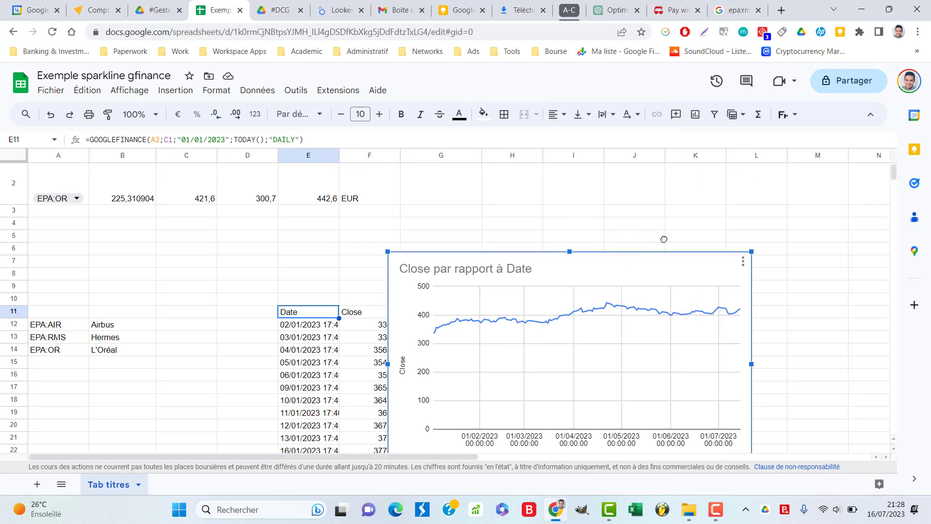
pyautogui.moveTo(590, 269); pyautogui.dragTo(690, 240)
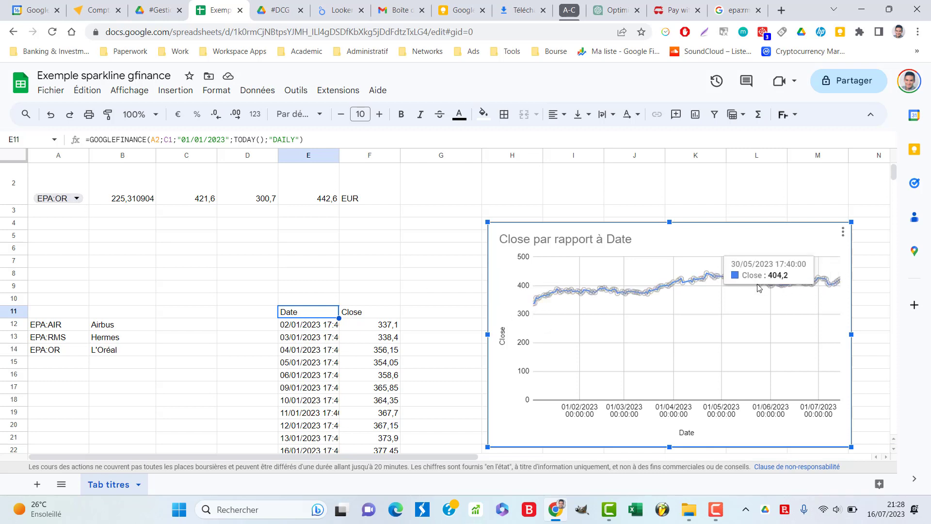
# Choose EPA:RMS as the ticker in the A2 dropdown.
pyautogui.click(77, 200)
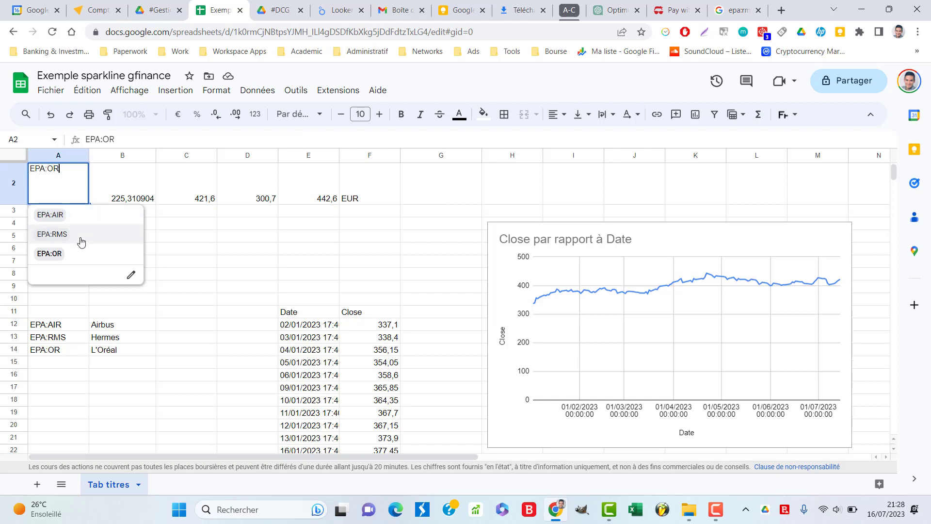
pyautogui.click(76, 234)
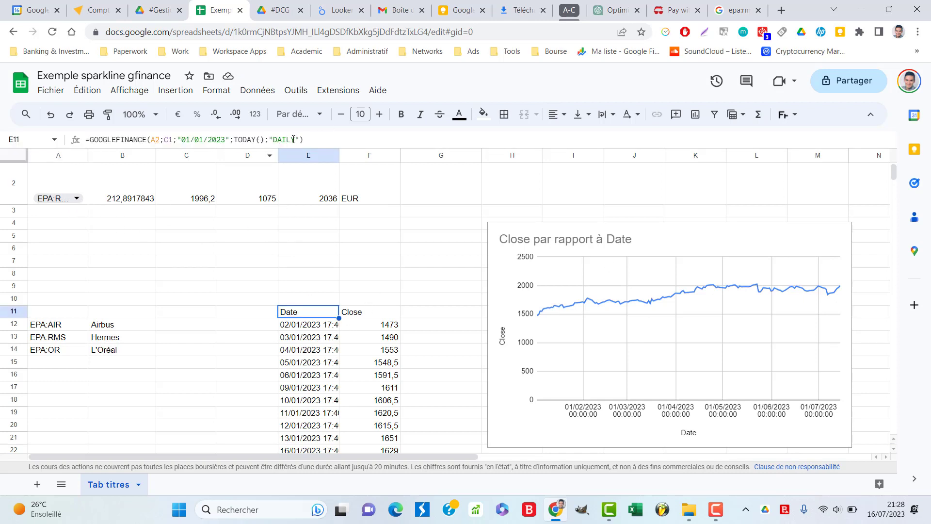
# Read the function help on the interval argument and try "W" instead of "DAILY" in the E11 GOOGLEFINANCE formula.
pyautogui.click(293, 140)
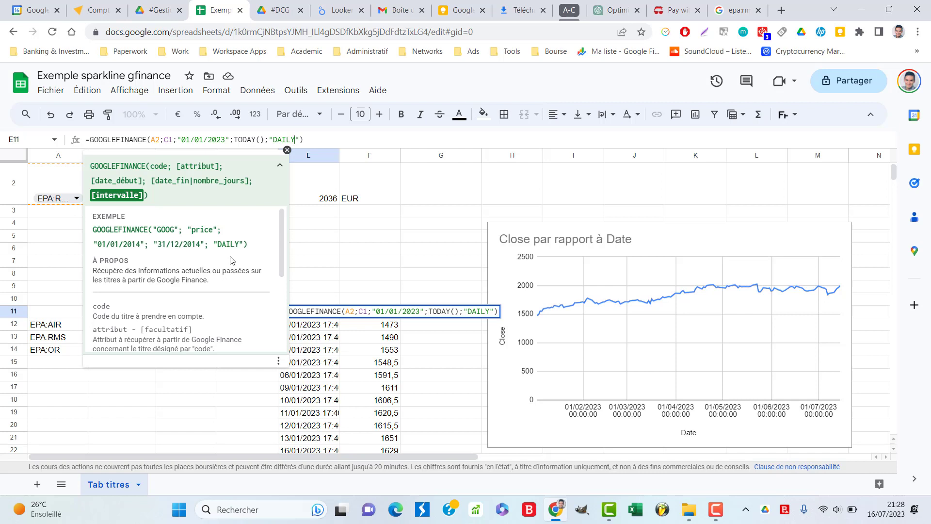
pyautogui.scroll(-2, 231, 260)
pyautogui.scroll(-3, 231, 261)
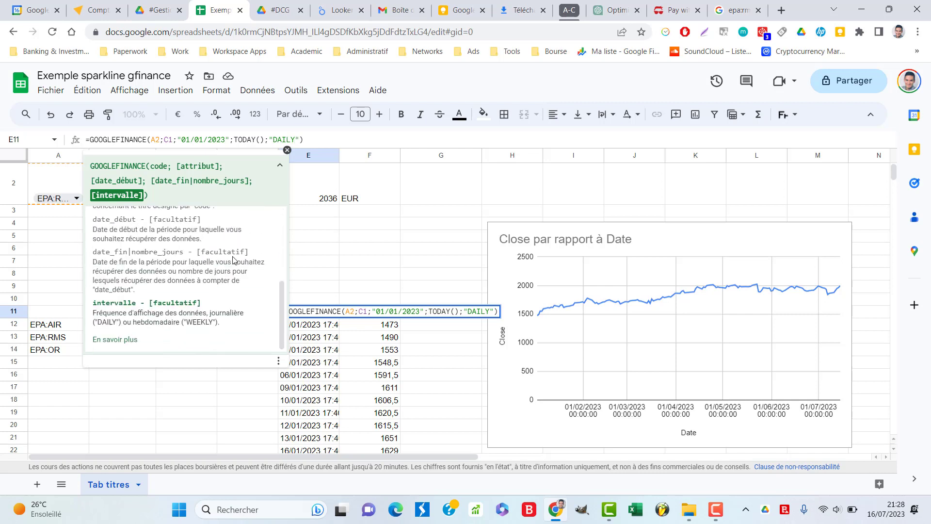
pyautogui.doubleClick(282, 139)
pyautogui.write('W')
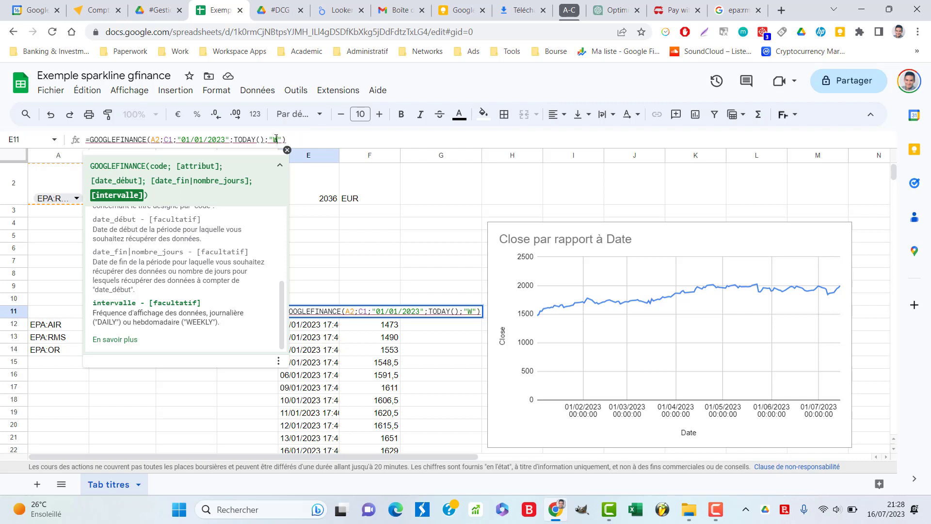
pyautogui.press('Return')
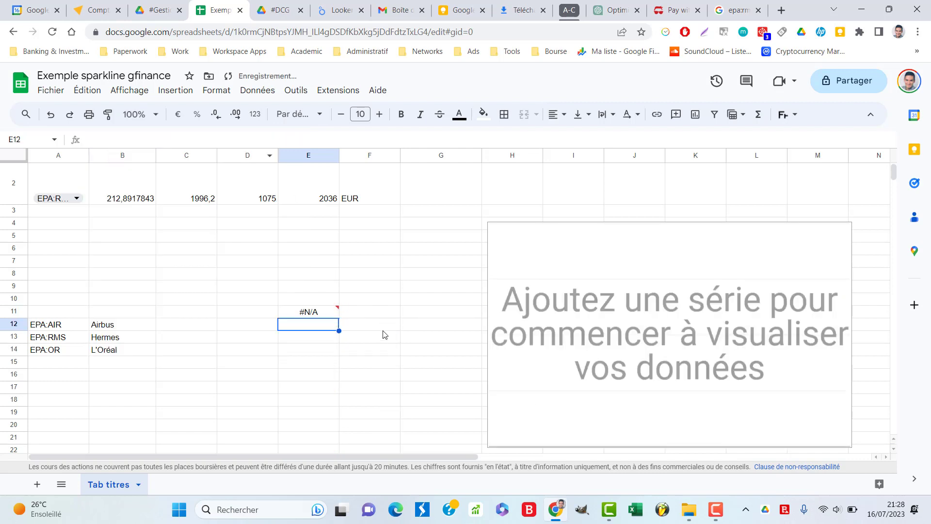
# Set the interval argument of the E11 GOOGLEFINANCE formula to "WEEKLY".
pyautogui.click(324, 313)
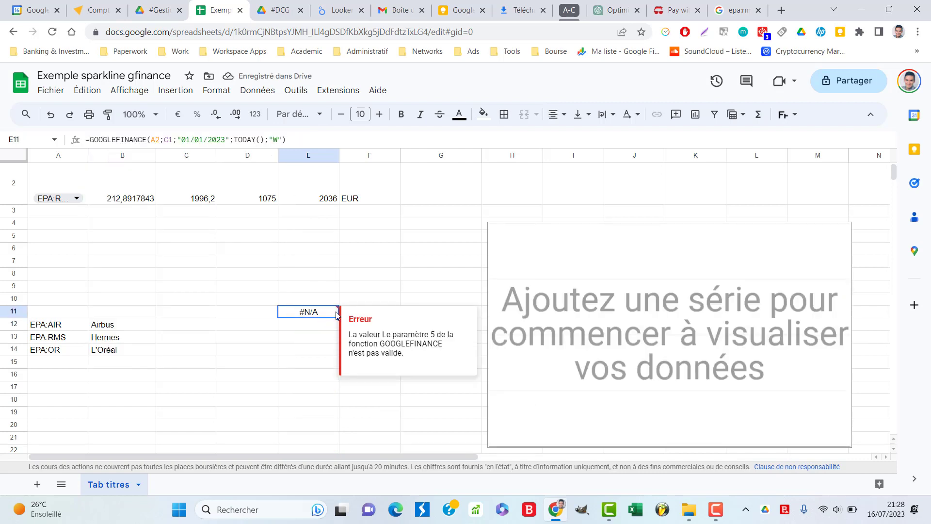
pyautogui.click(284, 141)
pyautogui.write('EEKLY')
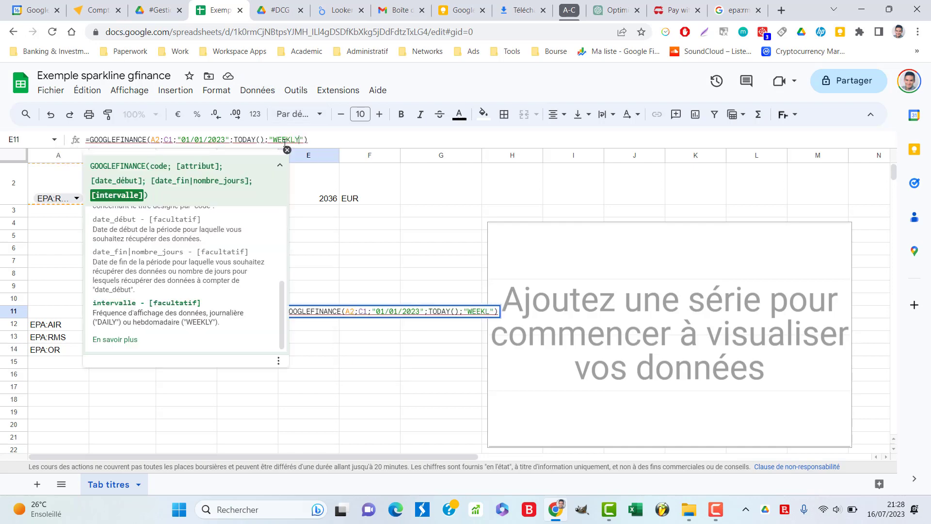
pyautogui.press('Return')
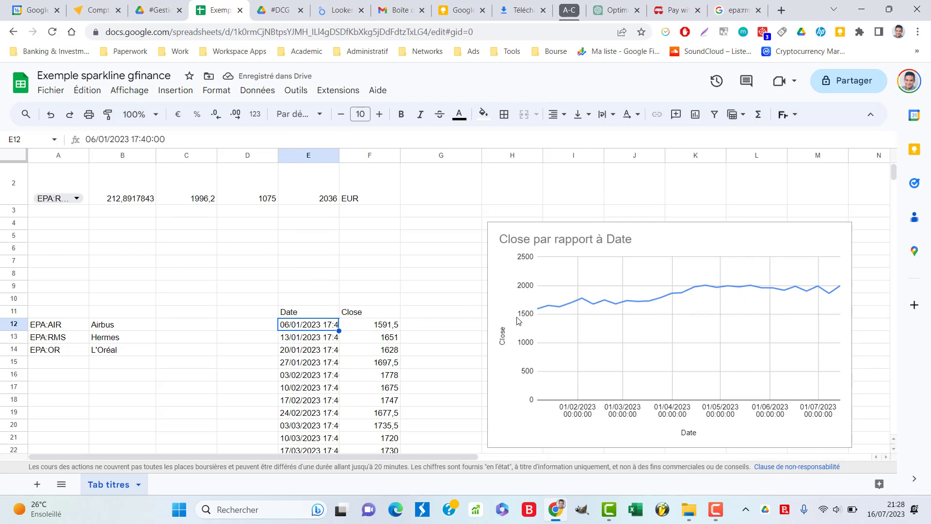
# Delete the Close par rapport à Date chart and clear the GOOGLEFINANCE history formula from E11.
pyautogui.click(709, 238)
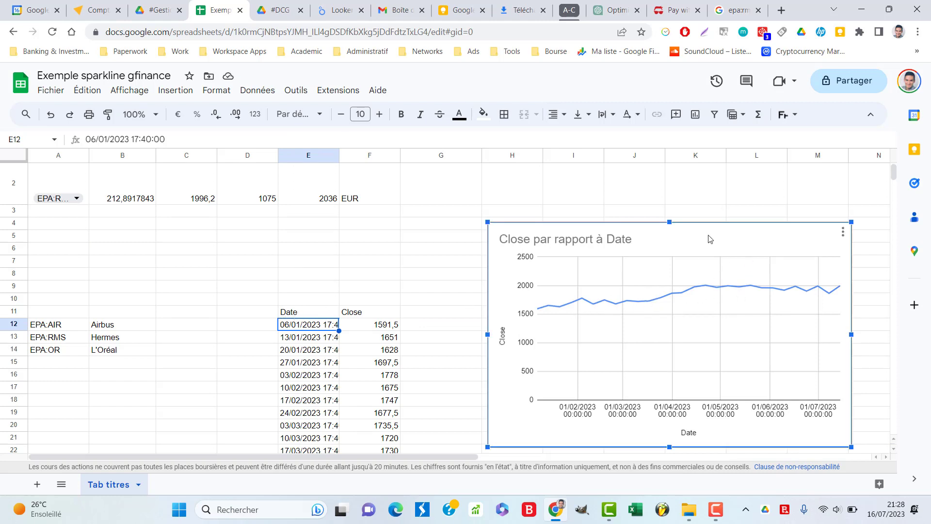
pyautogui.press('Delete')
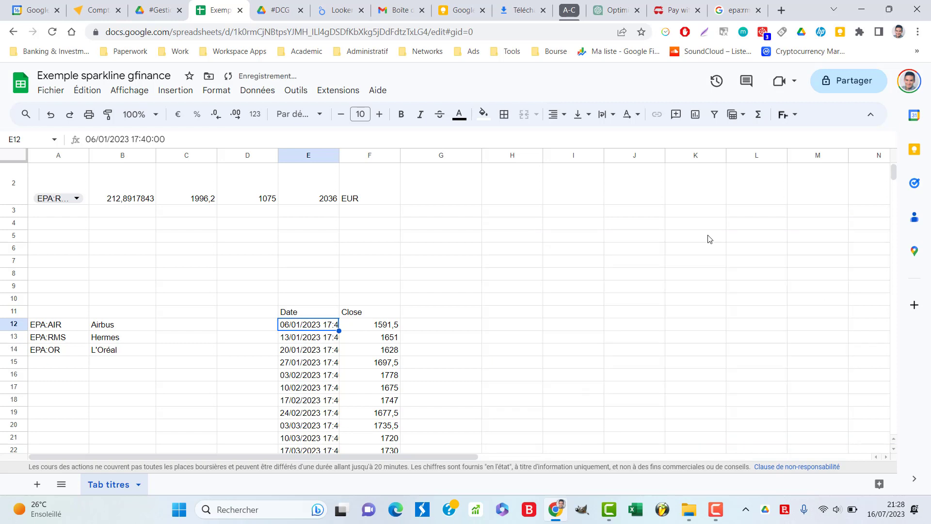
pyautogui.click(303, 316)
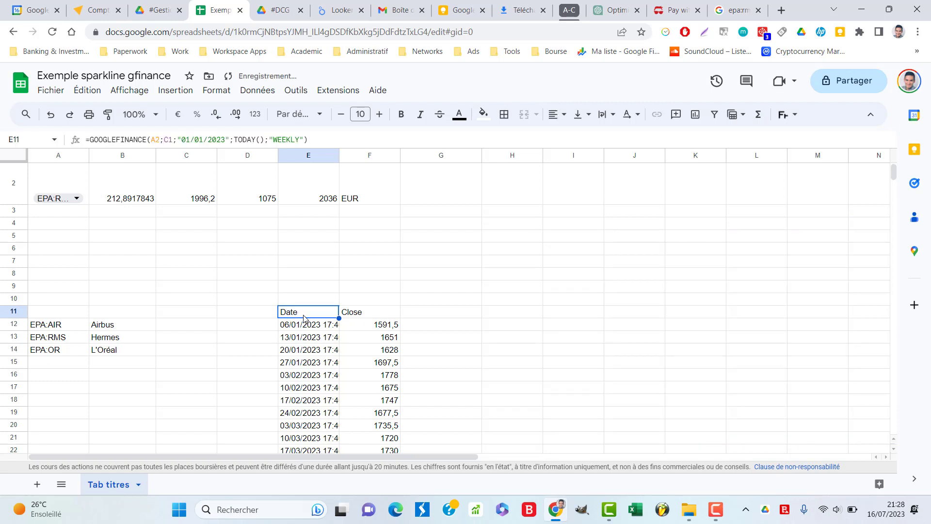
pyautogui.press('Delete')
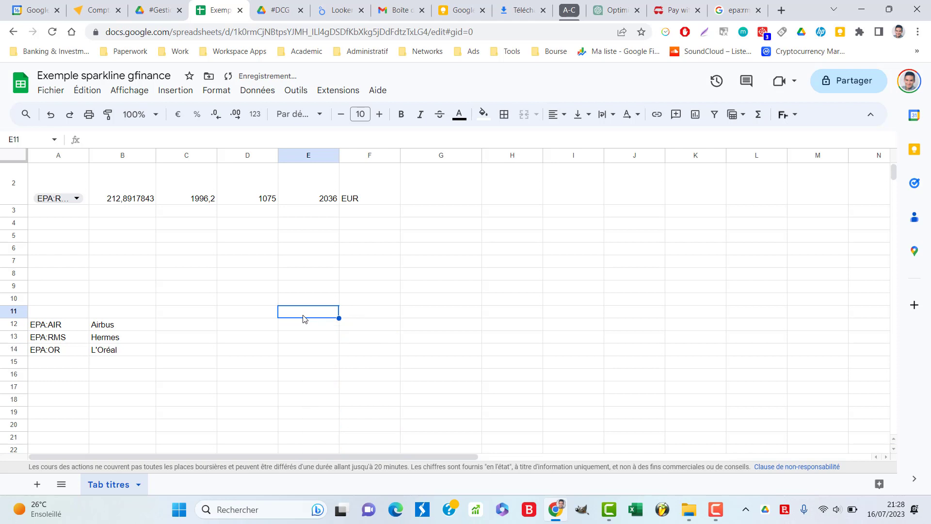
pyautogui.click(323, 350)
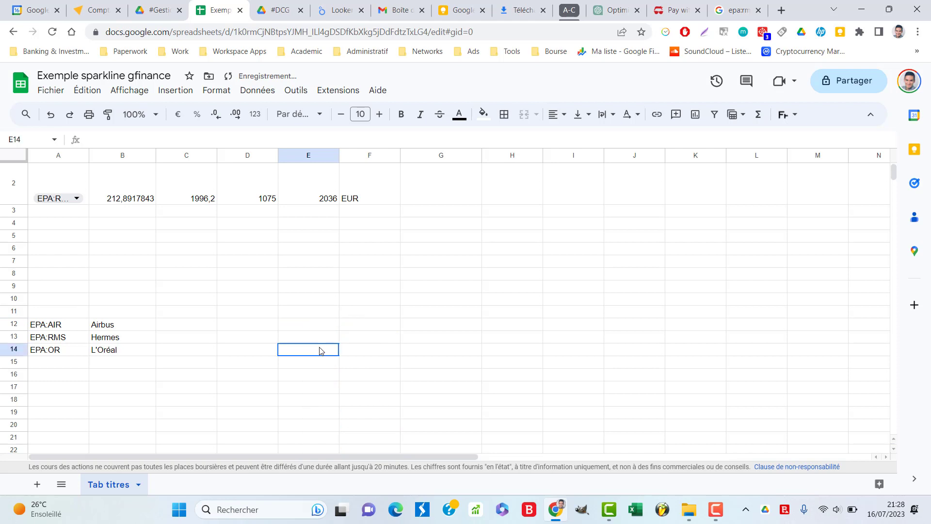
# Begin a new ticker entry in A15, below EPA:OR, with the prefix EPA:.
pyautogui.click(57, 350)
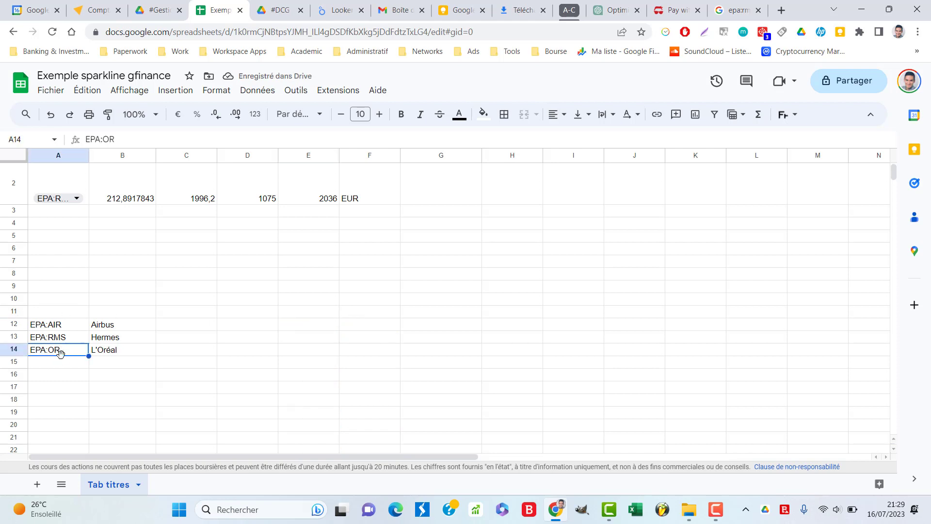
pyautogui.doubleClick(60, 353)
pyautogui.press('Return')
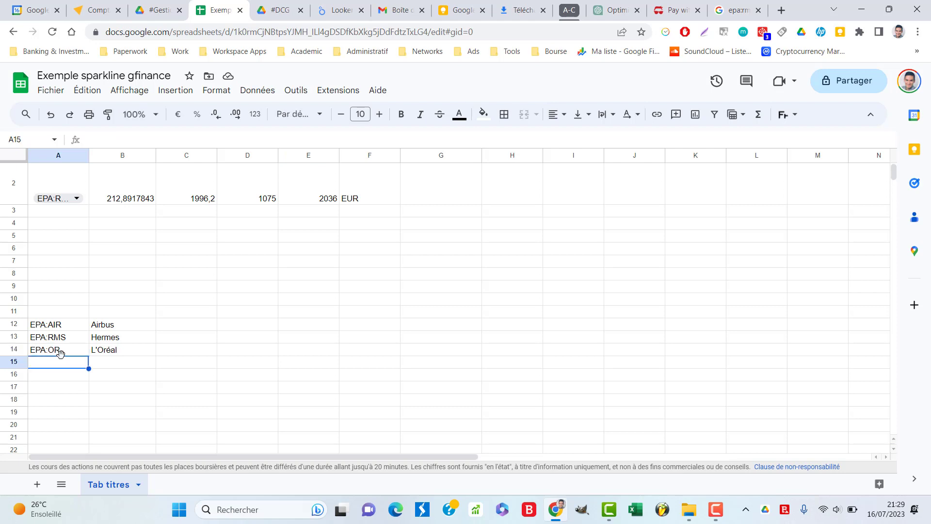
pyautogui.write('EPA:')
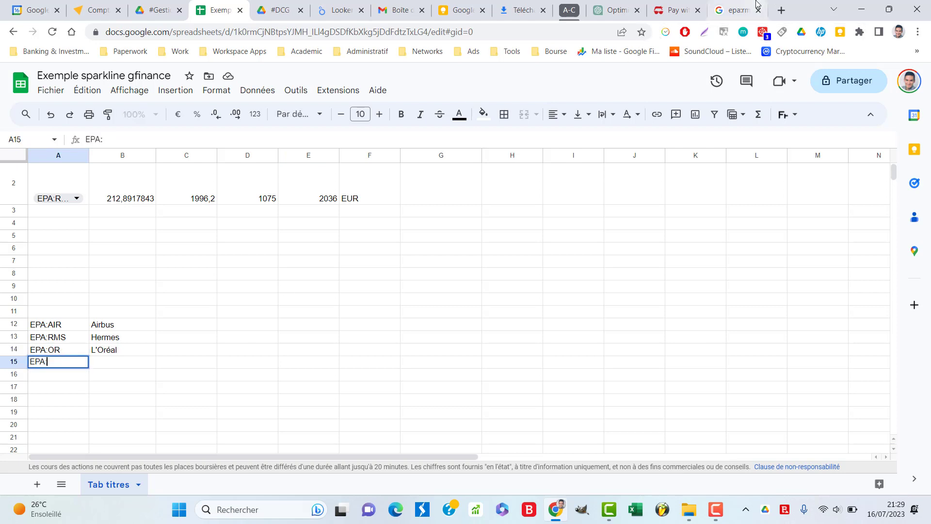
# Switch to the Google search tab and search for epa:co to check which company the ticker belongs to.
pyautogui.click(734, 10)
pyautogui.click(216, 89)
pyautogui.press('BackSpace')
pyautogui.press('BackSpace')
pyautogui.press('BackSpace')
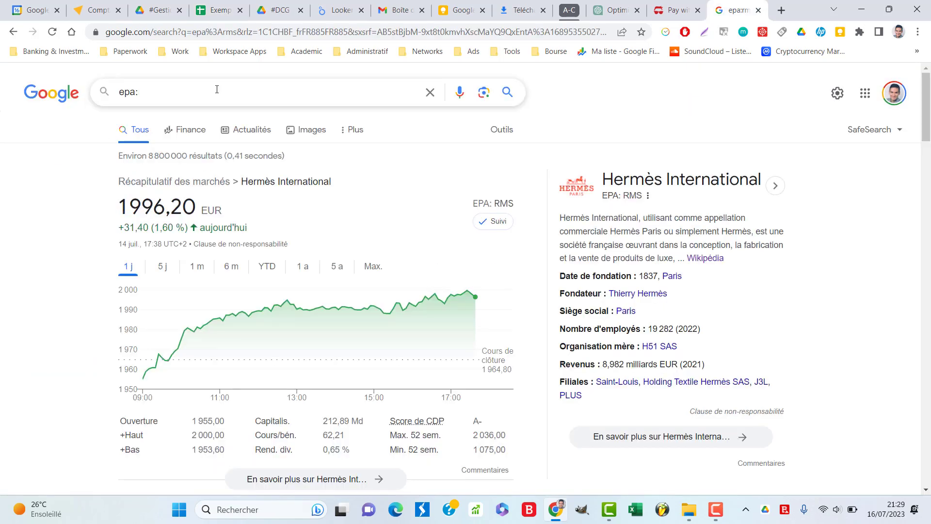
pyautogui.write('co')
pyautogui.press('Return')
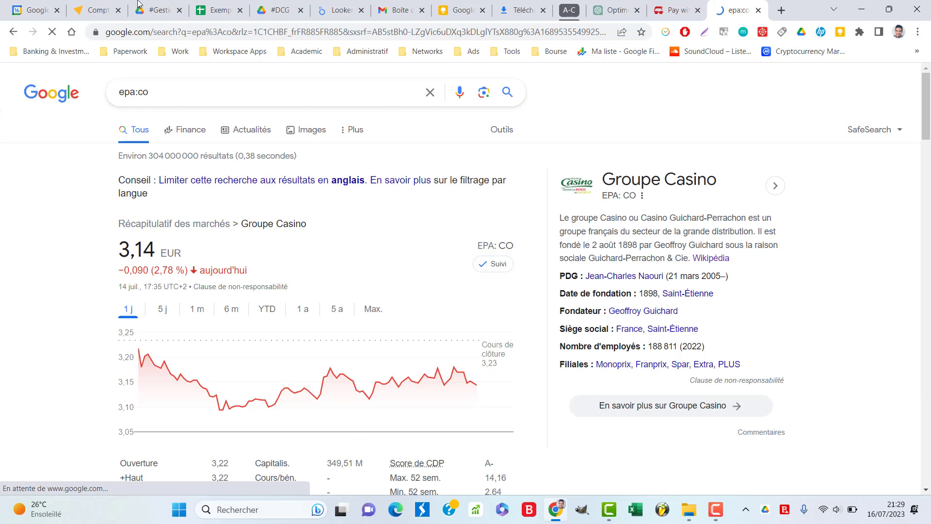
# Return to the spreadsheet, complete the A15 ticker as EPA:CO and enter Casino as its company name in B15.
pyautogui.click(217, 10)
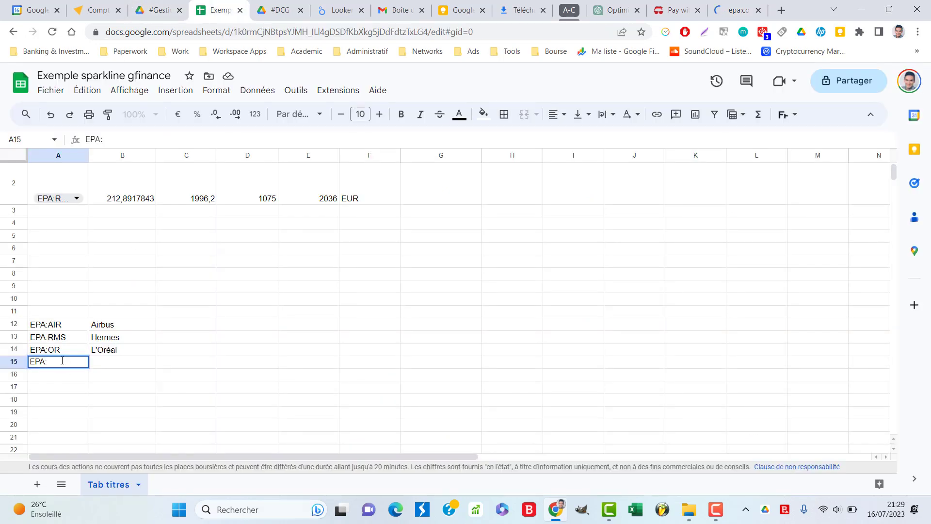
pyautogui.write('CO')
pyautogui.press('Tab')
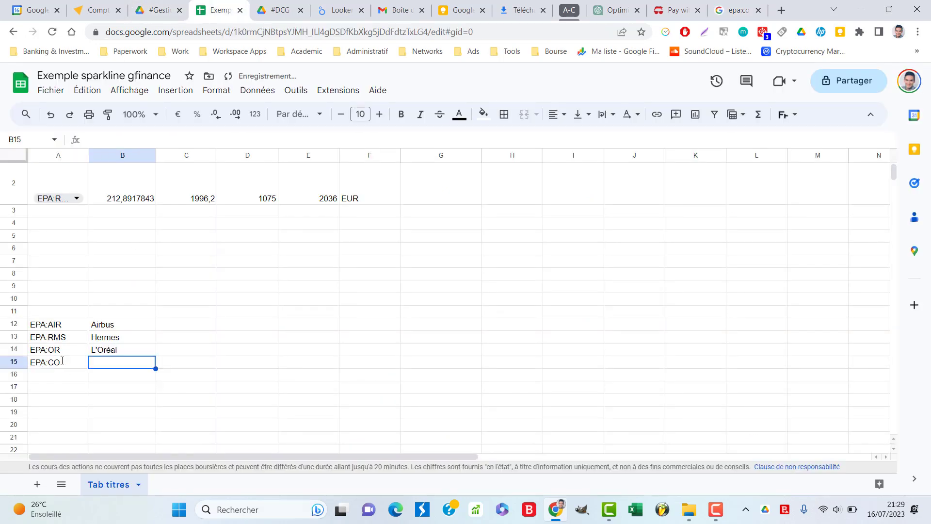
pyautogui.write('Casino')
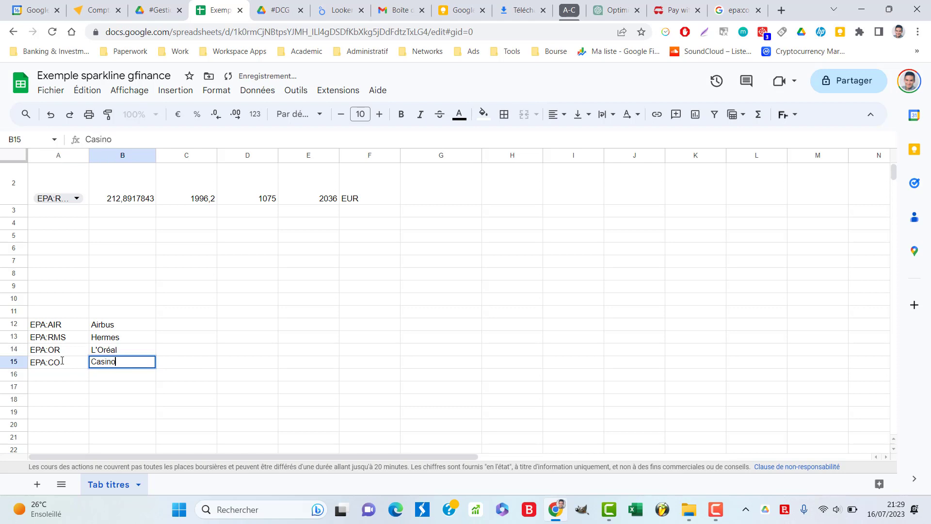
pyautogui.press('Return')
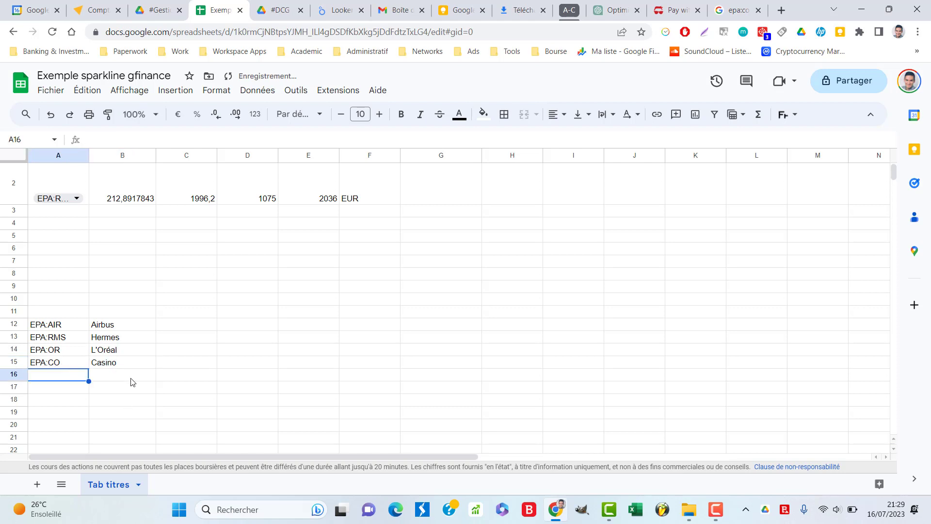
pyautogui.click(72, 364)
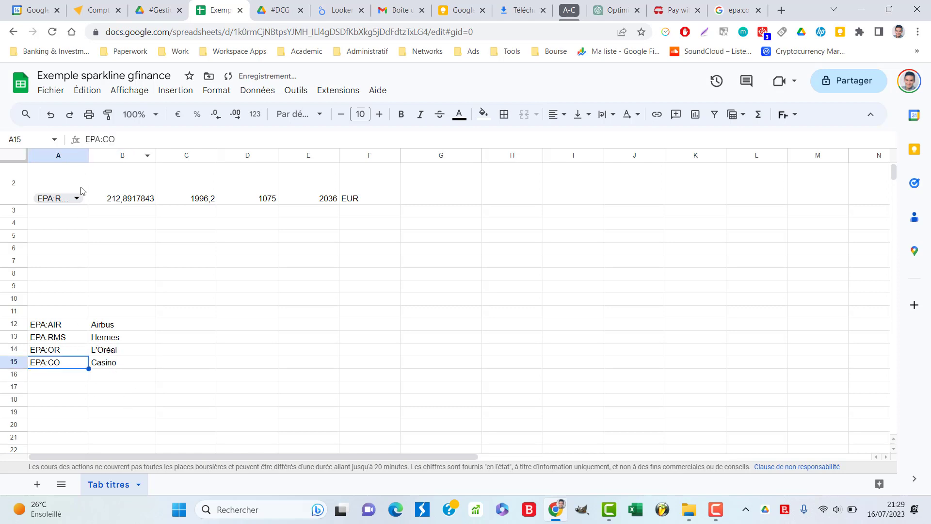
# Extend the source range of the A2 ticker dropdown's data validation rule to ='Tab titres'!$A$12:$A$15.
pyautogui.click(81, 198)
pyautogui.click(77, 199)
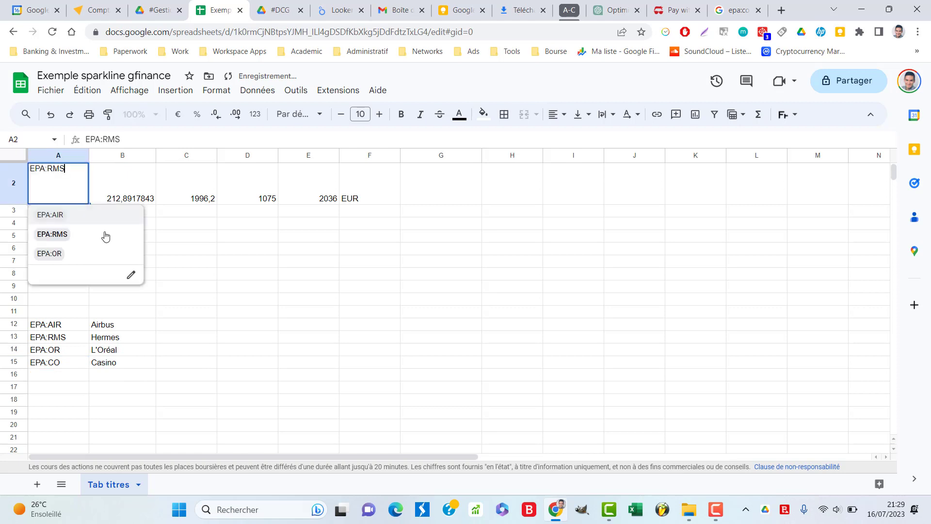
pyautogui.click(194, 211)
pyautogui.click(66, 186)
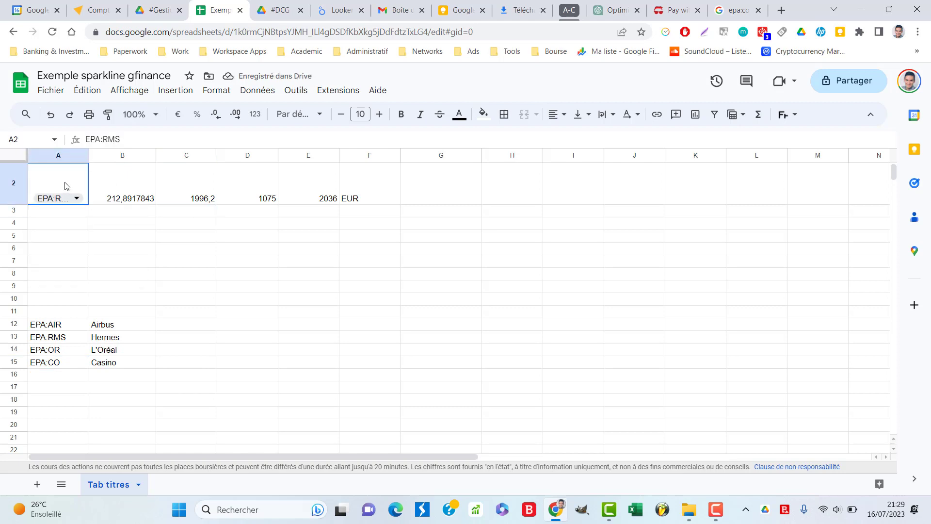
pyautogui.click(253, 90)
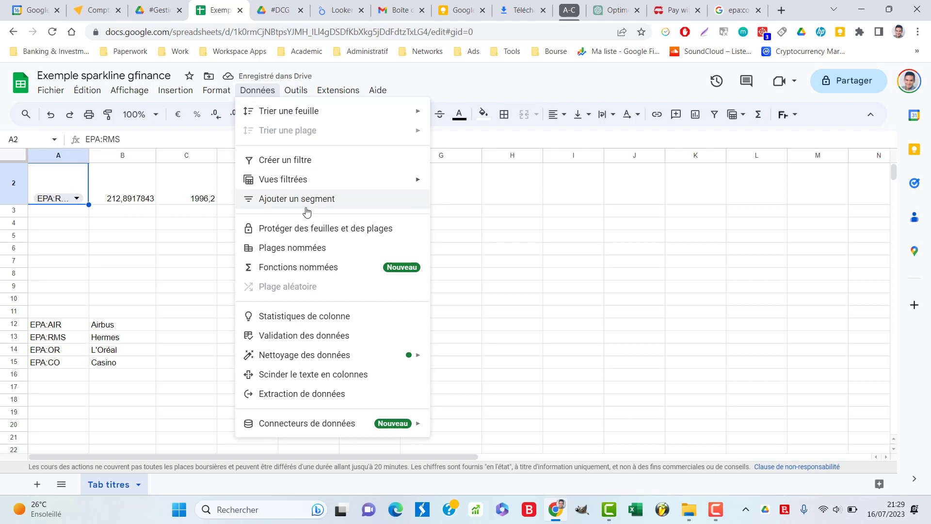
pyautogui.click(319, 341)
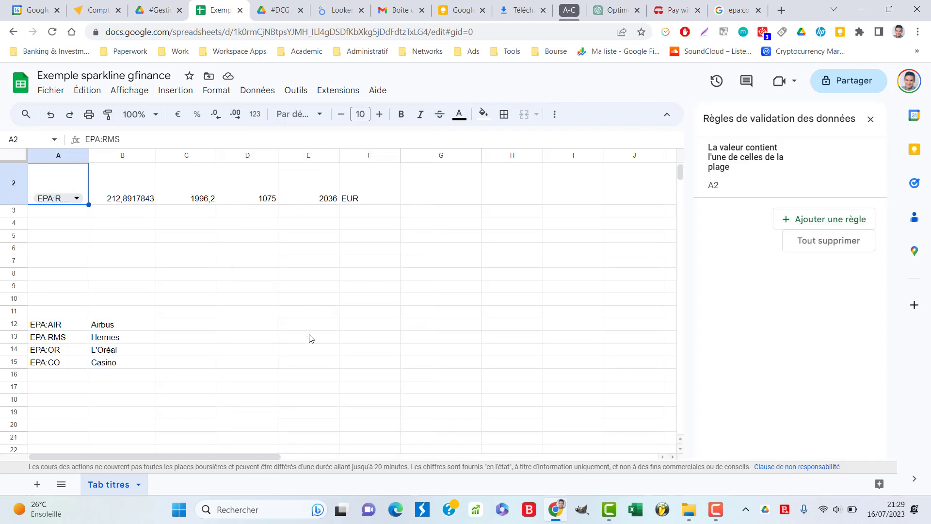
pyautogui.click(801, 189)
pyautogui.click(817, 260)
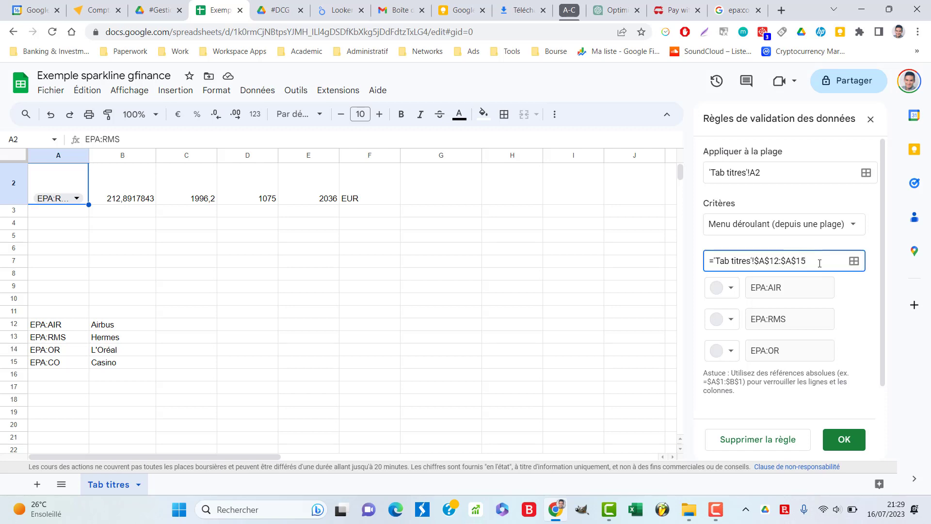
pyautogui.click(844, 438)
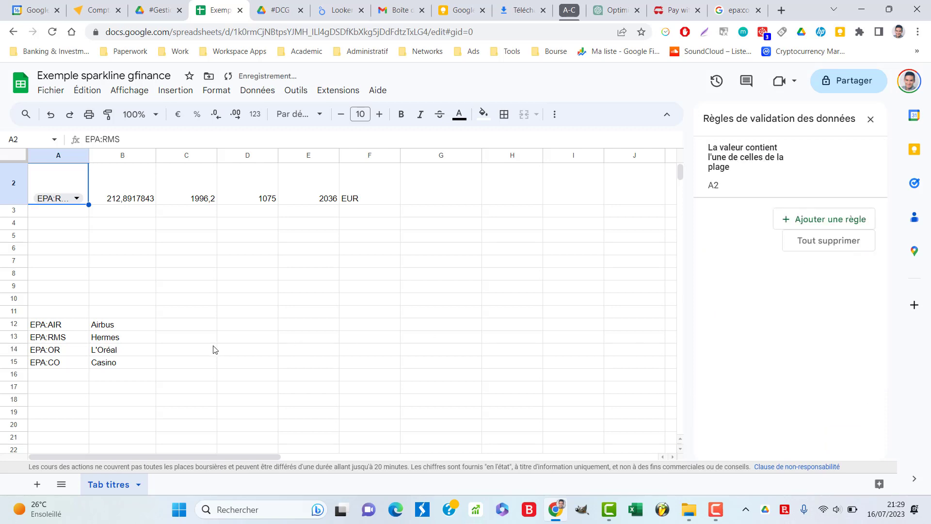
pyautogui.click(872, 120)
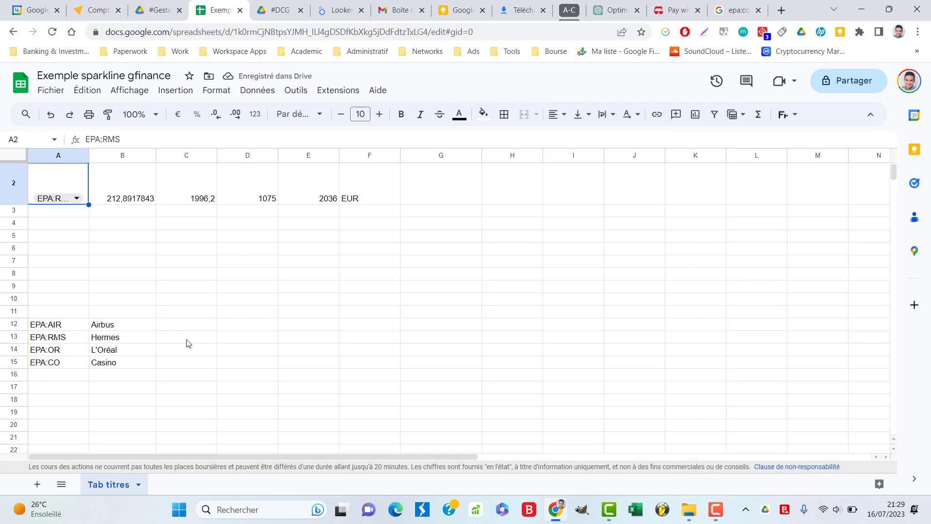
# Define the ticker and company list A12:B15 as a named range called Tab_titres.
pyautogui.click(82, 354)
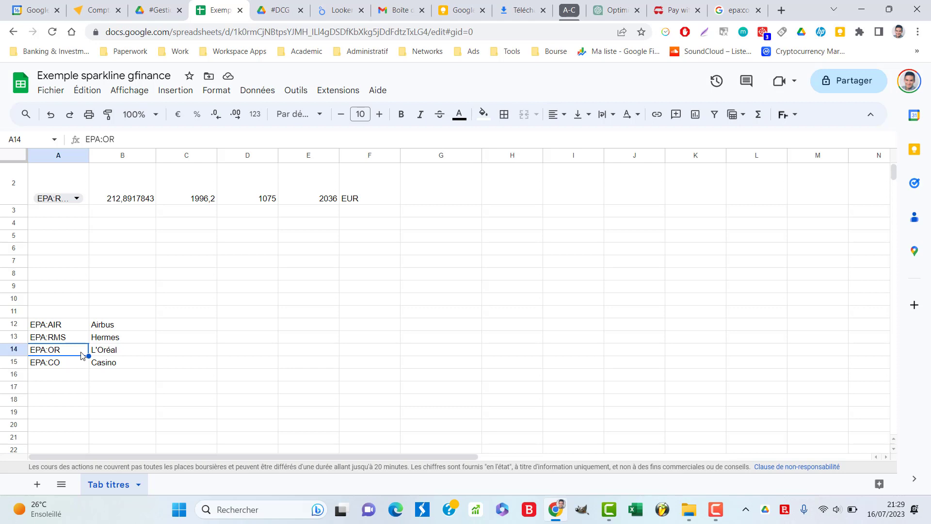
pyautogui.hotkey('ctrl', 'a')
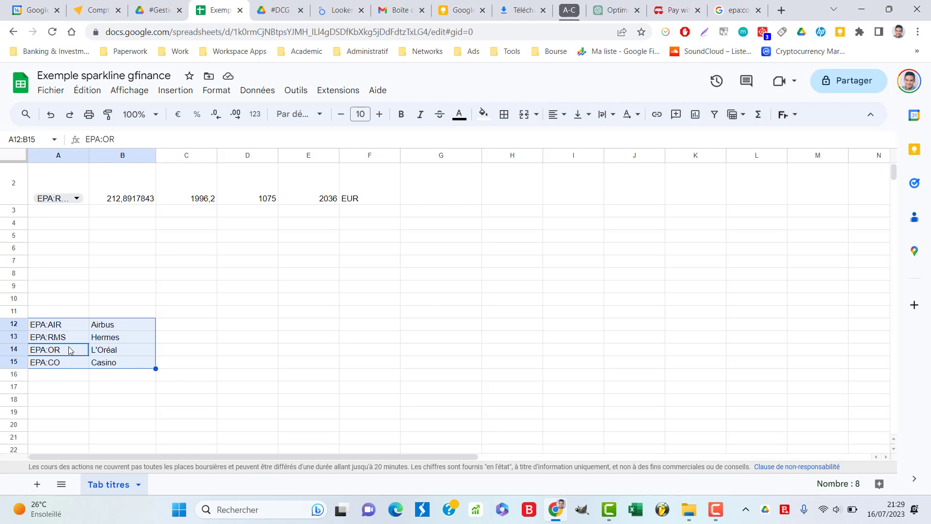
pyautogui.click(211, 342)
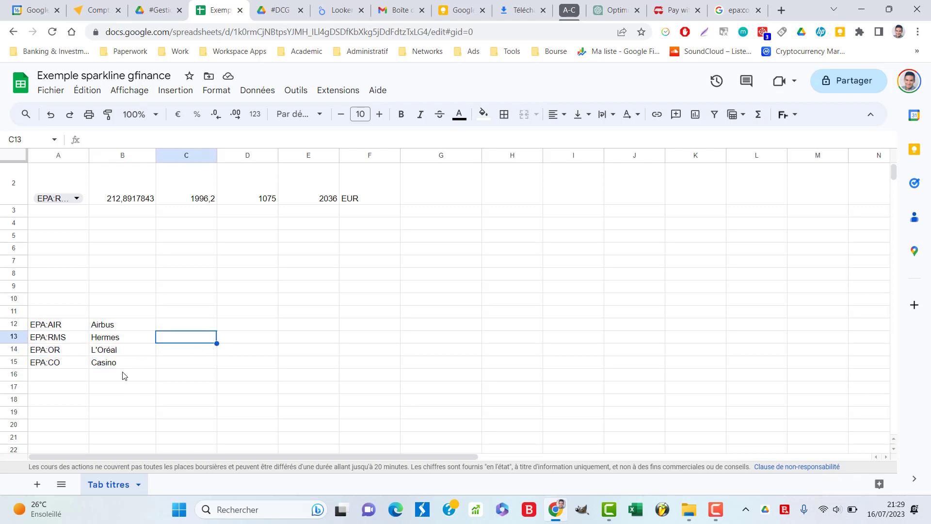
pyautogui.click(77, 352)
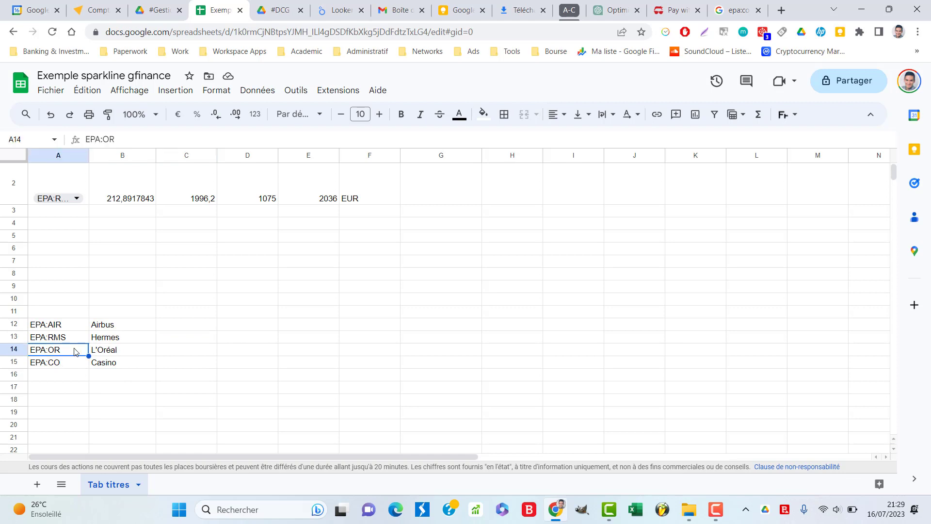
pyautogui.hotkey('ctrl', 'a')
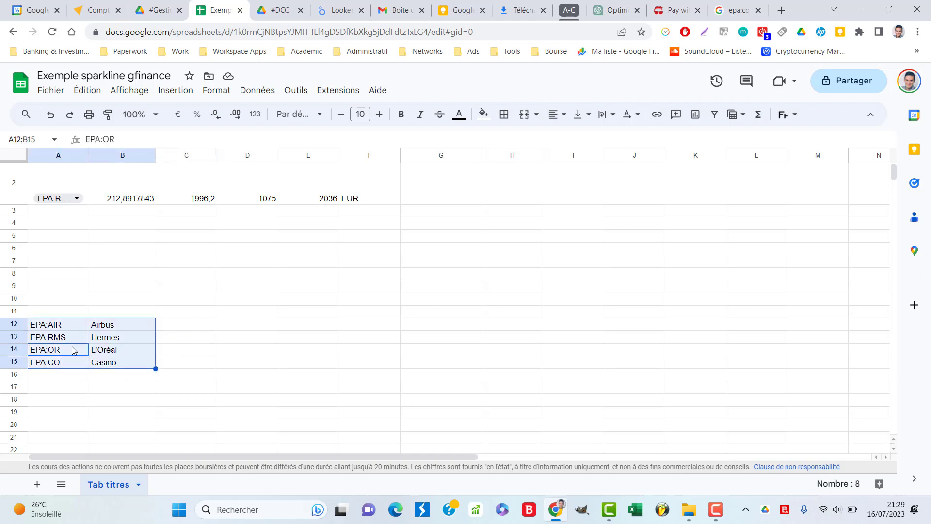
pyautogui.click(251, 92)
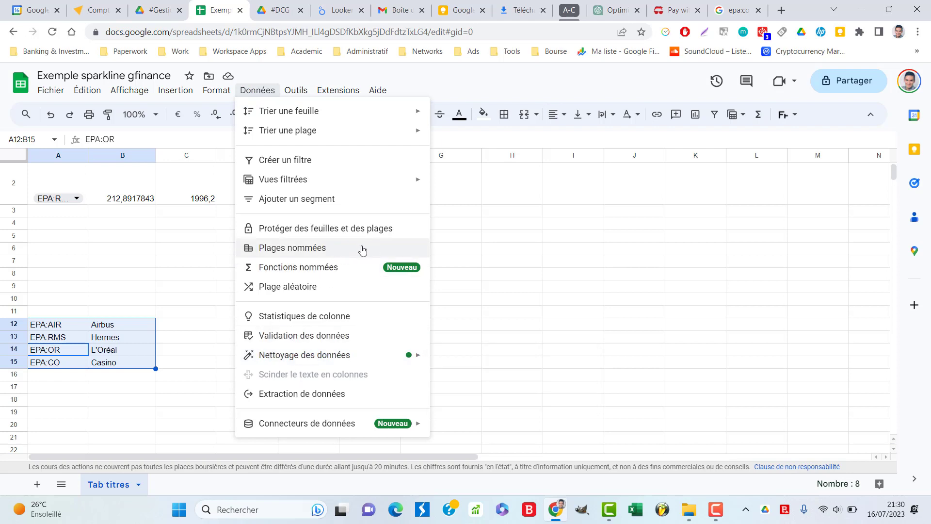
pyautogui.click(332, 249)
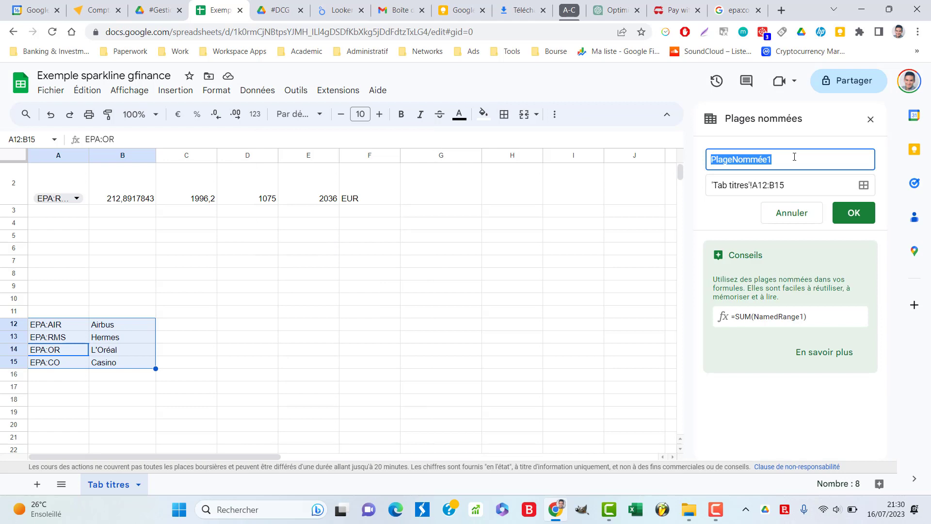
pyautogui.write('Tab')
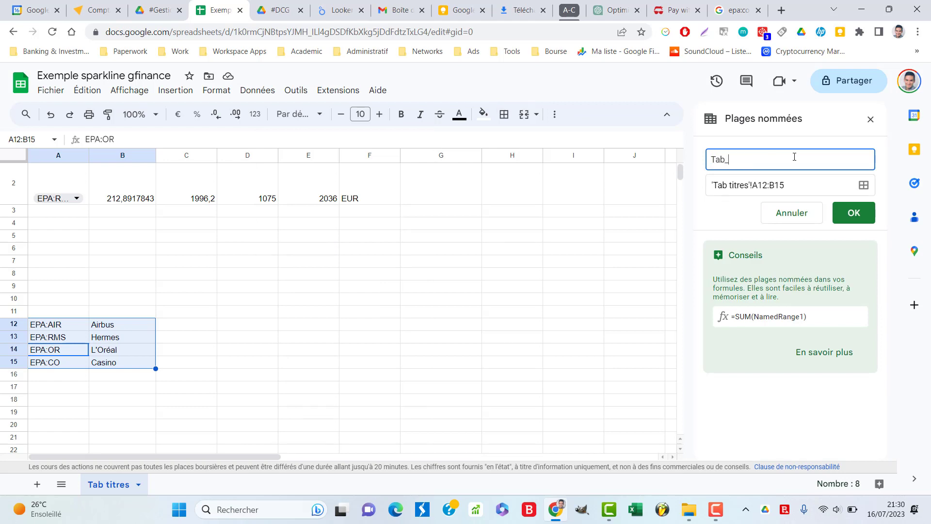
pyautogui.write('_titres')
pyautogui.click(854, 212)
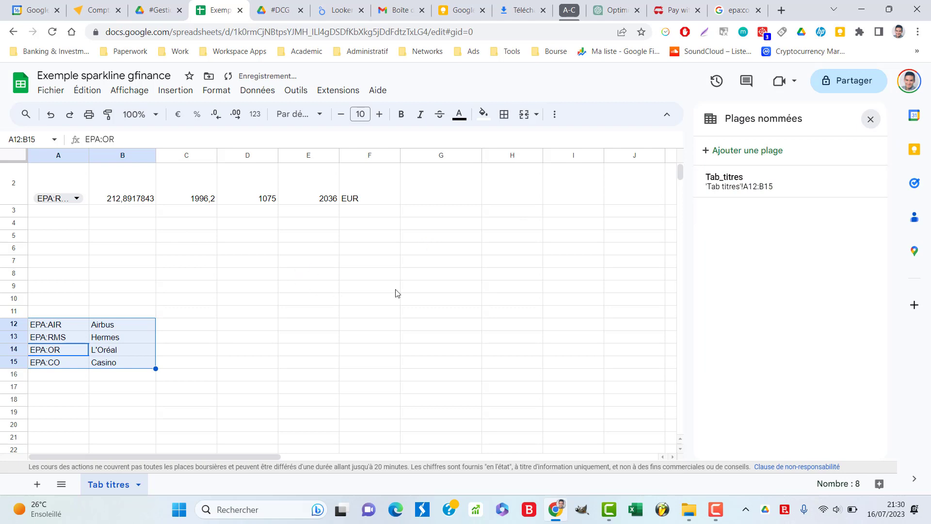
# Apply alternating colours to the ticker list A12:B15 in the default grey style, without a header.
pyautogui.click(97, 221)
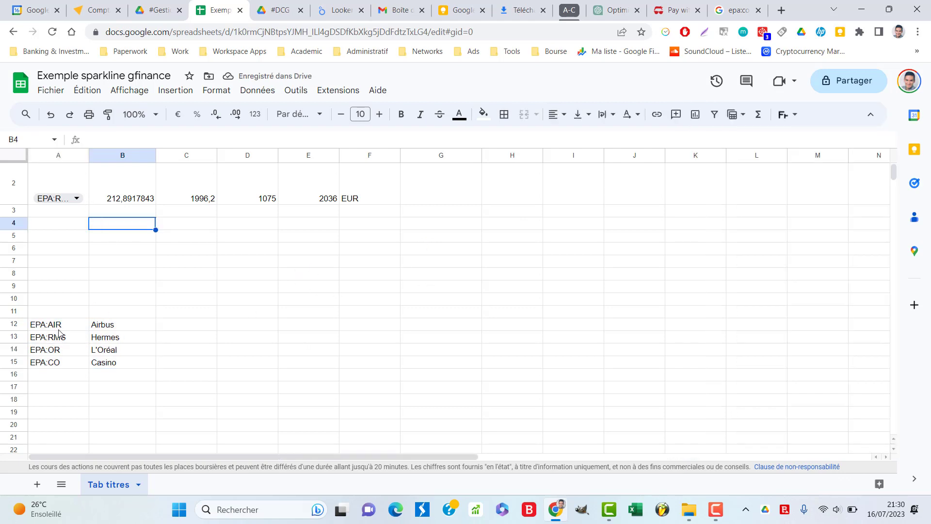
pyautogui.moveTo(75, 327); pyautogui.dragTo(119, 364)
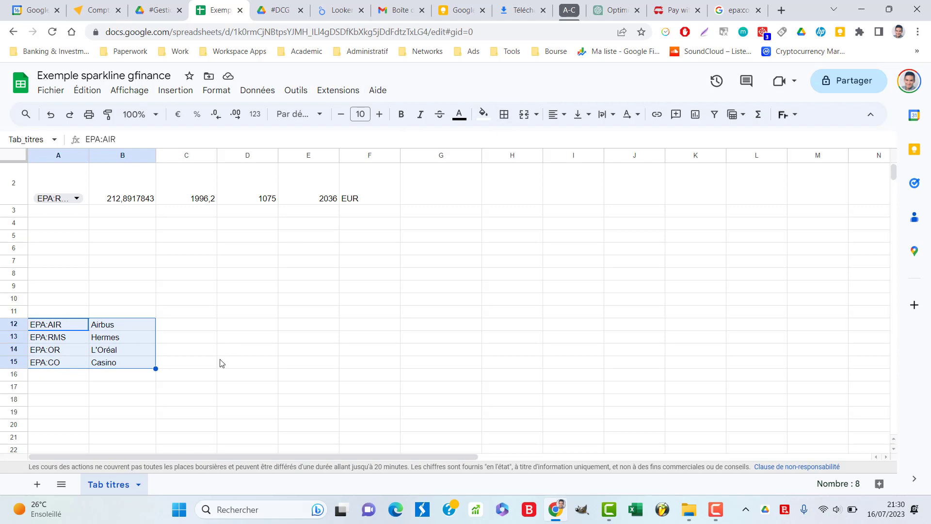
pyautogui.click(234, 92)
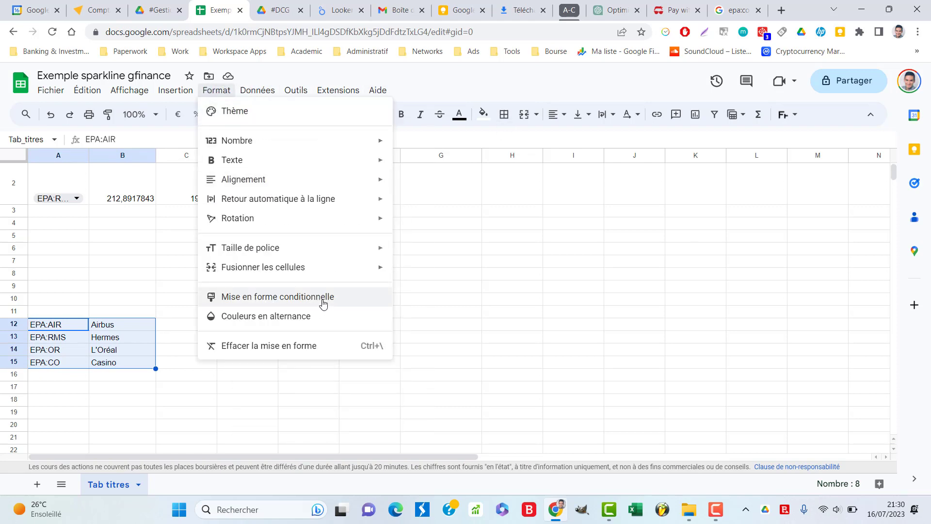
pyautogui.click(321, 317)
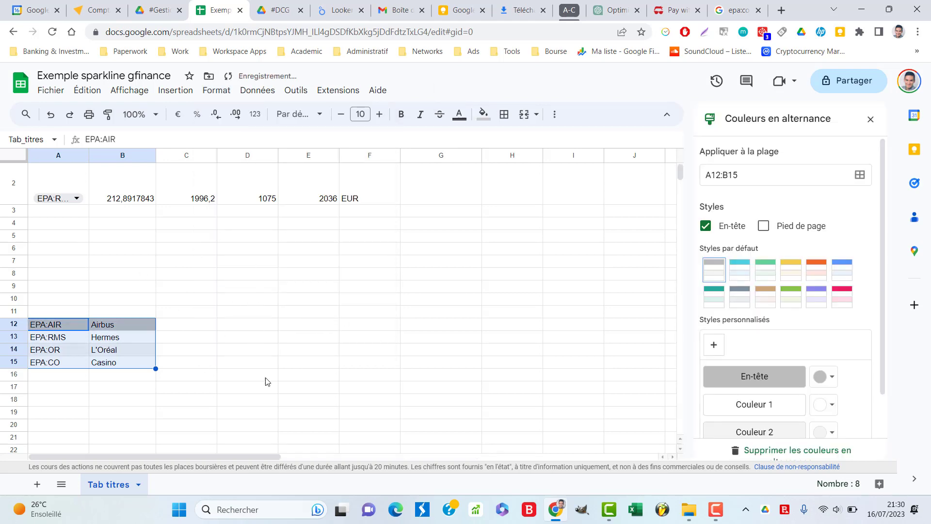
pyautogui.click(706, 226)
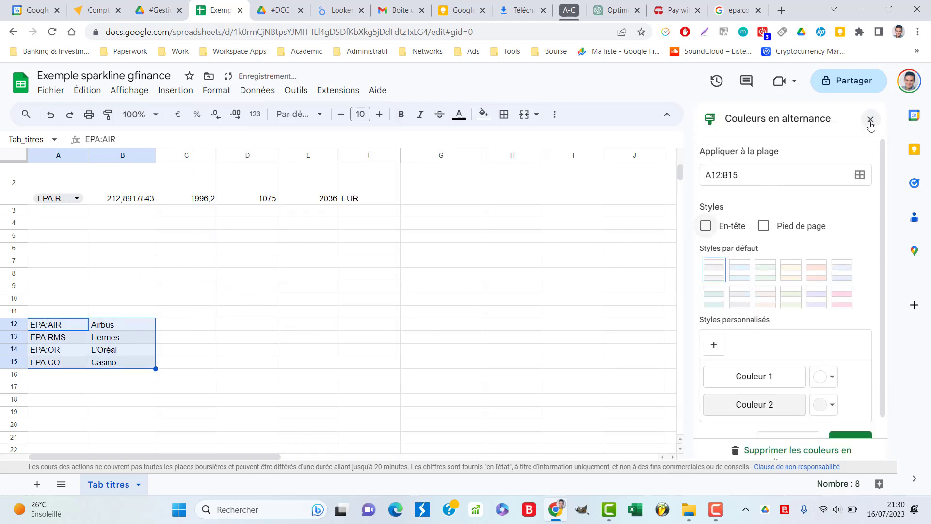
pyautogui.click(871, 121)
pyautogui.click(160, 365)
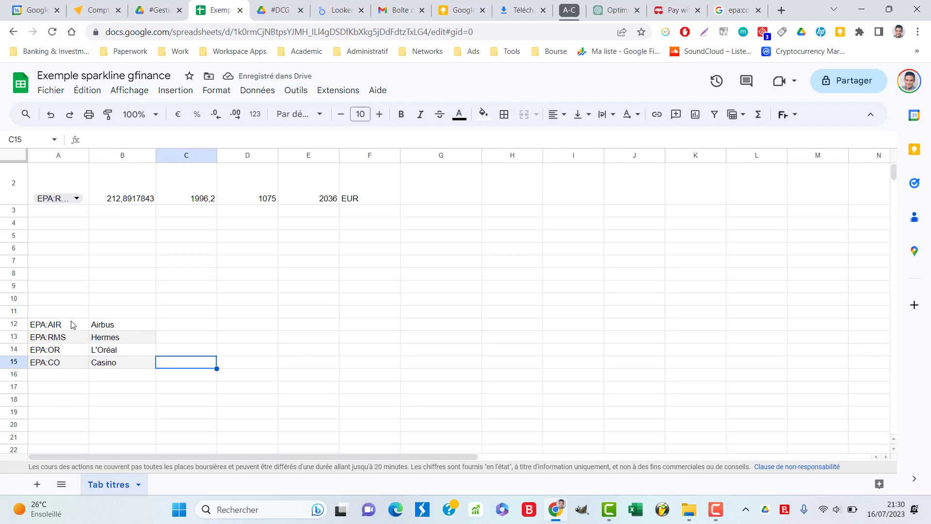
pyautogui.moveTo(71, 326); pyautogui.dragTo(139, 367)
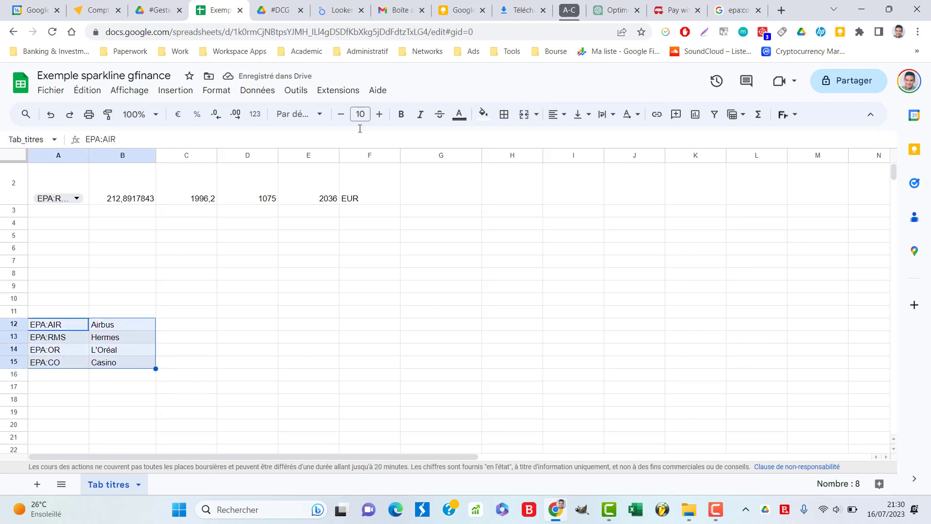
pyautogui.click(505, 114)
pyautogui.click(208, 300)
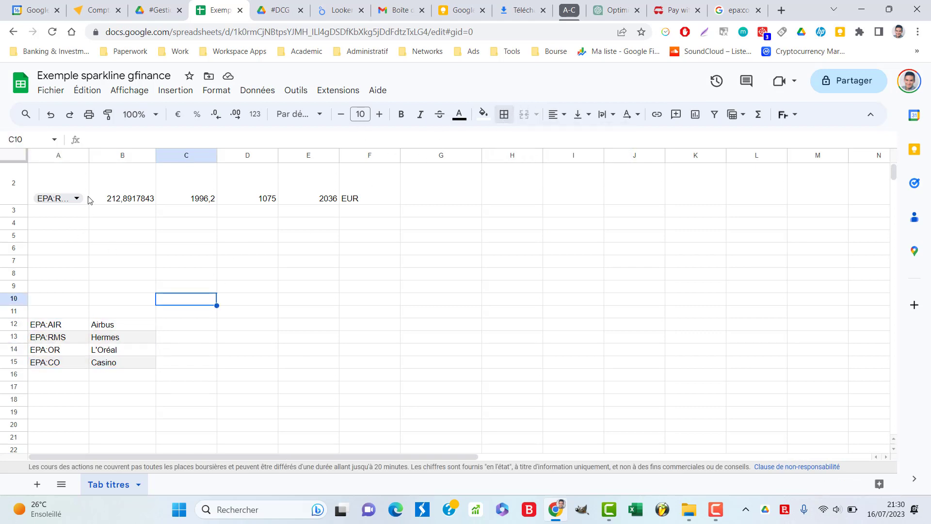
# Choose EPA:CO as the ticker in the A2 dropdown.
pyautogui.click(73, 197)
pyautogui.click(80, 281)
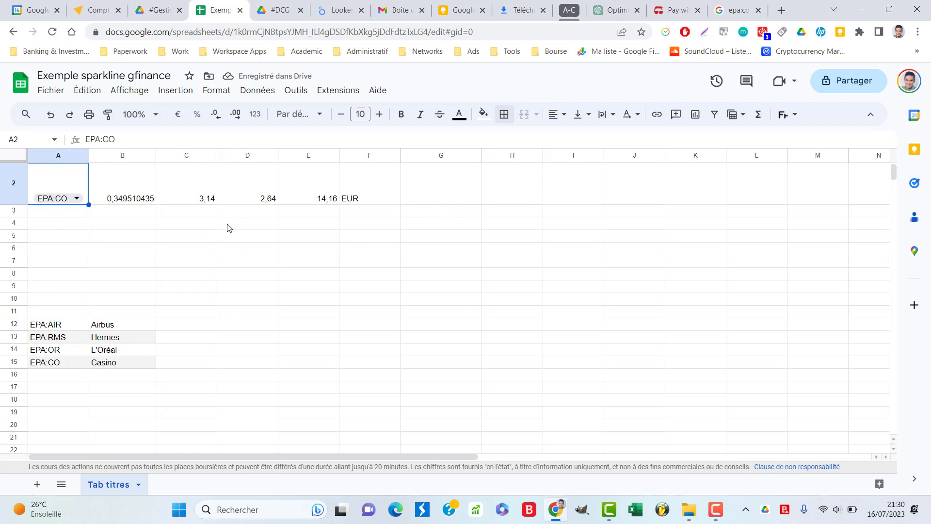
# Freeze the header row 1 and make row 2 taller.
pyautogui.scroll(1, 229, 228)
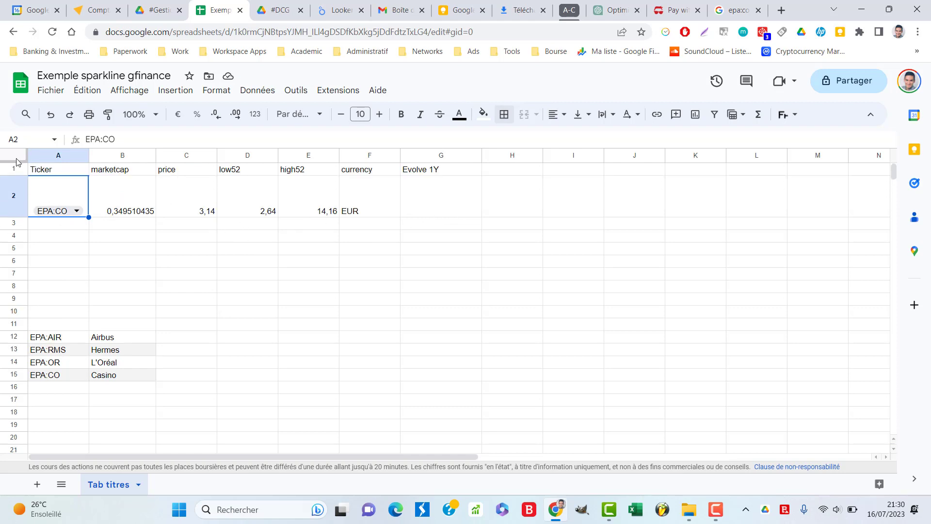
pyautogui.moveTo(15, 162); pyautogui.dragTo(14, 173)
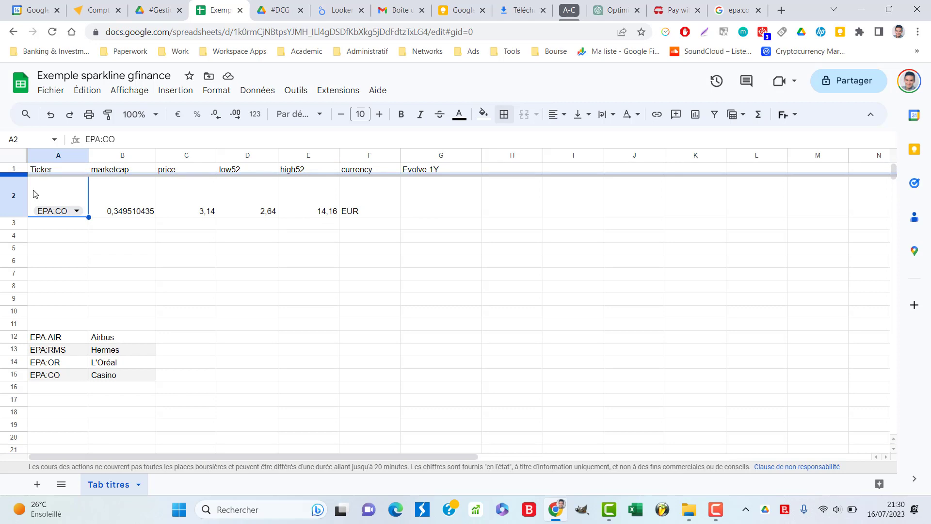
pyautogui.scroll(-2, 203, 254)
pyautogui.scroll(2, 202, 255)
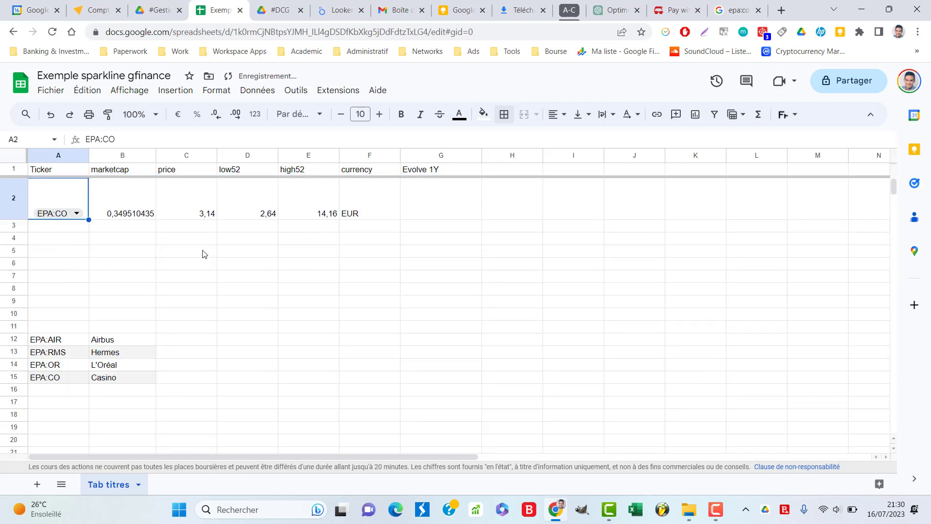
pyautogui.moveTo(14, 219); pyautogui.dragTo(13, 251)
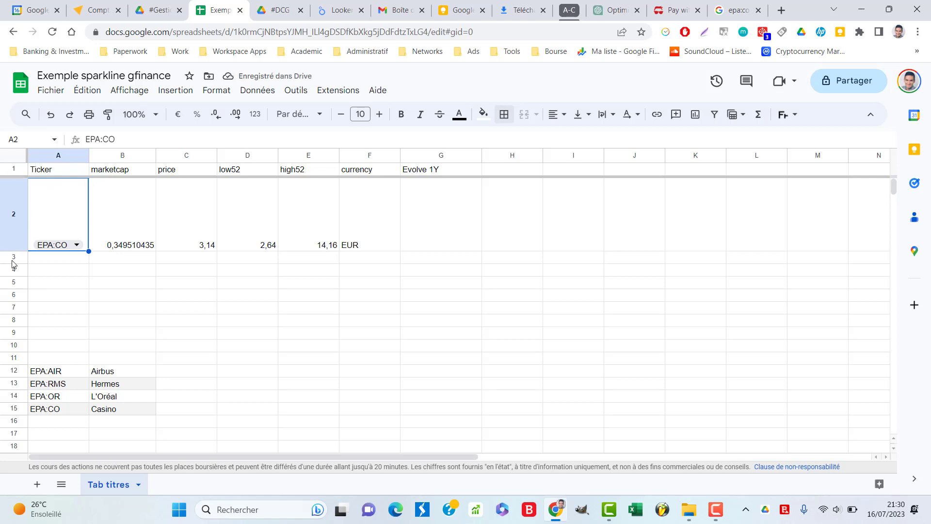
# Enter =SPARKLINE(GOOGLEFINANCE($A$2;C$1;TODAY()-365;TODAY())) in G2 under Evolve 1Y, checking its function name, code and attribute arguments.
pyautogui.click(431, 235)
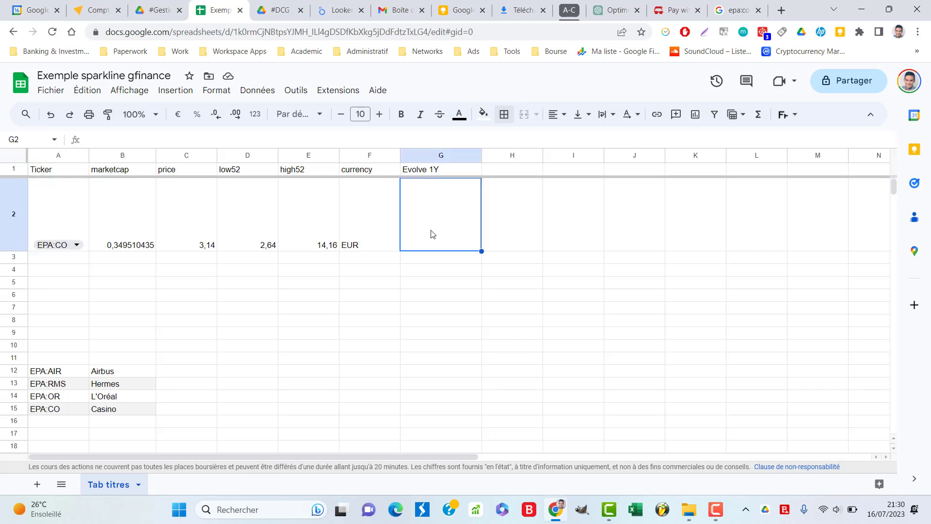
pyautogui.doubleClick(437, 230)
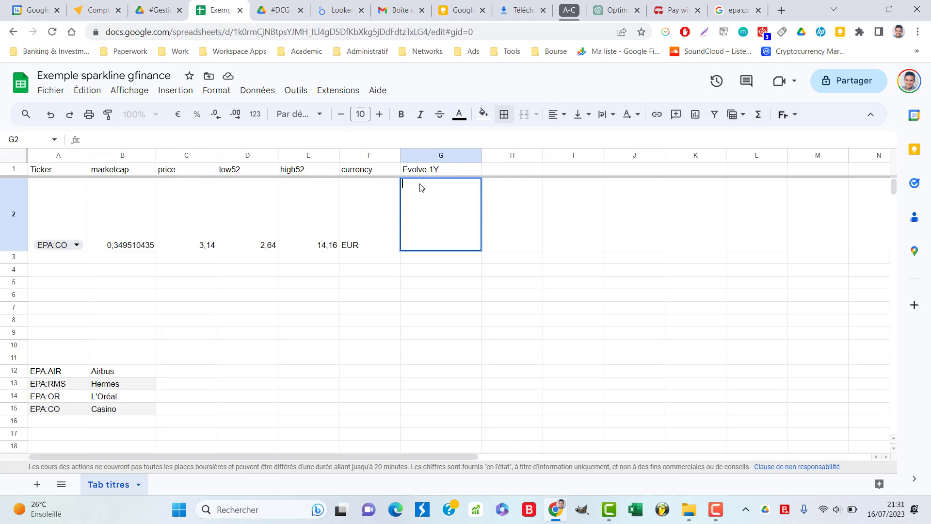
pyautogui.write('=SPARKLINE(GOOGLEFINANCE($A$2;C$1;TODAY()-365;TODAY()))')
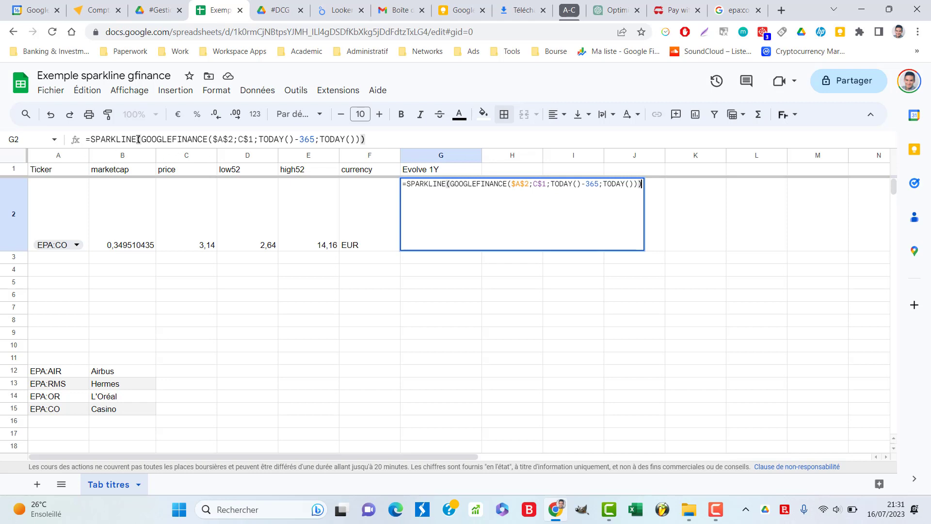
pyautogui.click(150, 139)
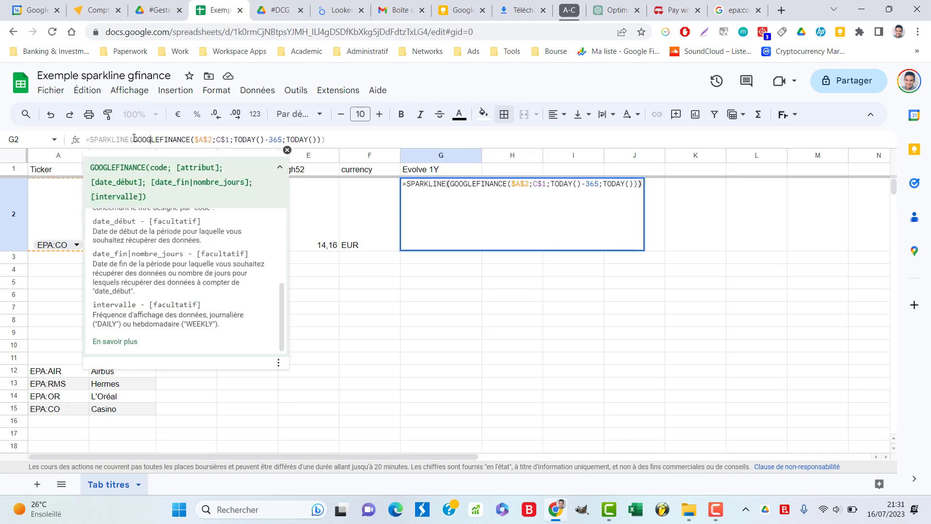
pyautogui.moveTo(136, 140); pyautogui.dragTo(191, 137)
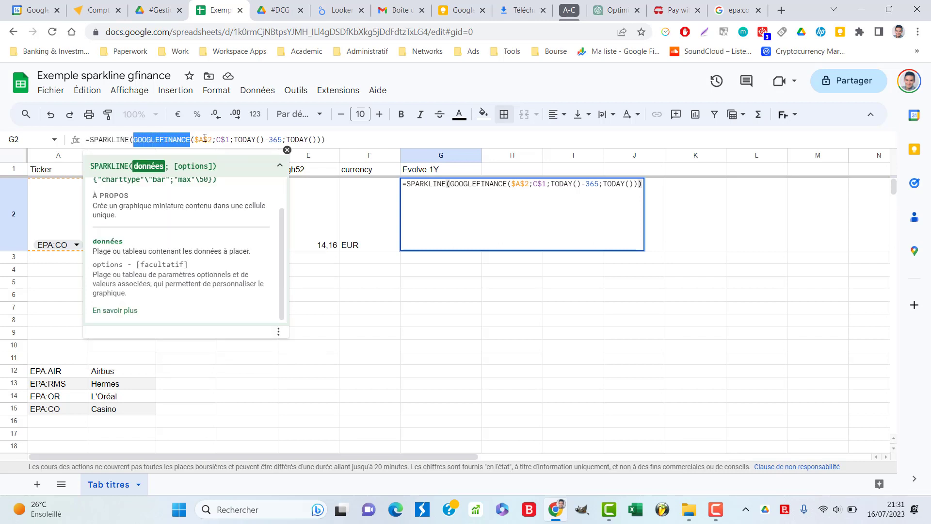
pyautogui.click(204, 138)
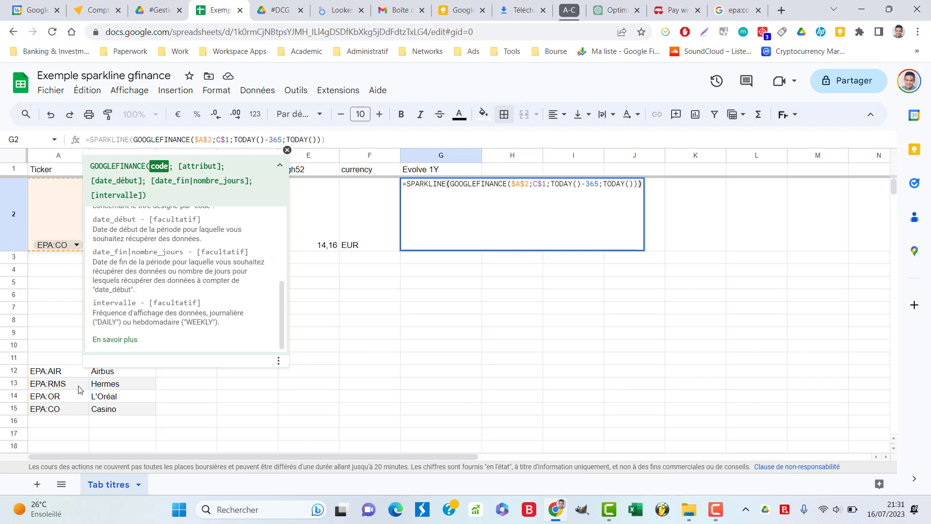
pyautogui.click(221, 139)
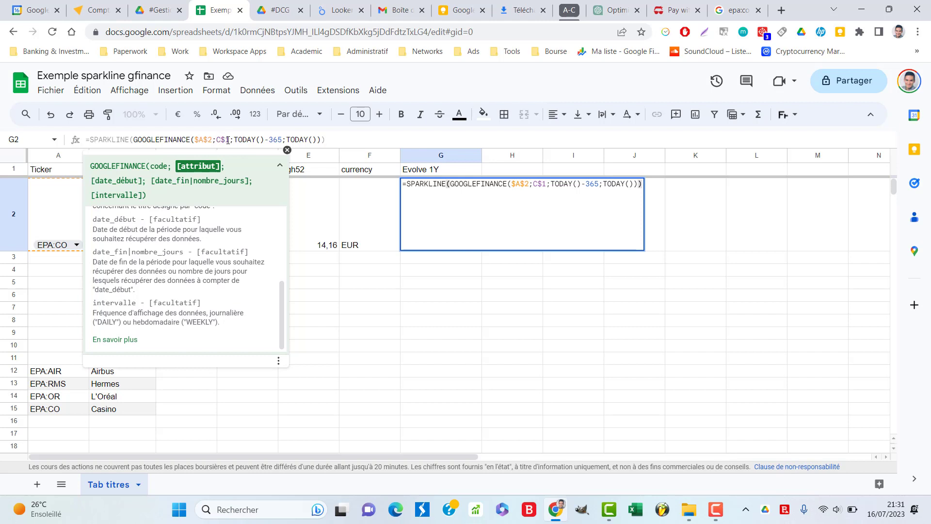
pyautogui.moveTo(212, 140); pyautogui.dragTo(196, 137)
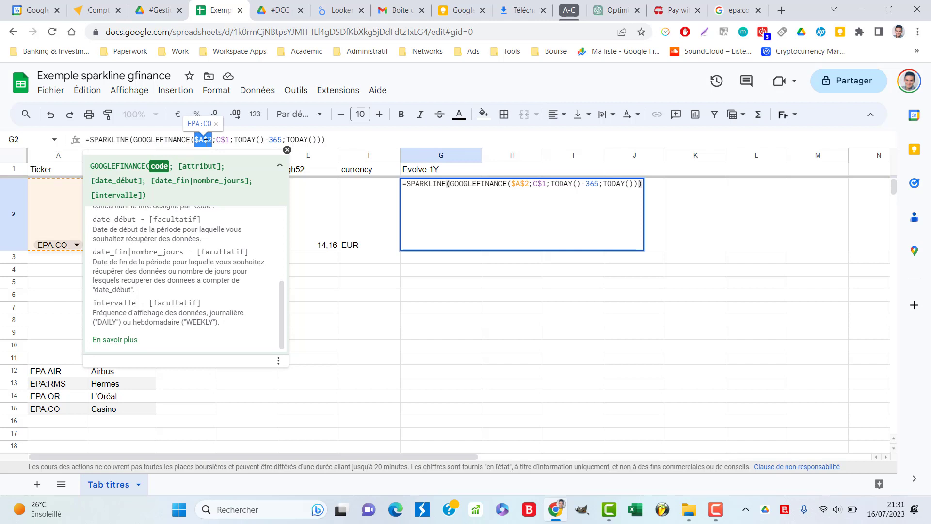
pyautogui.press('Return')
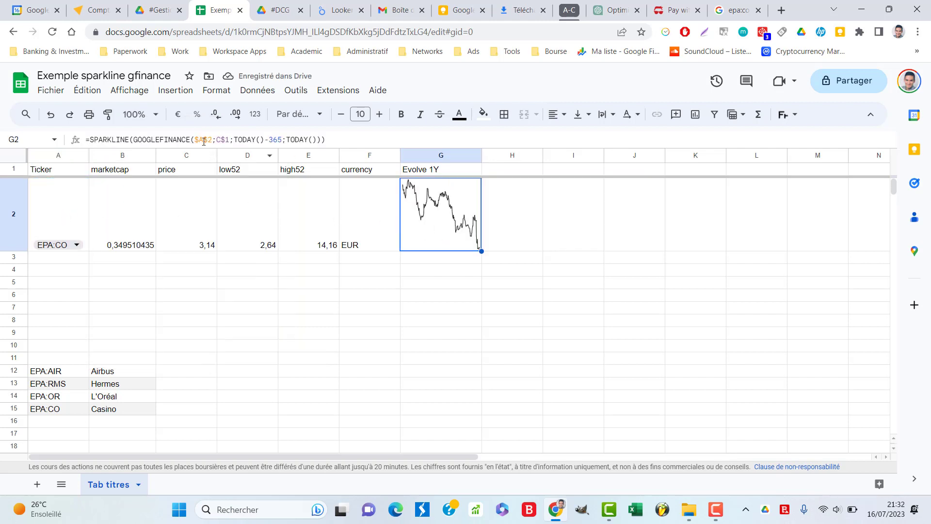
# Change the GOOGLEFINANCE attribute argument in the G2 sparkline formula to the reference C1.
pyautogui.click(225, 140)
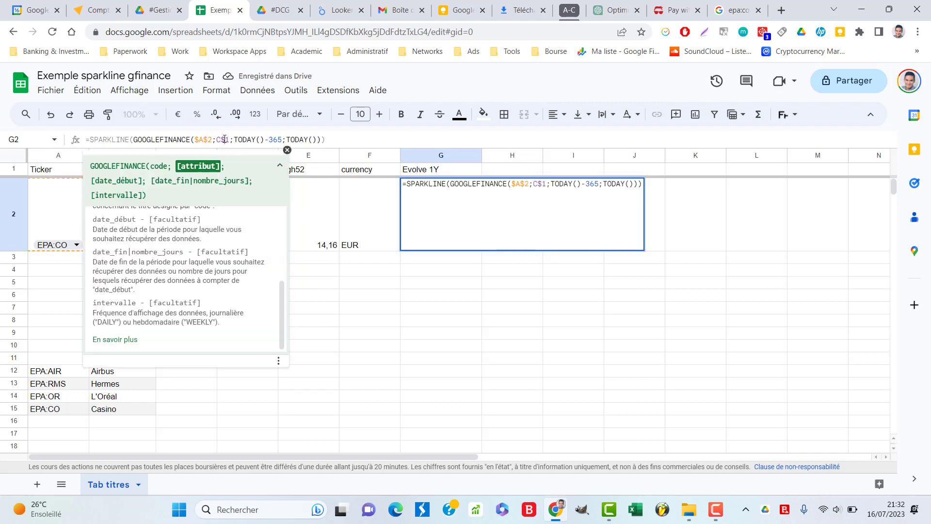
pyautogui.press('BackSpace')
pyautogui.press('BackSpace')
pyautogui.press('BackSpace')
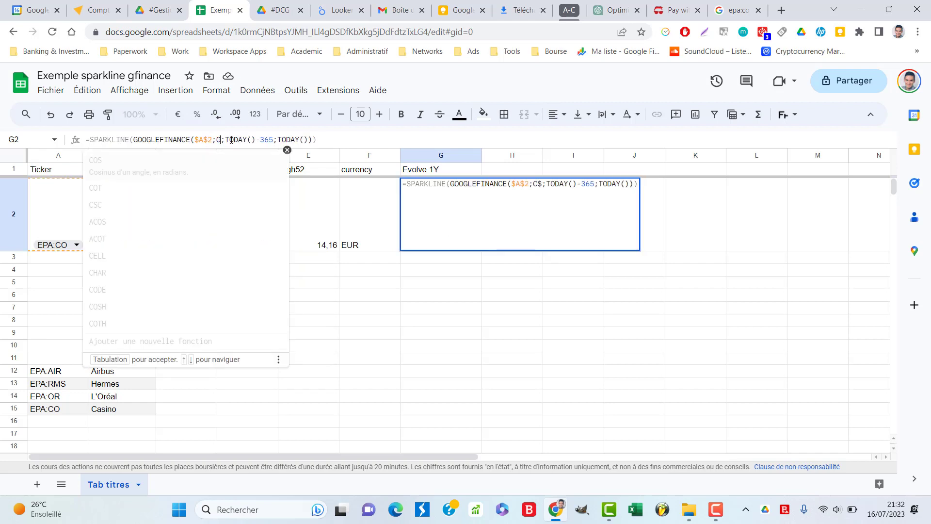
pyautogui.write('"')
pyautogui.write('price')
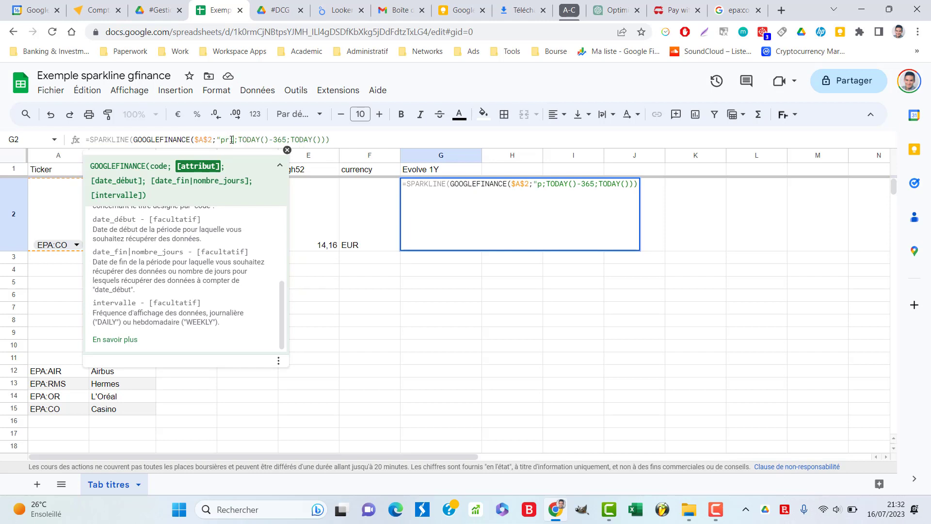
pyautogui.press('BackSpace')
pyautogui.press('BackSpace')
pyautogui.press('BackSpace')
pyautogui.press('BackSpace')
pyautogui.press('BackSpace')
pyautogui.press('BackSpace')
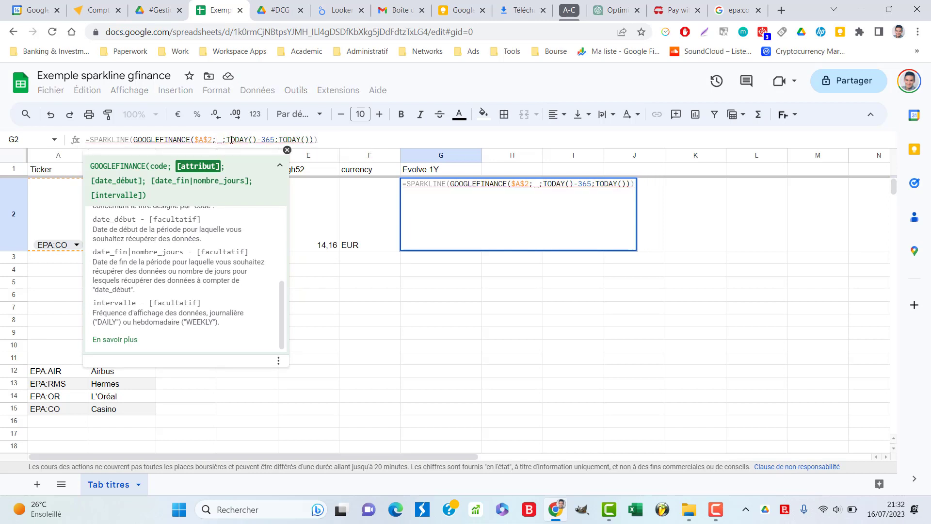
pyautogui.press('BackSpace')
pyautogui.write('C1')
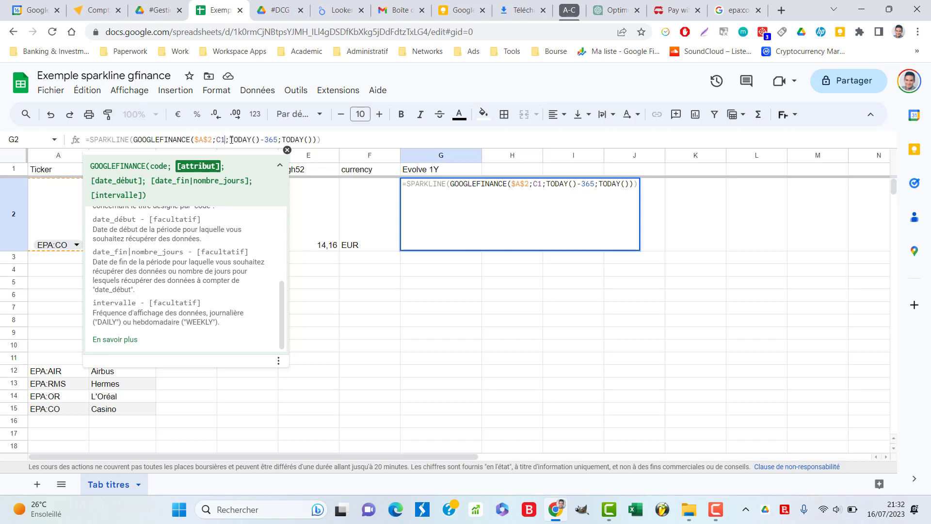
# Examine the start-date argument TODAY()-365 of GOOGLEFINANCE in the G2 formula.
pyautogui.click(231, 140)
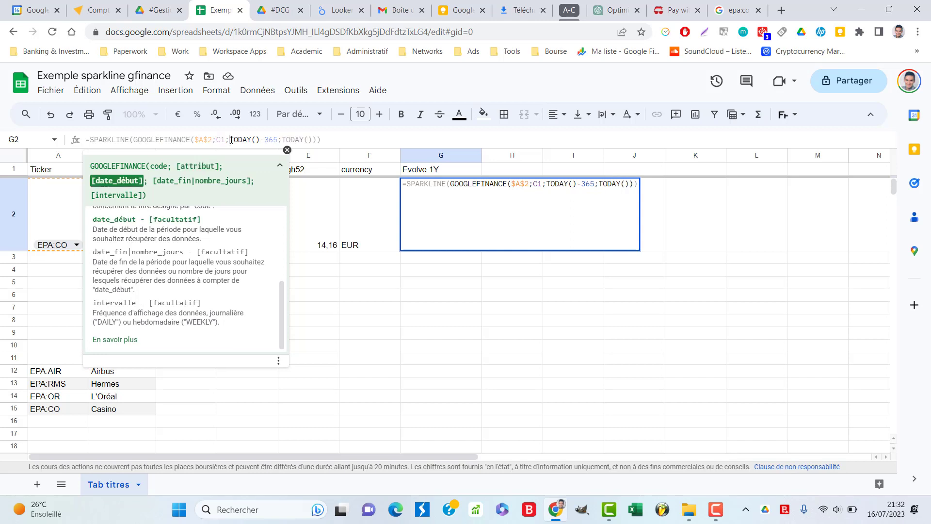
pyautogui.click(232, 139)
pyautogui.press('Right')
pyautogui.press('Right')
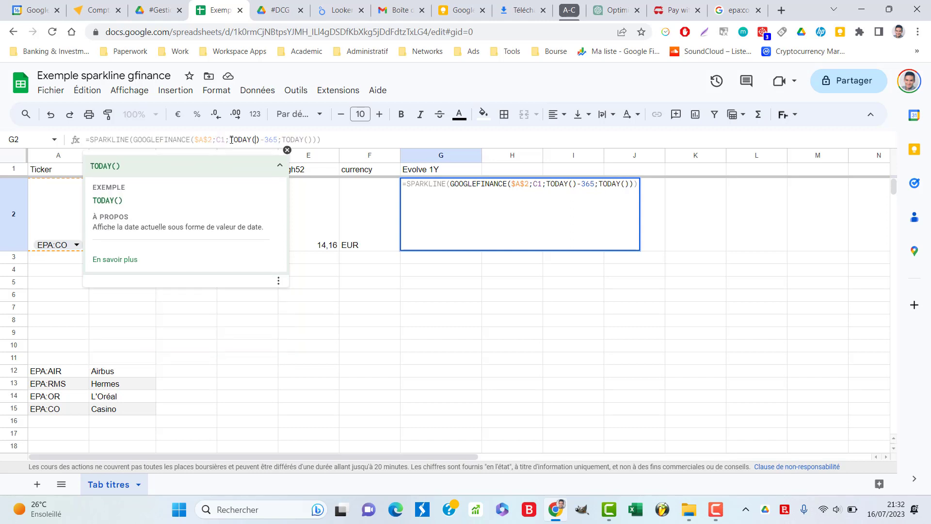
pyautogui.press('Right')
pyautogui.press('Right')
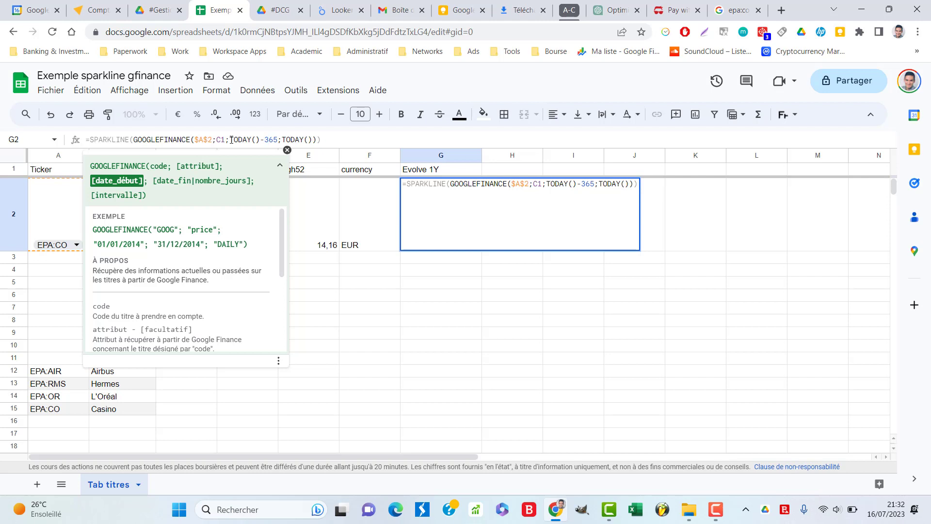
pyautogui.press('Right')
pyautogui.press('Right')
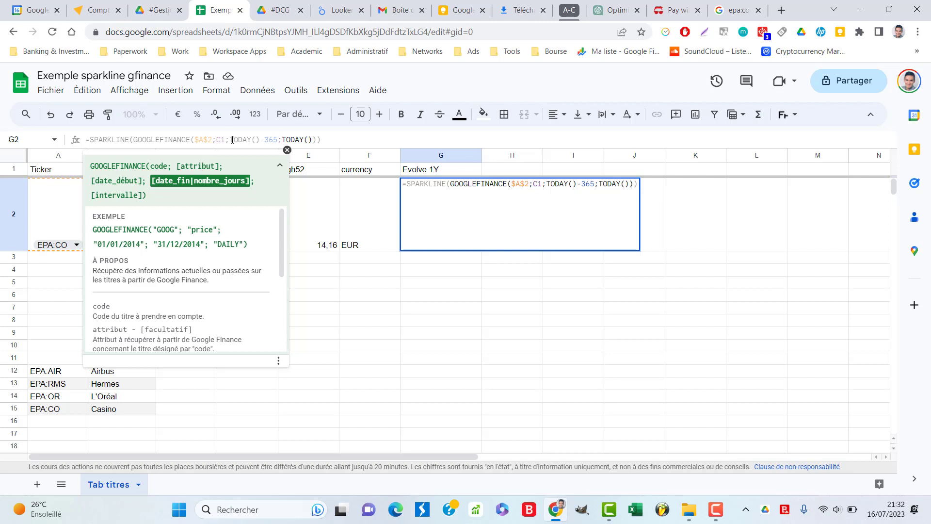
pyautogui.click(238, 140)
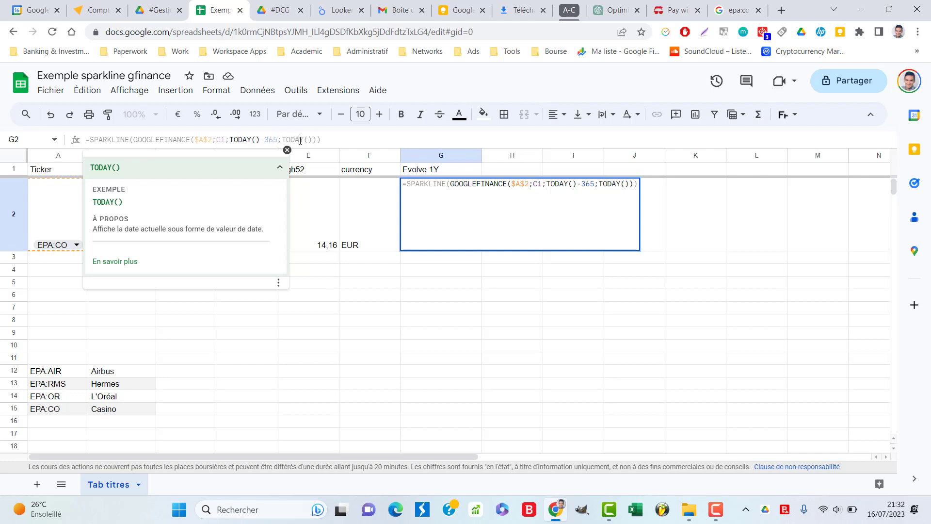
# Examine the end-date argument TODAY() in the G2 formula and read the GOOGLEFINANCE argument descriptions.
pyautogui.click(300, 141)
pyautogui.press('Left')
pyautogui.press('Left')
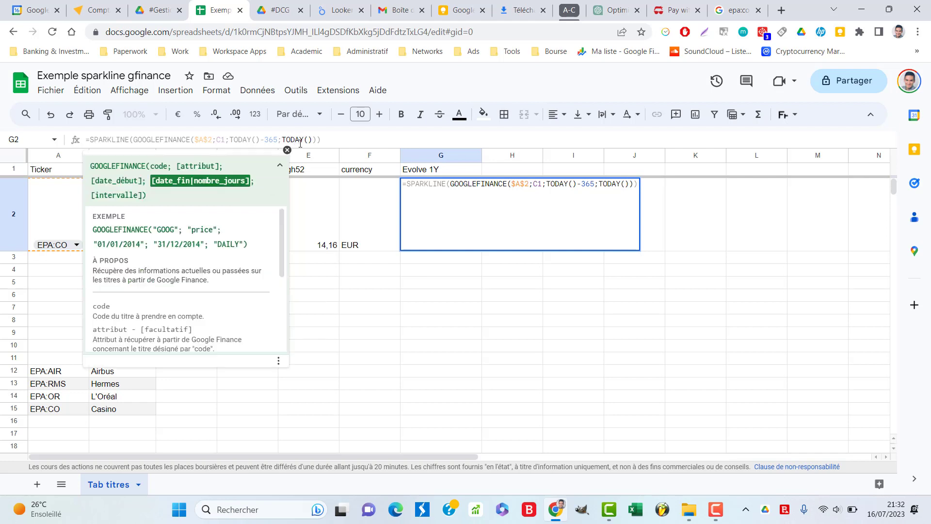
pyautogui.press('Right')
pyautogui.press('Right')
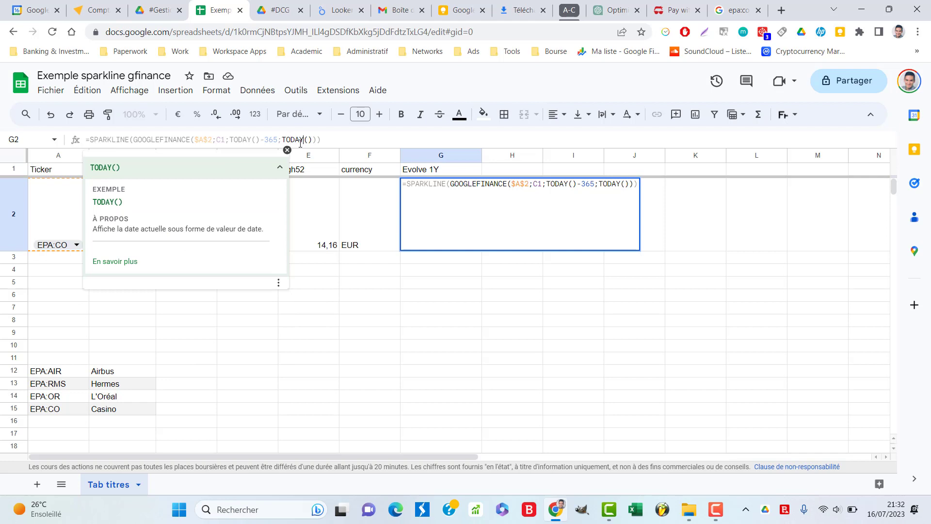
pyautogui.press('Left')
pyautogui.press('Left')
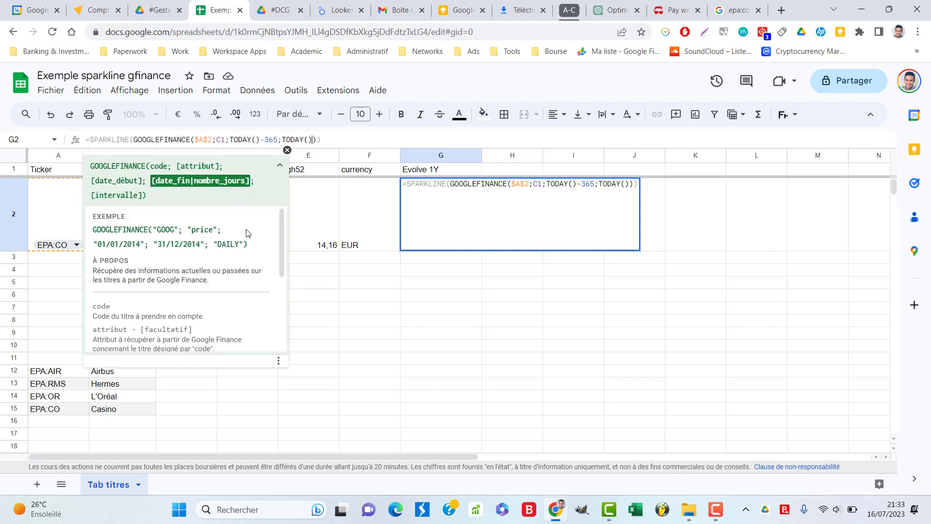
pyautogui.scroll(-3, 251, 233)
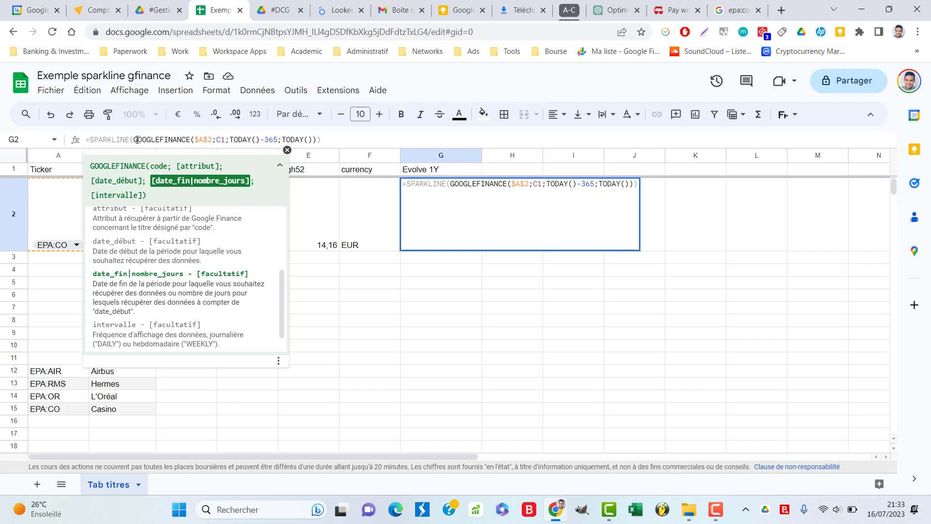
pyautogui.moveTo(134, 140); pyautogui.dragTo(346, 144)
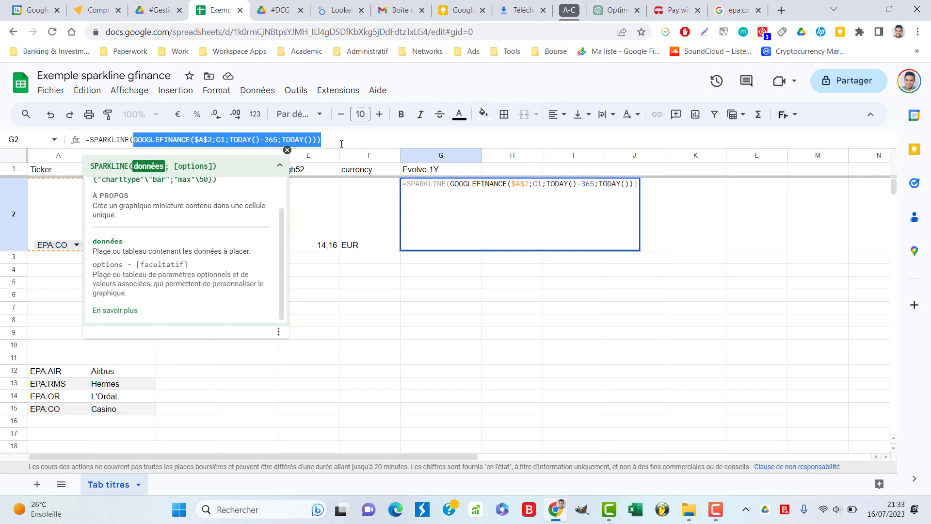
pyautogui.click(229, 140)
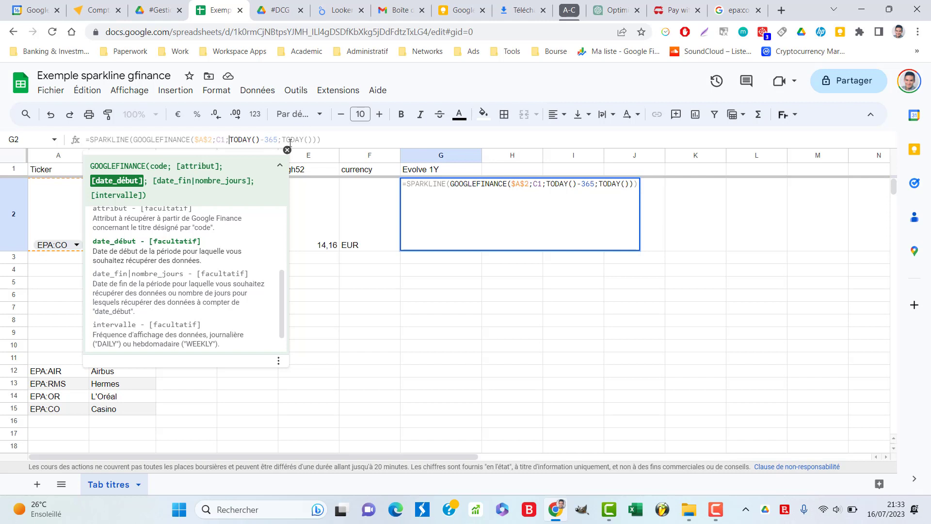
pyautogui.click(301, 140)
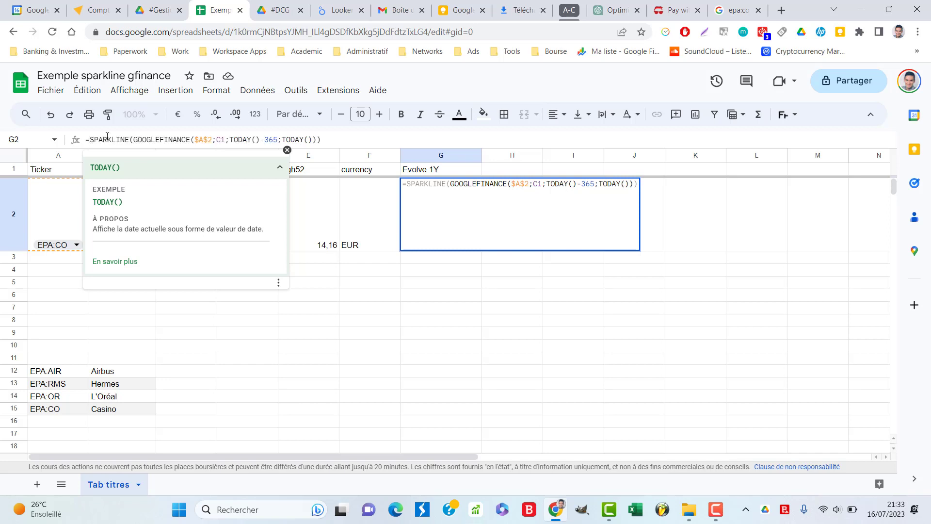
# Read the inline help for SPARKLINE, covering its data and optional options arguments.
pyautogui.click(130, 139)
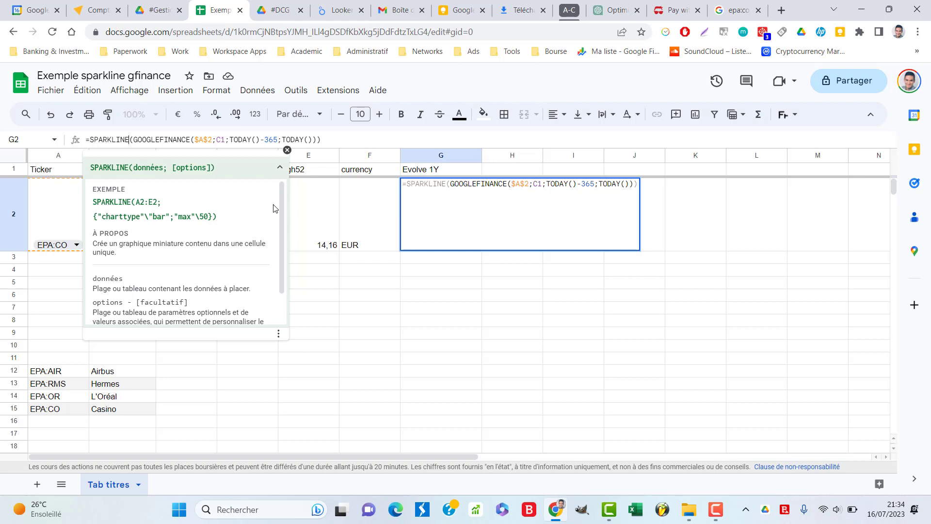
pyautogui.scroll(-2, 274, 209)
pyautogui.scroll(2, 278, 208)
pyautogui.scroll(-2, 271, 208)
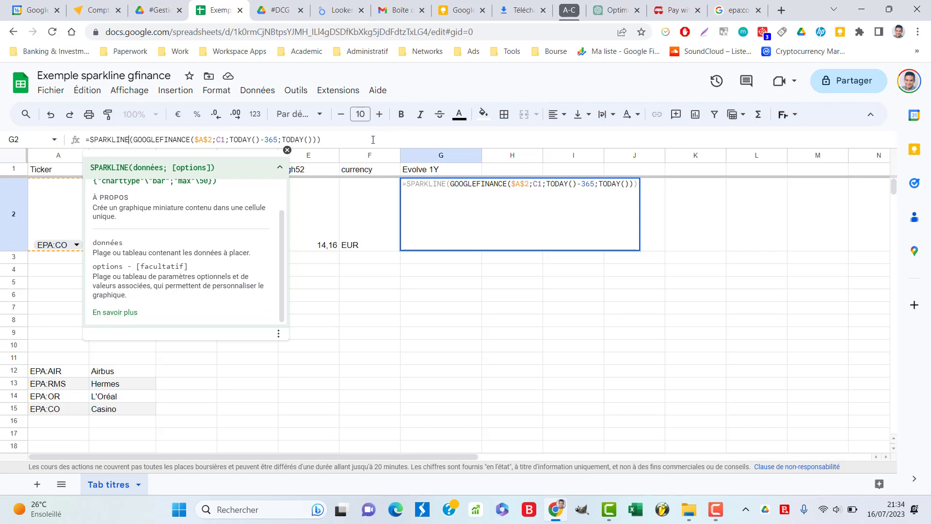
# Commit the G2 sparkline formula and widen column G slightly.
pyautogui.click(373, 140)
pyautogui.press('Return')
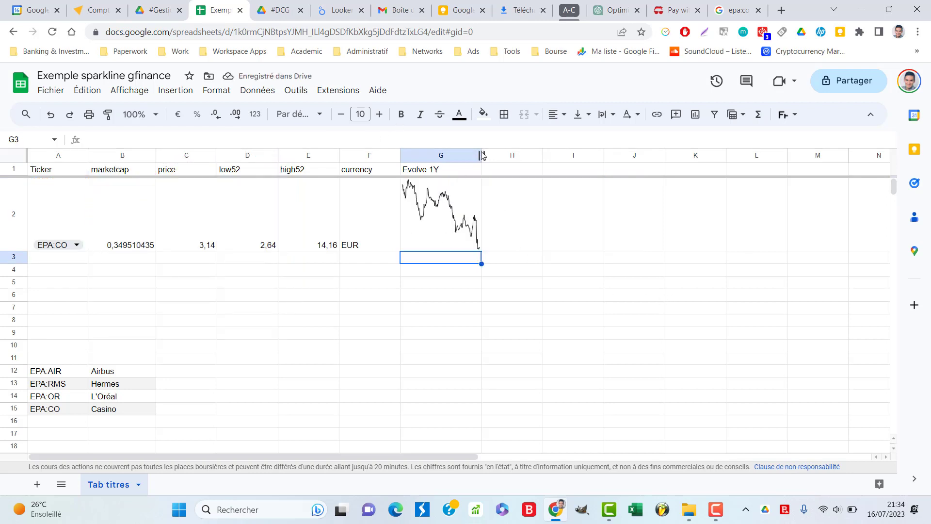
pyautogui.moveTo(483, 155); pyautogui.dragTo(500, 156)
# Open the full SPARKLINE help article from the G2 formula, look through its examples, syntax and chart options, and close it.
pyautogui.click(458, 231)
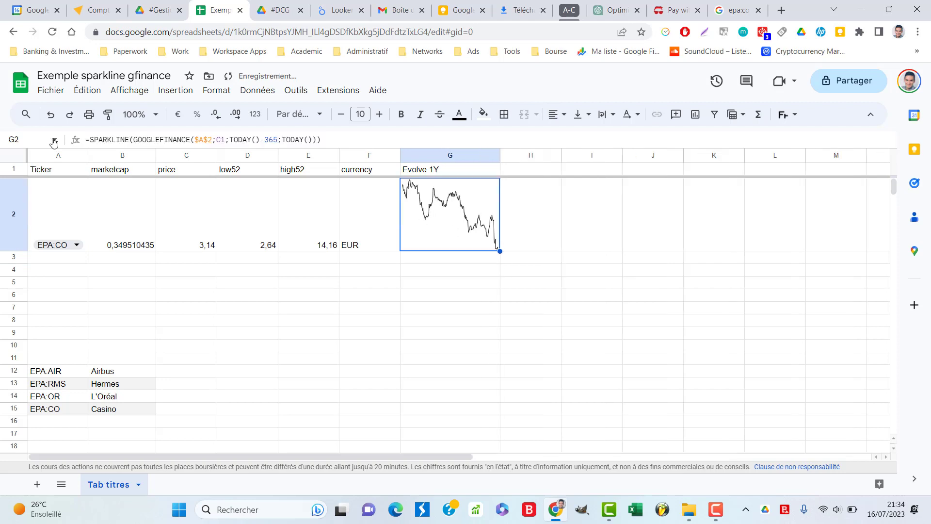
pyautogui.click(136, 140)
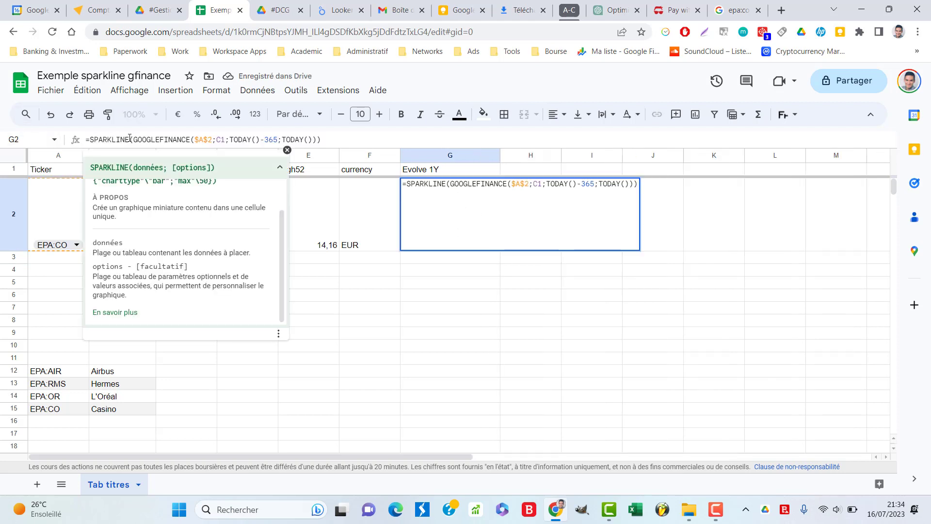
pyautogui.click(125, 318)
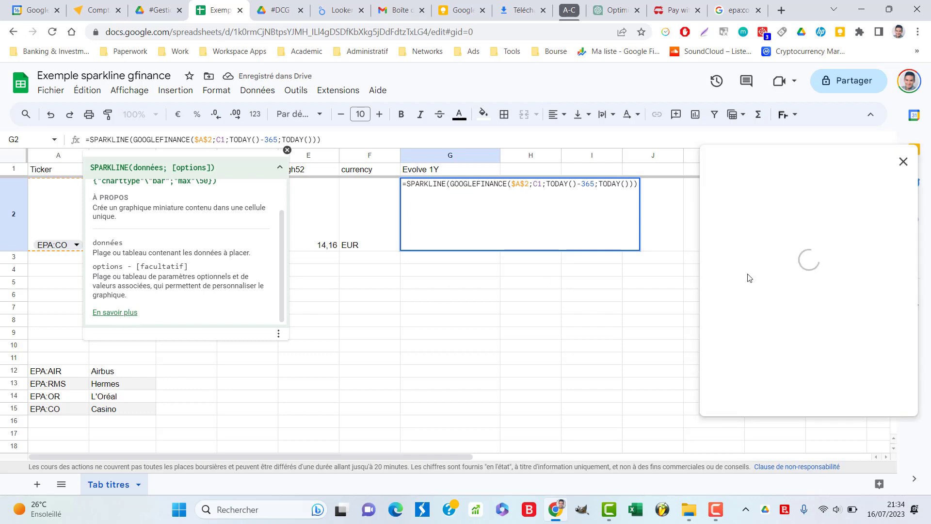
pyautogui.moveTo(830, 159); pyautogui.dragTo(781, 137)
pyautogui.scroll(-4, 814, 246)
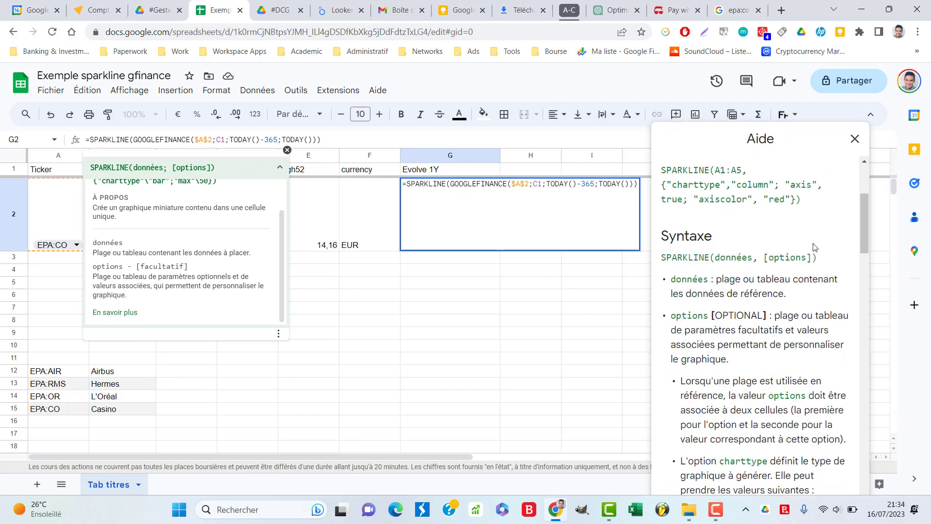
pyautogui.scroll(1, 815, 247)
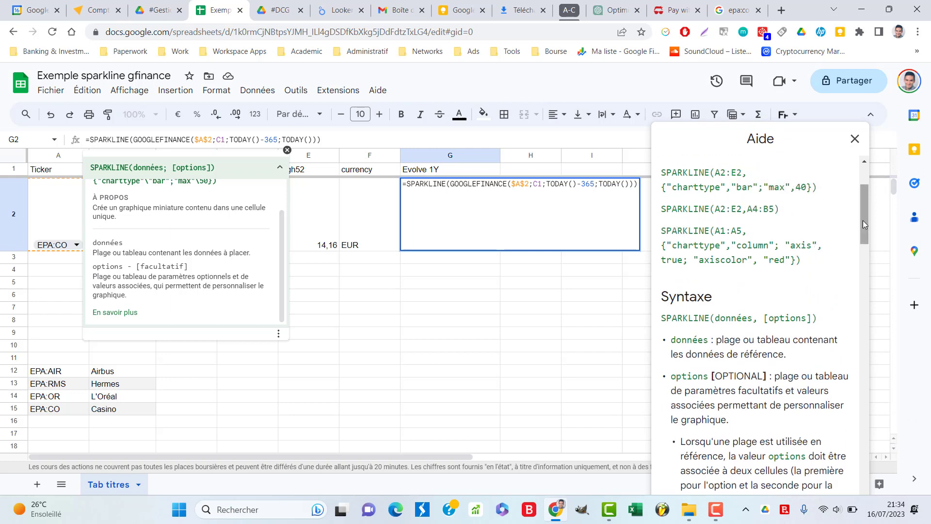
pyautogui.moveTo(865, 221); pyautogui.dragTo(851, 496)
pyautogui.click(855, 139)
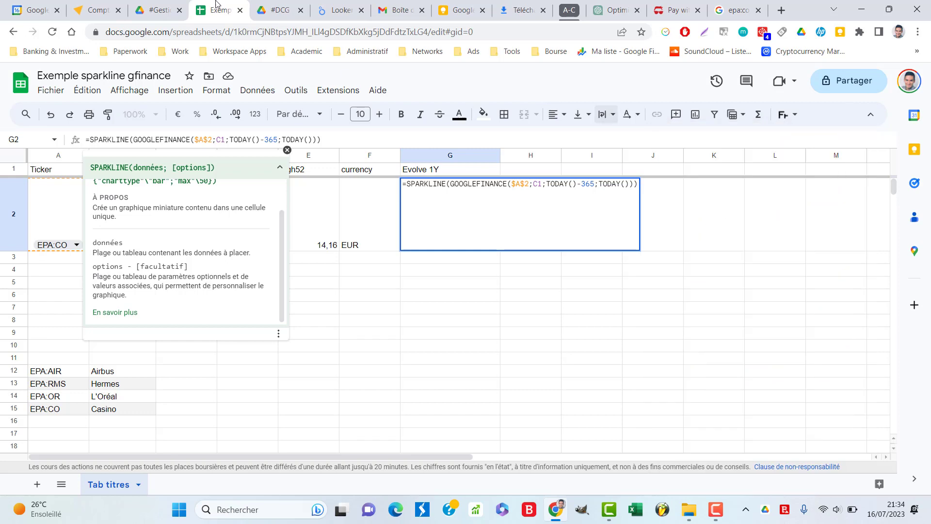
# Open the Dashboard portefeuille titres et gestion financière spreadsheet from the #GestionFinancière Drive folder and display its Dashboard (data) sheet.
pyautogui.click(281, 11)
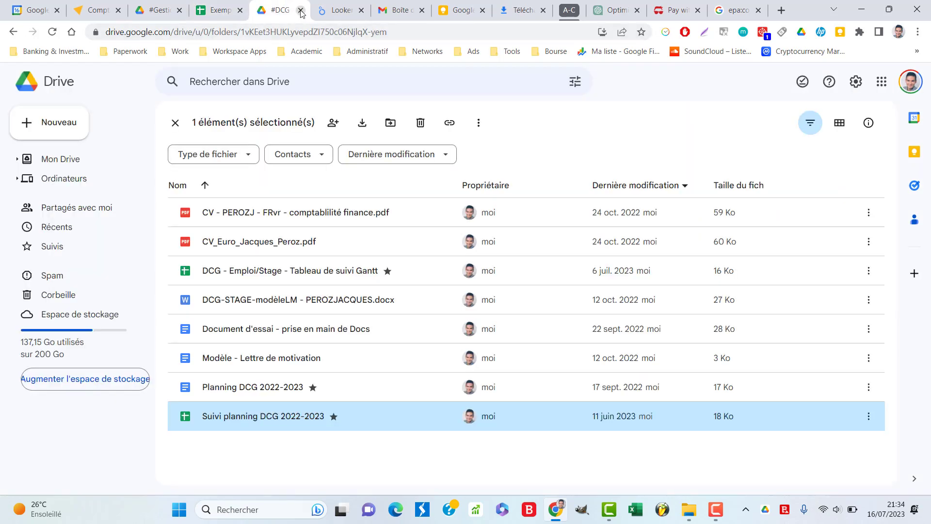
pyautogui.click(301, 10)
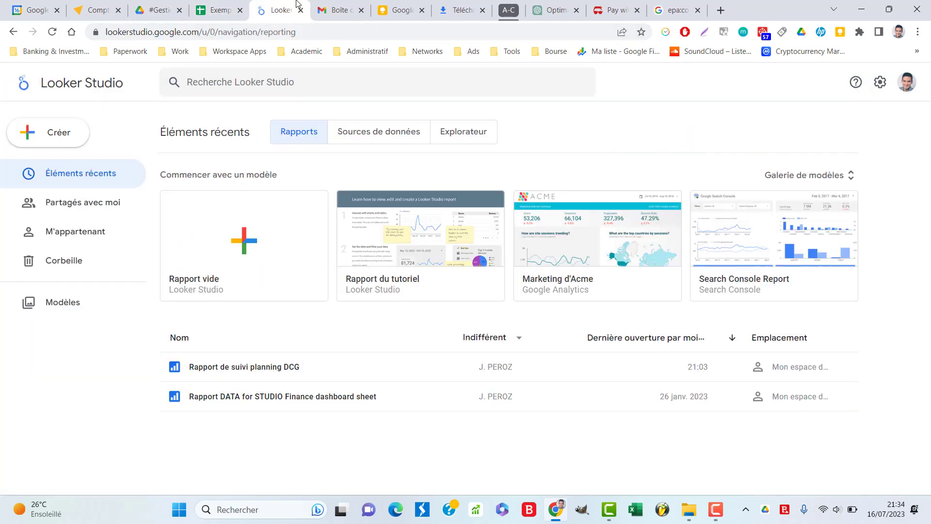
pyautogui.click(163, 10)
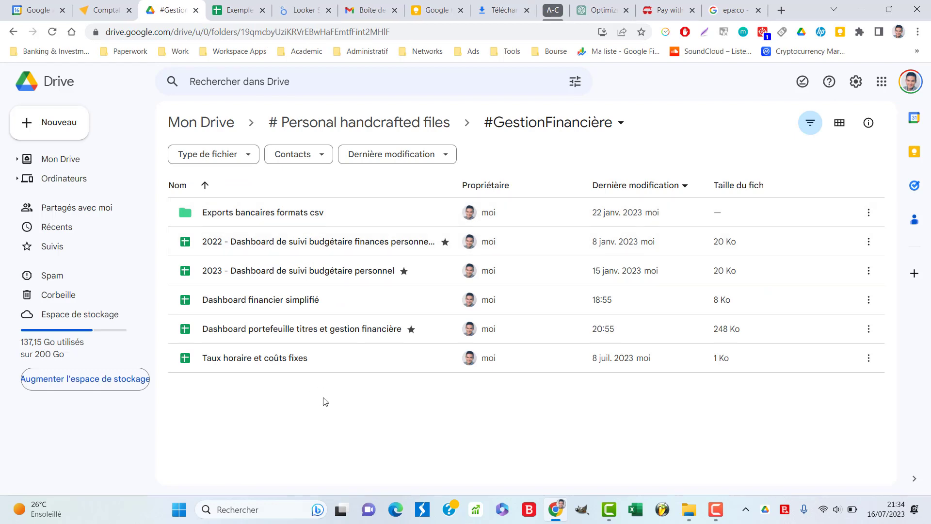
pyautogui.doubleClick(360, 332)
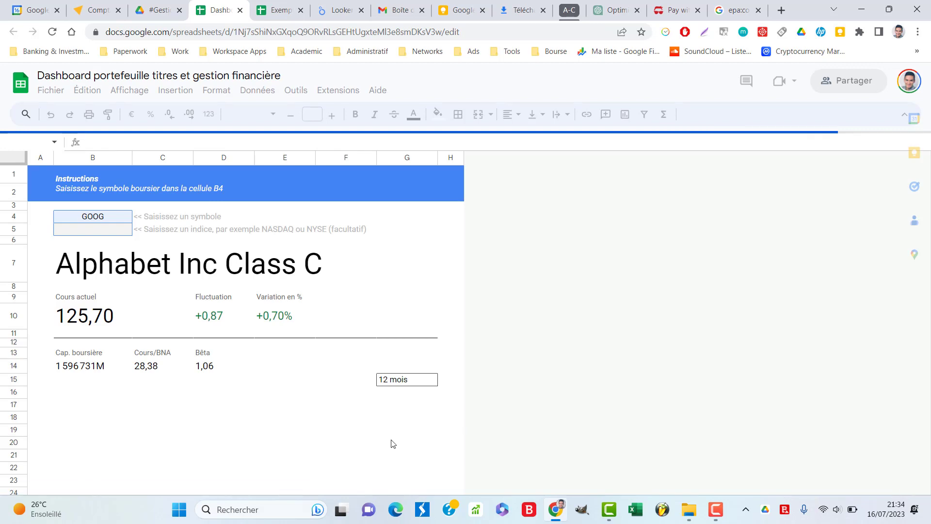
pyautogui.click(274, 9)
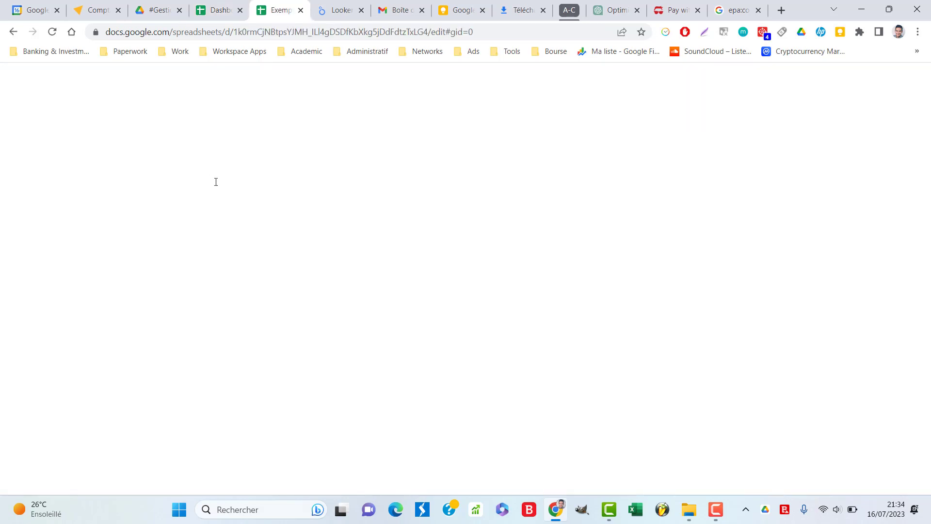
pyautogui.click(212, 6)
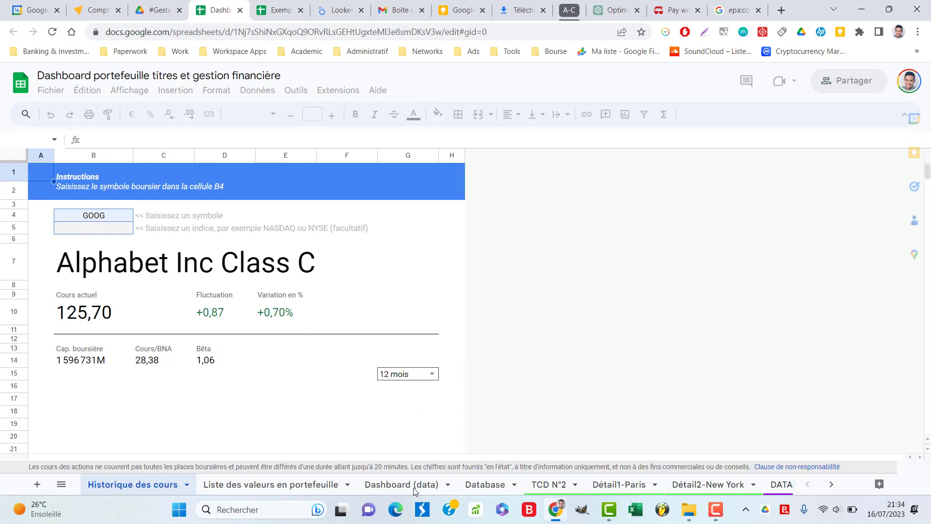
pyautogui.click(402, 484)
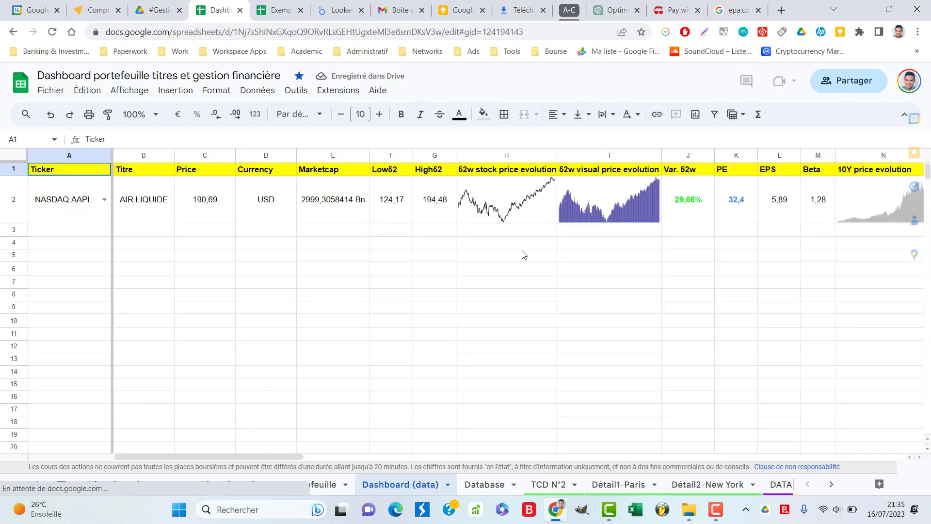
# Set the ticker in A2 of the Dashboard (data) sheet to EPA:MC.
pyautogui.click(502, 232)
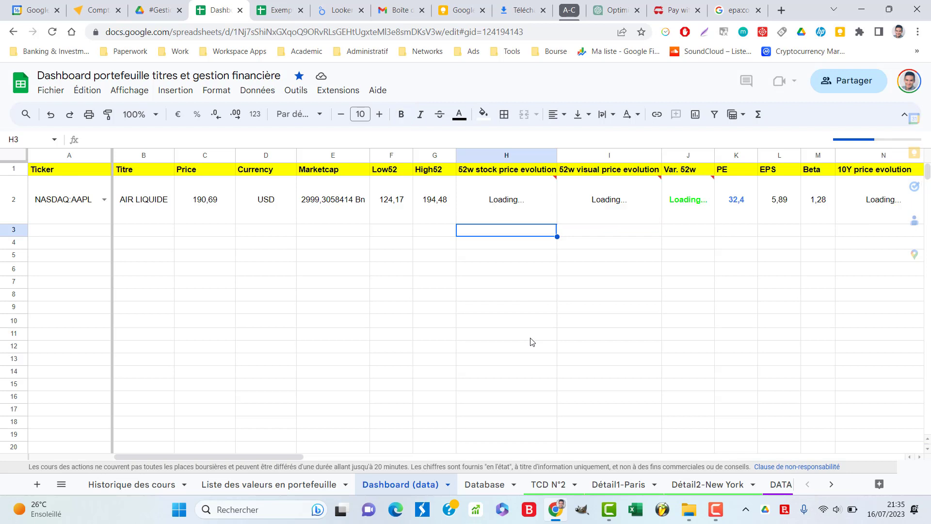
pyautogui.press('Up')
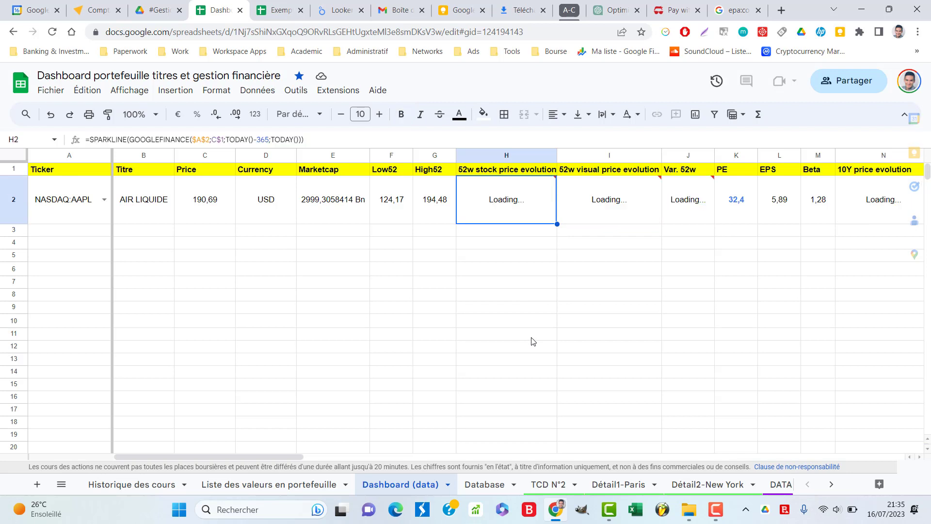
pyautogui.click(105, 203)
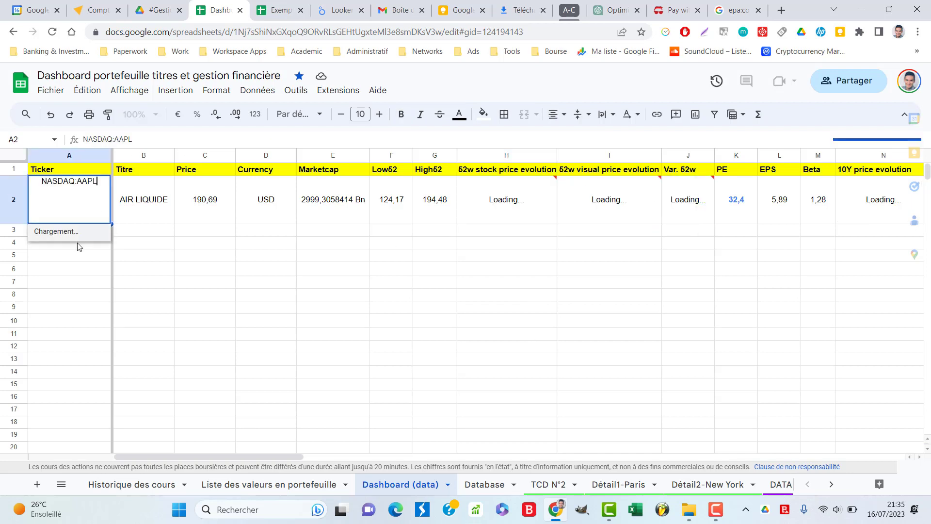
pyautogui.click(149, 247)
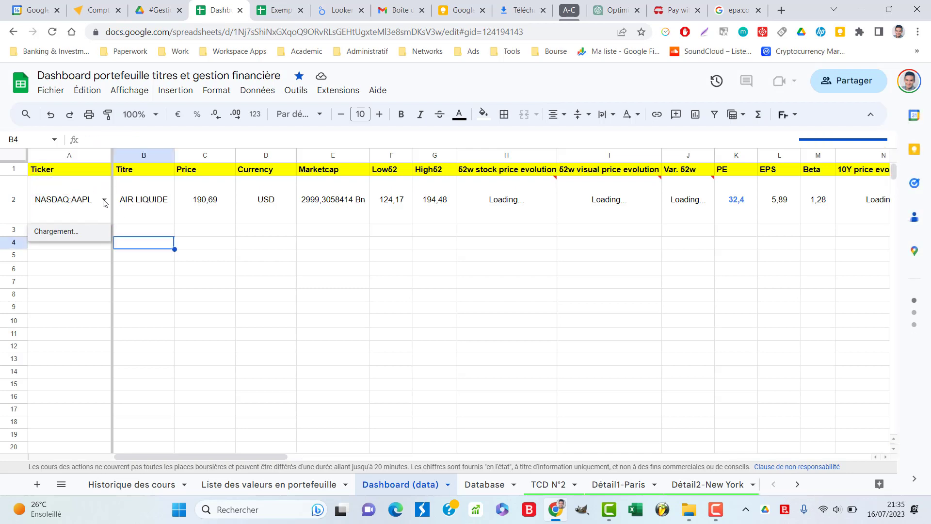
pyautogui.click(105, 201)
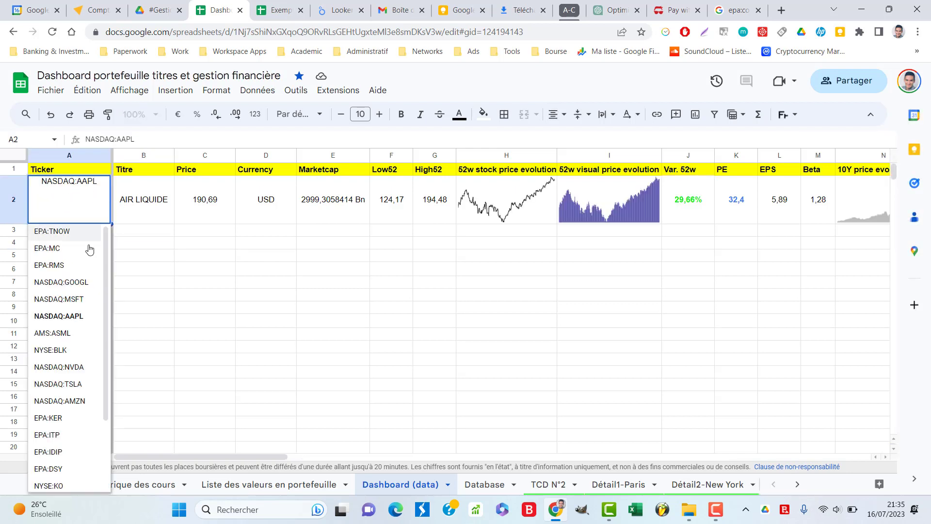
pyautogui.click(84, 249)
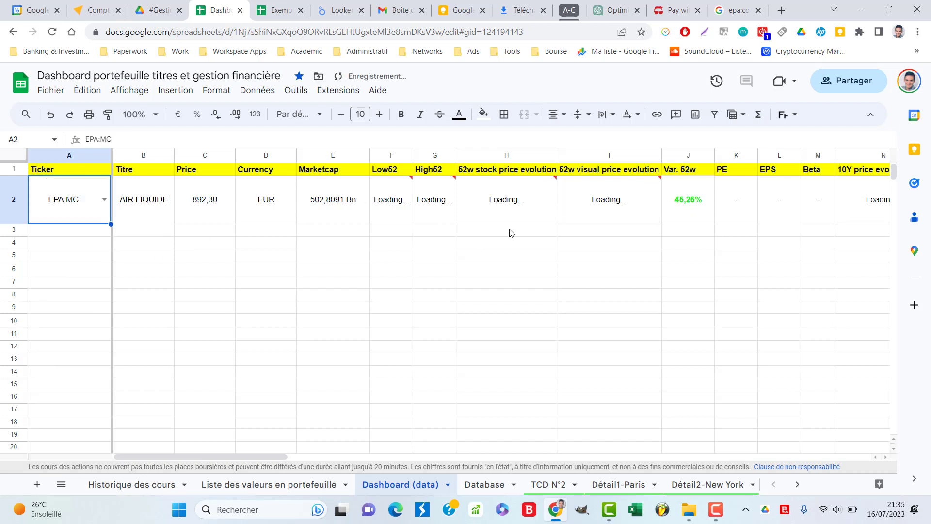
# Inspect the Titre lookup formula in B2 and browse the ticker choices available in A2.
pyautogui.click(153, 221)
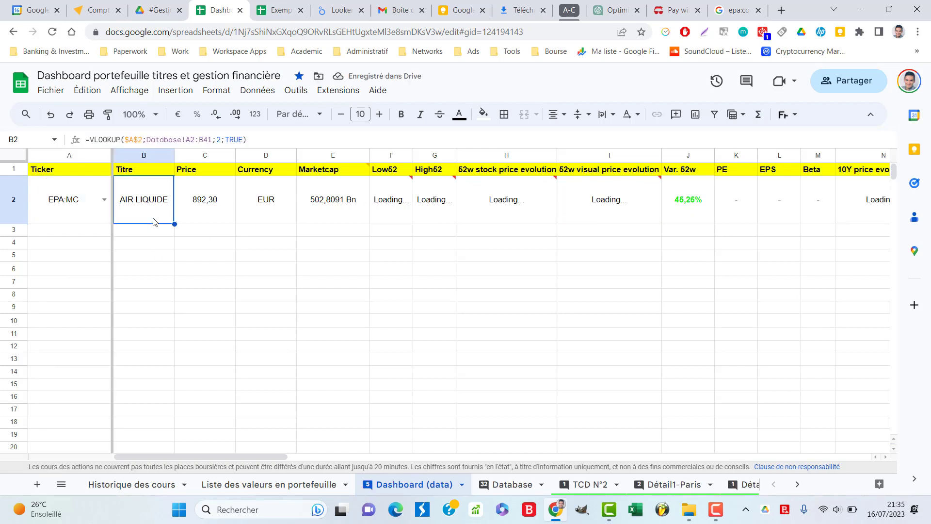
pyautogui.click(104, 200)
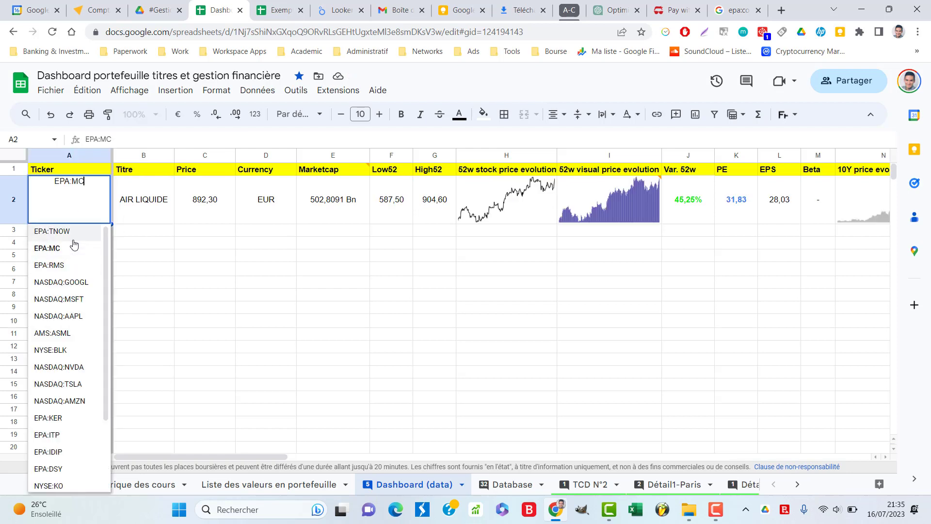
pyautogui.scroll(-2, 72, 378)
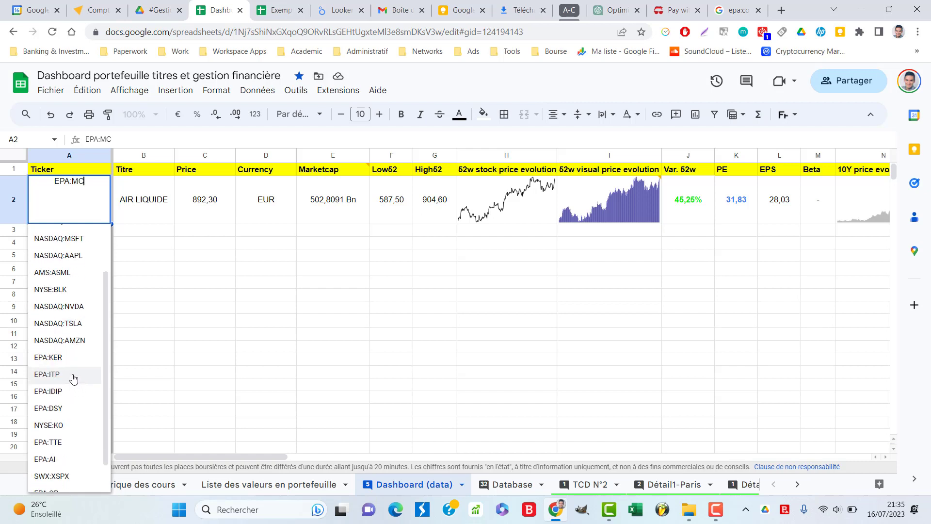
pyautogui.scroll(2, 72, 378)
# Examine the SPARKLINE formulas in H2, I2 and N2, including their date ranges and the chart type and color options.
pyautogui.click(508, 246)
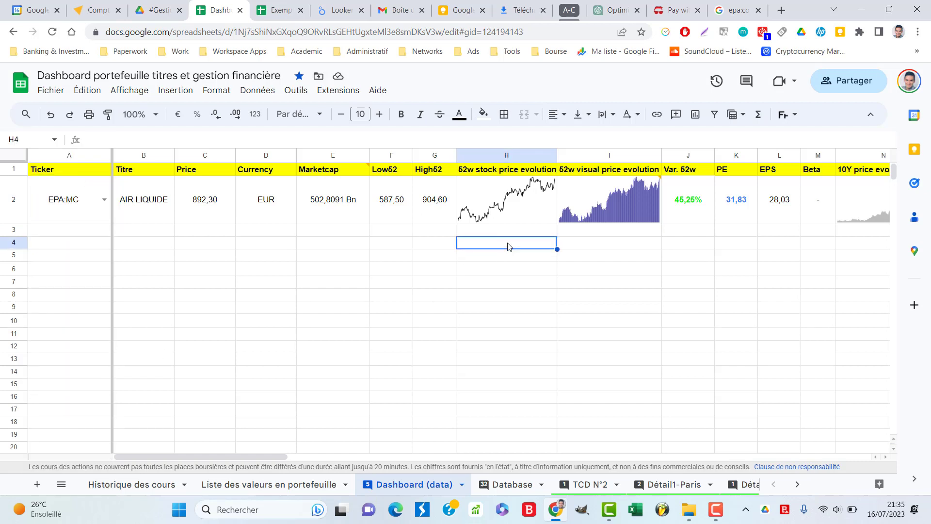
pyautogui.press('Up')
pyautogui.press('Up')
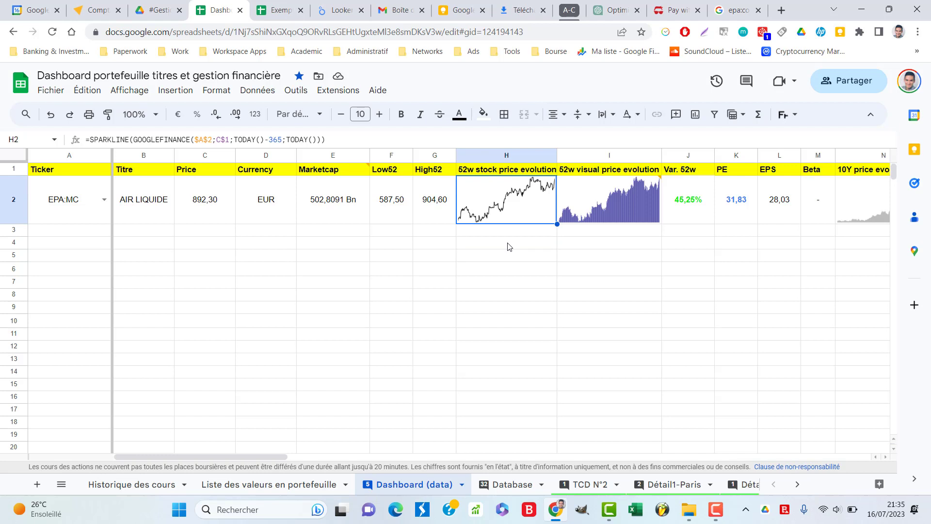
pyautogui.press('Right')
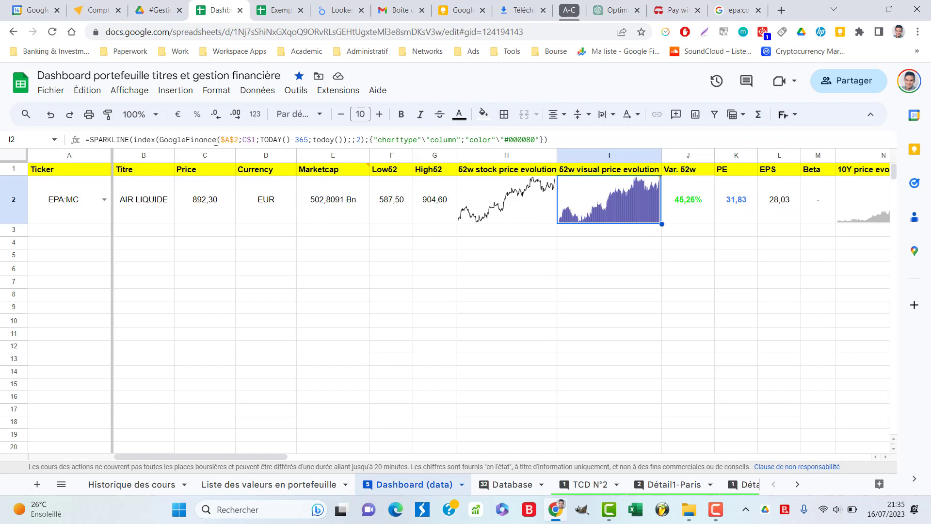
pyautogui.press('Right')
pyautogui.press('Right')
pyautogui.press('Right')
pyautogui.press('Right')
pyautogui.press('Right')
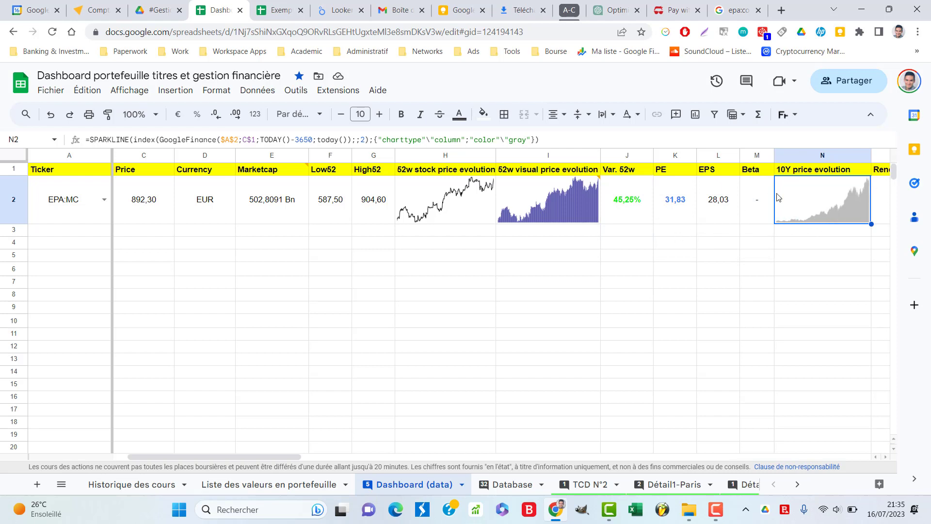
pyautogui.click(527, 139)
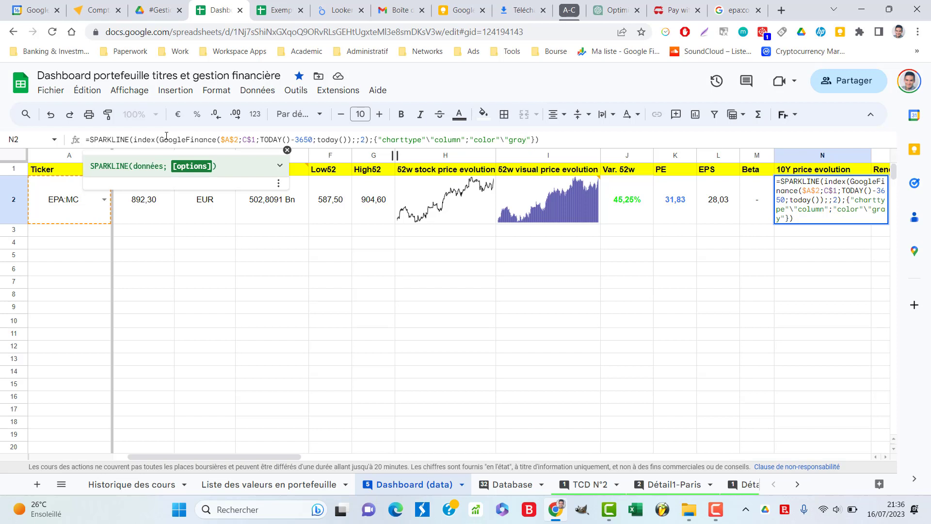
pyautogui.click(694, 245)
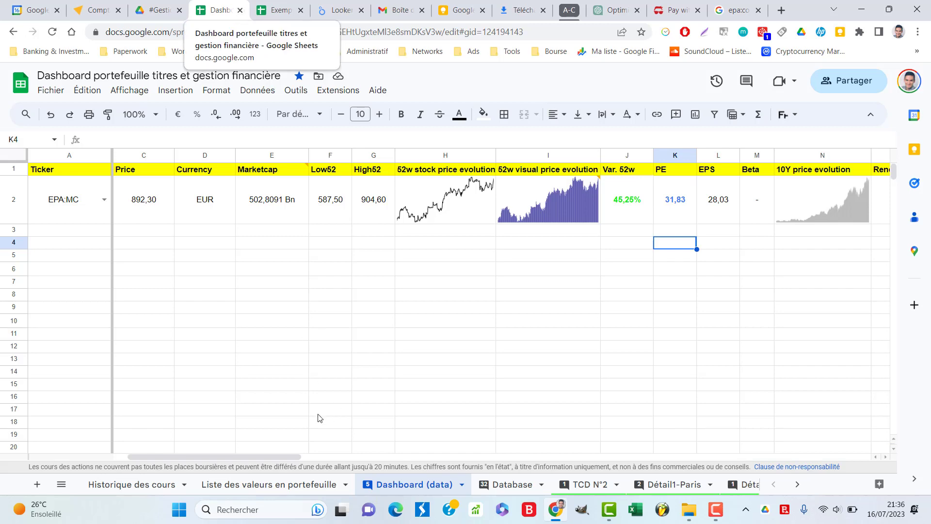
# View the Détail2-New York sheet and close the dashboard spreadsheet to return to Exemple sparkline gfinance.
pyautogui.moveTo(274, 459)
pyautogui.mouseDown()
pyautogui.moveTo(351, 459)
pyautogui.moveTo(263, 459)
pyautogui.mouseUp()
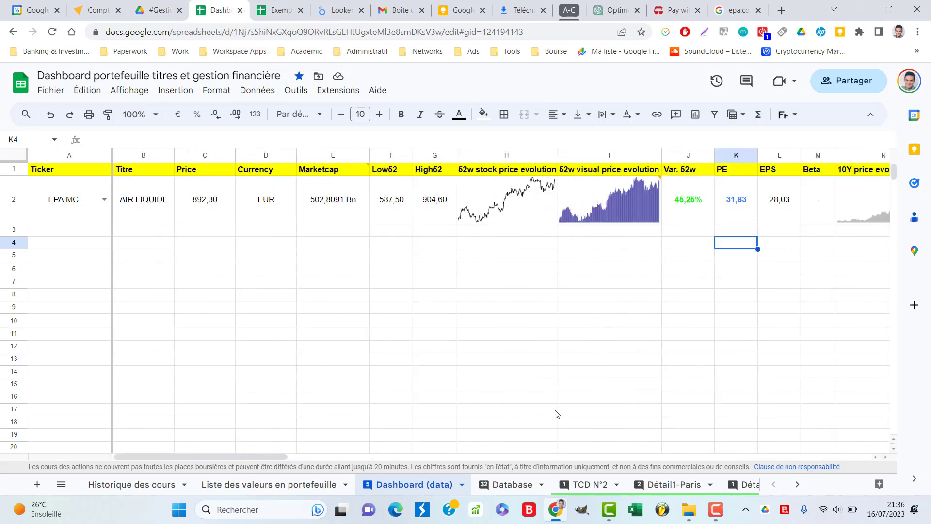
pyautogui.click(741, 486)
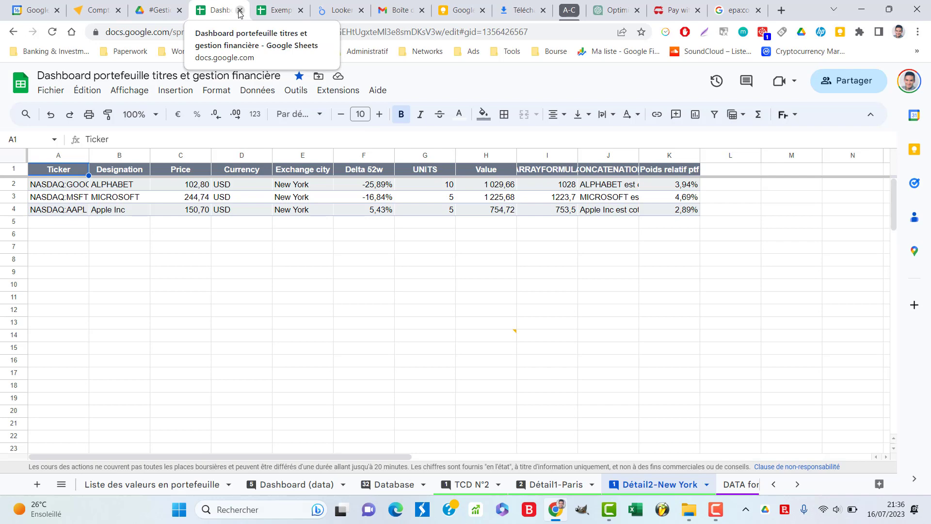
pyautogui.click(239, 13)
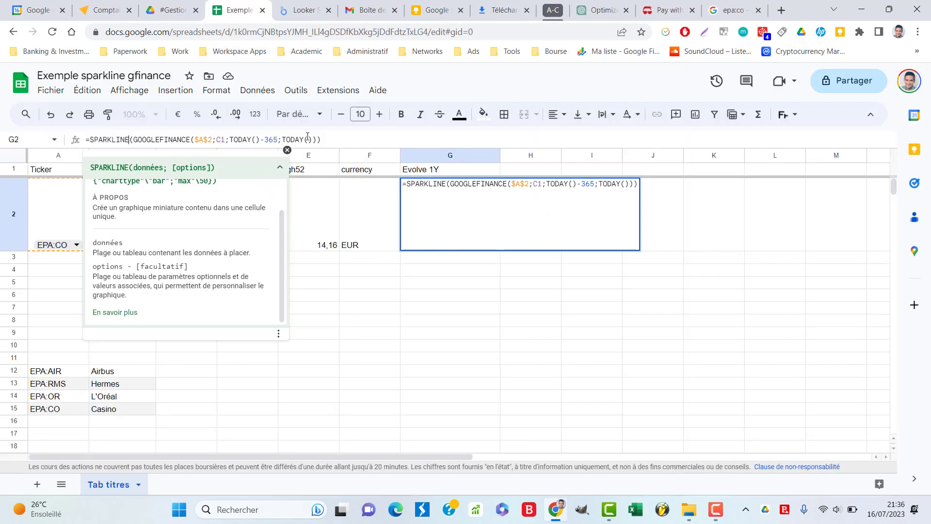
# Set the start date in the G2 sparkline formula to TODAY()-30 and commit it.
pyautogui.click(276, 139)
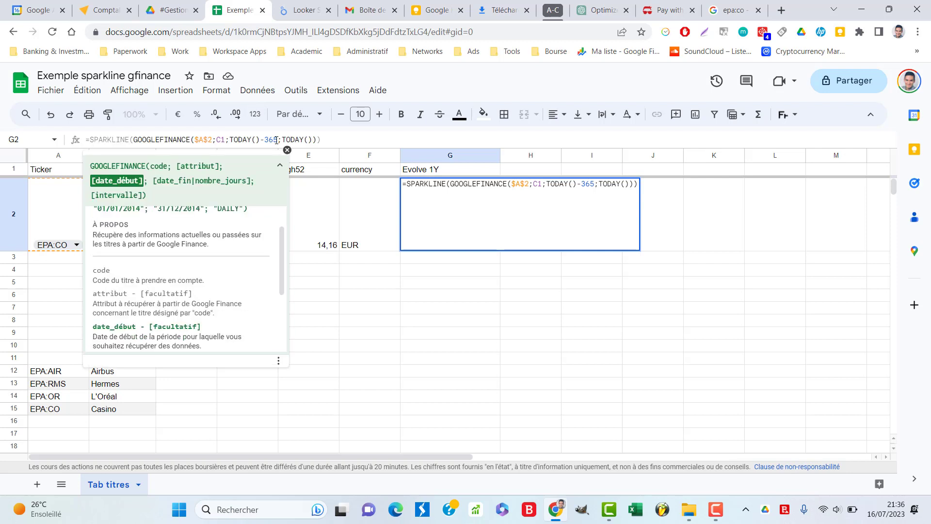
pyautogui.press('Return')
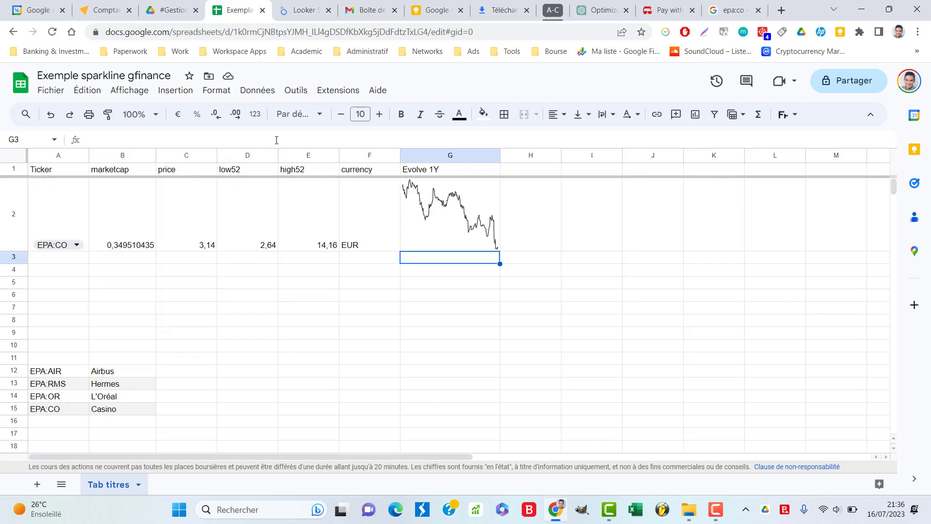
pyautogui.click(430, 194)
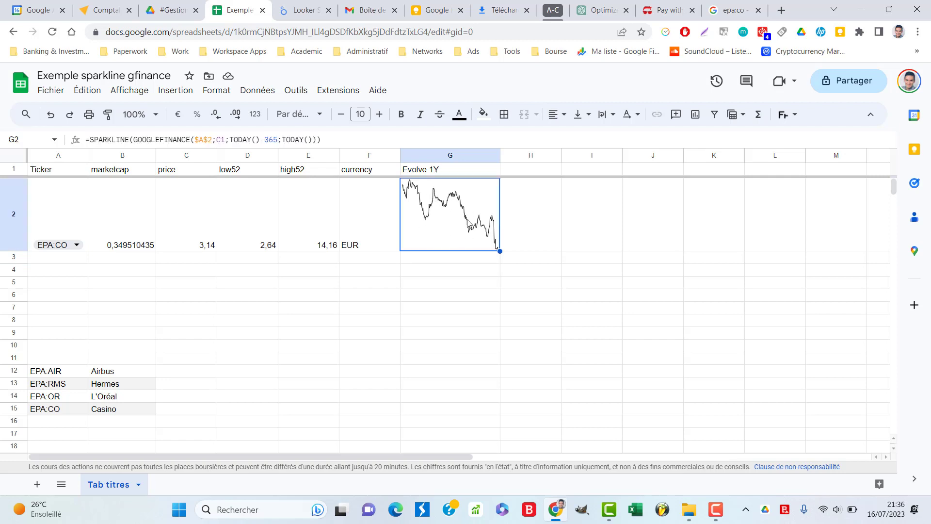
pyautogui.click(282, 144)
pyautogui.press('BackSpace')
pyautogui.press('BackSpace')
pyautogui.press('BackSpace')
pyautogui.write('30')
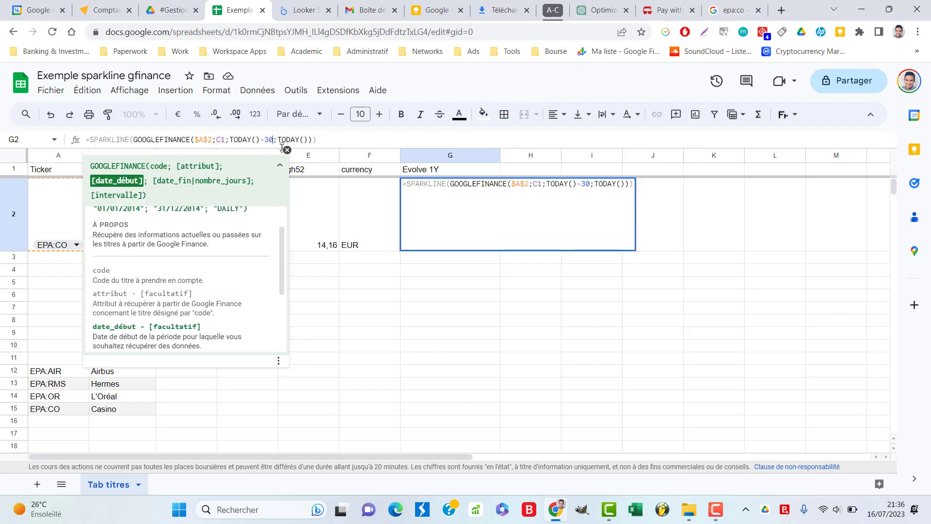
pyautogui.click(447, 254)
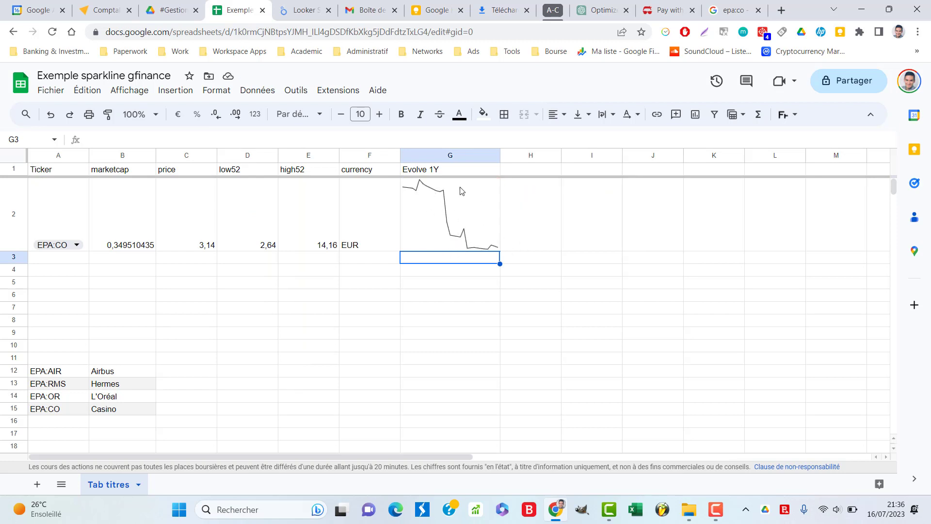
# Set the start date in the G2 sparkline formula to TODAY()-1000 and commit it.
pyautogui.click(422, 185)
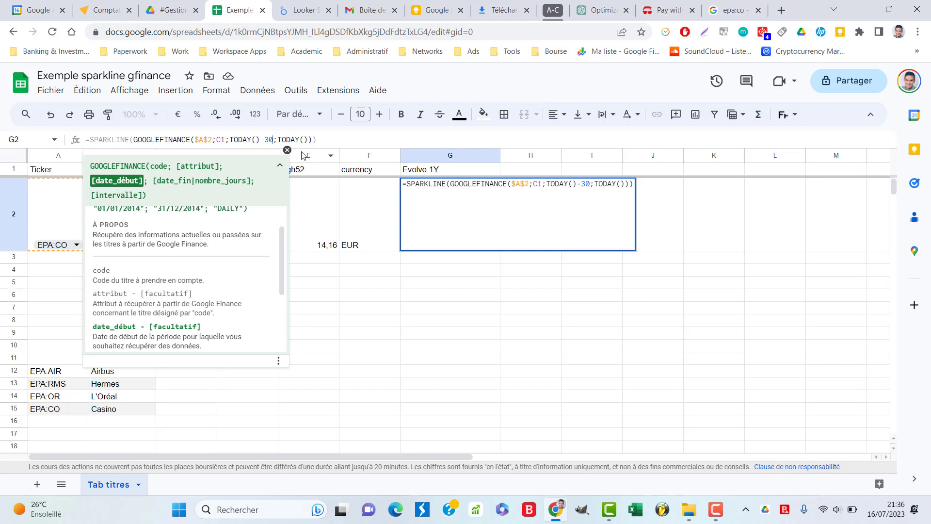
pyautogui.press('BackSpace')
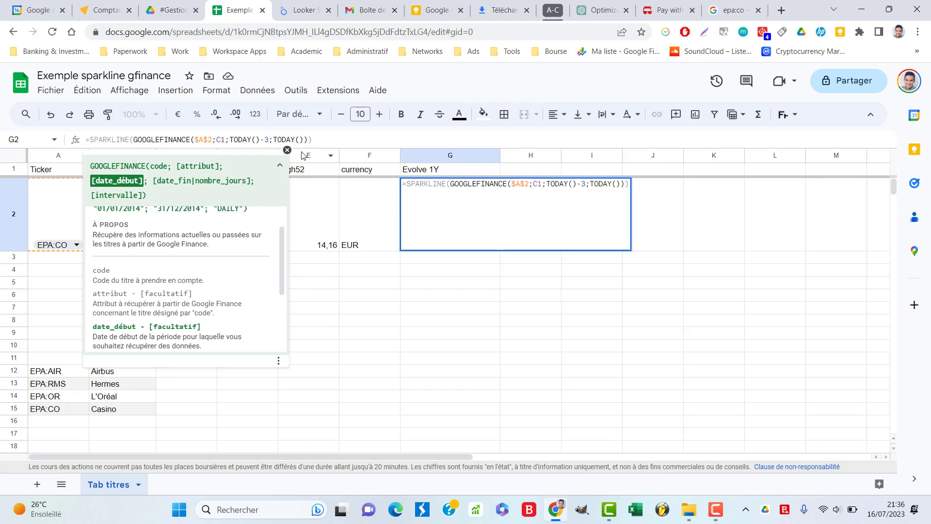
pyautogui.press('BackSpace')
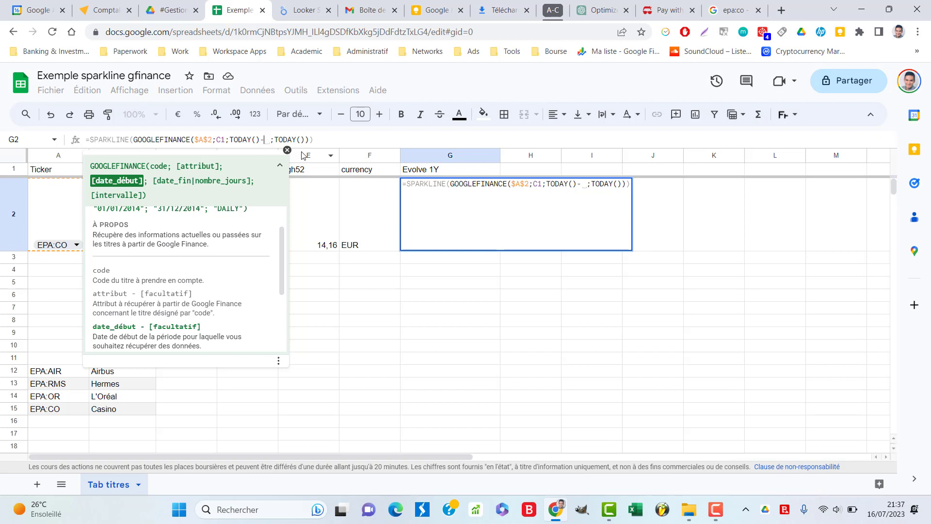
pyautogui.write('1000')
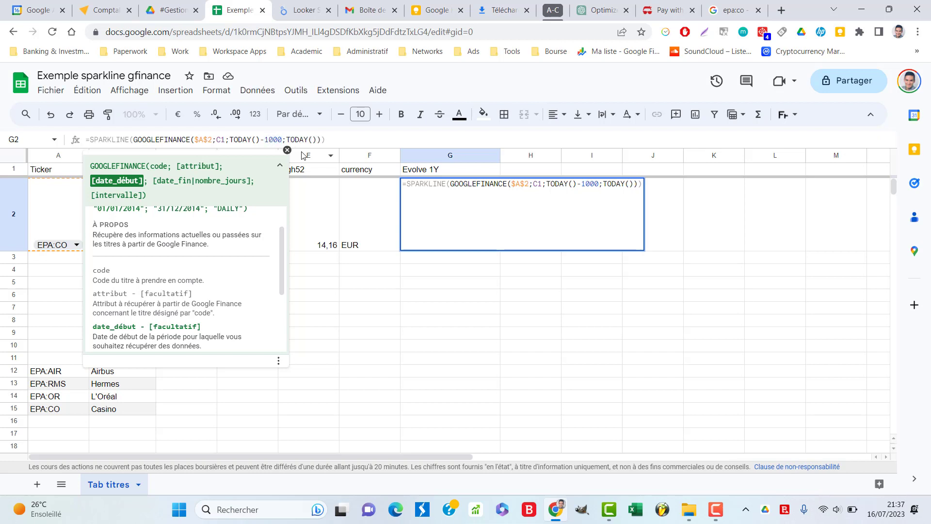
pyautogui.press('Return')
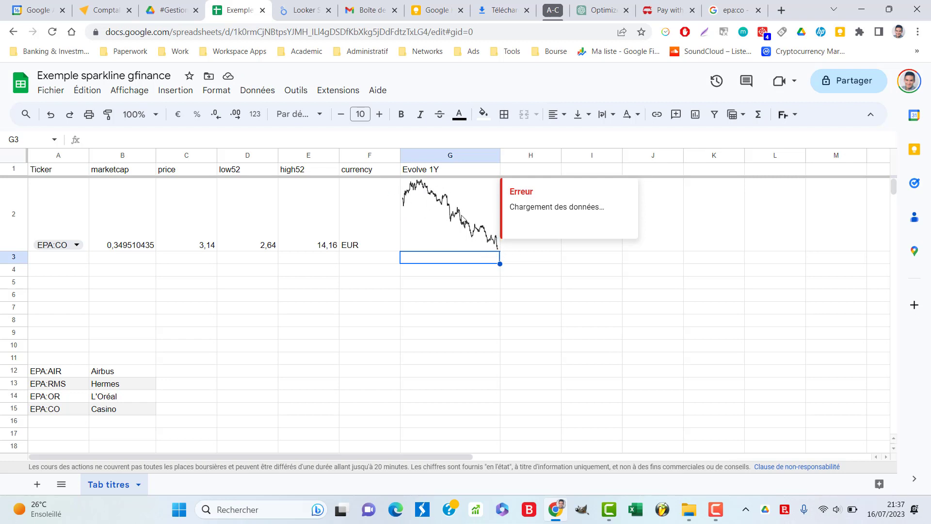
# View Groupe Casino's five-year and one-year price charts in the Google search results, and return to the spreadsheet.
pyautogui.click(731, 10)
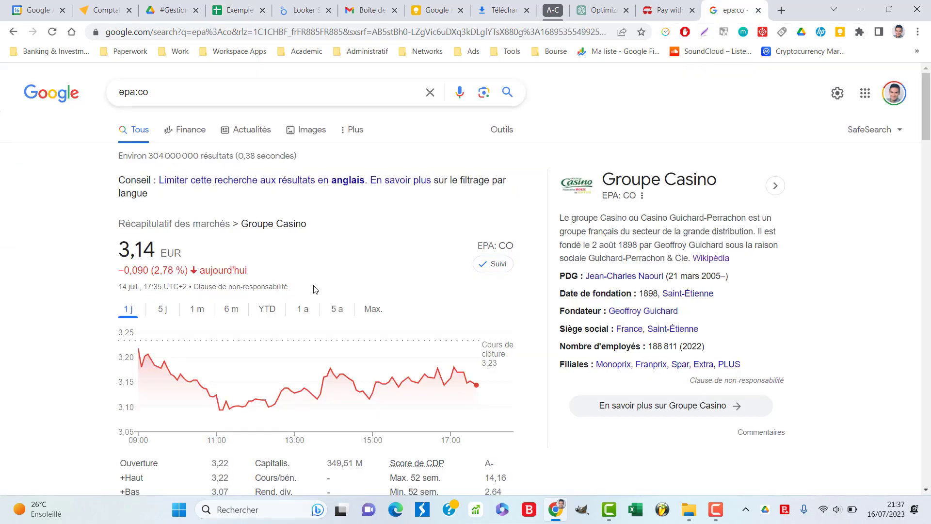
pyautogui.click(338, 310)
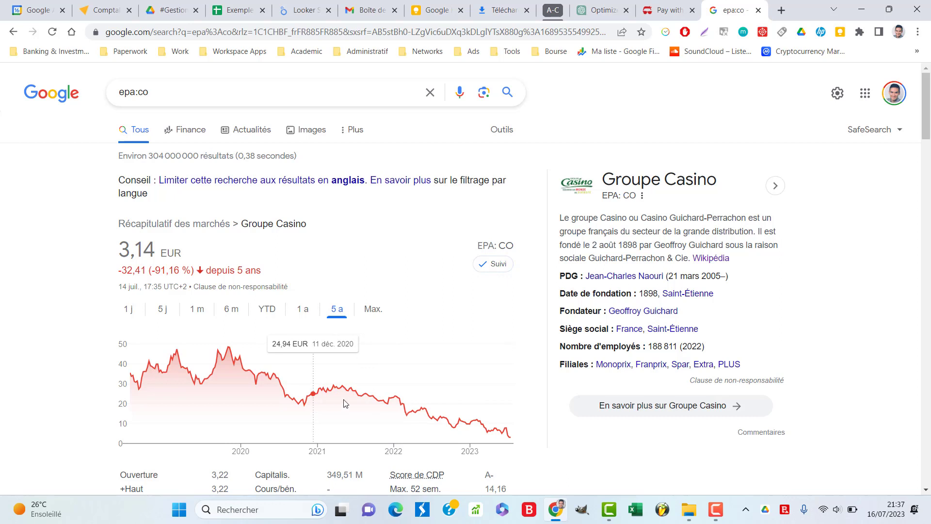
pyautogui.click(312, 315)
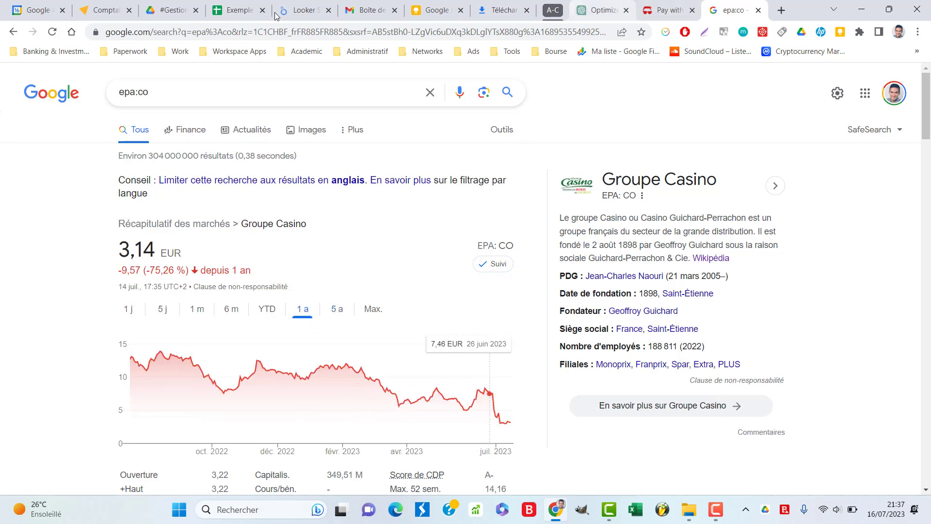
pyautogui.click(235, 10)
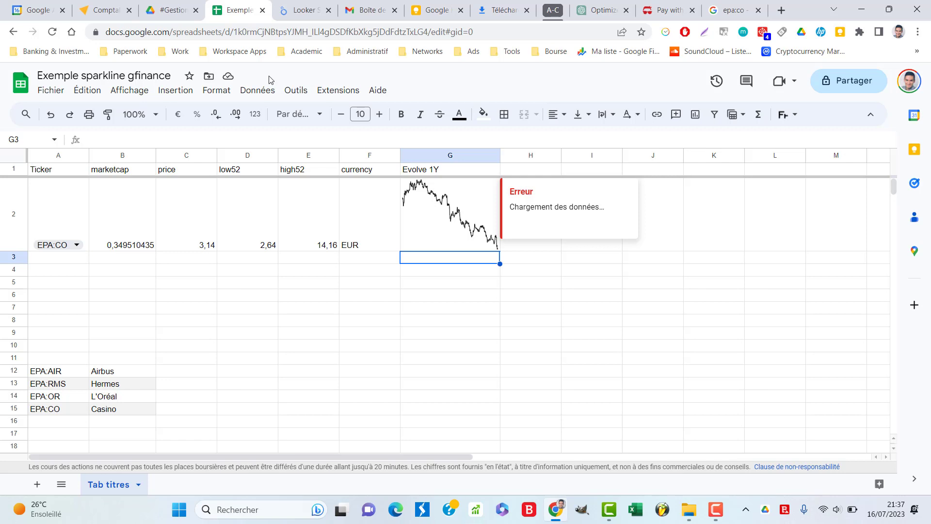
# Set the start date in the G2 sparkline formula to TODAY()-365 and widen column G.
pyautogui.click(454, 231)
pyautogui.doubleClick(279, 139)
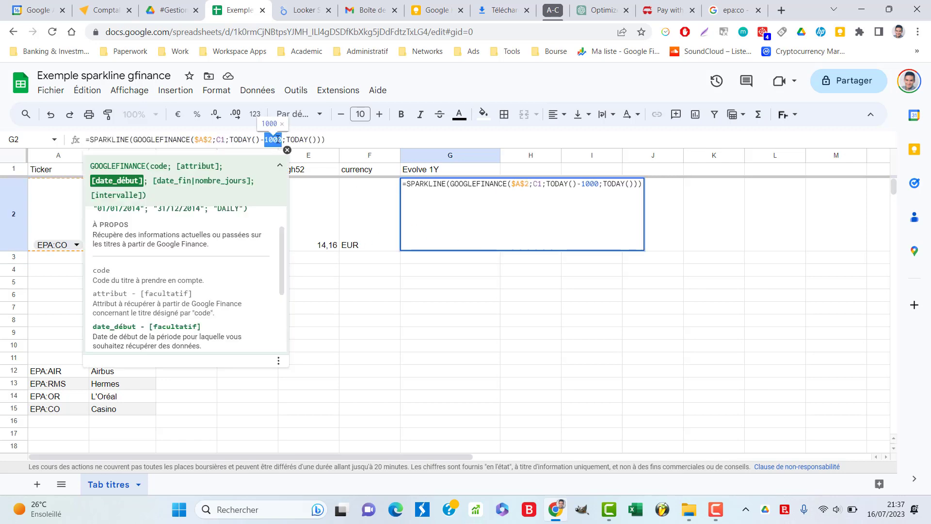
pyautogui.write('365')
pyautogui.press('Return')
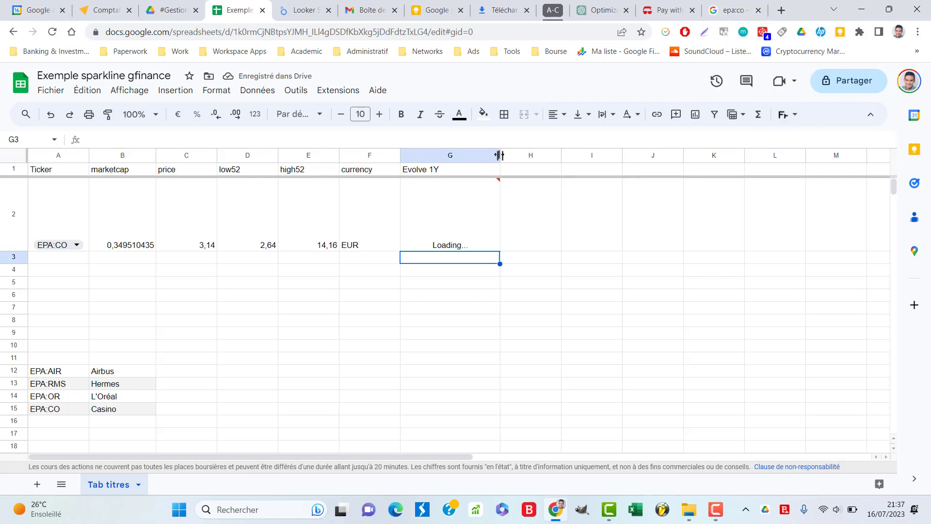
pyautogui.moveTo(500, 152); pyautogui.dragTo(561, 152)
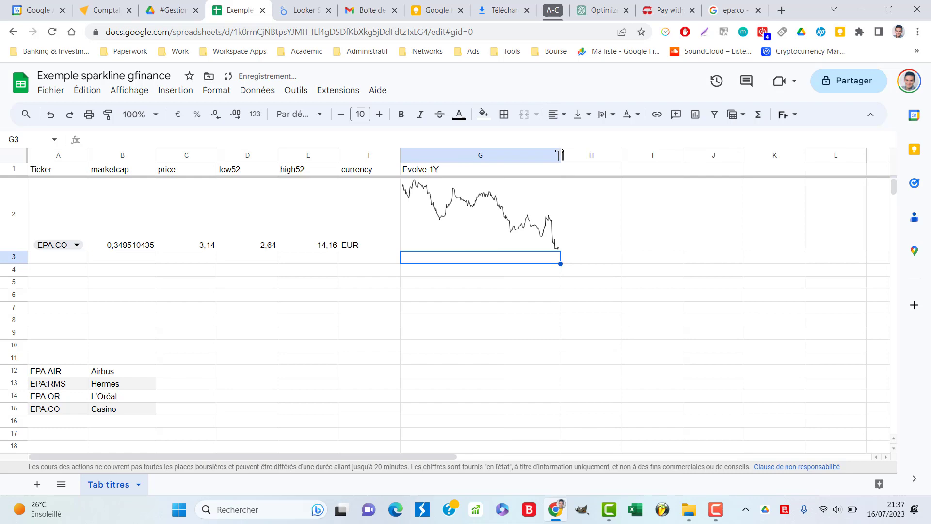
# Compare the sparkline with Google's one-year Casino chart and set the ticker dropdown in A2 to EPA:RMS.
pyautogui.click(731, 6)
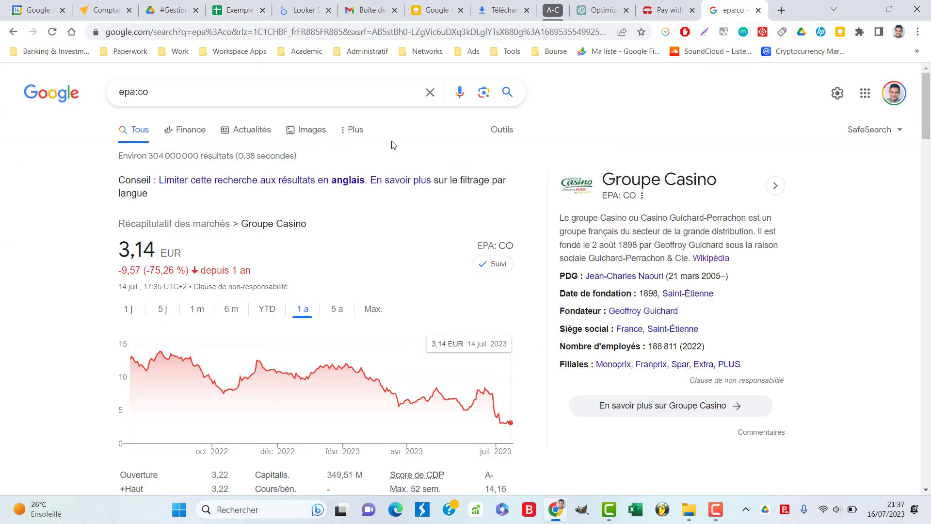
pyautogui.click(239, 8)
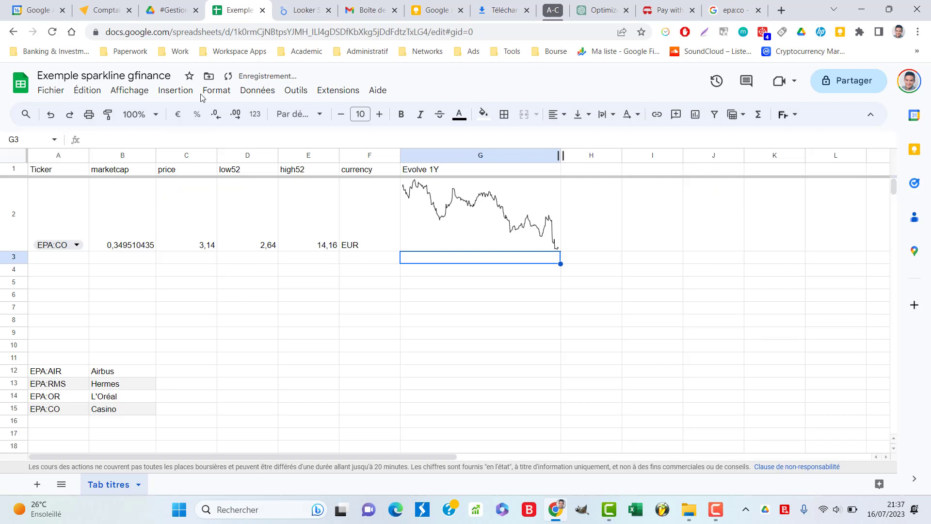
pyautogui.click(78, 246)
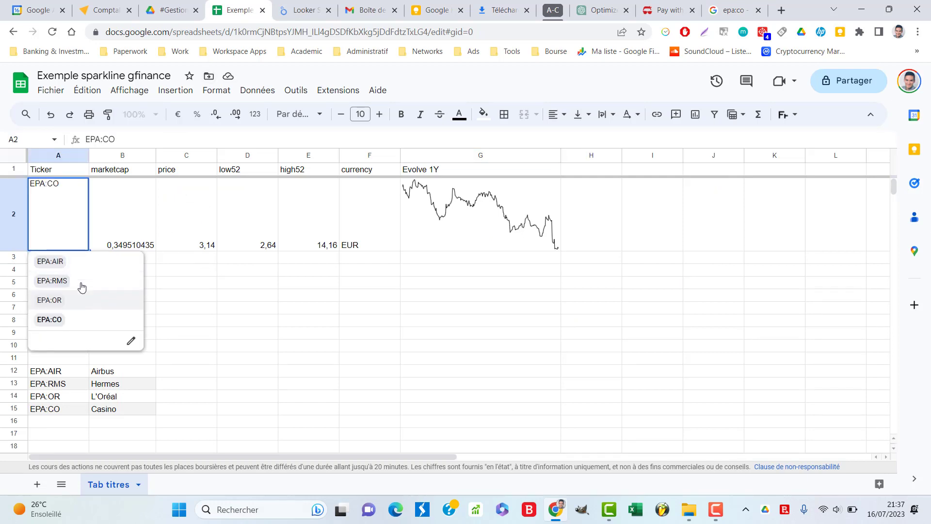
pyautogui.click(100, 286)
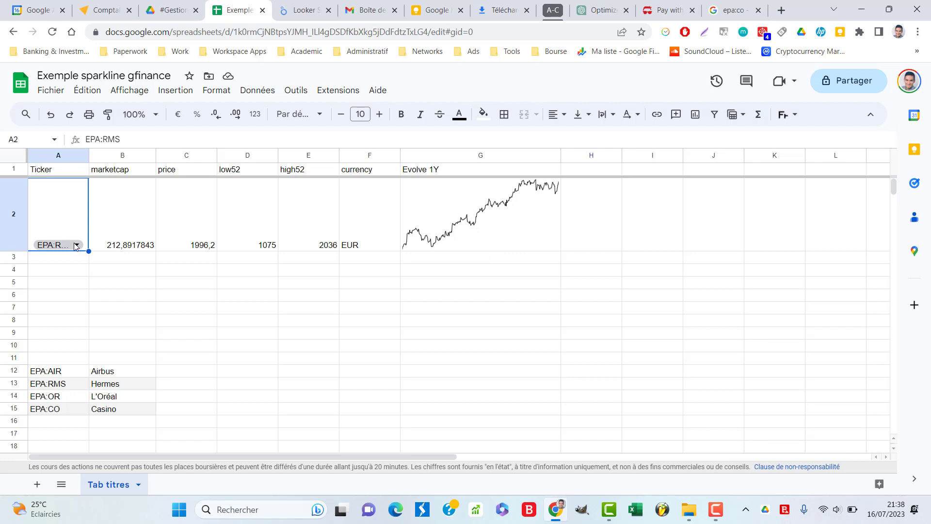
# Review the price, low52 and high52 columns and their GOOGLEFINANCE formulas for the selected ticker.
pyautogui.click(257, 216)
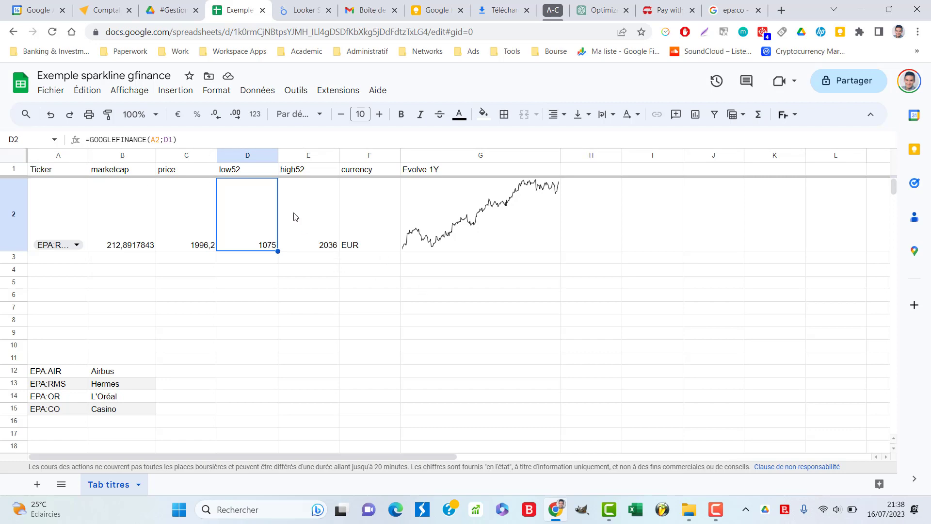
pyautogui.click(310, 170)
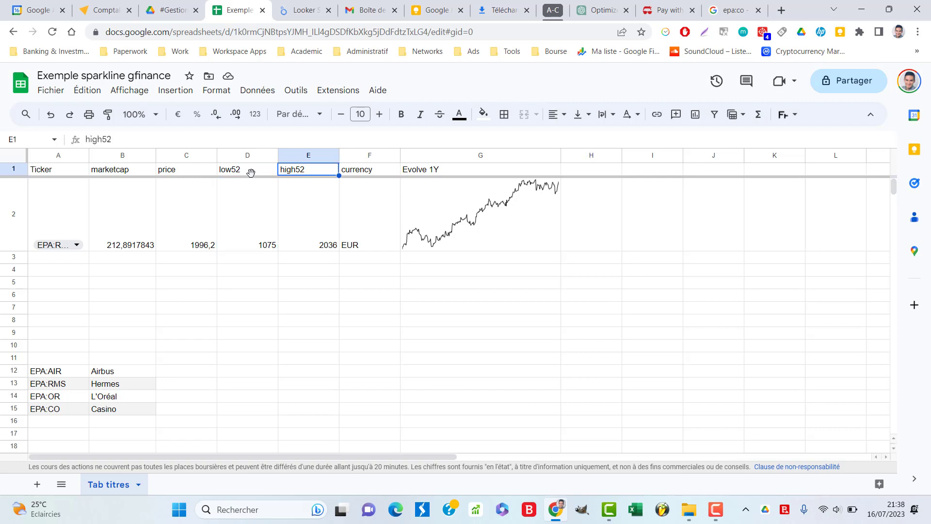
pyautogui.click(251, 173)
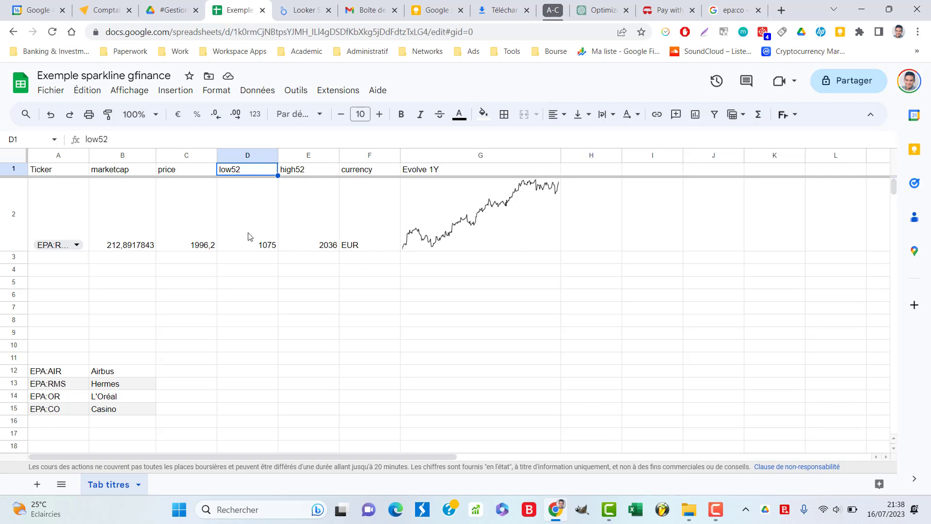
pyautogui.click(202, 209)
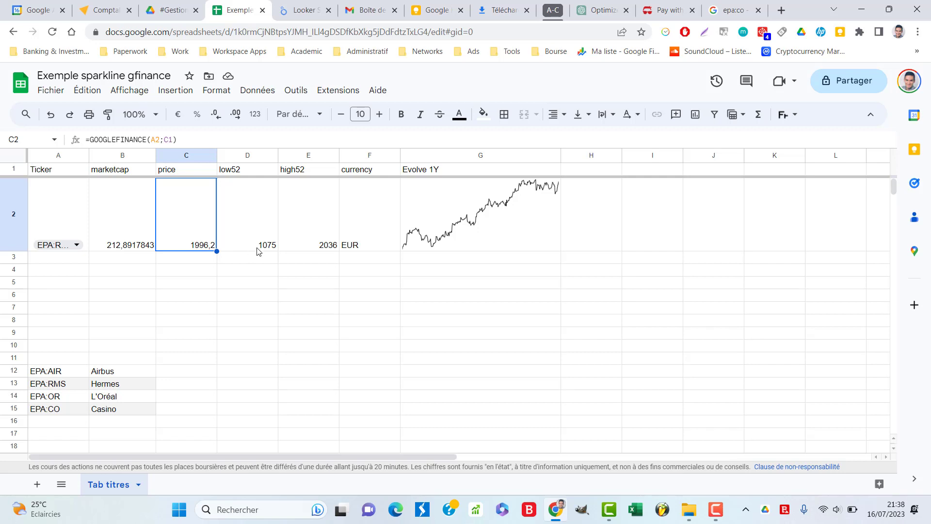
pyautogui.click(175, 91)
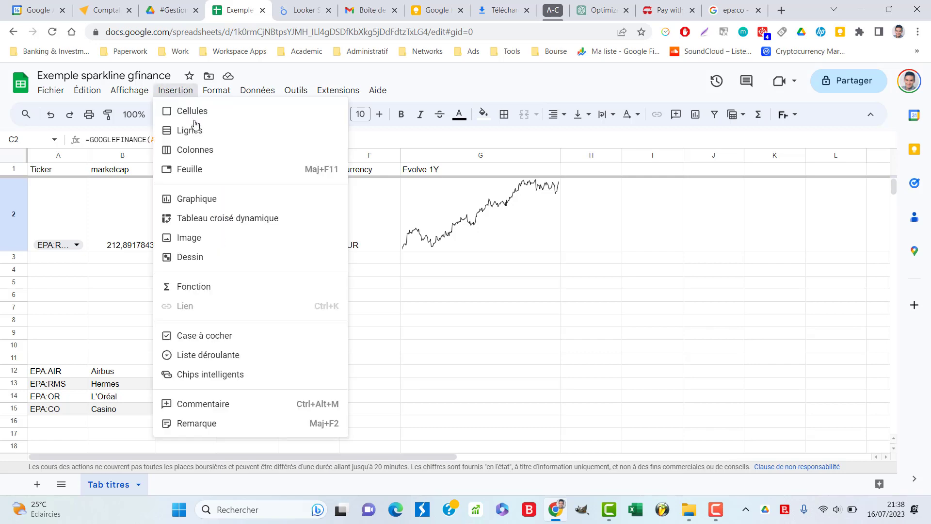
pyautogui.click(468, 78)
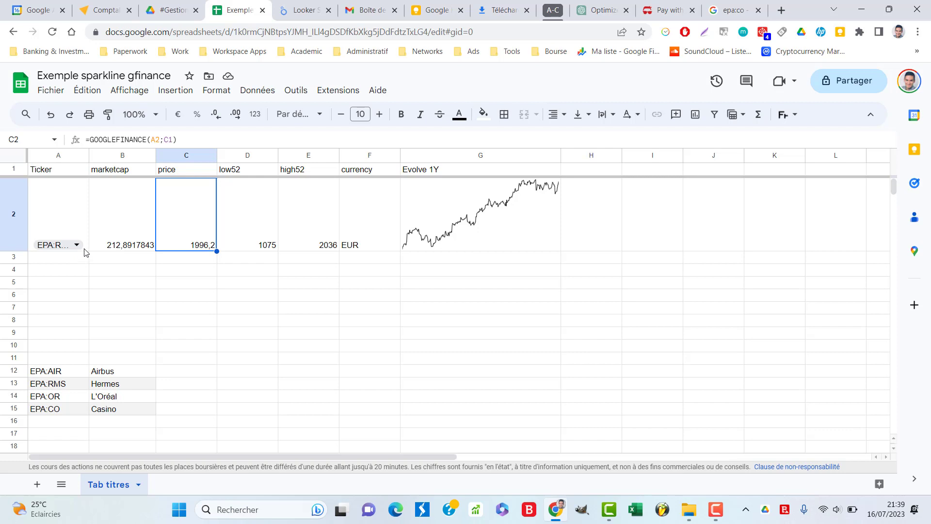
# Replace the marketcap attribute in header cell B1 with pe.
pyautogui.click(136, 172)
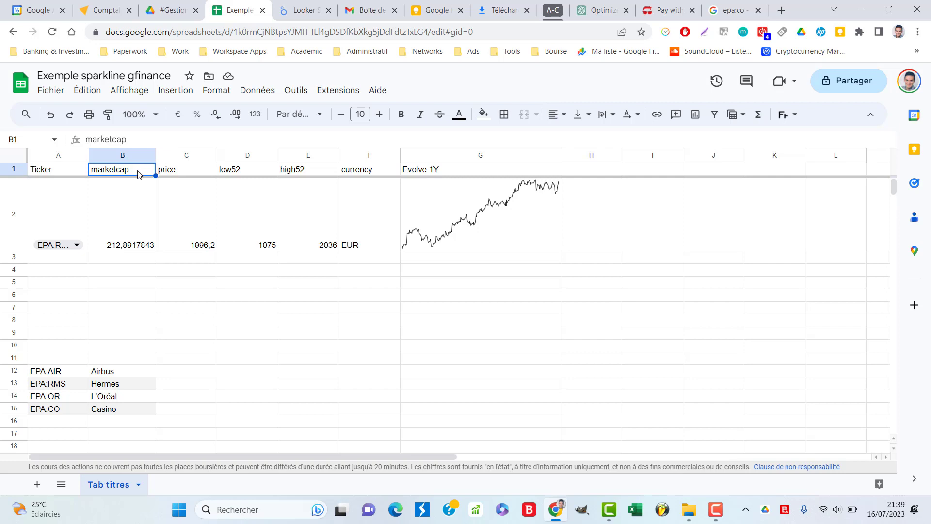
pyautogui.moveTo(141, 138); pyautogui.dragTo(16, 137)
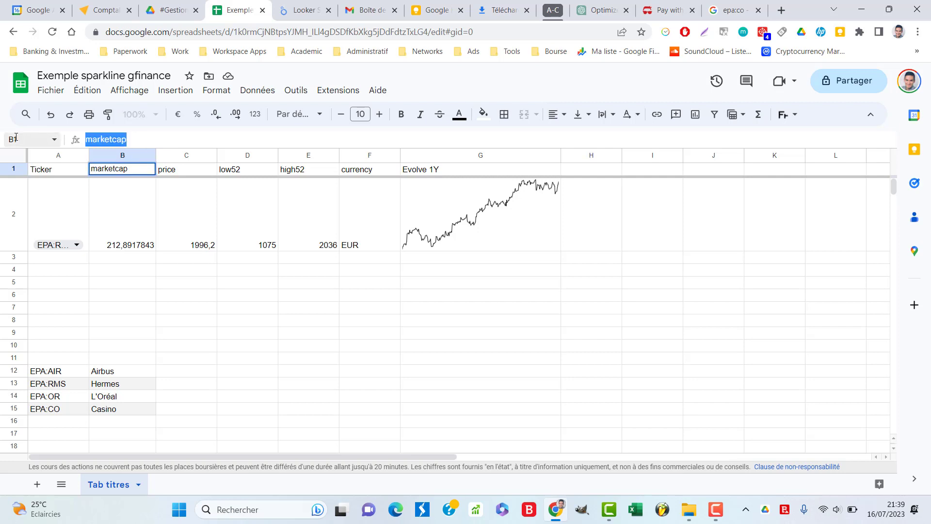
pyautogui.write('pe')
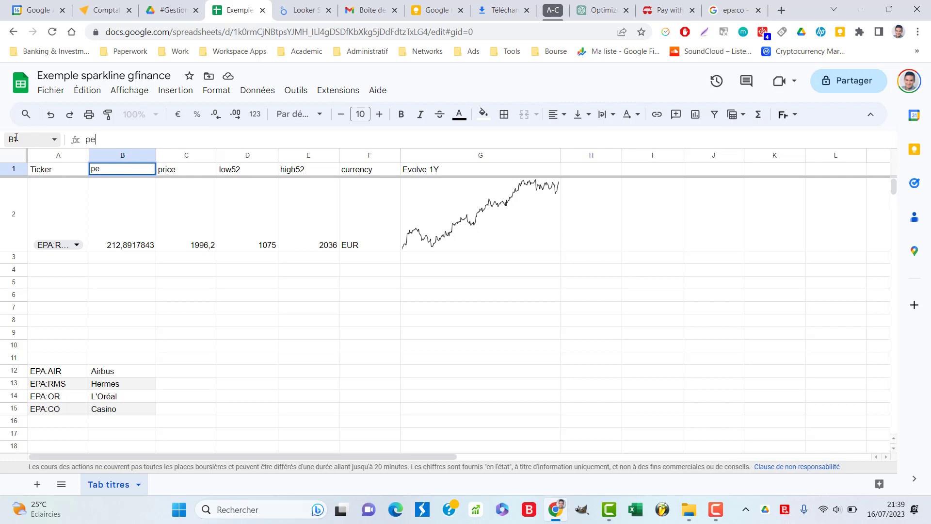
pyautogui.press('Return')
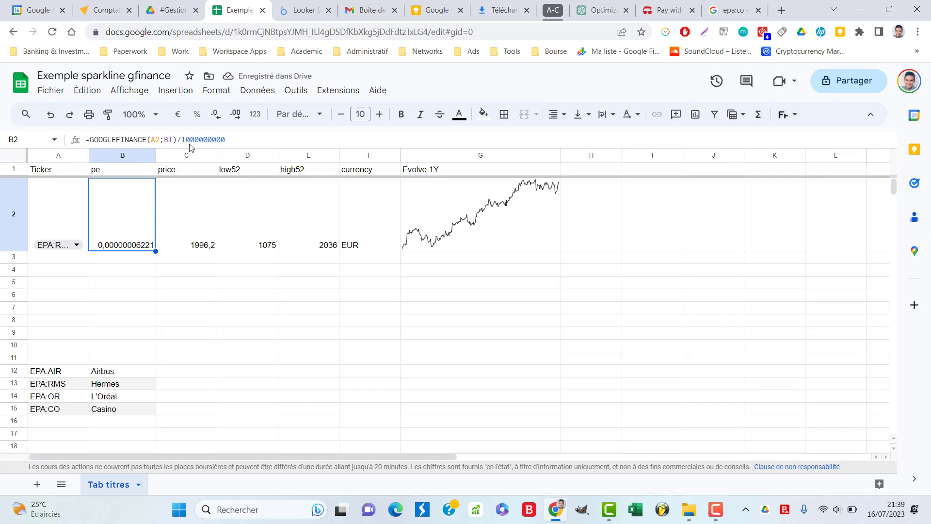
pyautogui.hotkey('shift', 'End')
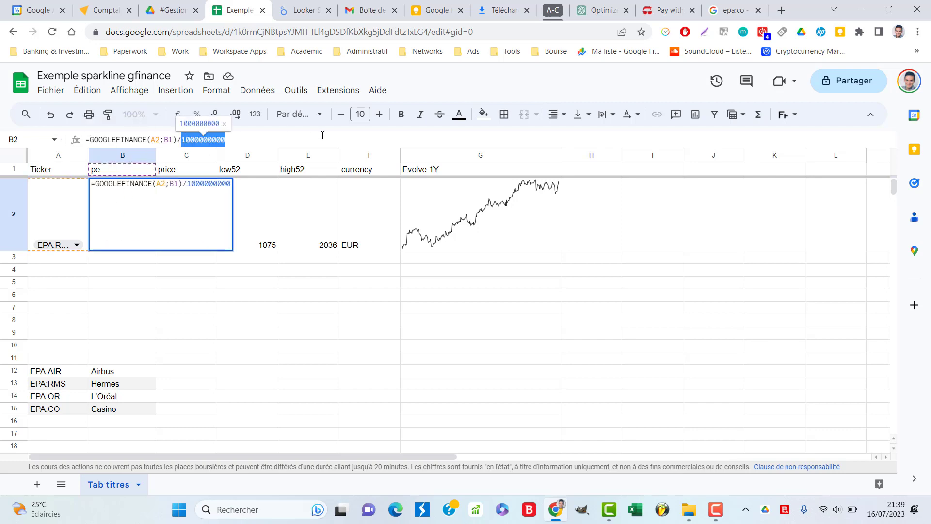
pyautogui.press('BackSpace')
pyautogui.press('Return')
pyautogui.click(121, 214)
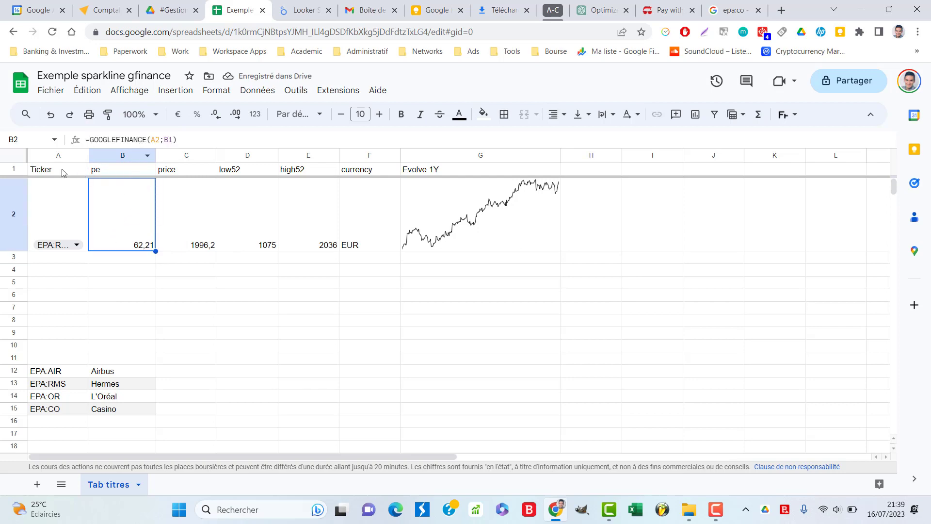
pyautogui.click(170, 139)
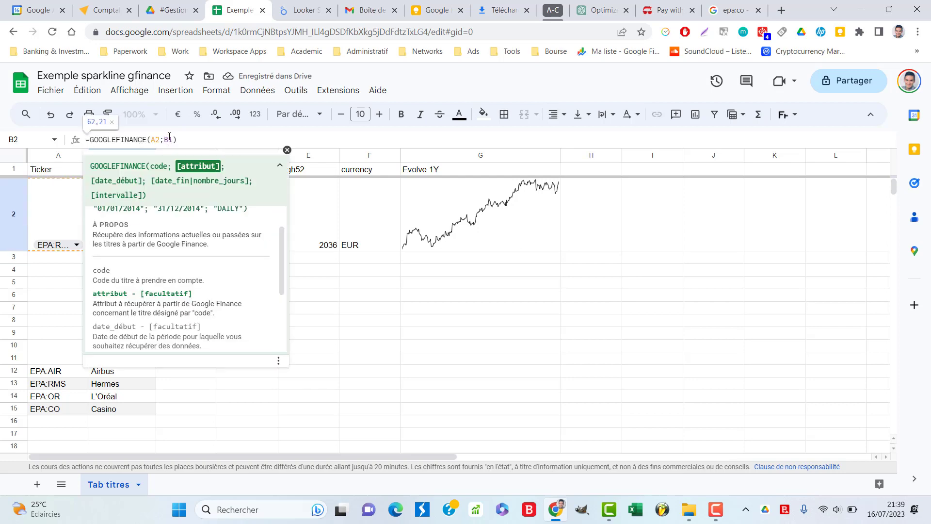
pyautogui.click(287, 150)
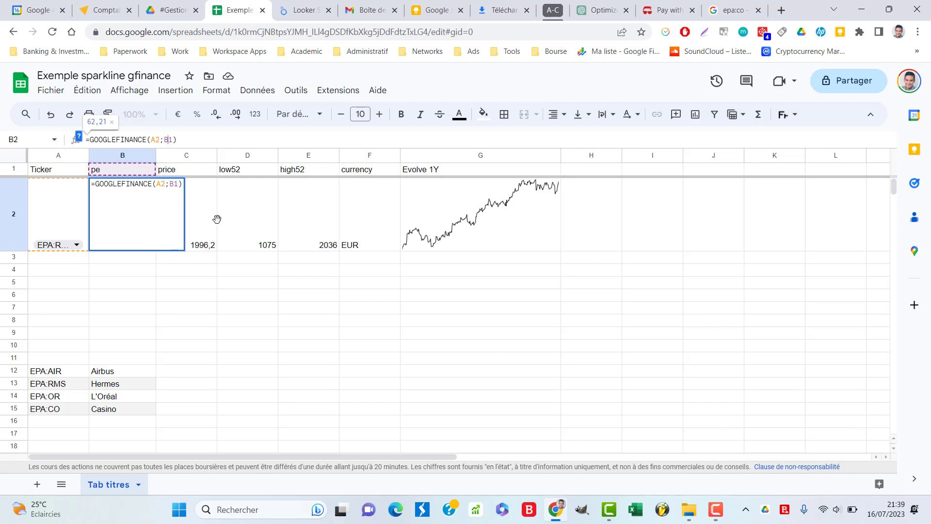
pyautogui.press('Return')
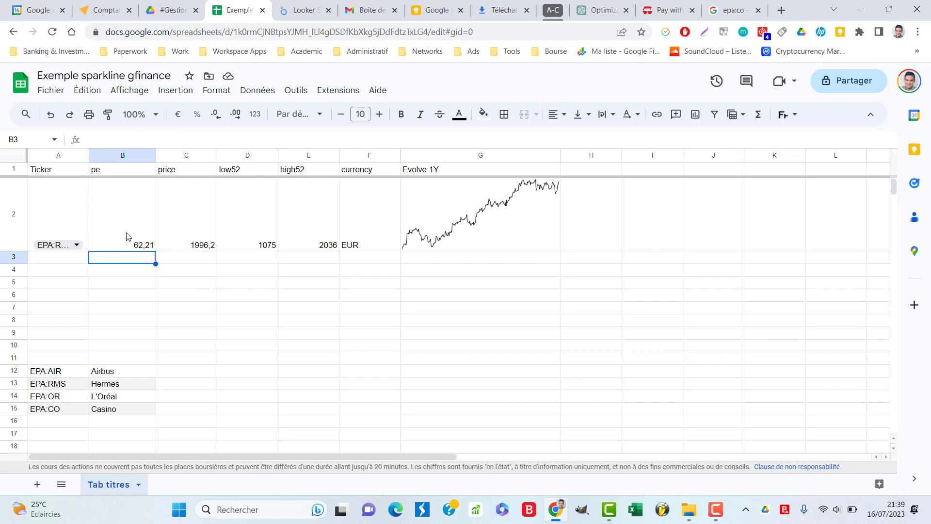
pyautogui.press('Up')
# Search Google for epa:rms, check Hermès' price-earnings figure (Cours/bén.), and return to the spreadsheet.
pyautogui.click(728, 5)
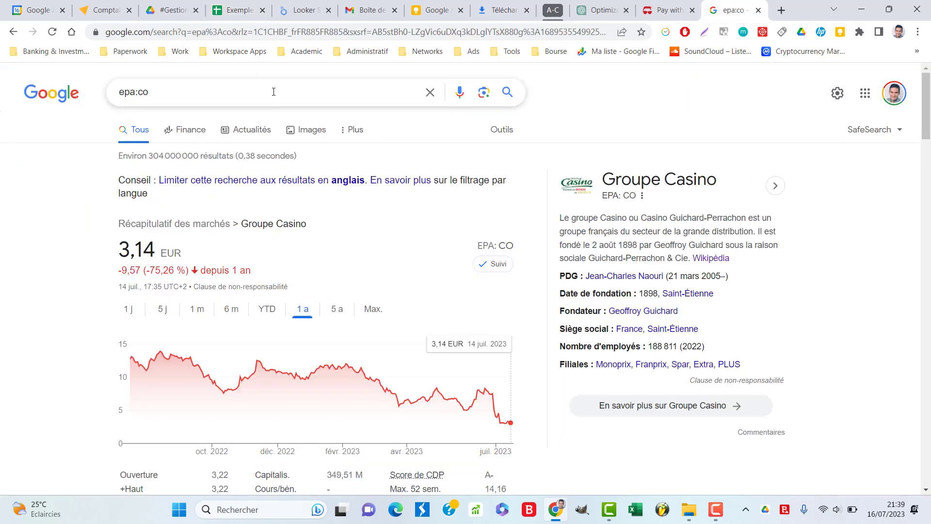
pyautogui.click(213, 88)
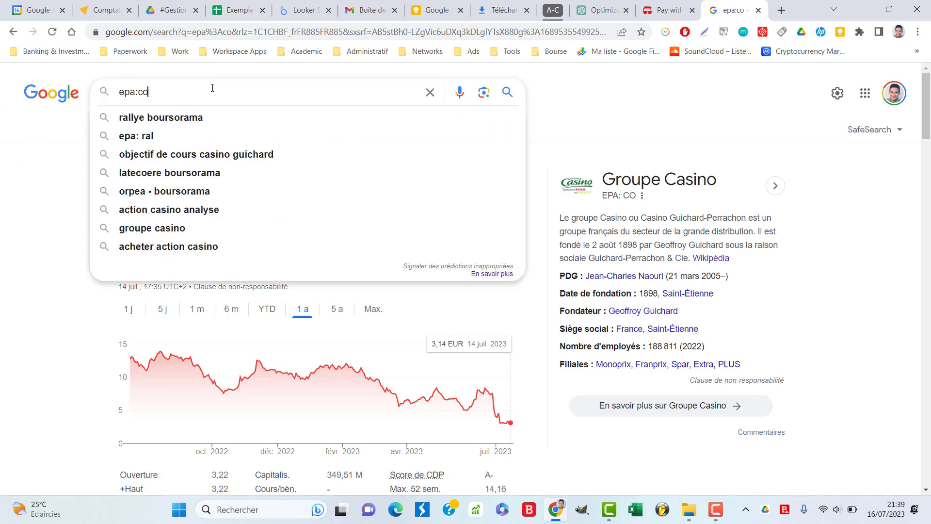
pyautogui.press('BackSpace')
pyautogui.press('BackSpace')
pyautogui.press('Escape')
pyautogui.write('rms')
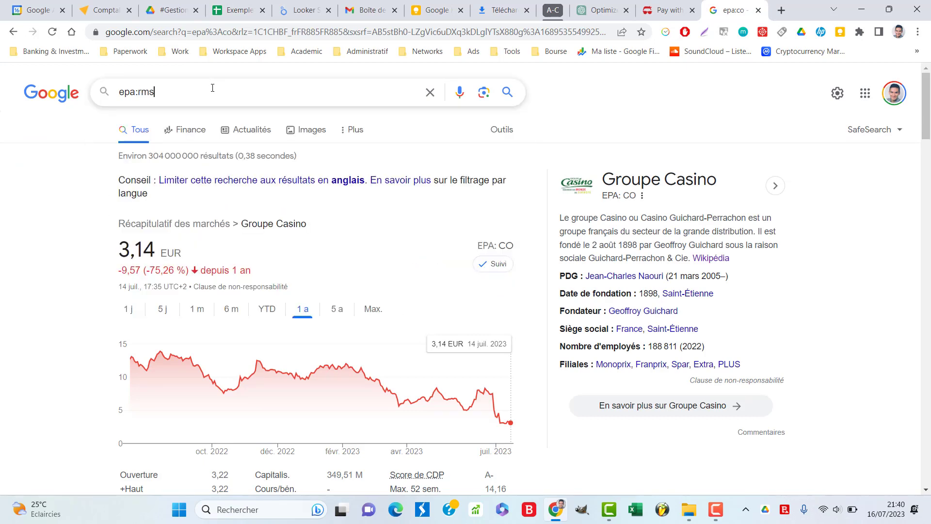
pyautogui.scroll(-1, 343, 444)
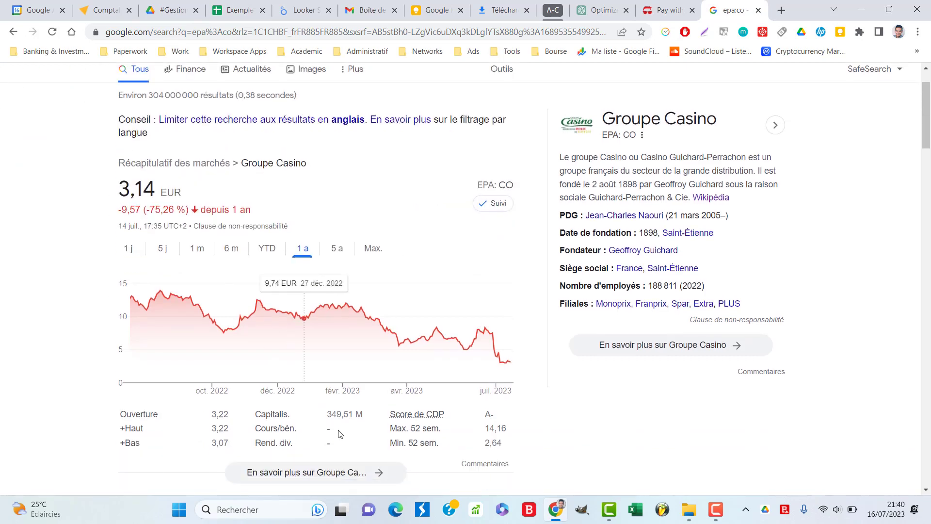
pyautogui.press('Return')
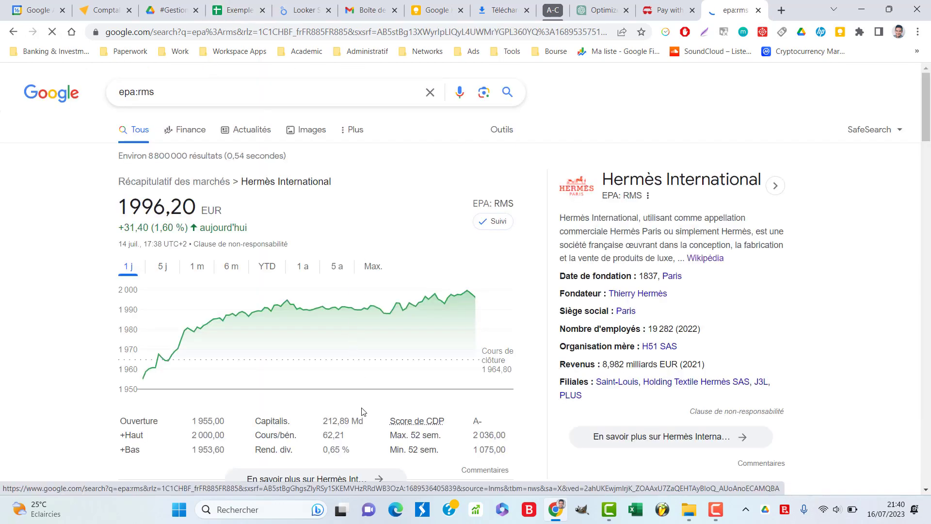
pyautogui.moveTo(345, 435); pyautogui.dragTo(310, 436)
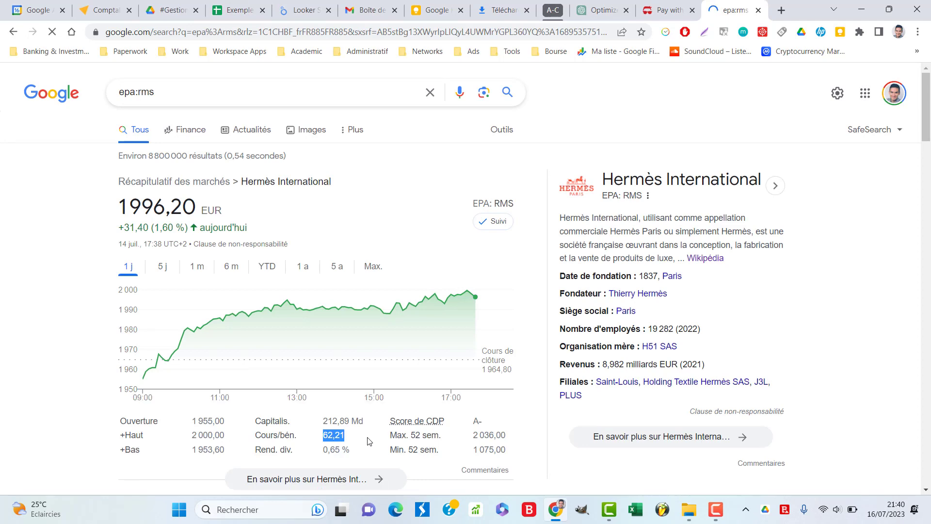
pyautogui.click(235, 10)
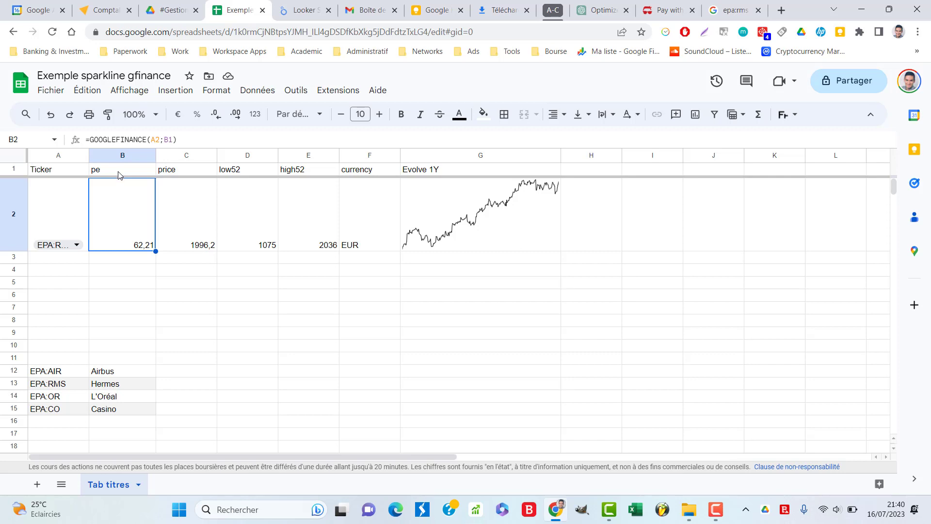
# Set the ticker dropdown in A2 to EPA:CO and check the pe result in B2.
pyautogui.click(76, 245)
pyautogui.click(50, 320)
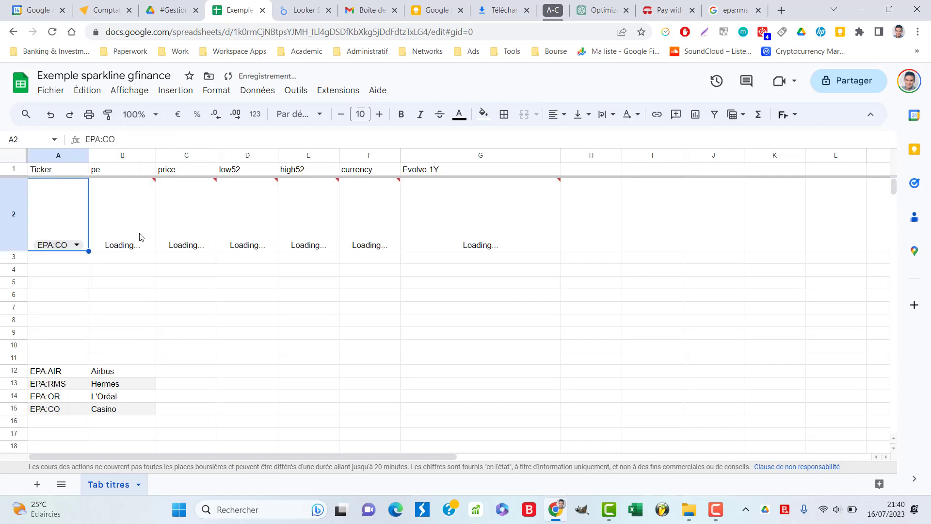
pyautogui.click(125, 212)
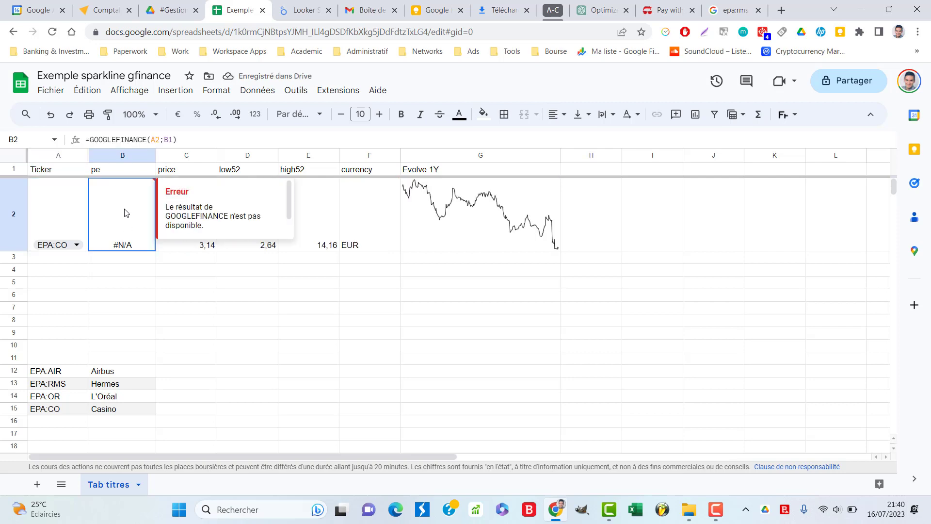
# Wrap the formula in B2 with IFERROR and a dash fallback so it reads =IFERROR(GOOGLEFINANCE(A2;B1);"-").
pyautogui.click(91, 139)
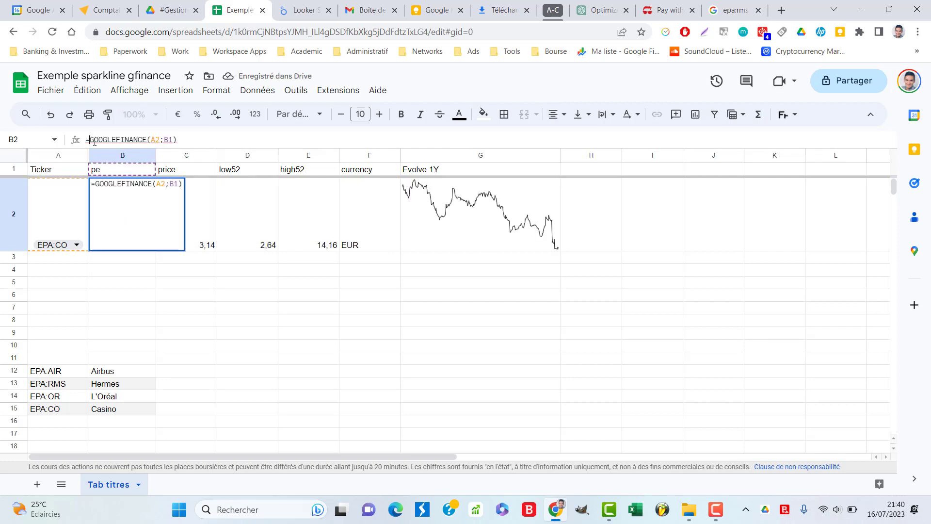
pyautogui.press('Left')
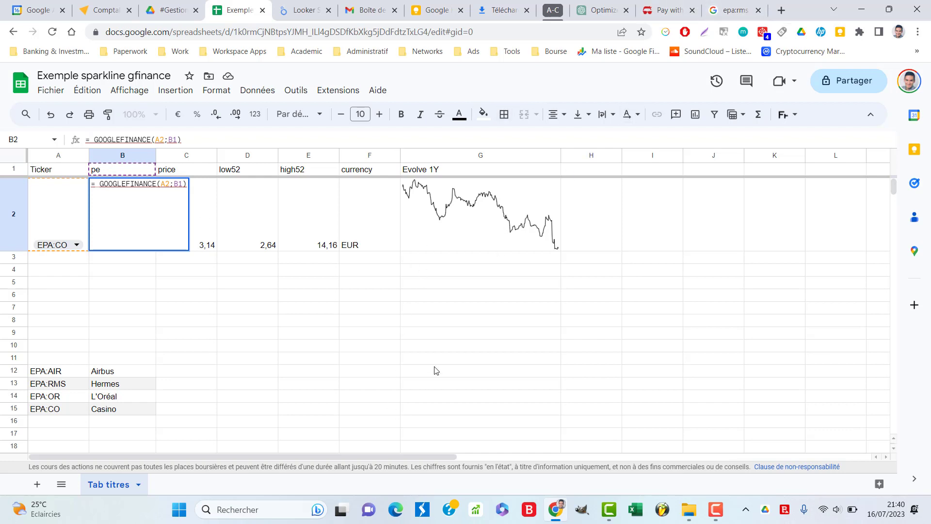
pyautogui.write('ife')
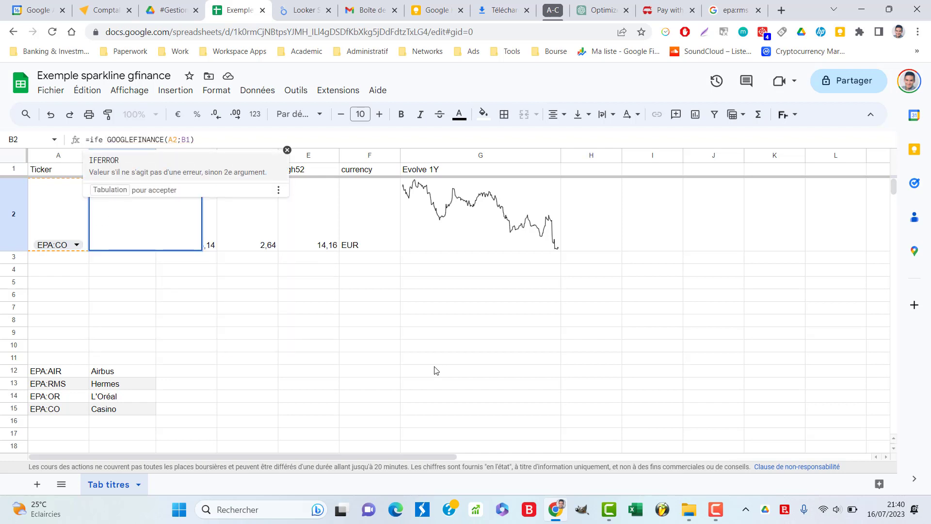
pyautogui.click(167, 171)
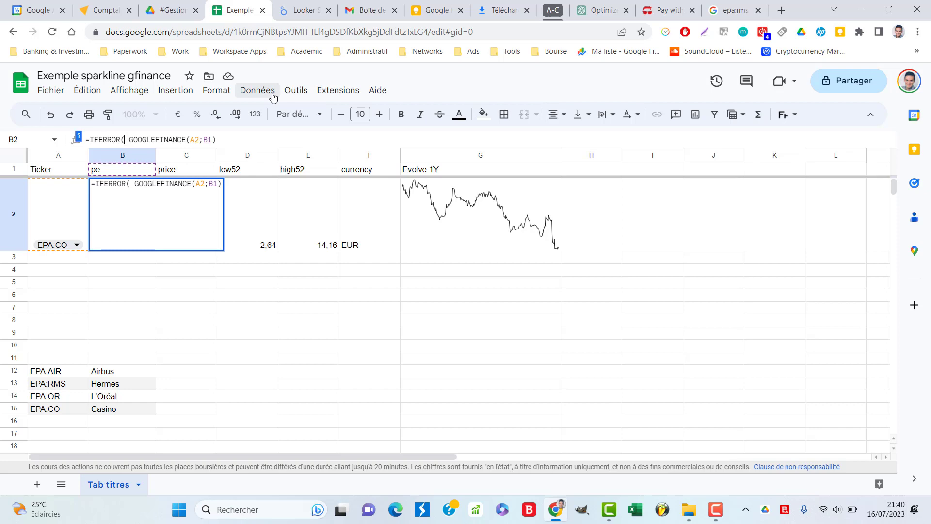
pyautogui.press('Delete')
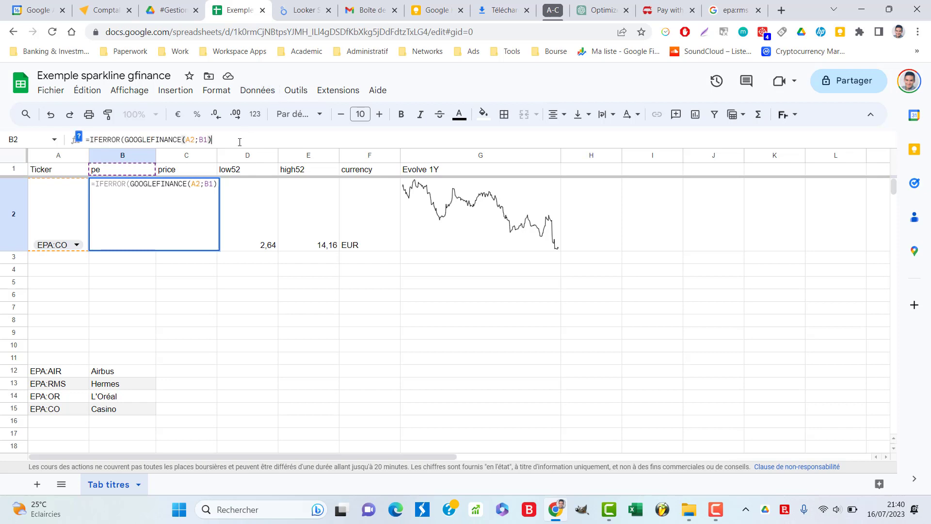
pyautogui.write(';')
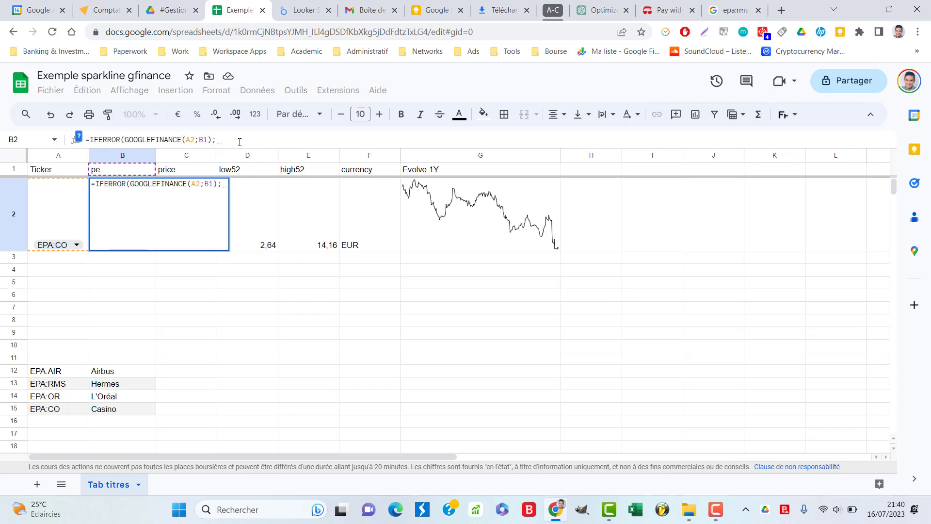
pyautogui.write('"")')
pyautogui.press('Left')
pyautogui.press('Left')
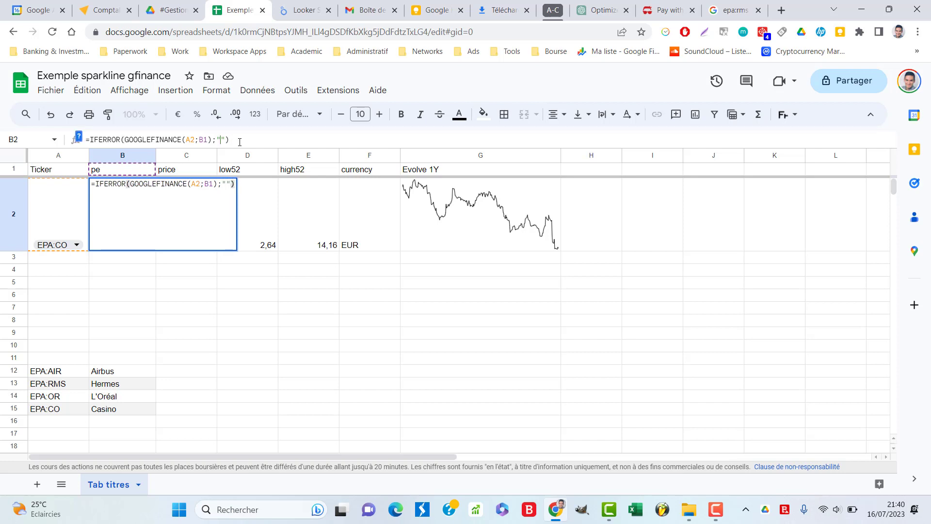
pyautogui.write('-')
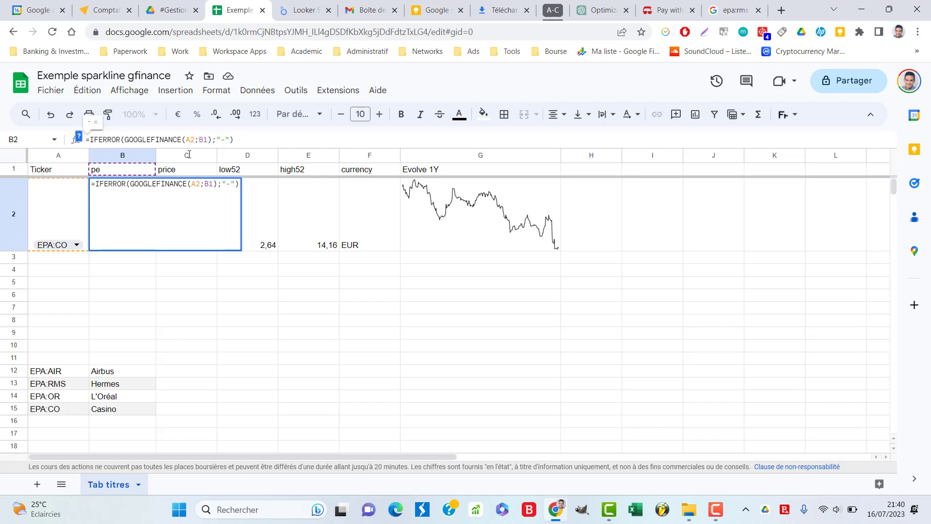
pyautogui.press('Return')
pyautogui.click(119, 240)
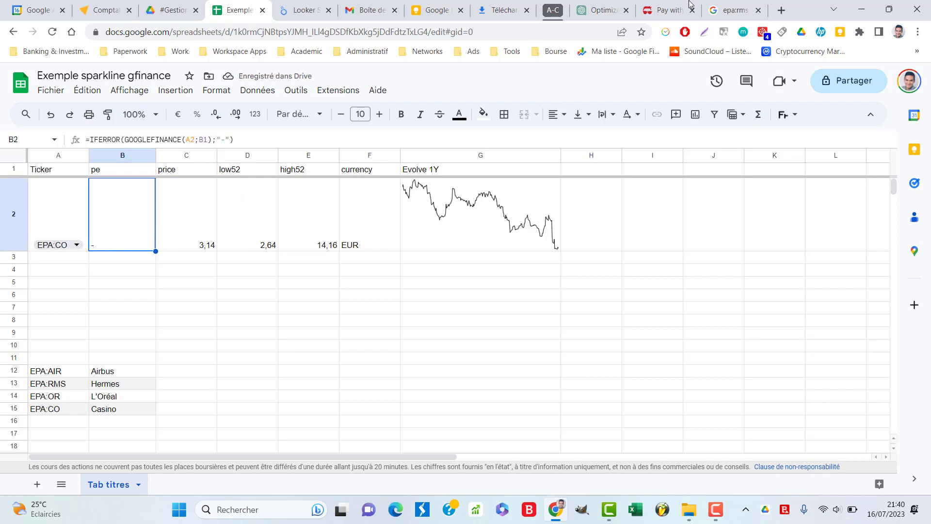
# Search Google for epa:co, check Casino's price-earnings figure (Cours/bén.), and return to the spreadsheet.
pyautogui.click(729, 10)
pyautogui.press('BackSpace')
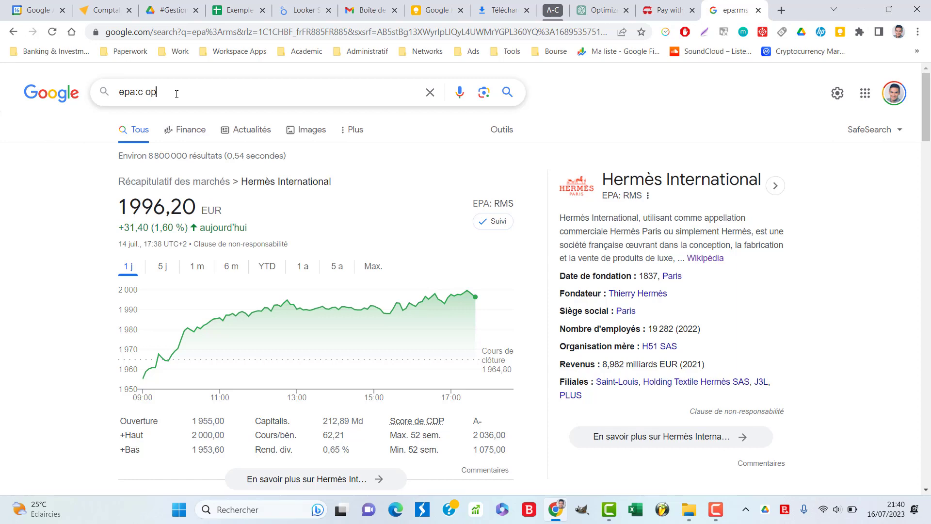
pyautogui.write('c op')
pyautogui.press('Return')
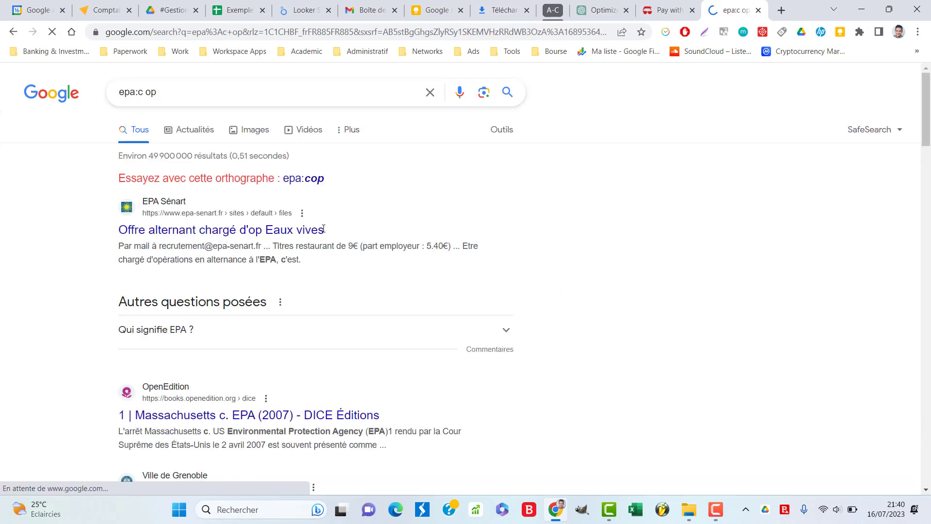
pyautogui.click(226, 95)
pyautogui.press('BackSpace')
pyautogui.press('BackSpace')
pyautogui.press('BackSpace')
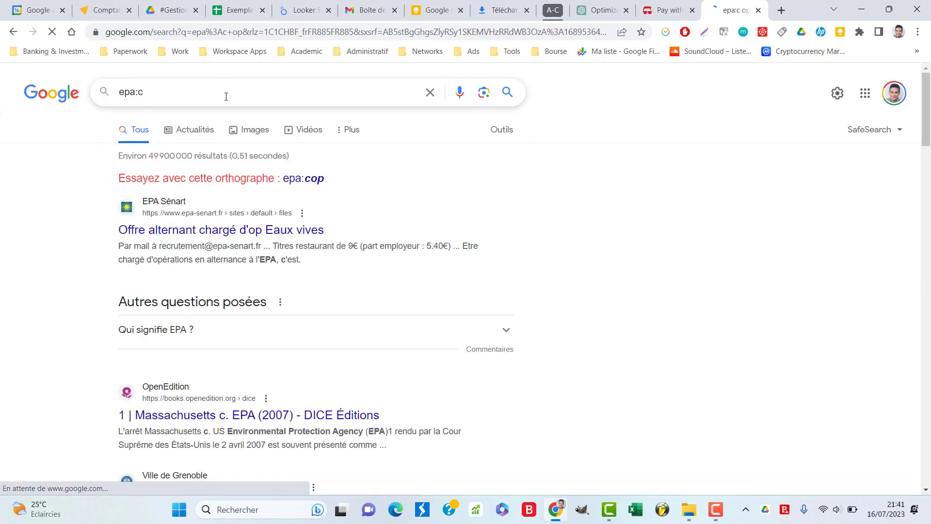
pyautogui.write('o')
pyautogui.press('Return')
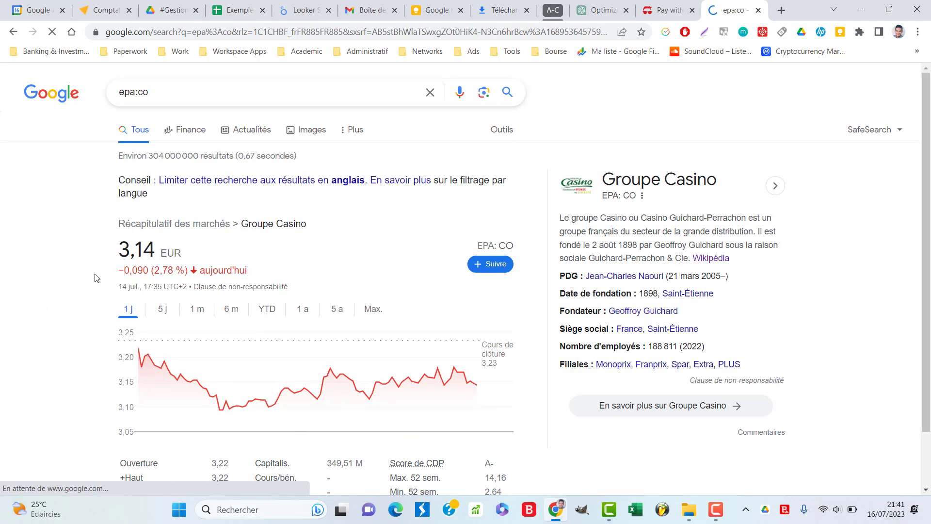
pyautogui.scroll(-1, 394, 279)
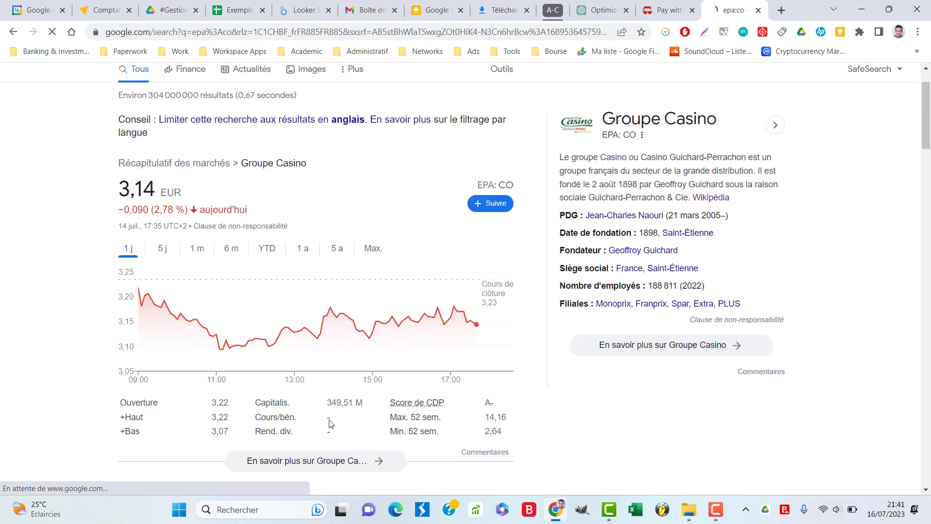
pyautogui.hotkey('ctrl', '4')
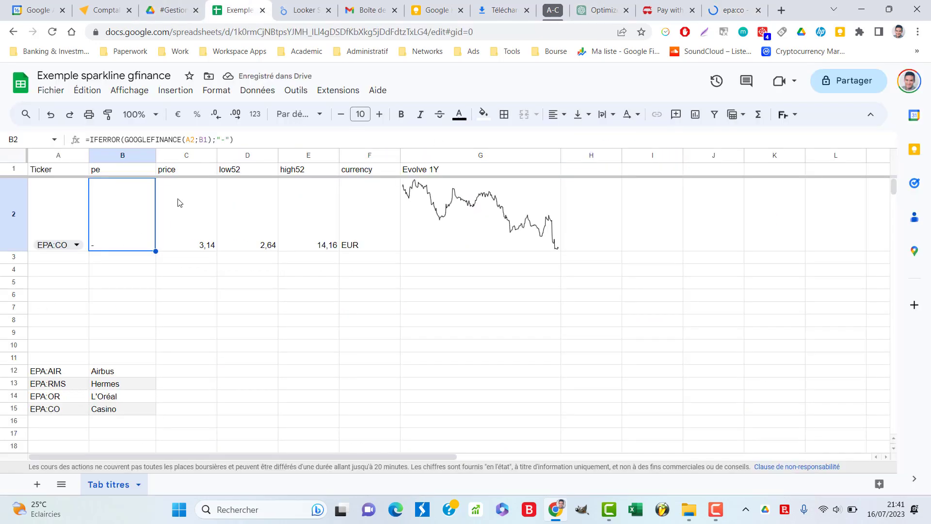
# Set the ticker dropdown in A2 to EPA:OR.
pyautogui.click(76, 244)
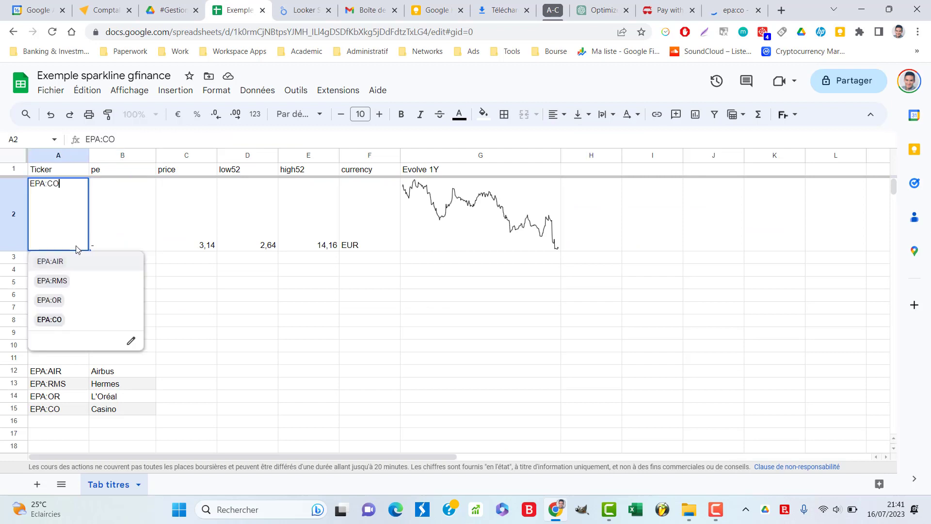
pyautogui.click(91, 301)
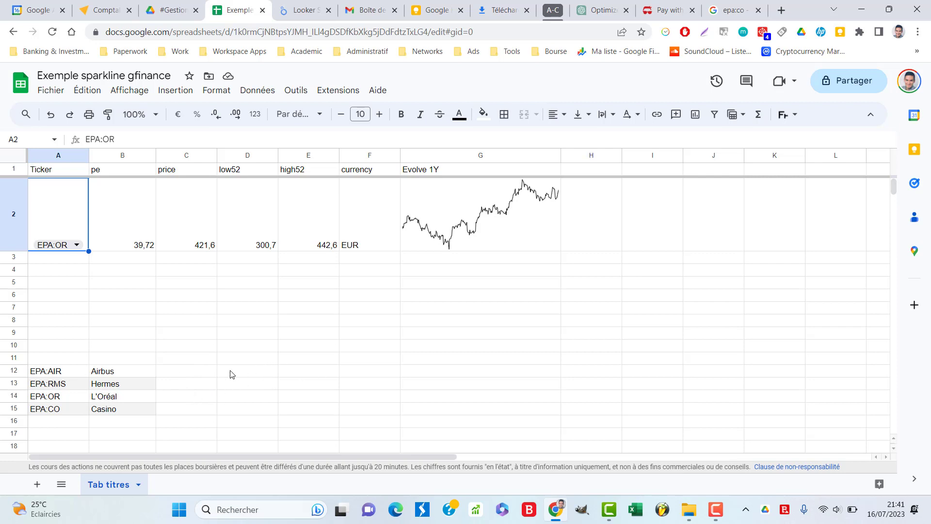
pyautogui.click(59, 369)
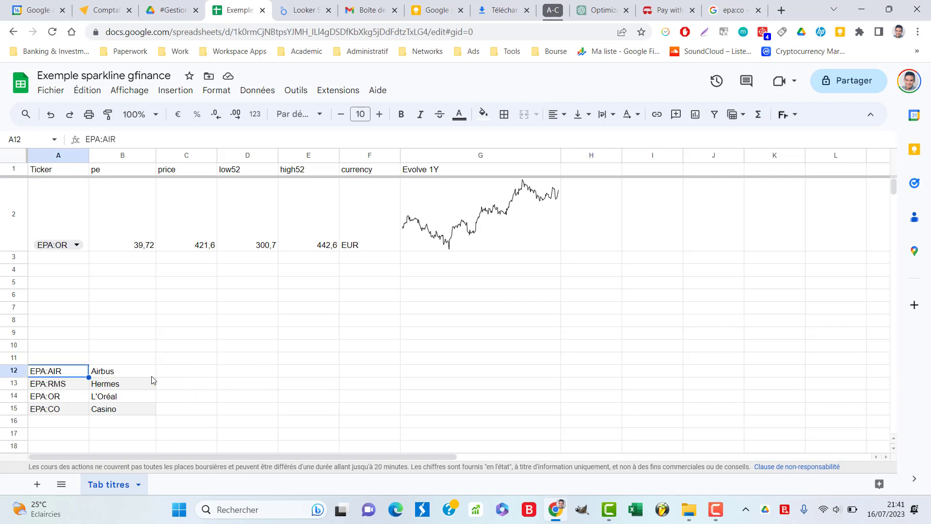
pyautogui.moveTo(267, 375); pyautogui.dragTo(311, 412)
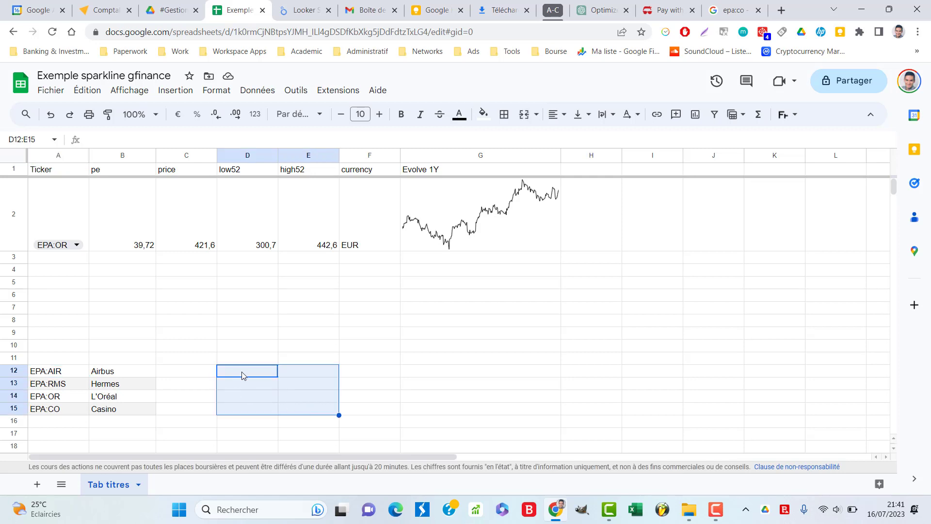
pyautogui.moveTo(241, 373); pyautogui.dragTo(316, 402)
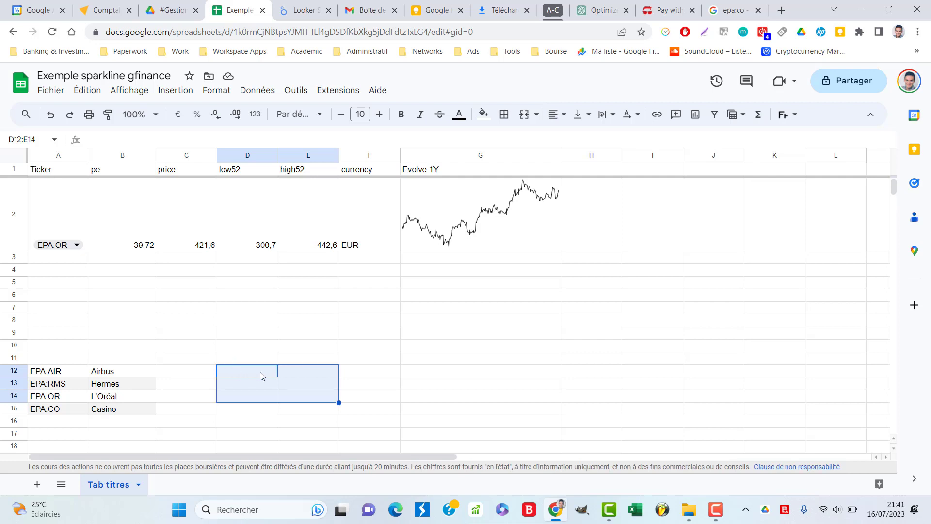
pyautogui.click(292, 373)
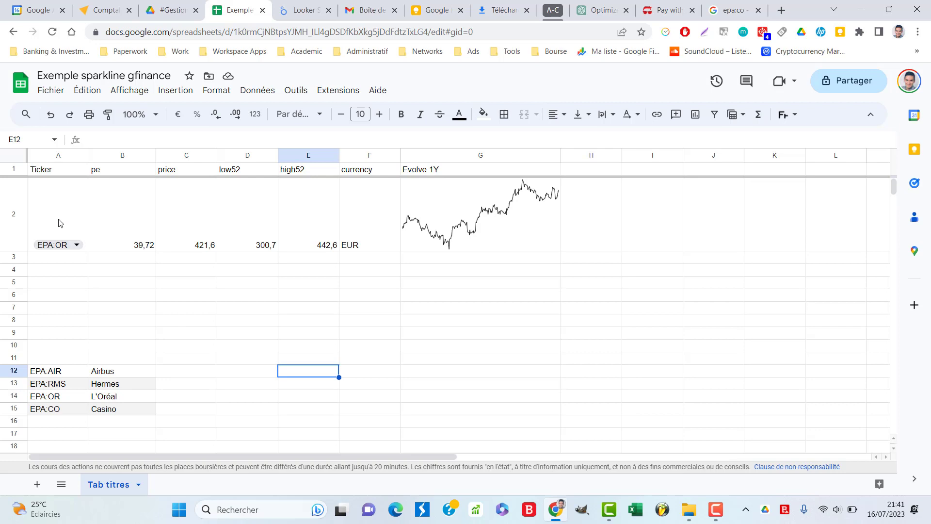
pyautogui.click(365, 216)
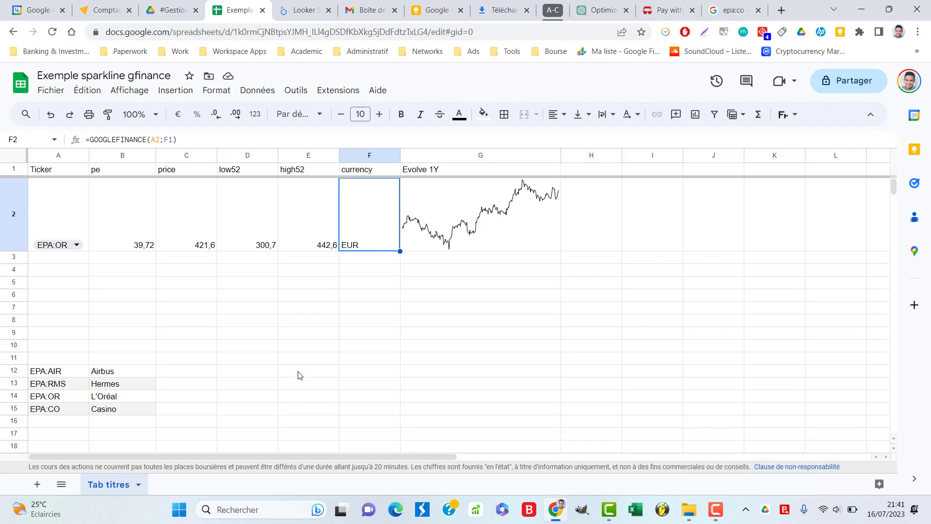
pyautogui.click(304, 382)
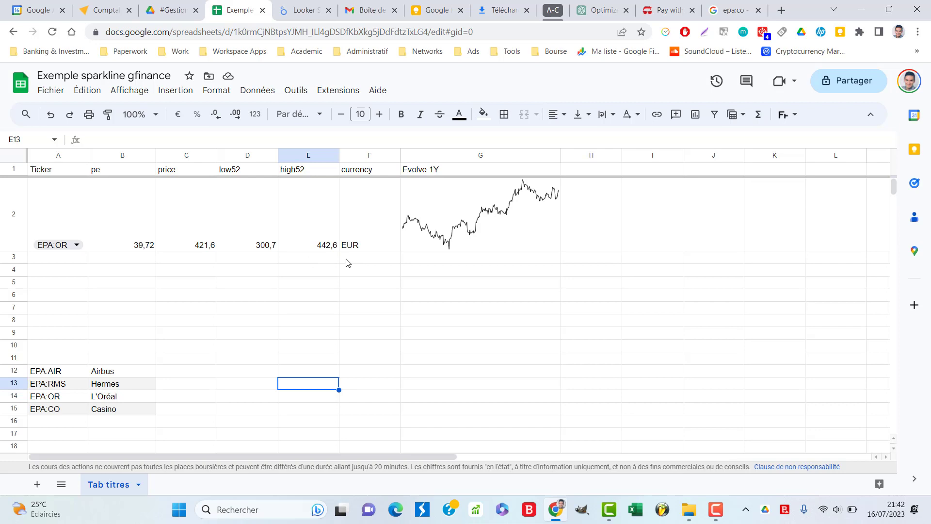
# Set the ticker dropdown in A2 to EPA:AIR.
pyautogui.click(75, 248)
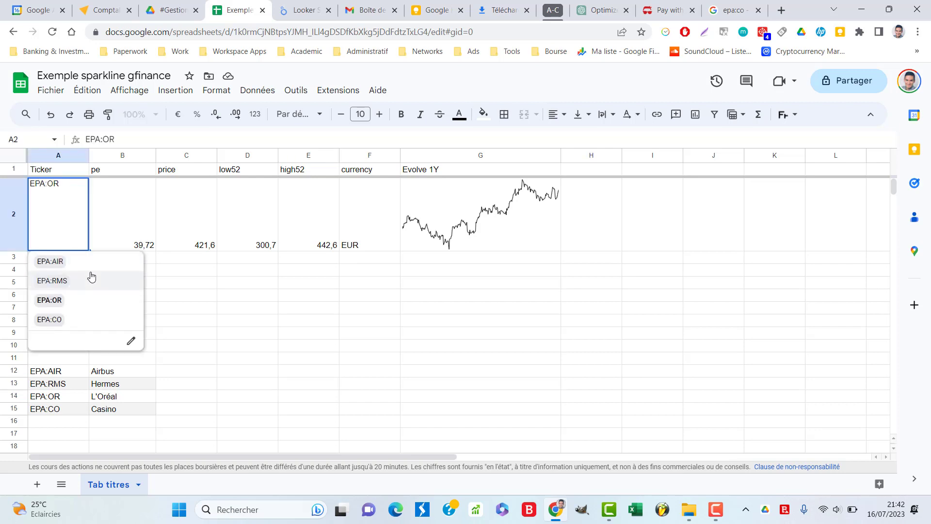
pyautogui.click(89, 262)
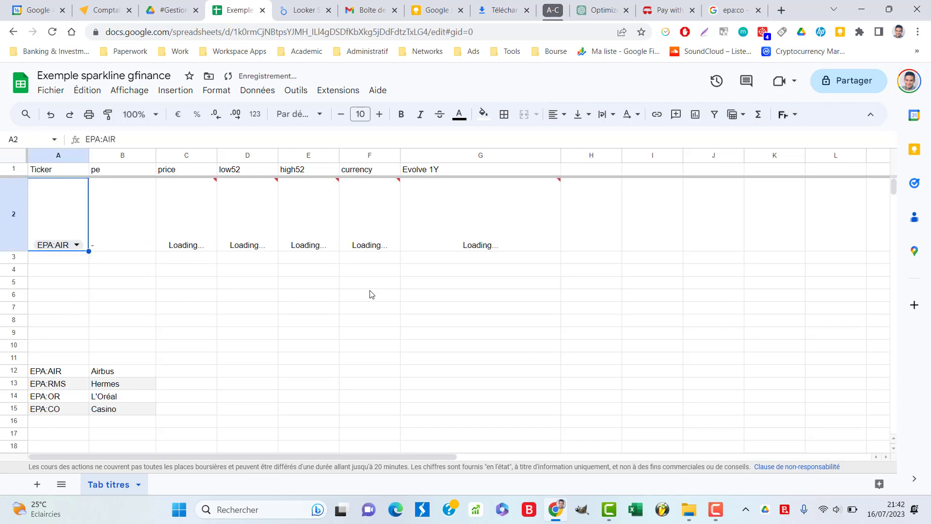